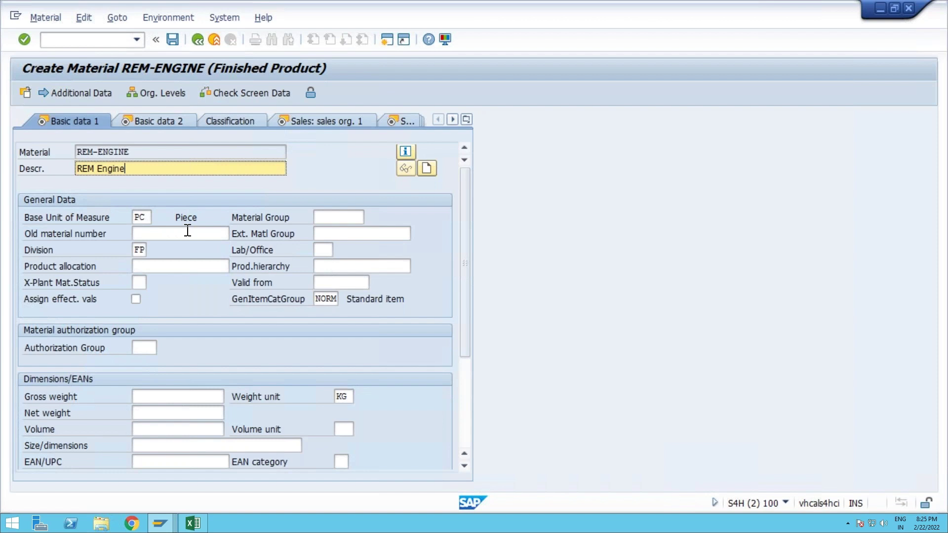
# Accept the Basic data views and set the delivering plant to 1710 in the Sales: sales org. 1 view
pyautogui.press('Return')
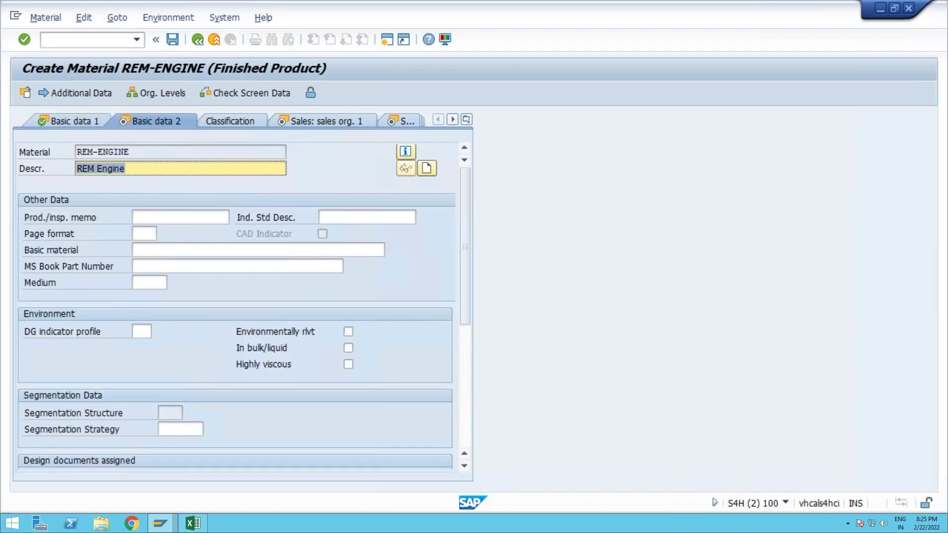
pyautogui.press('Return')
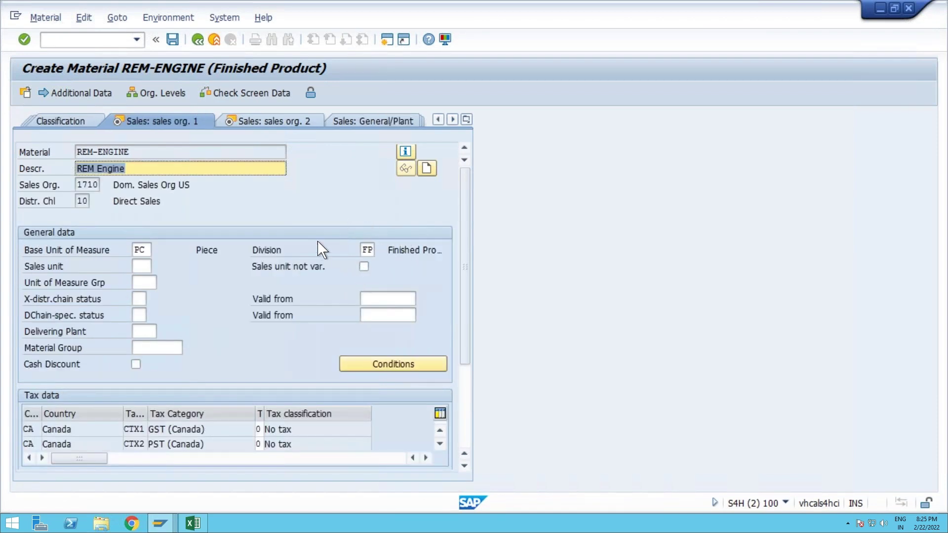
pyautogui.click(148, 332)
pyautogui.write('1710')
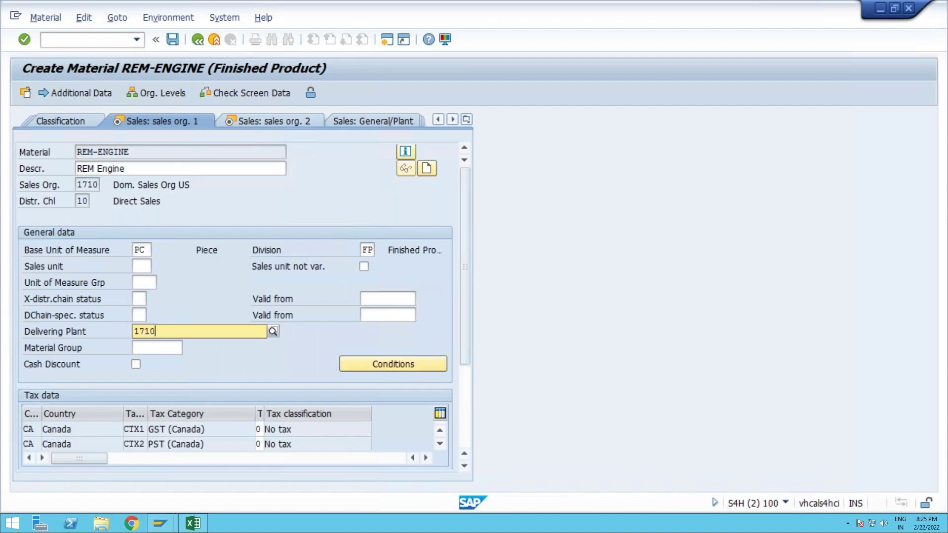
pyautogui.press('Return')
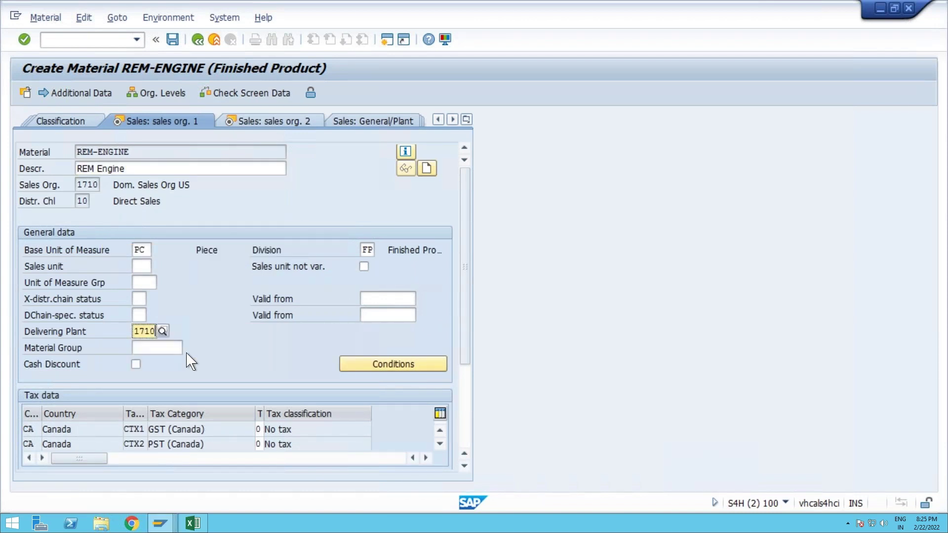
# Choose material group L004 (Finished Goods) from the value list and confirm the Sales: sales org. 1 view
pyautogui.click(181, 348)
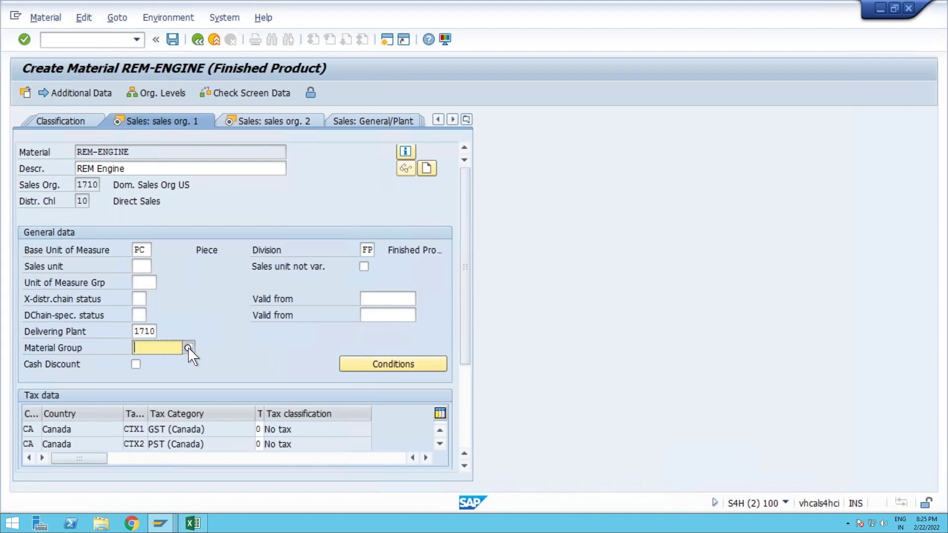
pyautogui.press('F4')
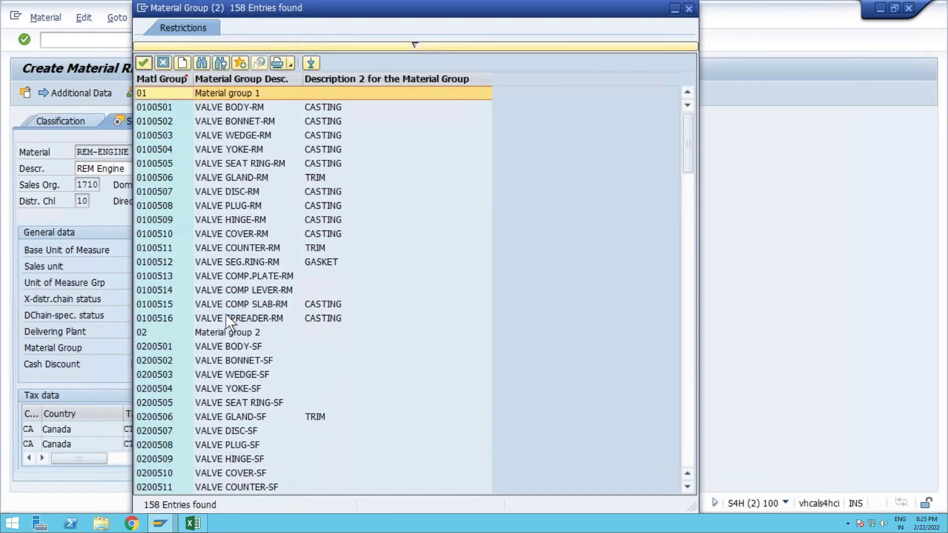
pyautogui.scroll(-9, 228, 322)
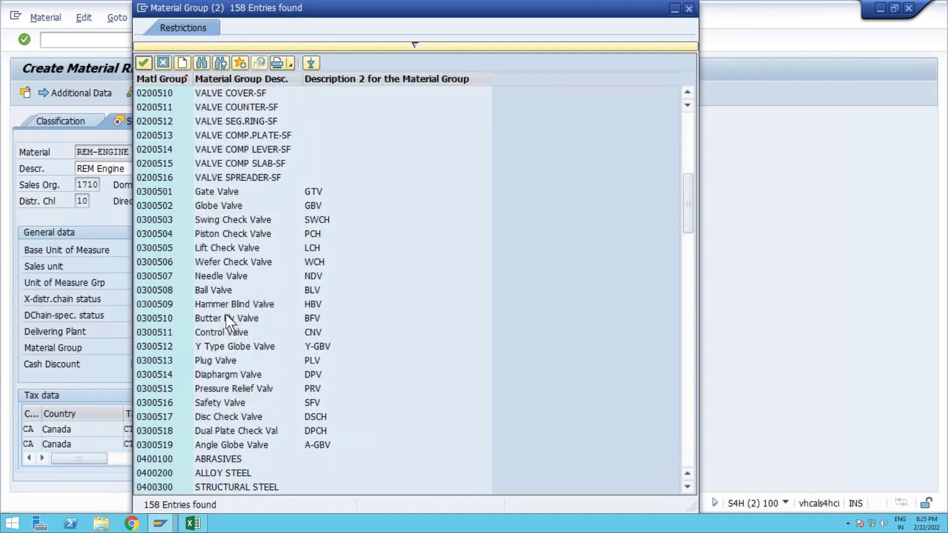
pyautogui.scroll(-3, 228, 322)
pyautogui.scroll(-4, 228, 322)
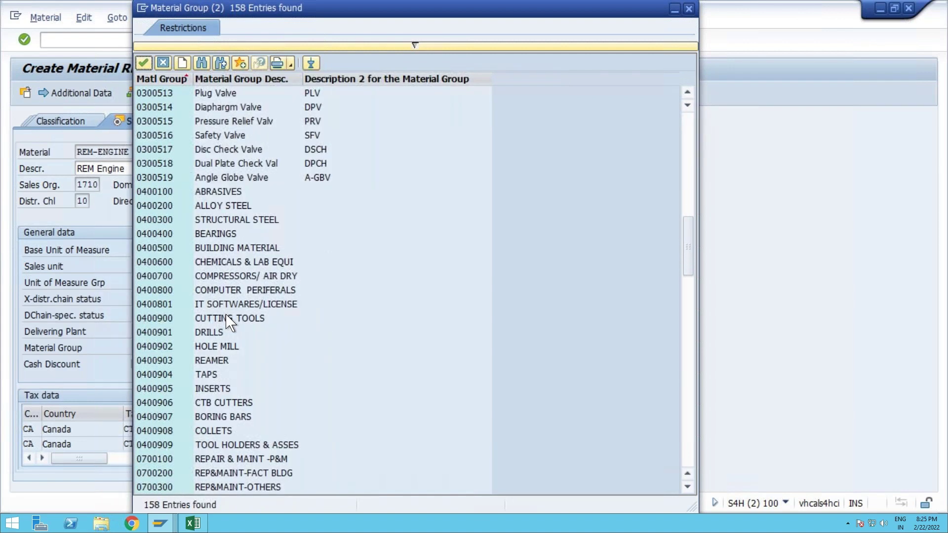
pyautogui.scroll(-8, 228, 322)
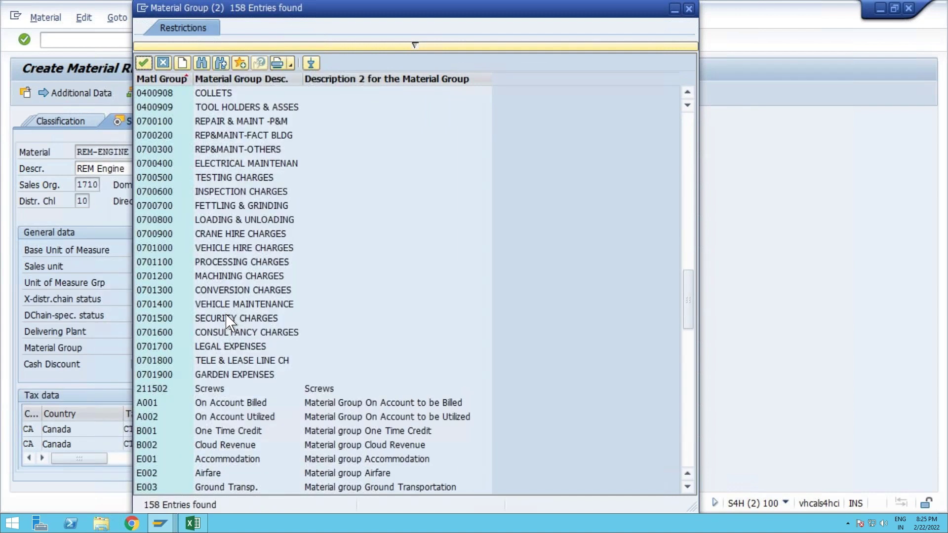
pyautogui.scroll(-8, 228, 322)
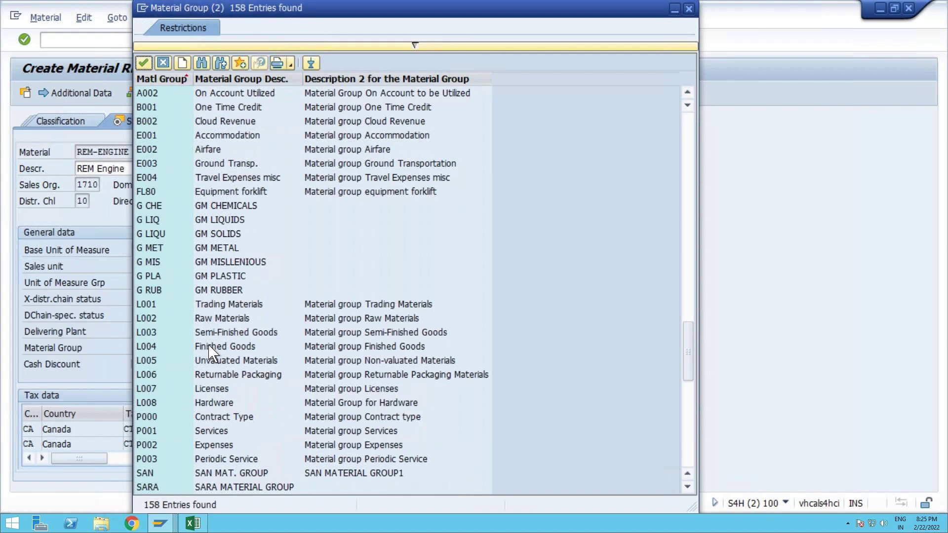
pyautogui.doubleClick(211, 351)
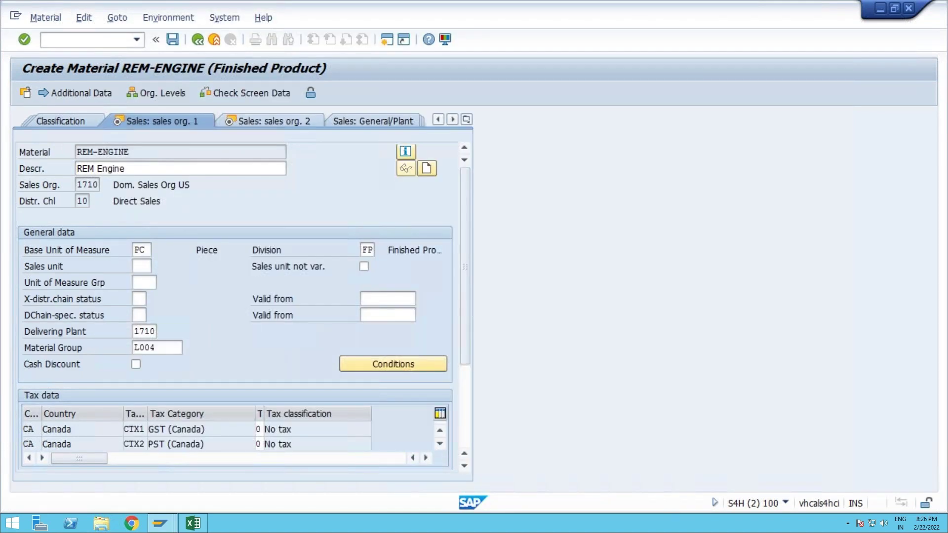
pyautogui.press('Return')
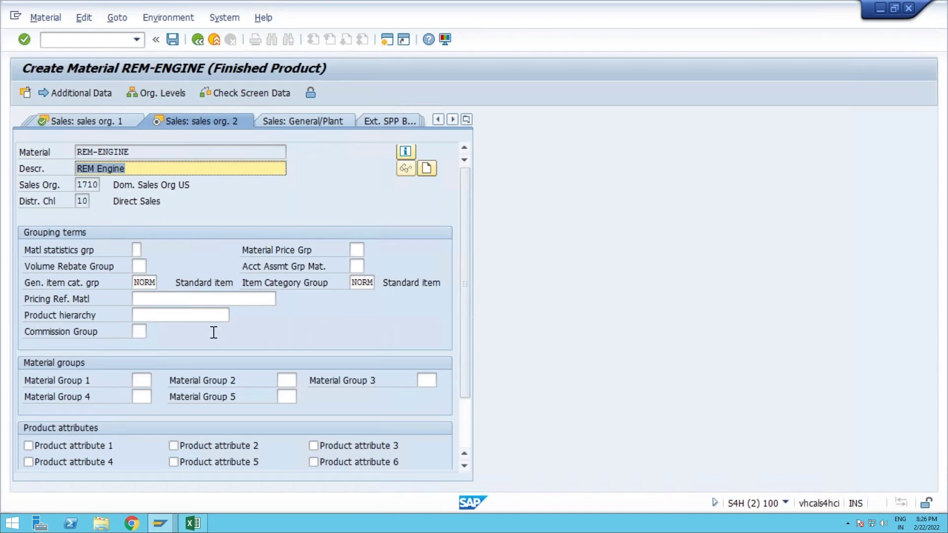
# Accept the copied data in the remaining sales views and in MRP 1, MRP 2 and MRP 3, continuing to MRP 4
pyautogui.scroll(-1, 214, 332)
pyautogui.press('Return')
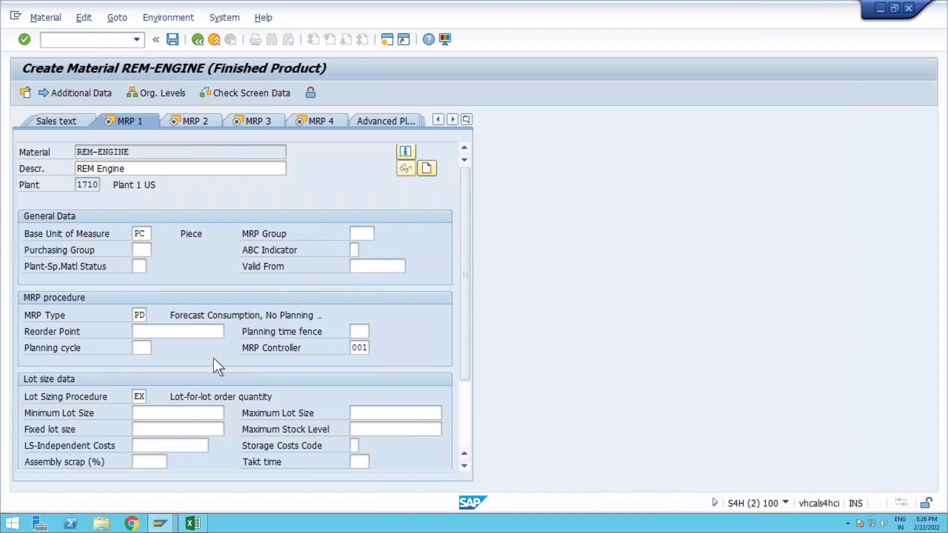
pyautogui.press('Return')
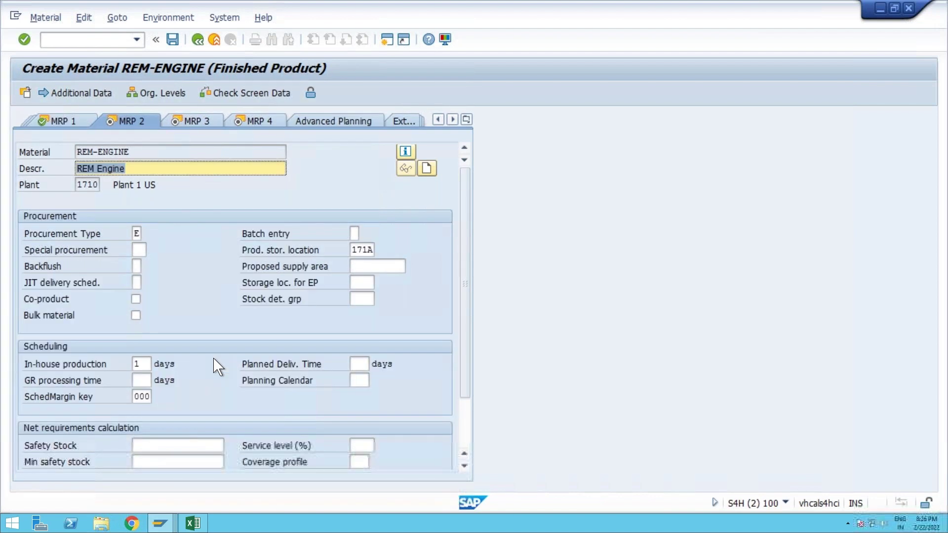
pyautogui.click(137, 232)
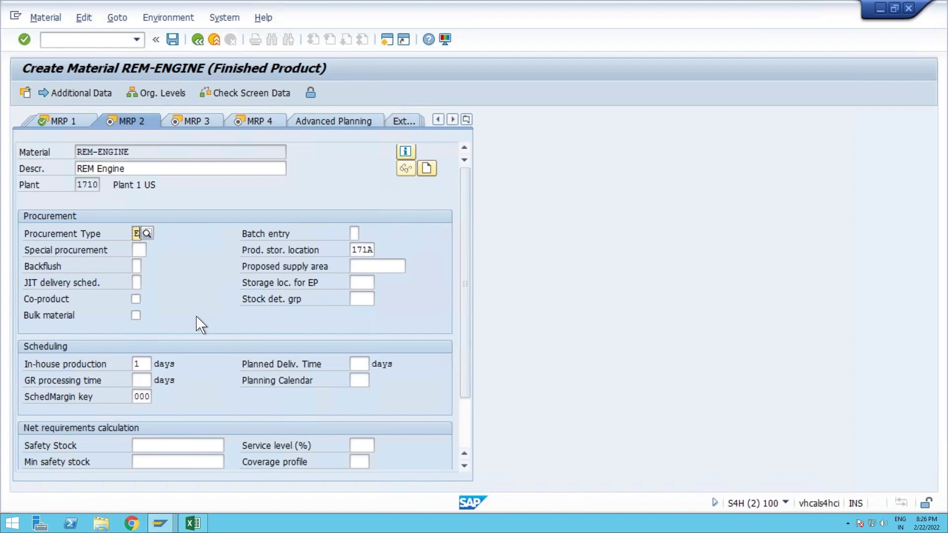
pyautogui.press('Return')
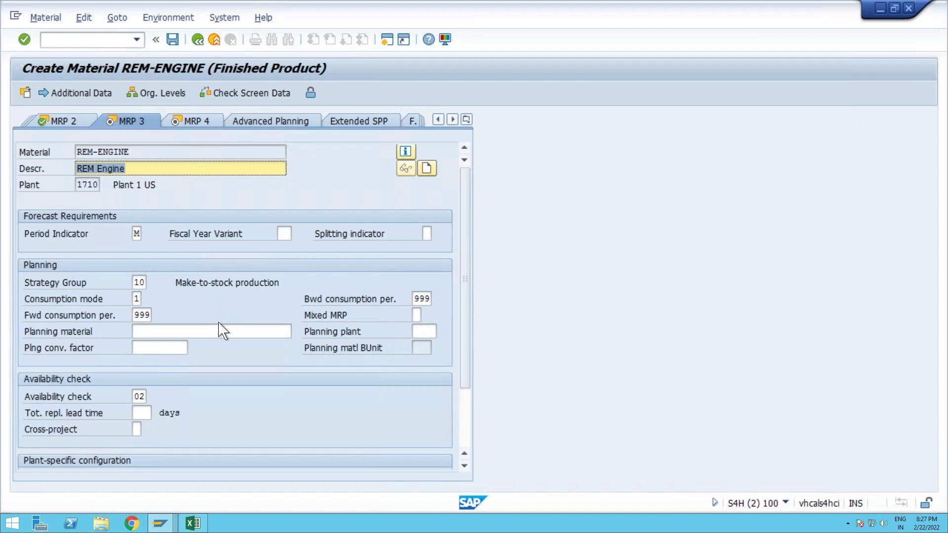
pyautogui.press('Return')
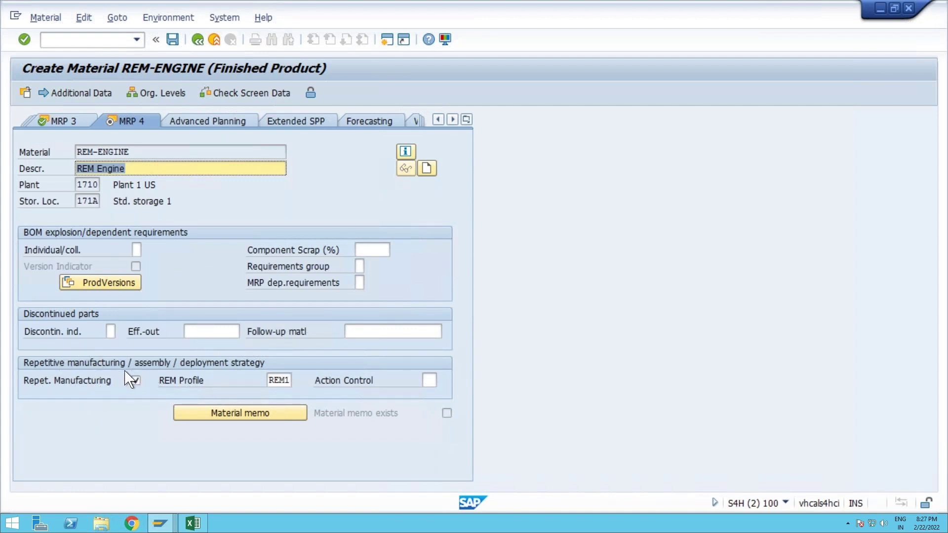
# Keep repetitive manufacturing with REM profile REM1 in MRP 4 and proceed through the remaining views to Accounting 1
pyautogui.click(282, 382)
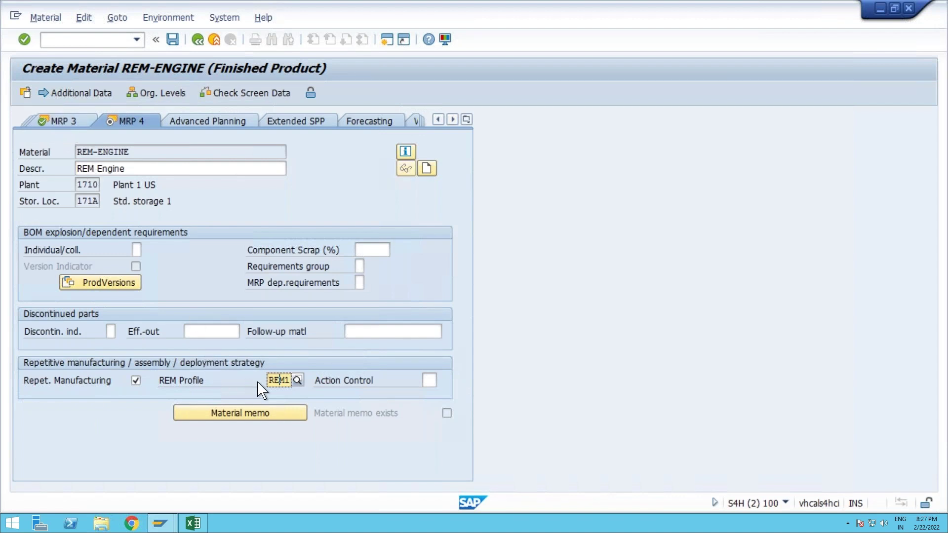
pyautogui.press('Return')
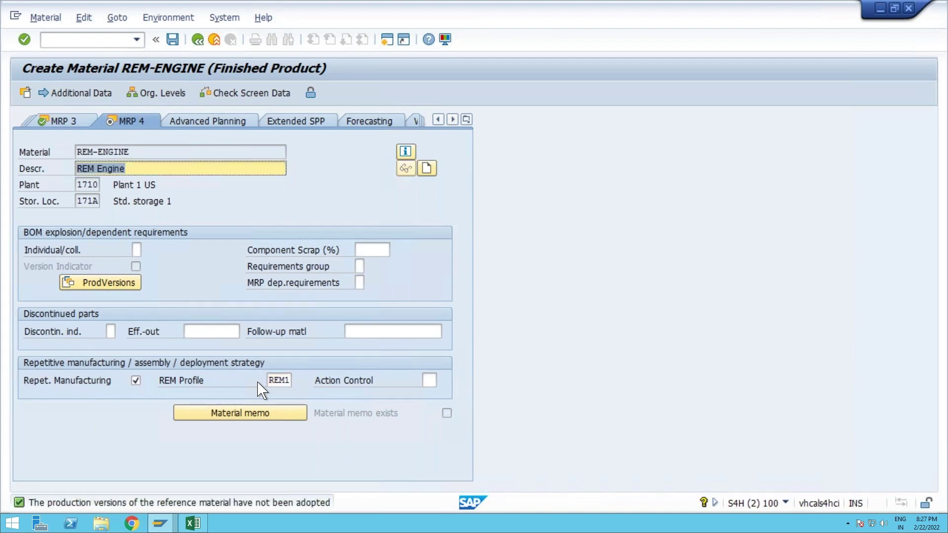
pyautogui.press('Return')
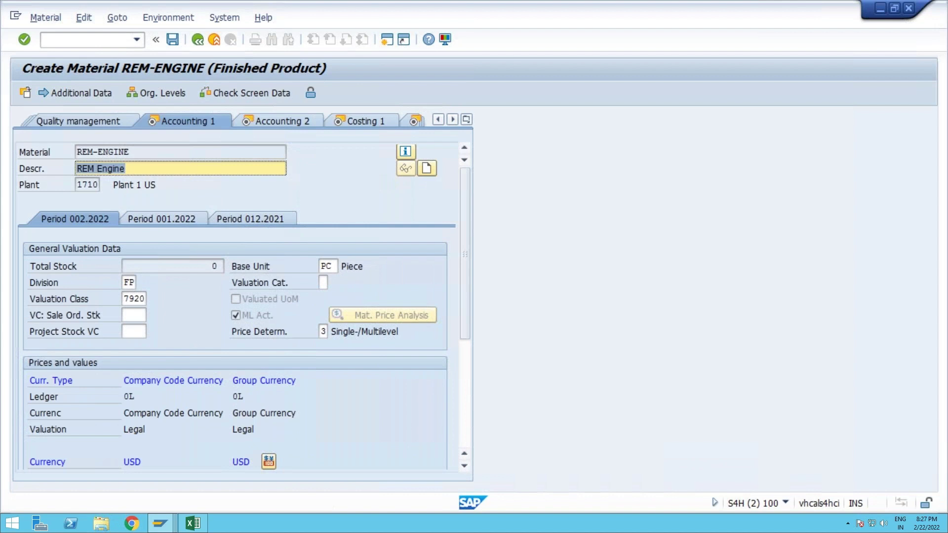
# Clear the standard price in both company code currency and group currency, and confirm the Accounting 1 view without a price
pyautogui.scroll(-2, 187, 346)
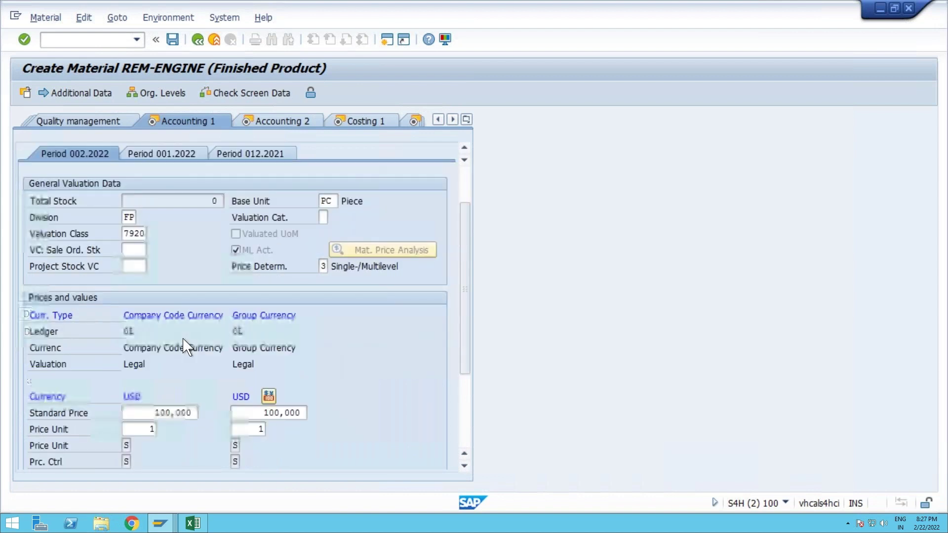
pyautogui.scroll(2, 187, 347)
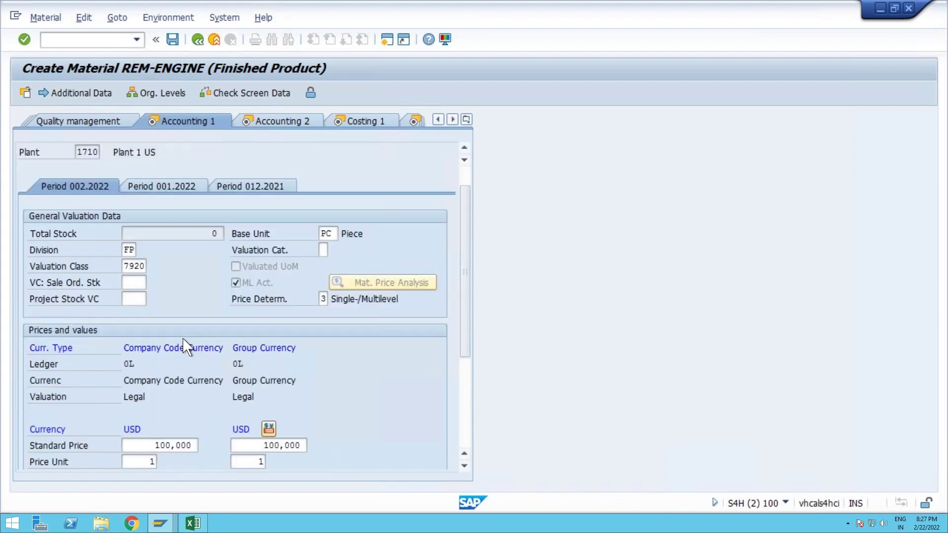
pyautogui.scroll(-5, 187, 347)
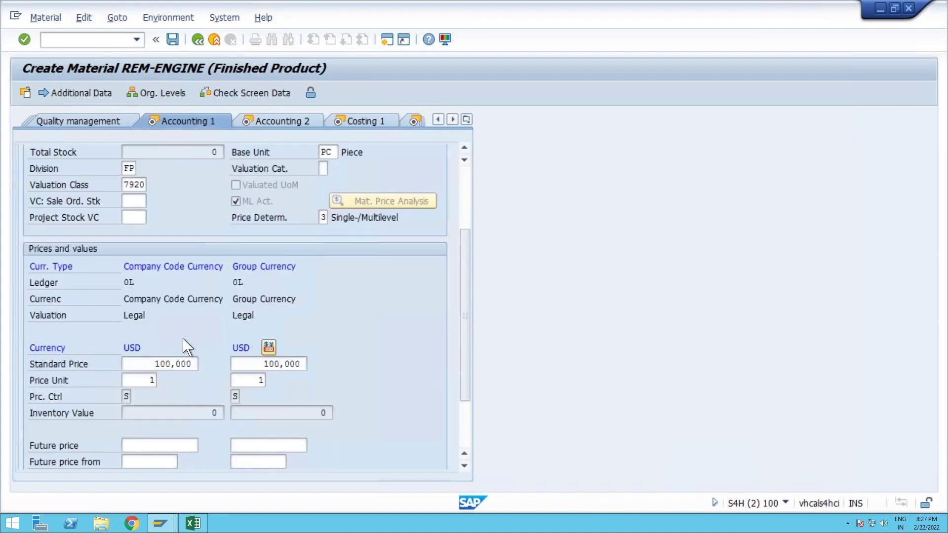
pyautogui.scroll(6, 186, 346)
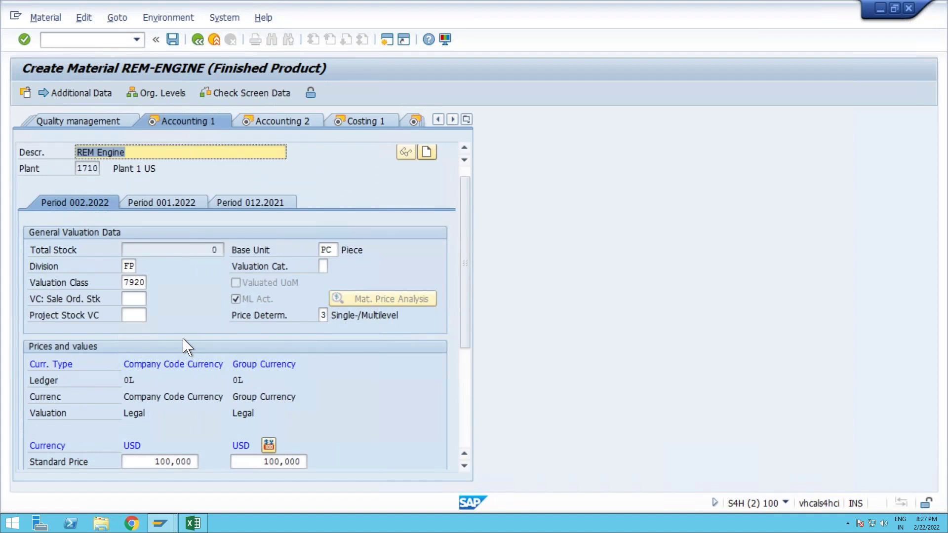
pyautogui.scroll(-3, 187, 347)
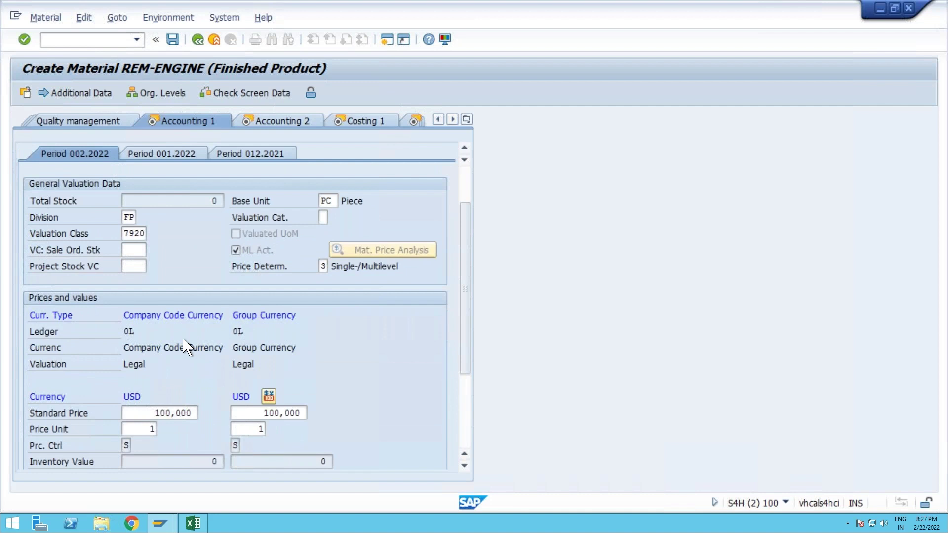
pyautogui.moveTo(156, 412); pyautogui.dragTo(238, 413)
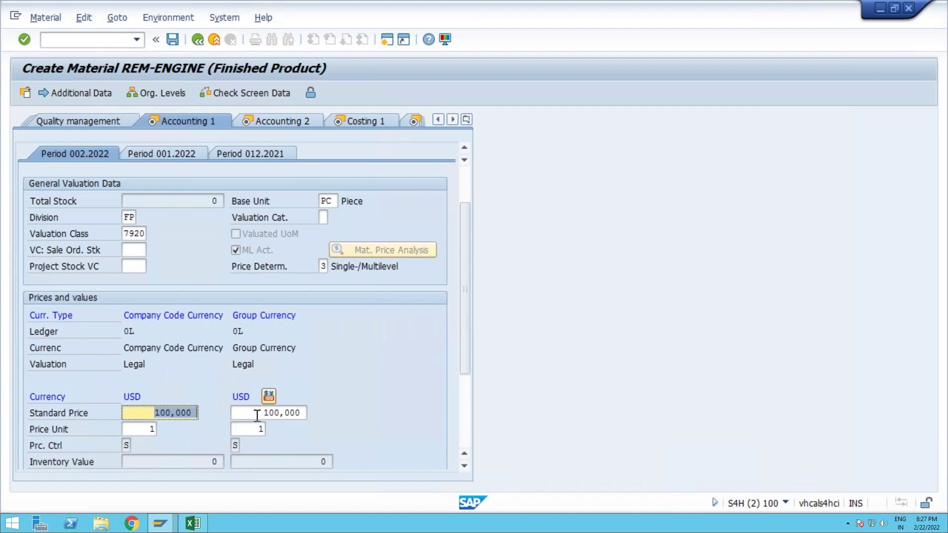
pyautogui.press('Delete')
pyautogui.doubleClick(257, 415)
pyautogui.press('Delete')
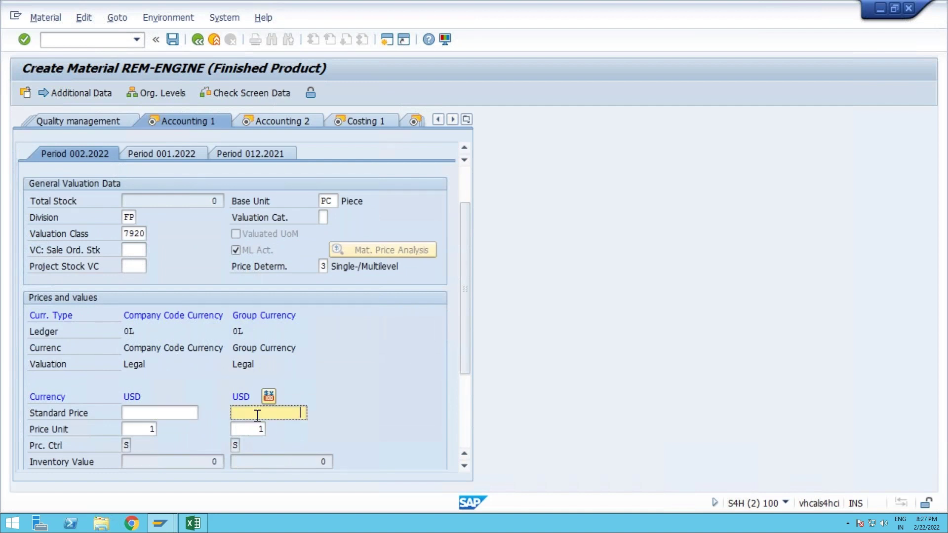
pyautogui.press('Return')
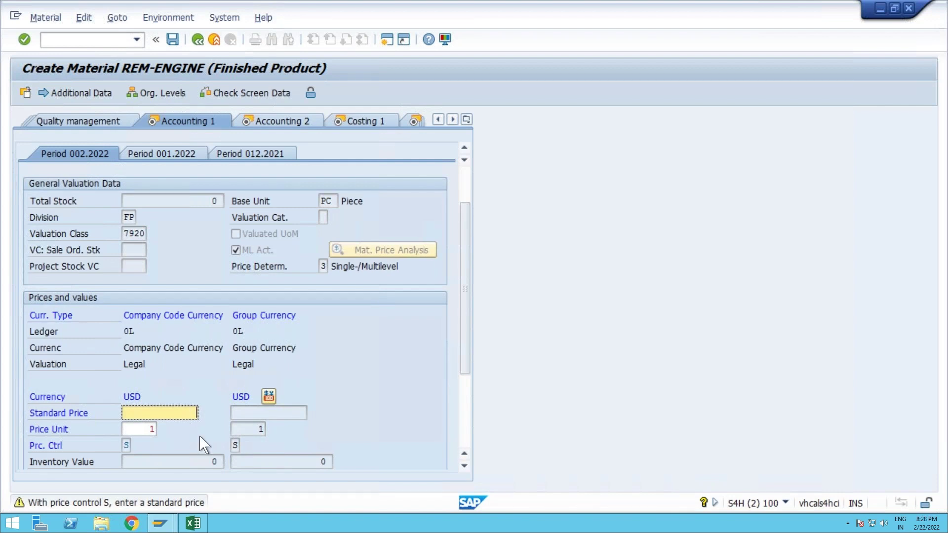
pyautogui.press('Return')
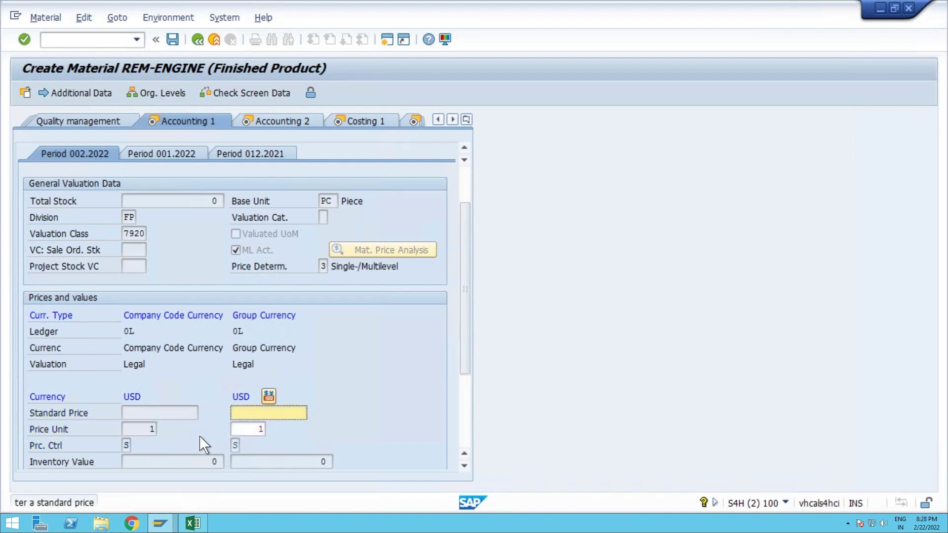
pyautogui.press('Return')
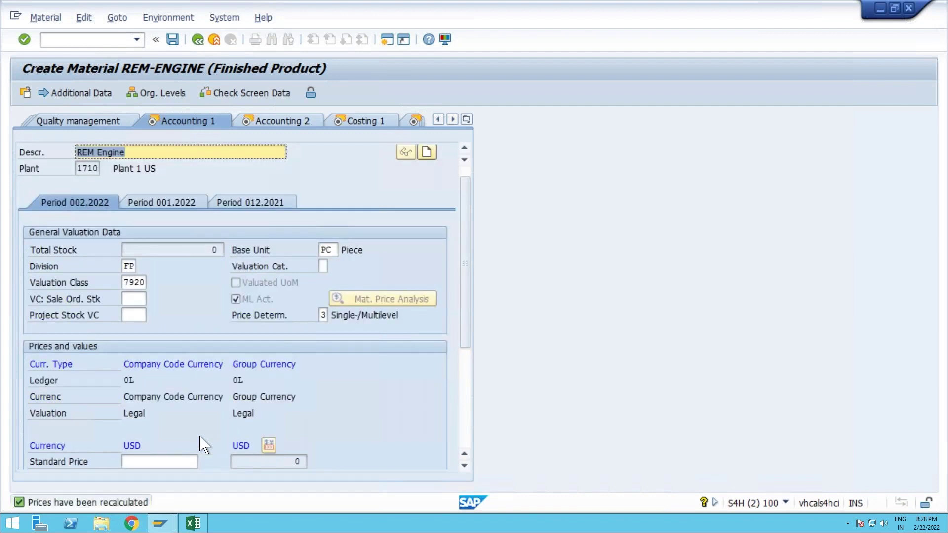
pyautogui.press('Return')
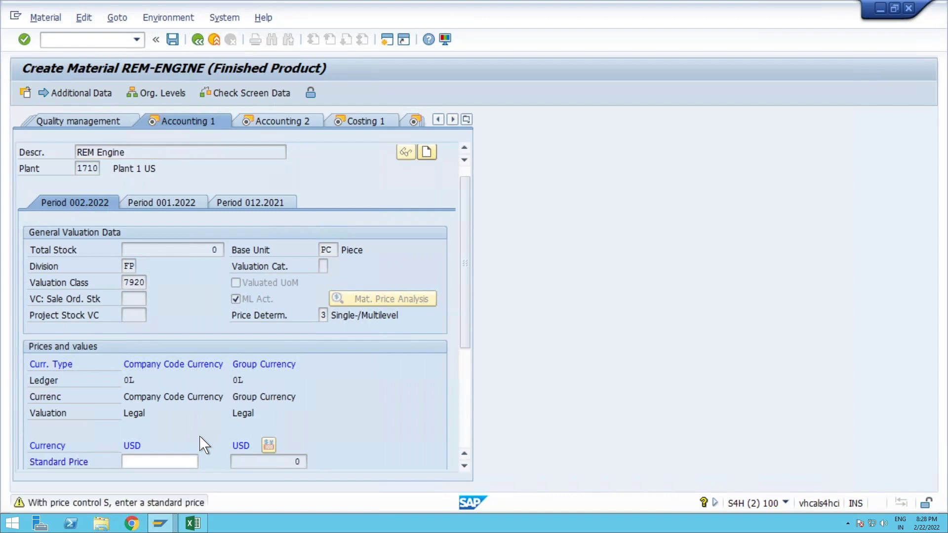
pyautogui.press('Return')
# Accept the Accounting 2, Costing 1 and Costing 2 views and save the new material
pyautogui.press('Return')
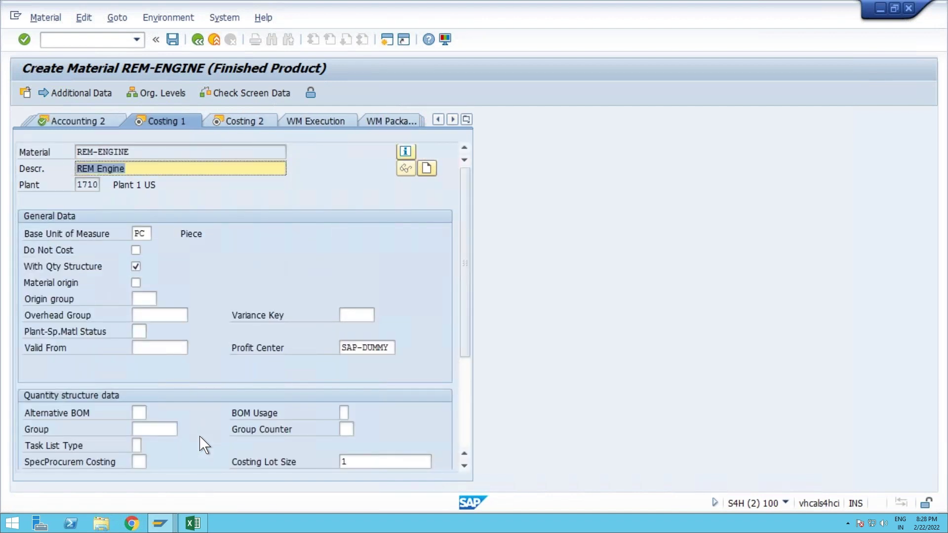
pyautogui.press('Return')
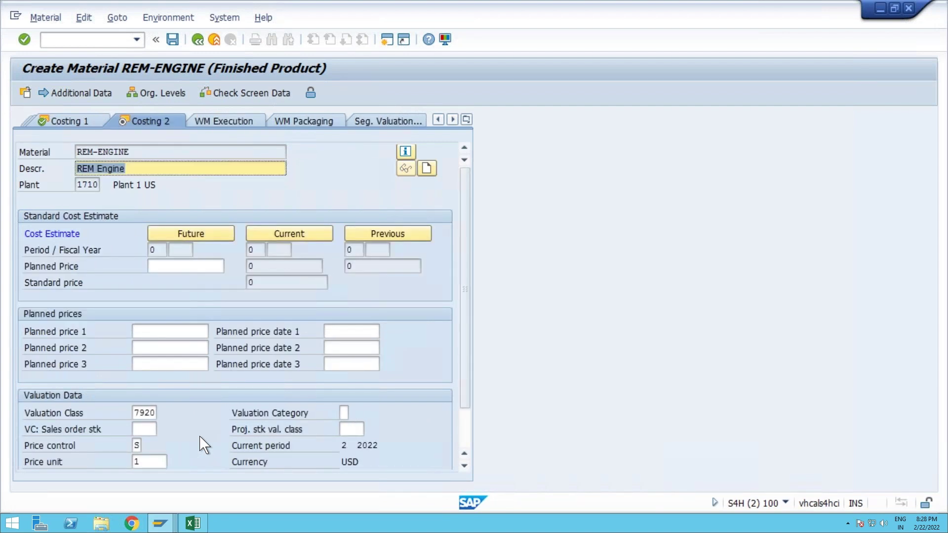
pyautogui.press('Return')
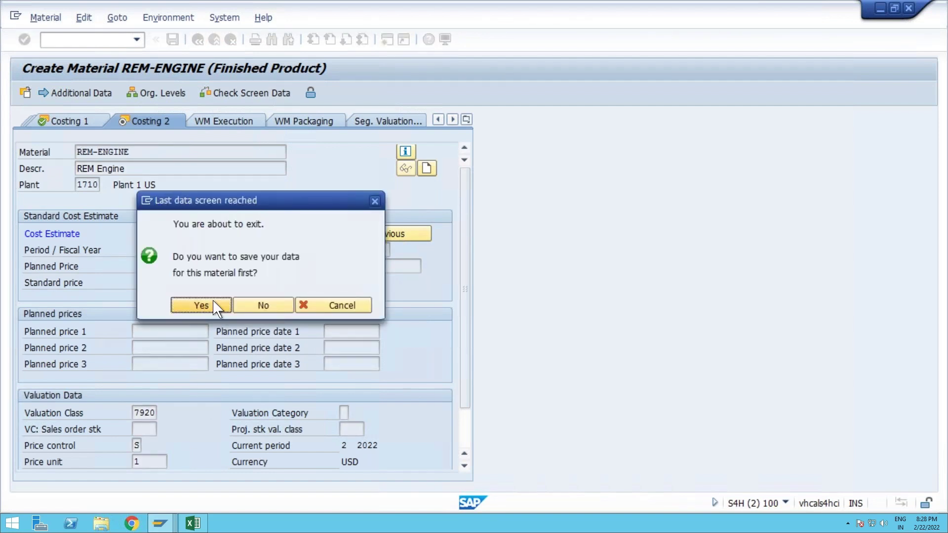
pyautogui.click(216, 305)
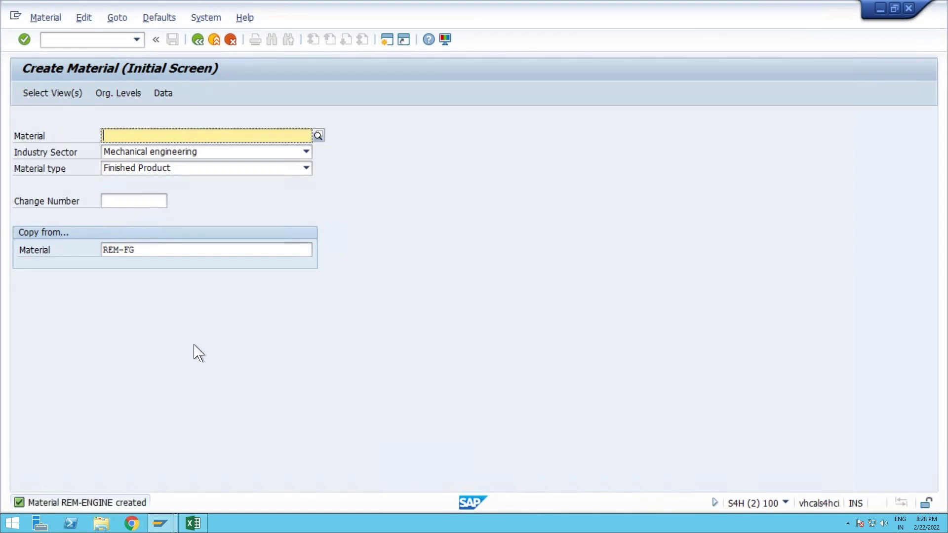
# Copy the raw material number REM_RM1 from Sheet2 of the Excel workbook and enter it as the material in SAP
pyautogui.click(193, 523)
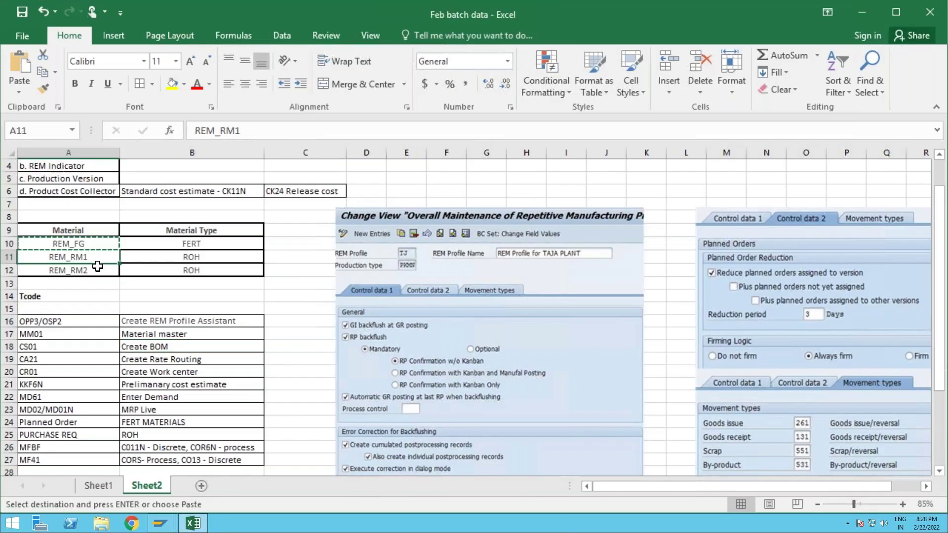
pyautogui.moveTo(98, 267); pyautogui.dragTo(97, 271)
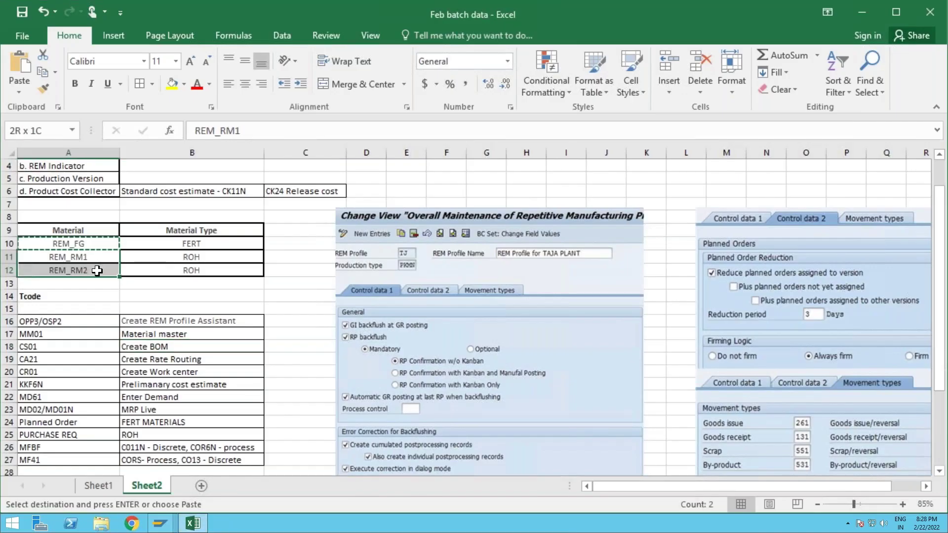
pyautogui.hotkey('ctrl', 'v')
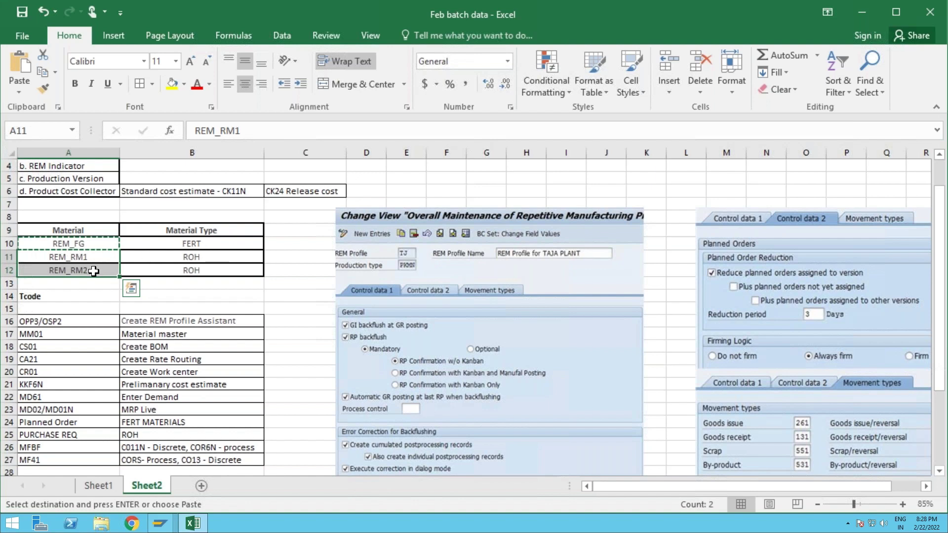
pyautogui.click(78, 255)
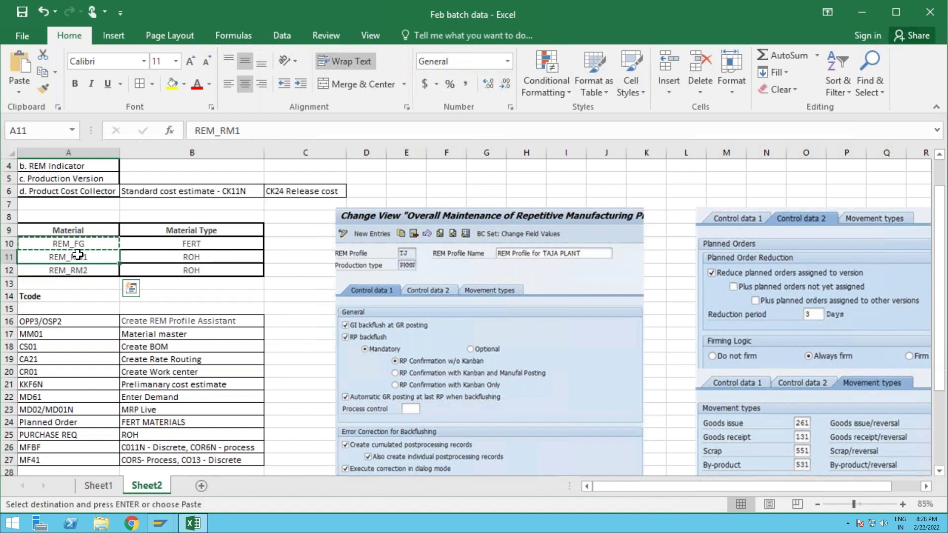
pyautogui.moveTo(77, 254); pyautogui.dragTo(189, 265)
pyautogui.click(73, 257)
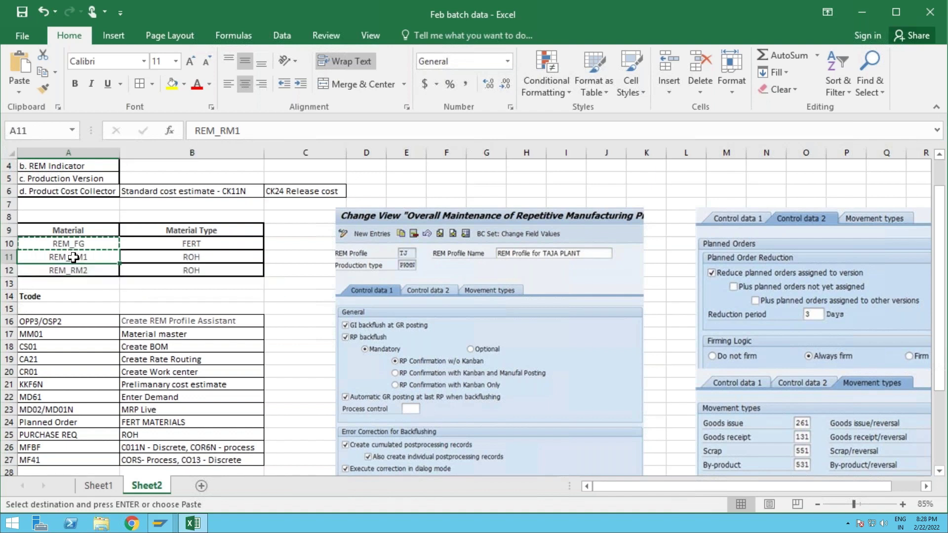
pyautogui.hotkey('ctrl', 'c')
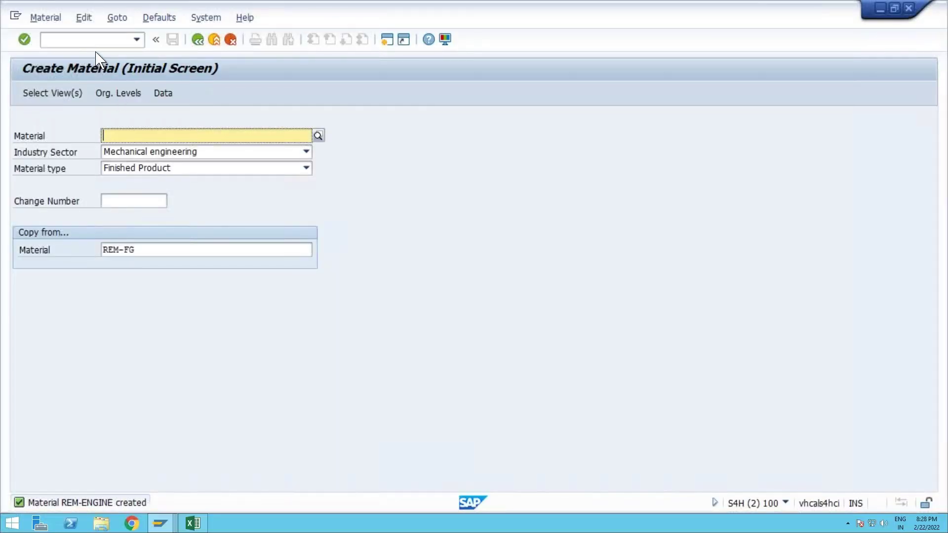
pyautogui.hotkey('ctrl', 'v')
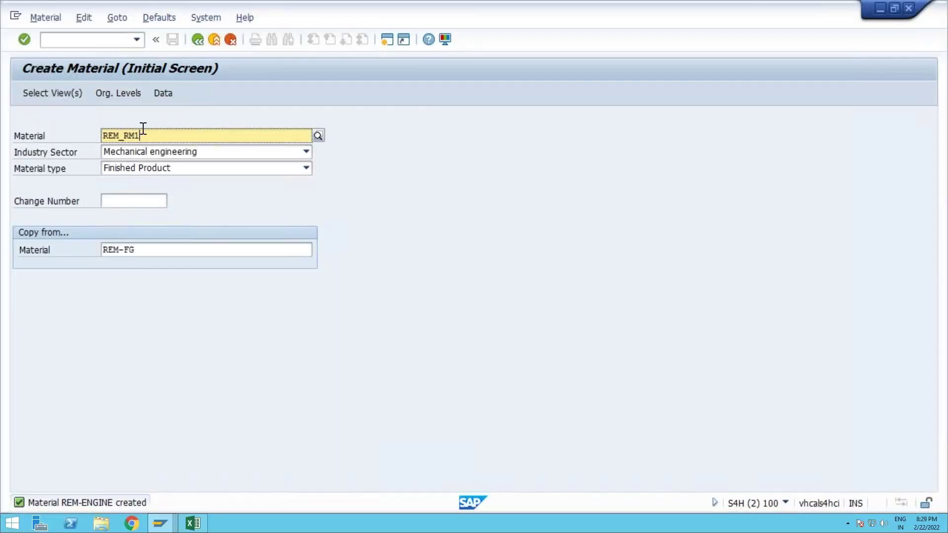
# Switch to the Display Material transaction and try to display material REM_RM1
pyautogui.click(64, 40)
pyautogui.write('/')
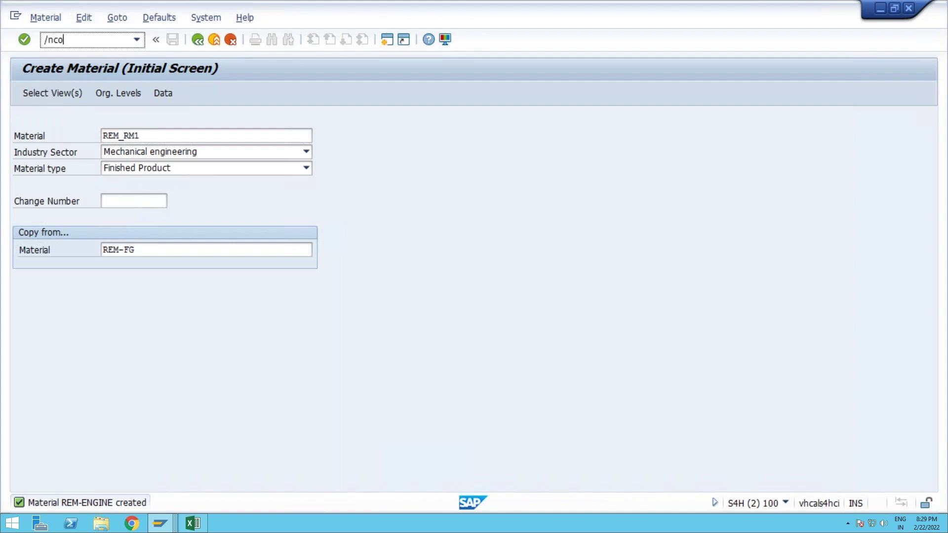
pyautogui.write('nco')
pyautogui.press('BackSpace')
pyautogui.press('BackSpace')
pyautogui.write('mm0')
pyautogui.press('Return')
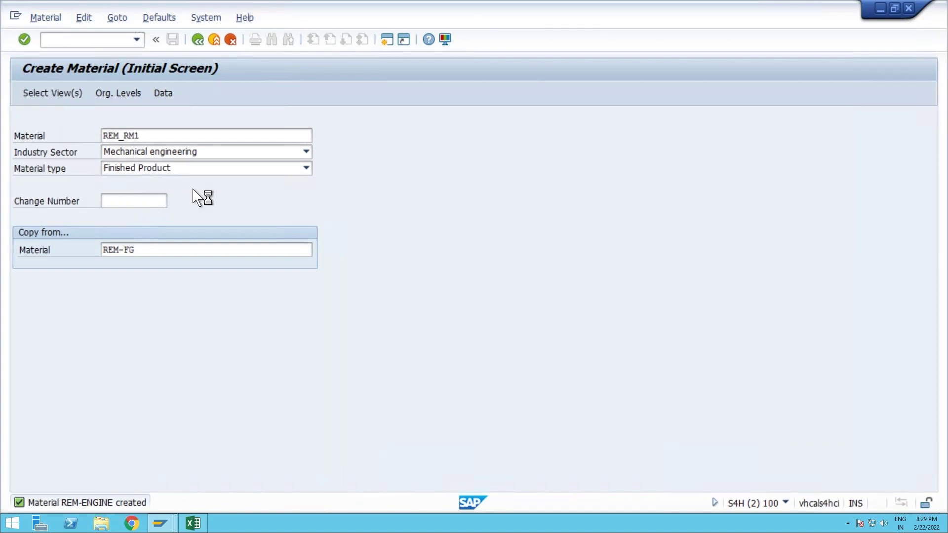
pyautogui.write('REM_RM1')
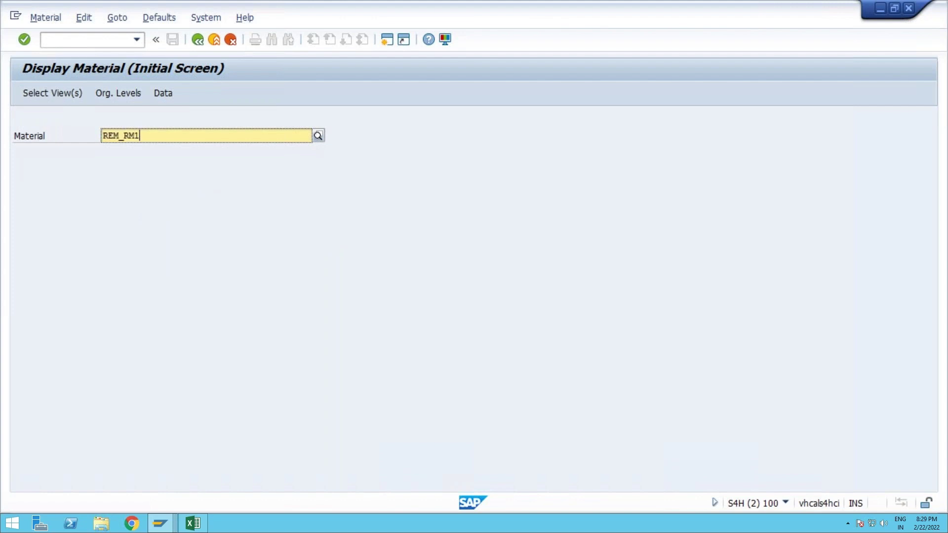
pyautogui.press('Return')
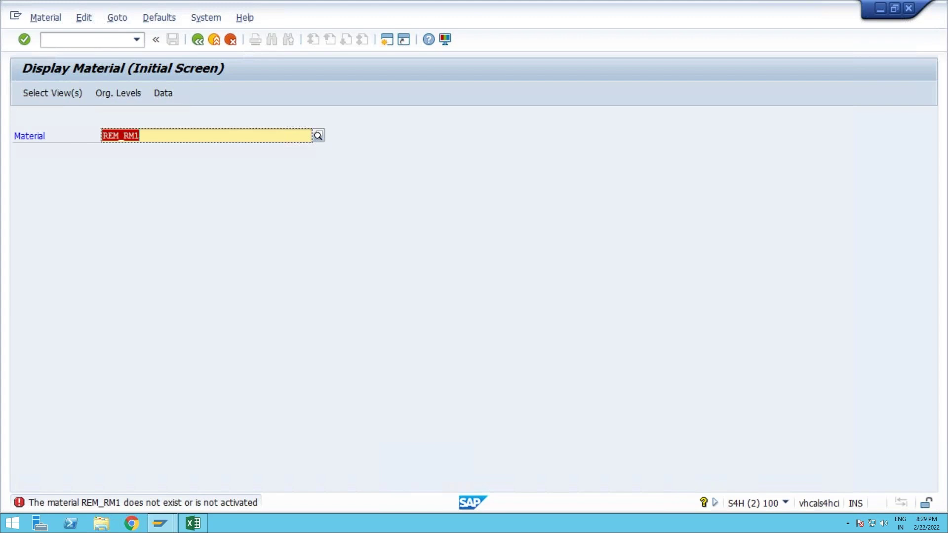
# Replace the material number with the suggested REM-ROH1 and call up its view selection
pyautogui.click(186, 137)
pyautogui.press('BackSpace')
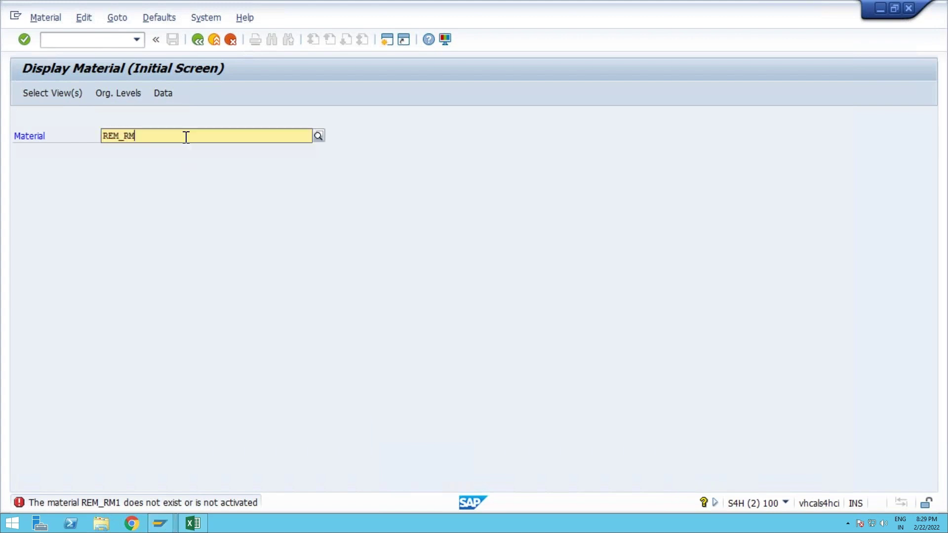
pyautogui.press('BackSpace')
pyautogui.press('BackSpace')
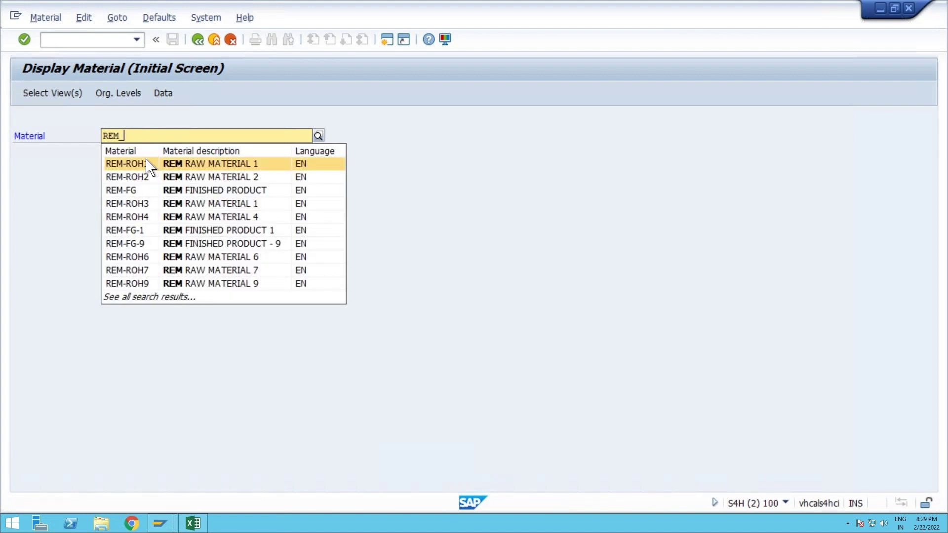
pyautogui.click(148, 164)
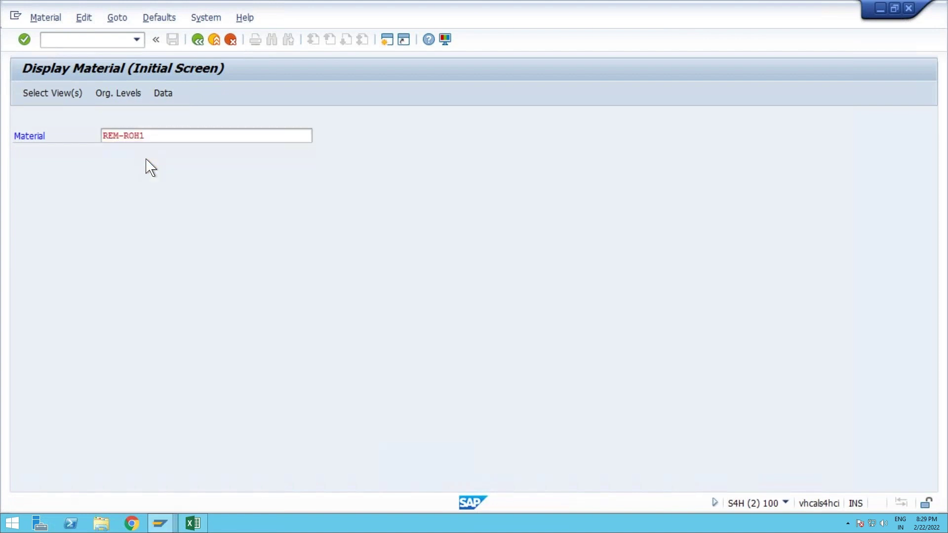
pyautogui.press('Return')
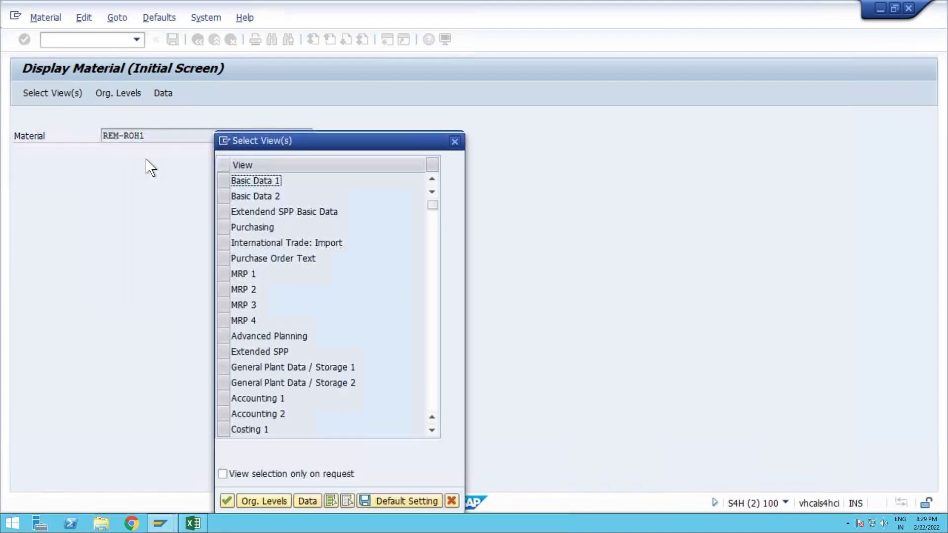
# Select the Purchasing and MRP 1 to MRP 4 views of REM-ROH1 and display them for plant 1710
pyautogui.click(223, 275)
pyautogui.click(223, 290)
pyautogui.click(224, 304)
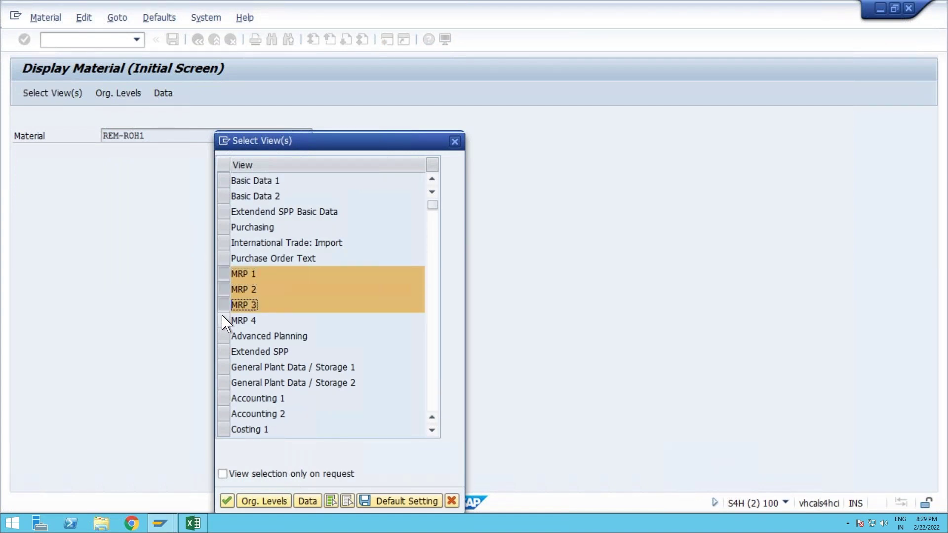
pyautogui.click(223, 320)
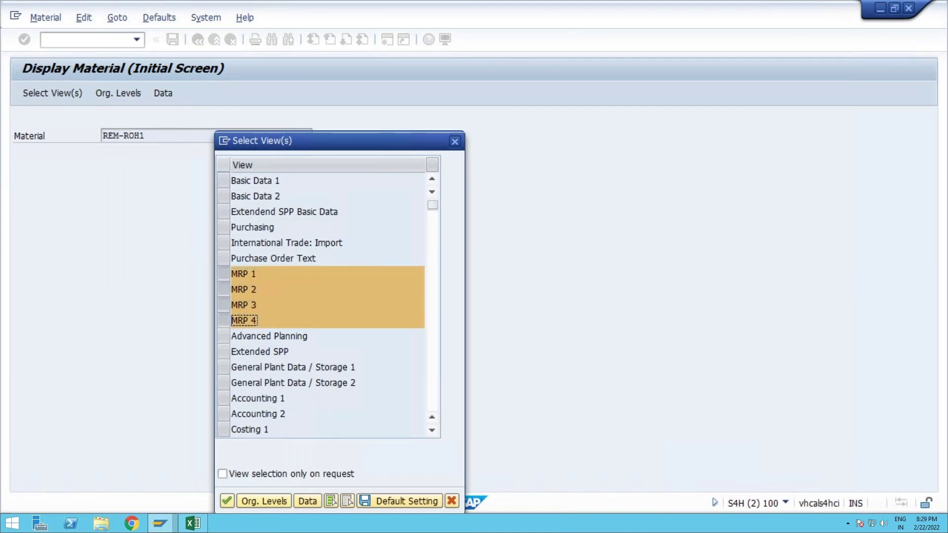
pyautogui.scroll(-1, 223, 370)
pyautogui.scroll(1, 223, 369)
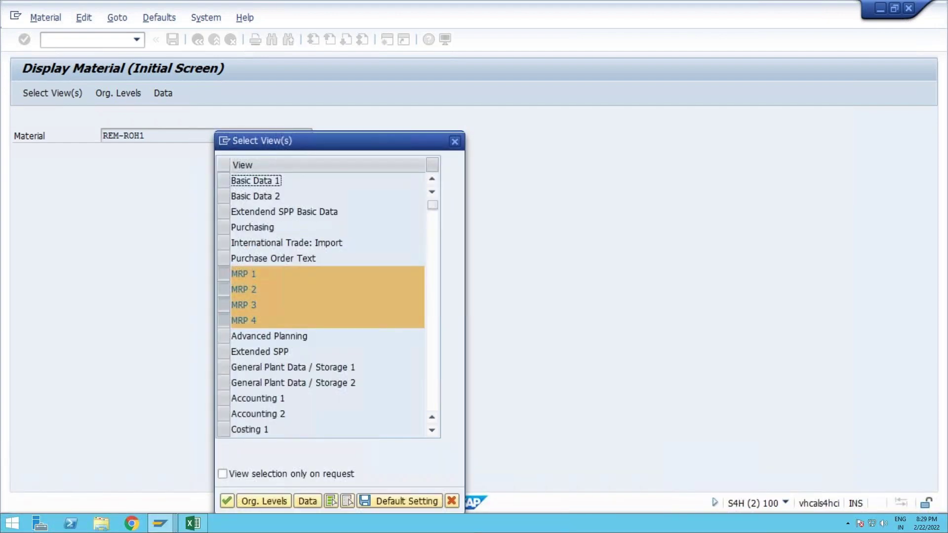
pyautogui.click(224, 228)
pyautogui.press('Return')
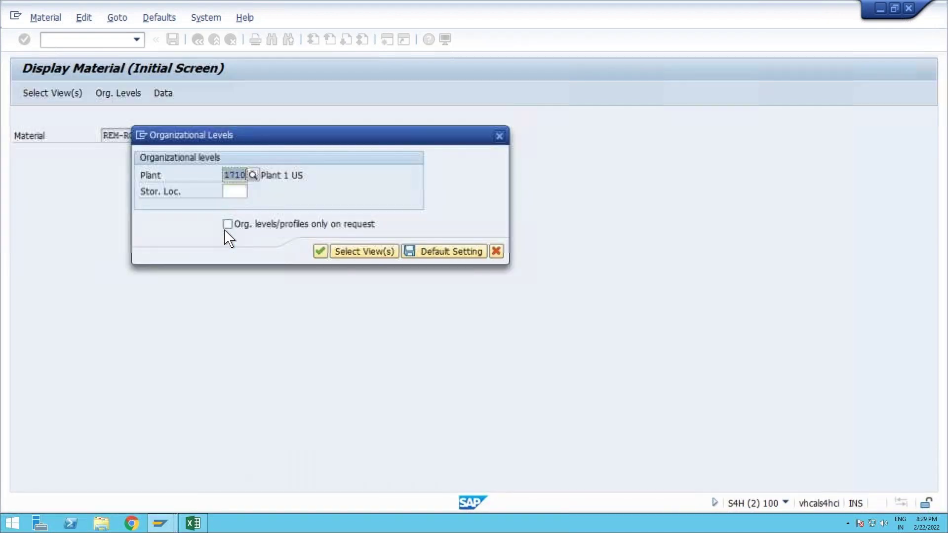
pyautogui.press('Return')
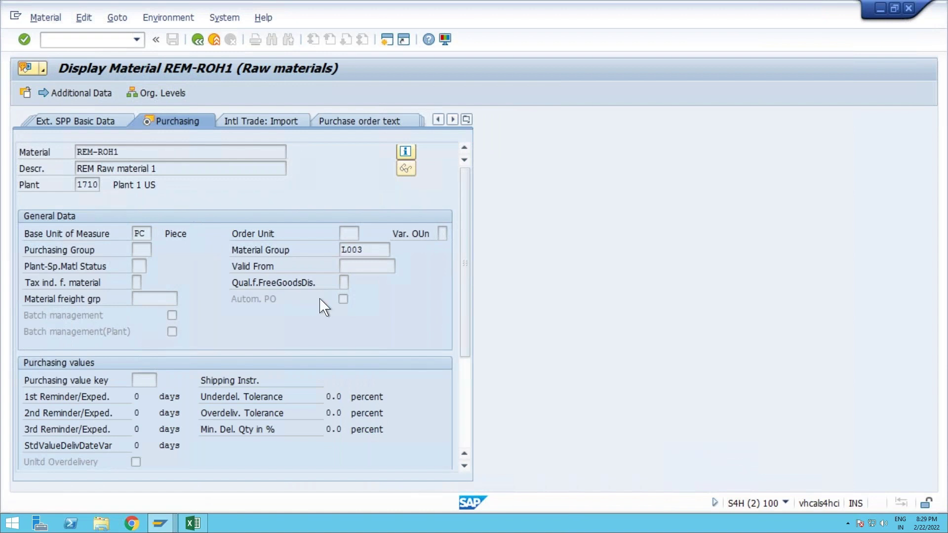
# Examine the MRP 1 to MRP 4 views of REM-ROH1, including its procurement type, and exit the material
pyautogui.press('Return')
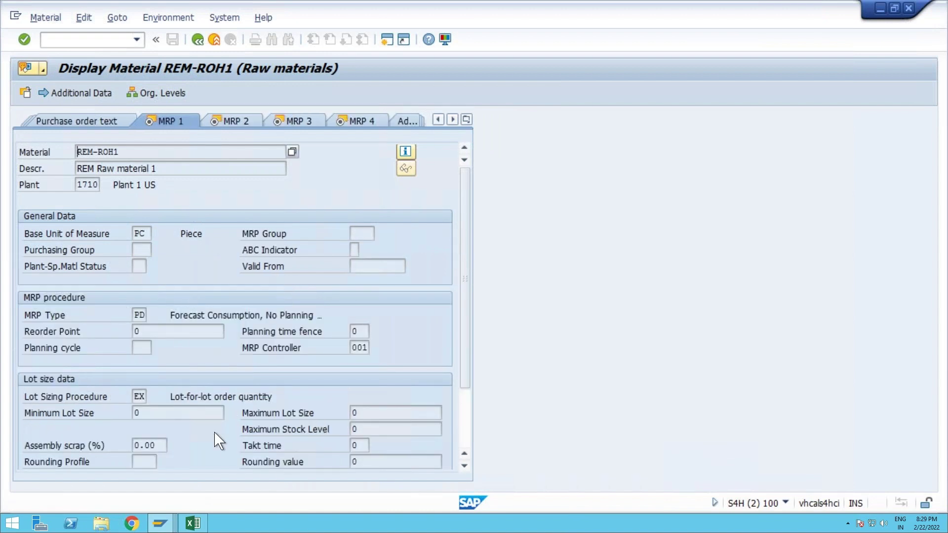
pyautogui.scroll(-1, 223, 321)
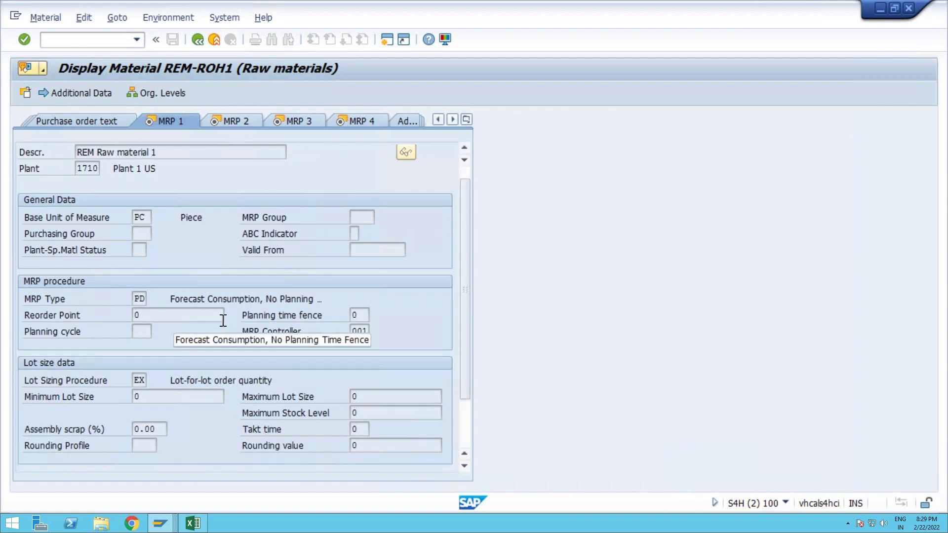
pyautogui.press('Return')
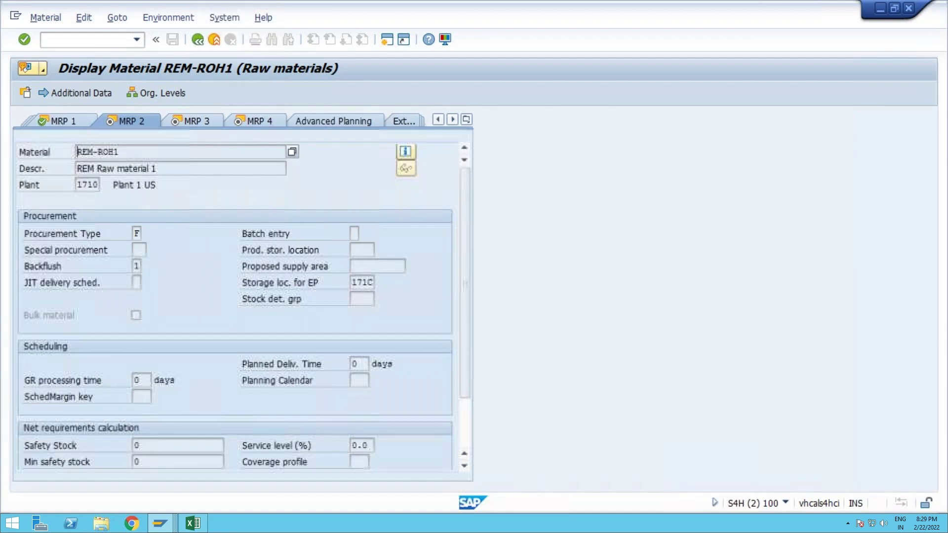
pyautogui.click(137, 233)
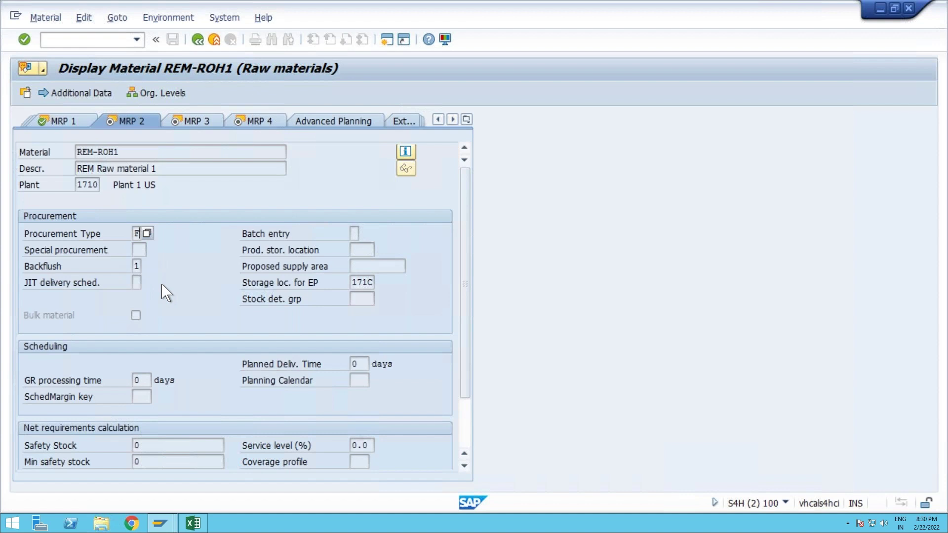
pyautogui.press('Return')
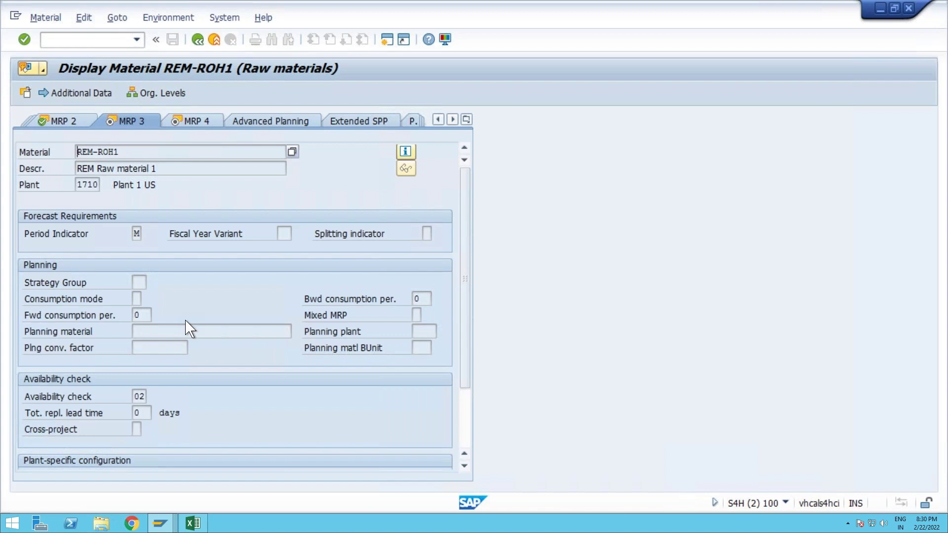
pyautogui.press('Return')
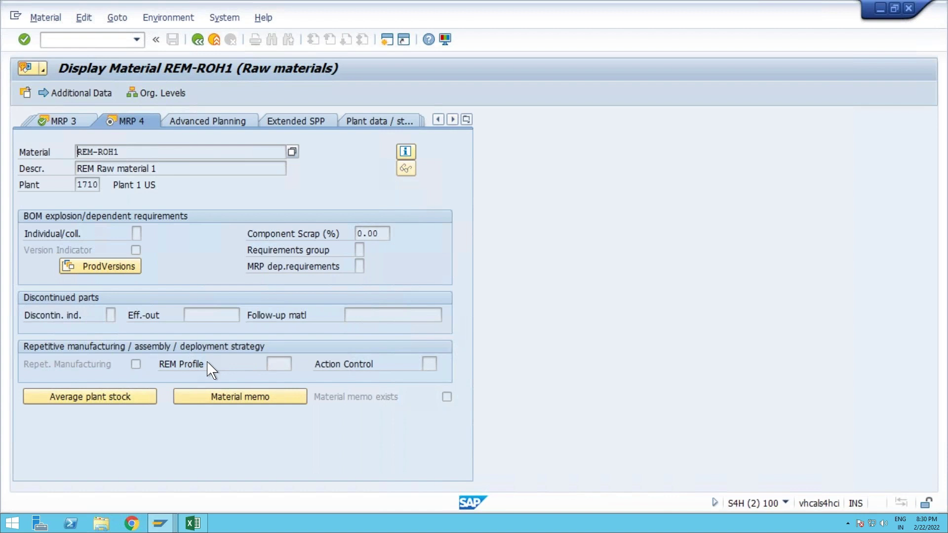
pyautogui.press('Return')
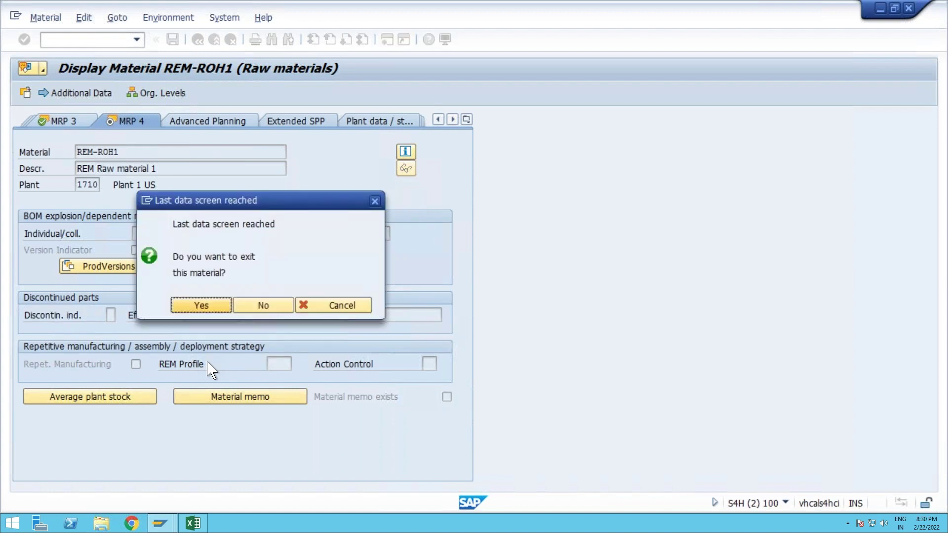
pyautogui.click(216, 311)
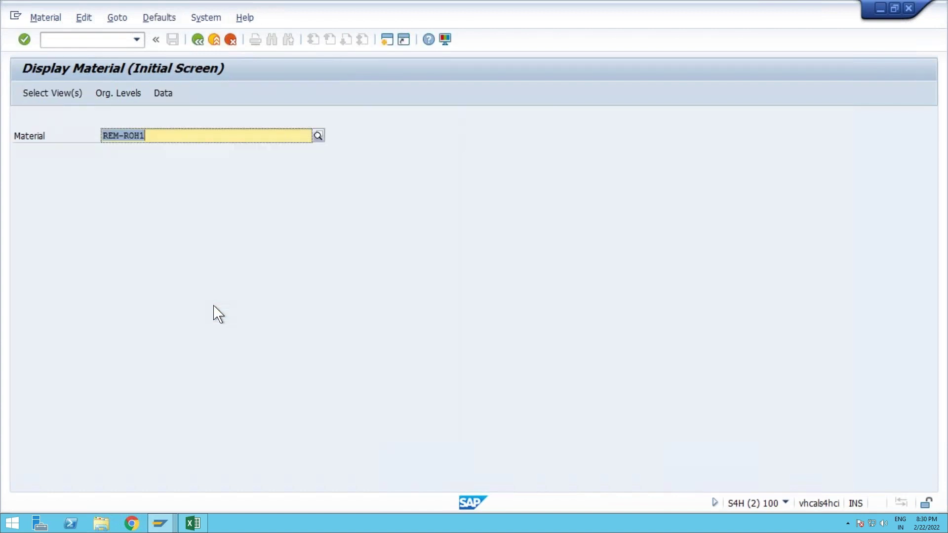
# Change the material number to REM-ROH2 and call up its view selection
pyautogui.click(170, 136)
pyautogui.press('BackSpace')
pyautogui.write('2')
pyautogui.press('Return')
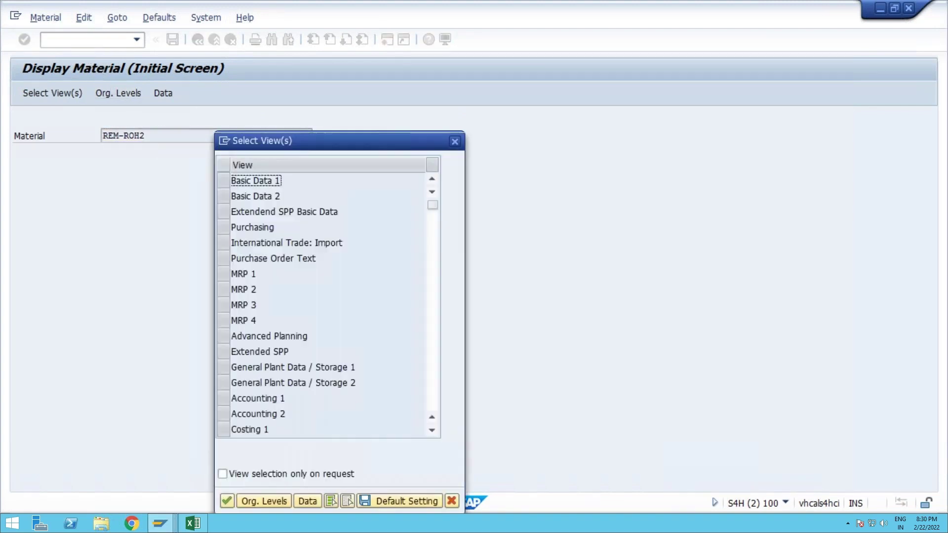
# Select the Purchasing and MRP 1 to MRP 4 views of REM-ROH2 and display them for plant 1710
pyautogui.click(224, 275)
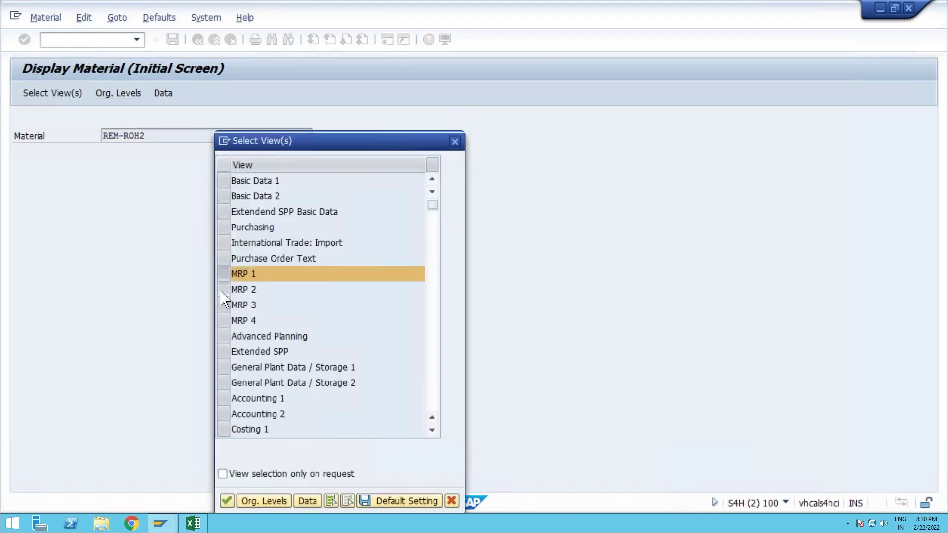
pyautogui.click(223, 290)
pyautogui.click(223, 305)
pyautogui.click(223, 321)
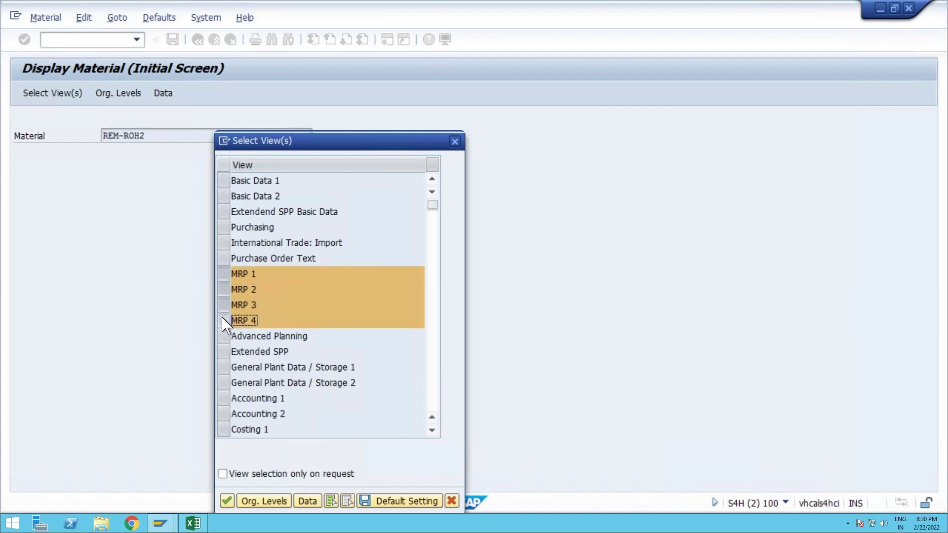
pyautogui.click(223, 228)
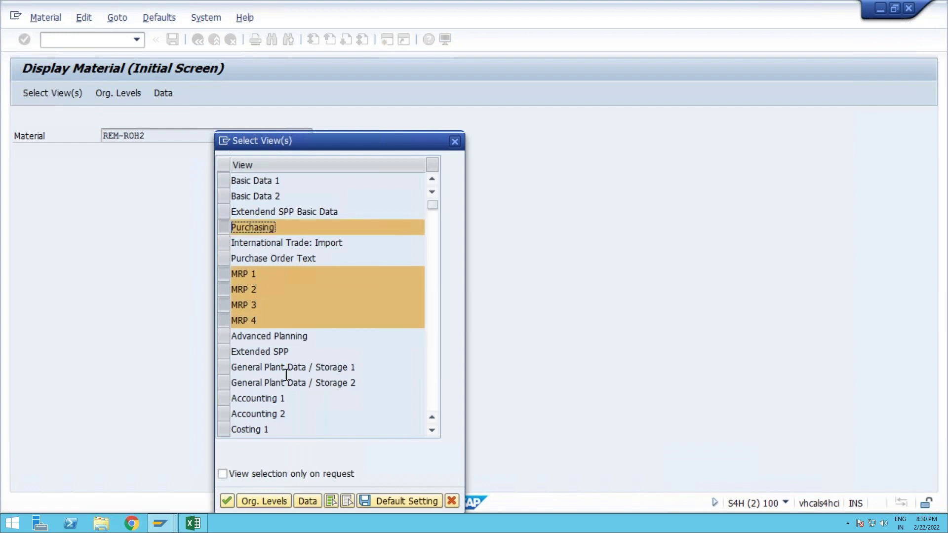
pyautogui.press('Return')
pyautogui.press('Return')
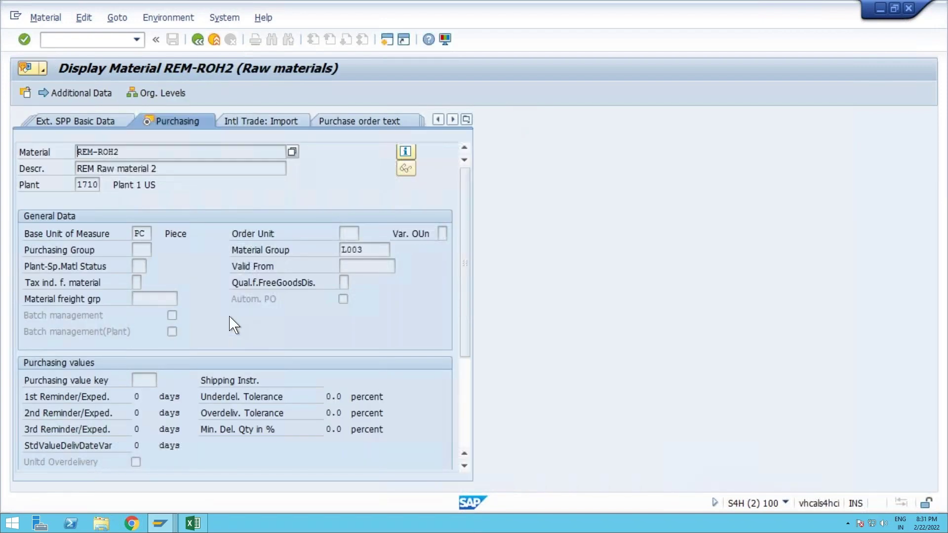
# Examine the Purchasing and MRP 1 to MRP 4 views of REM-ROH2 and exit the material
pyautogui.press('Return')
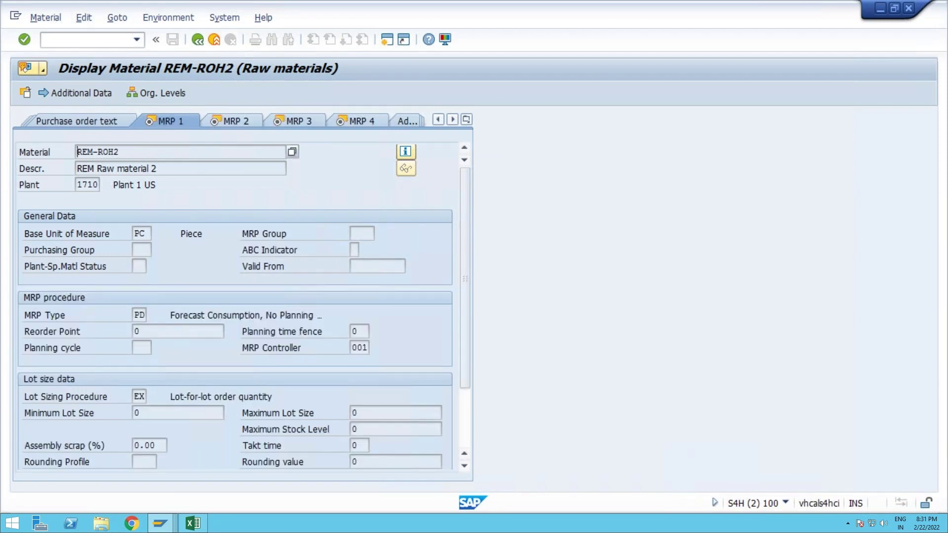
pyautogui.press('Return')
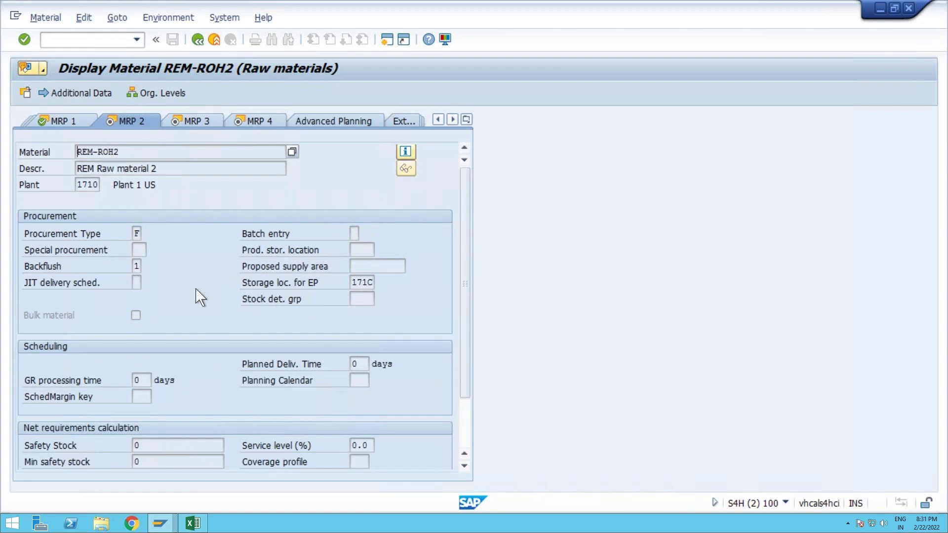
pyautogui.press('Return')
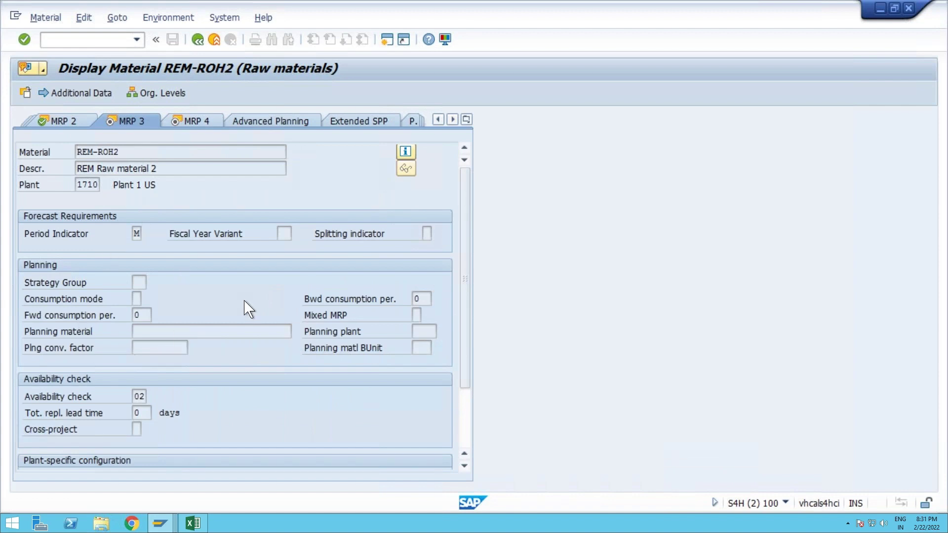
pyautogui.press('Return')
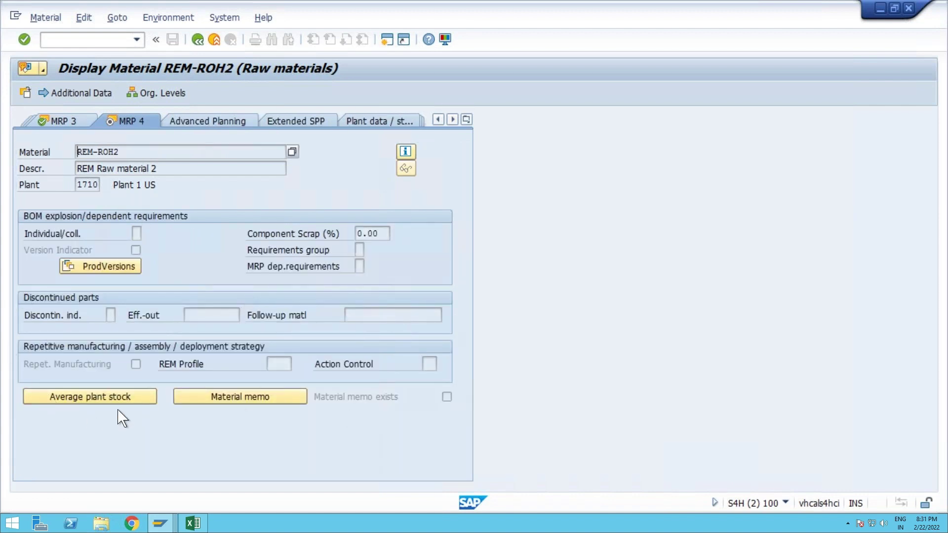
pyautogui.press('Return')
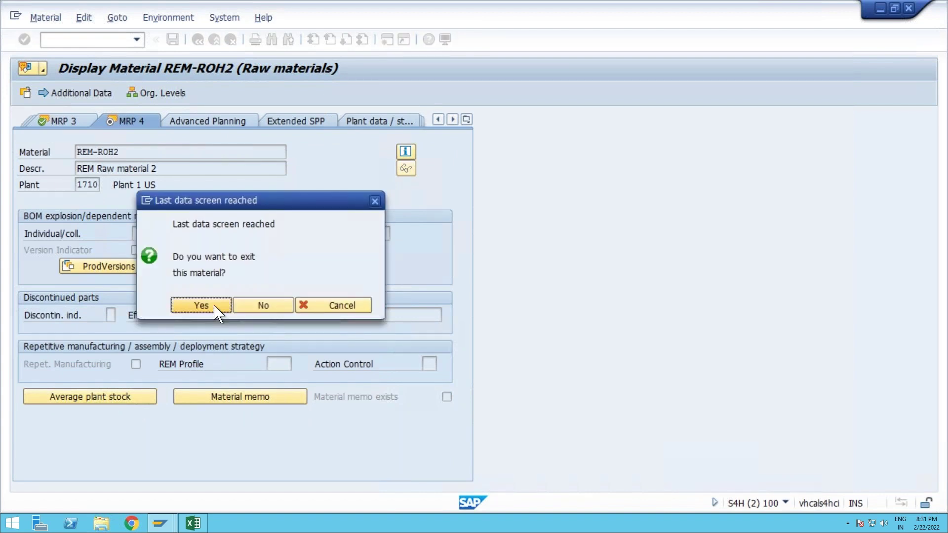
pyautogui.click(217, 307)
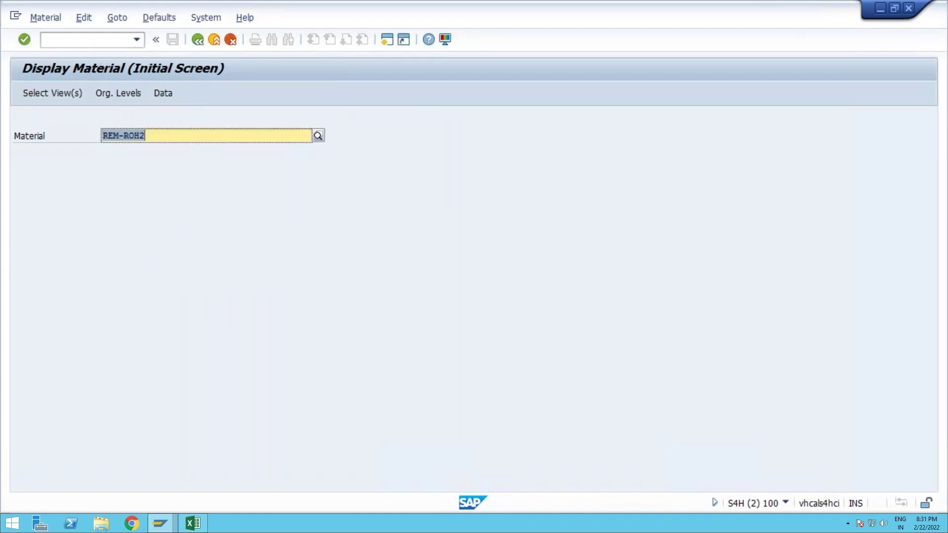
# Display the stock overview (transaction MMBE) of REM-ROH2 for plant 1710 and check the unrestricted stock in storage location 171C
pyautogui.click(95, 39)
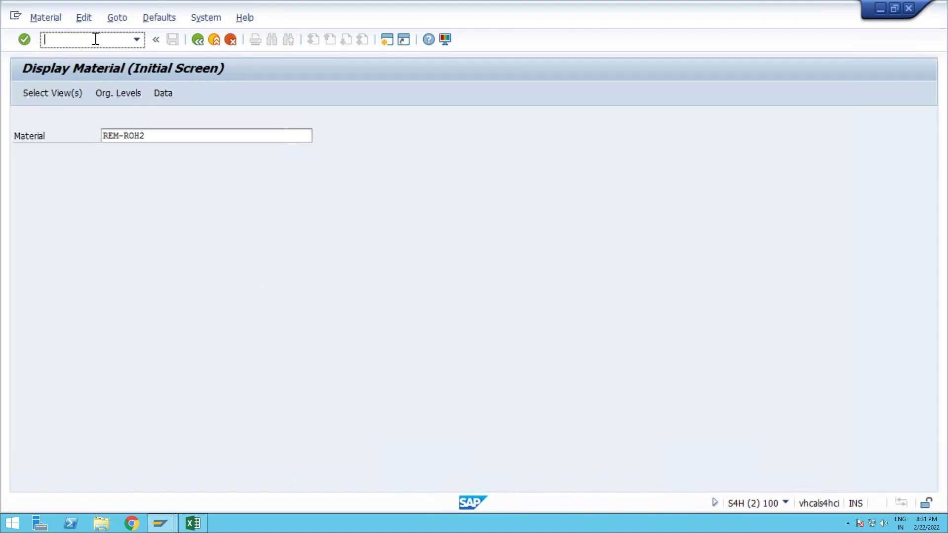
pyautogui.write('/nmmbe')
pyautogui.press('Return')
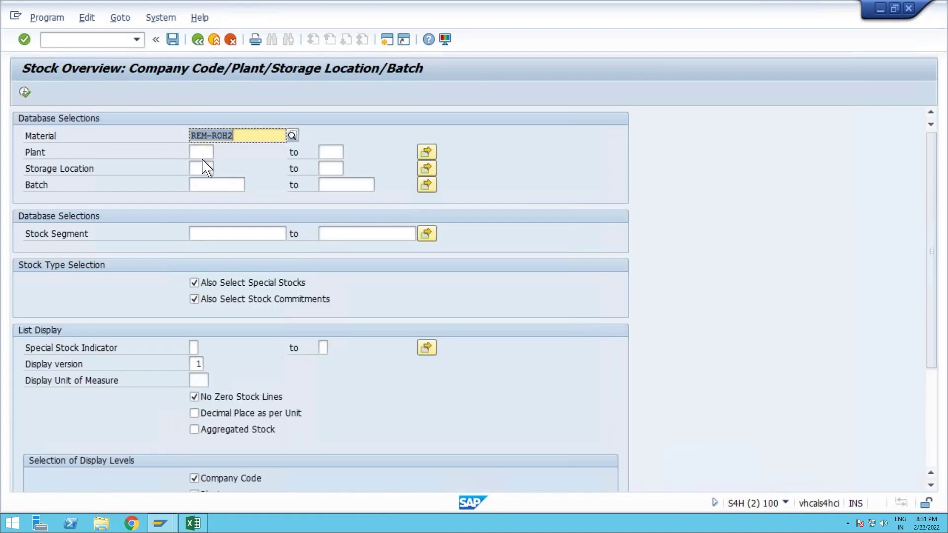
pyautogui.doubleClick(202, 154)
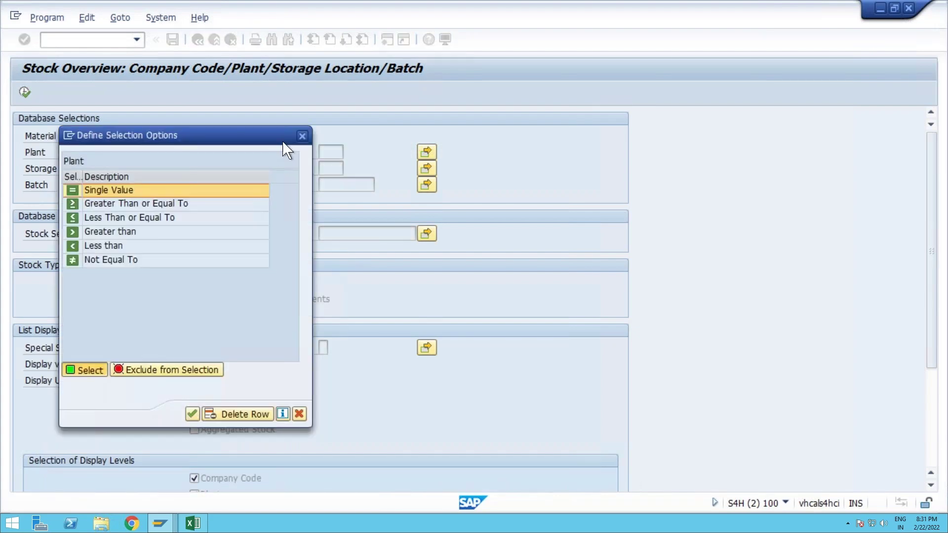
pyautogui.click(302, 136)
pyautogui.write('1710')
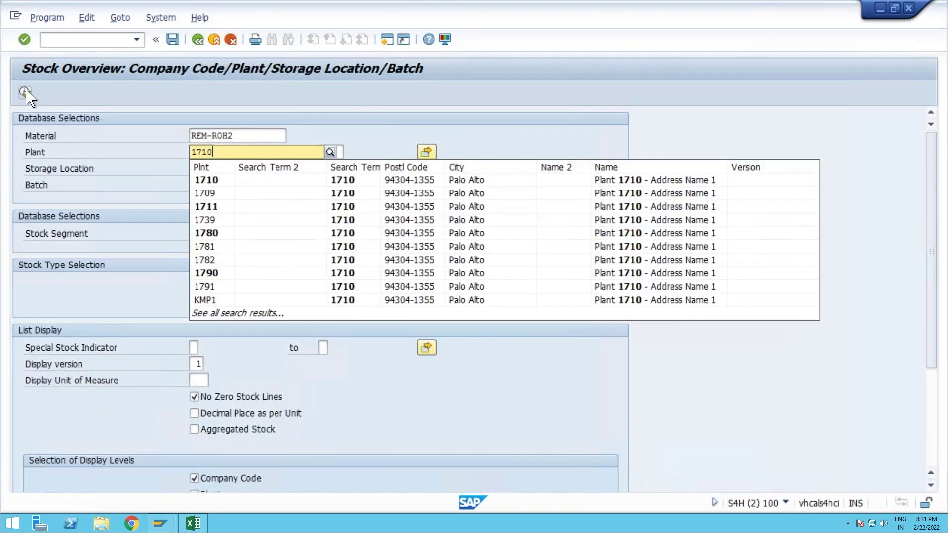
pyautogui.click(24, 93)
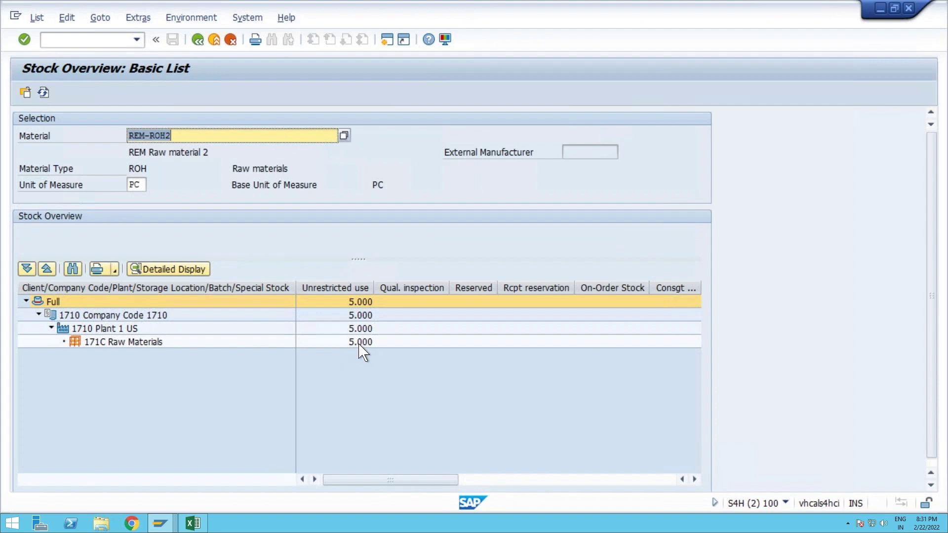
pyautogui.click(359, 342)
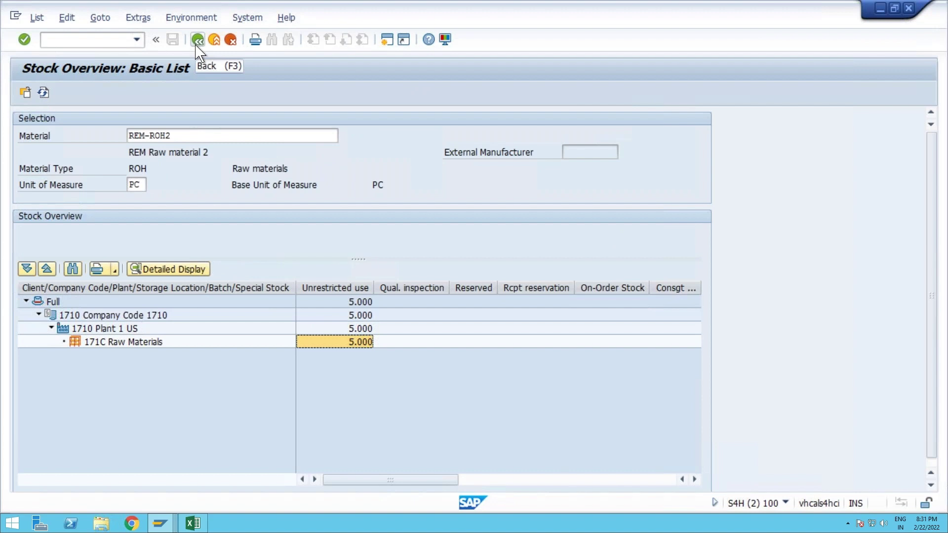
# Change the stock overview's material to REM-ROH1 and display its stock
pyautogui.click(182, 136)
pyautogui.press('BackSpace')
pyautogui.write('1')
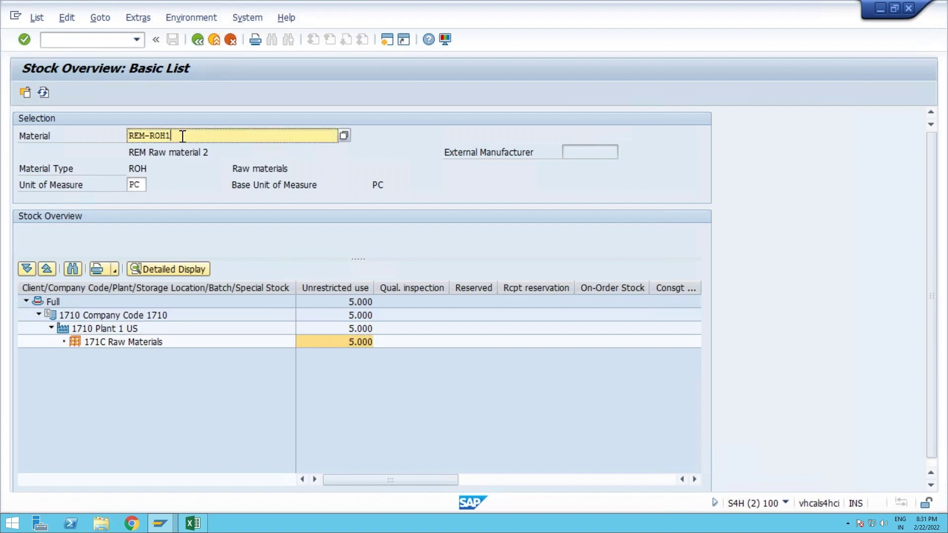
pyautogui.click(25, 91)
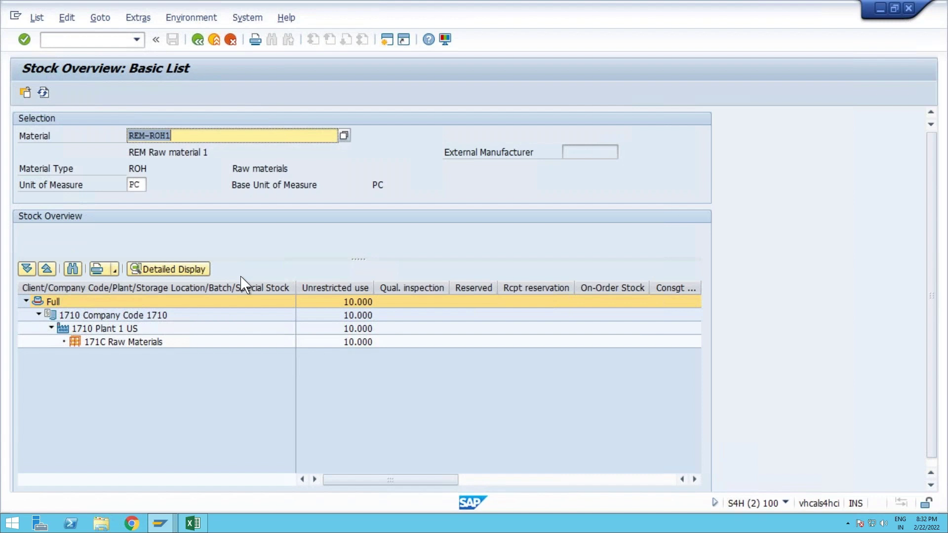
# Start the material BOM display (transaction CS03) and try to call up the BOM of REM-ROH2 in plant 1710 with usage 1
pyautogui.click(79, 37)
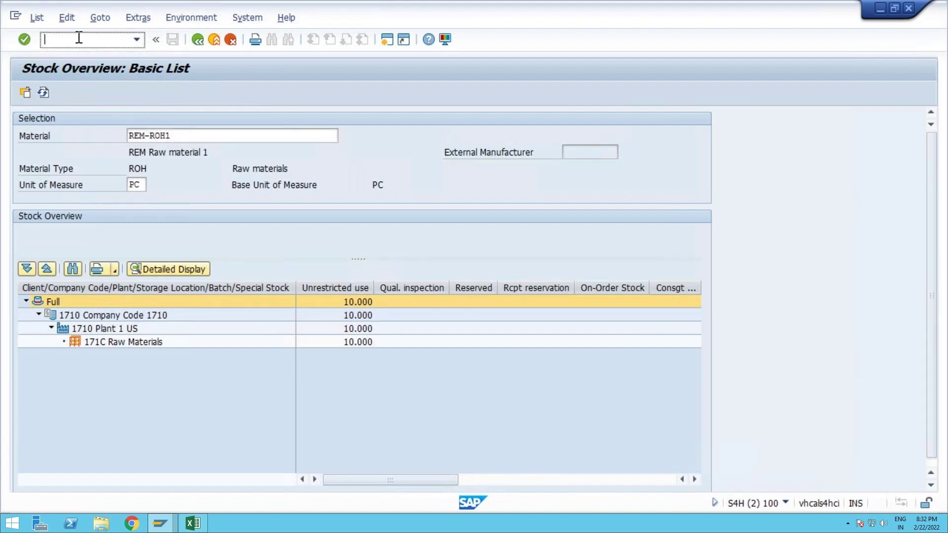
pyautogui.write('/ncs03')
pyautogui.press('Return')
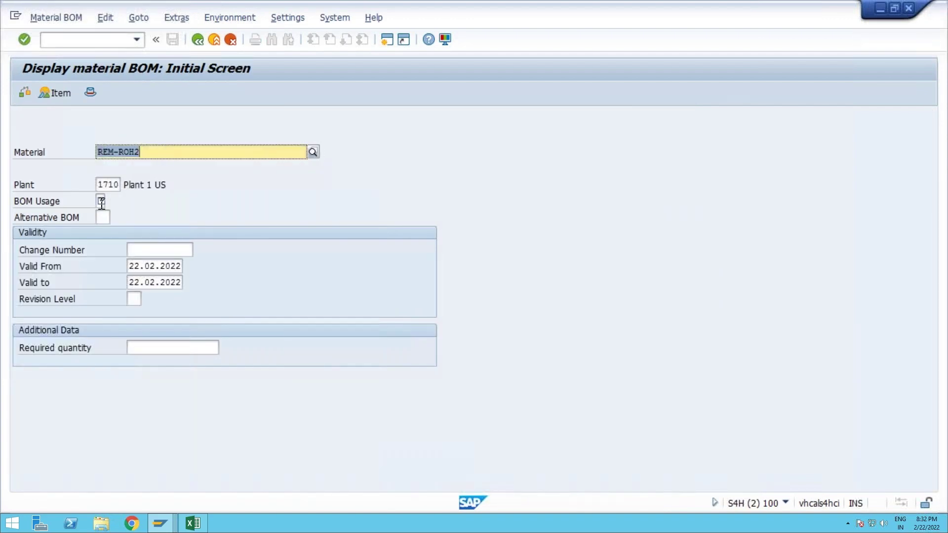
pyautogui.click(102, 201)
pyautogui.write('1')
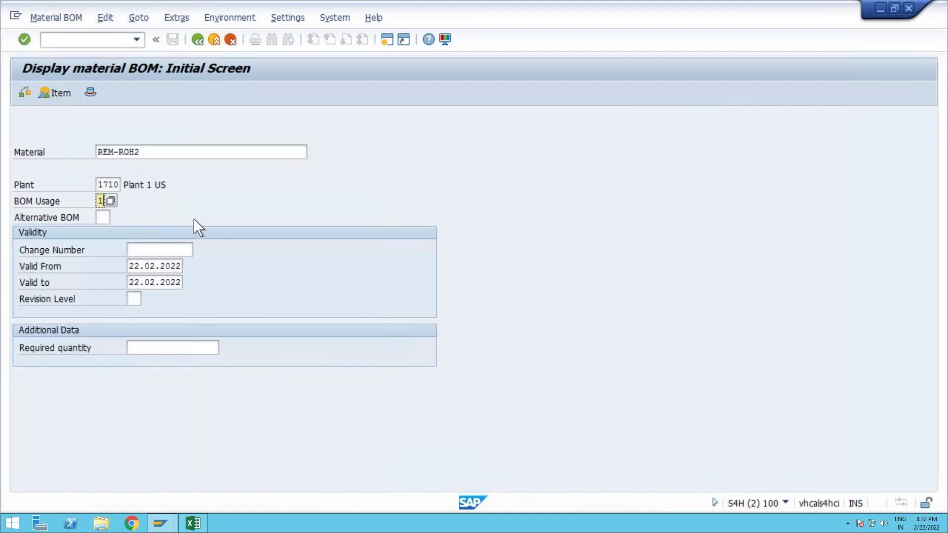
pyautogui.press('Return')
# Replace the material with REM-FG and display its production BOM for plant 1710
pyautogui.press('Delete')
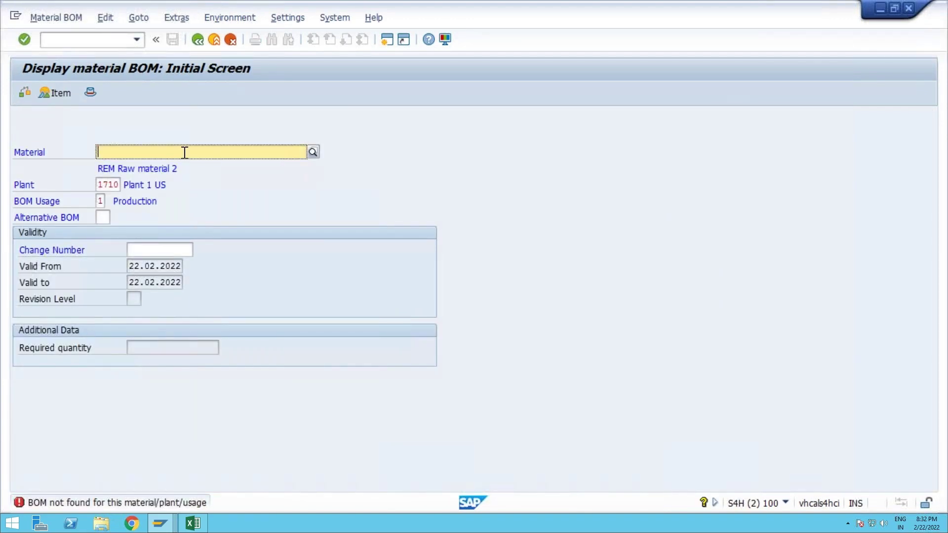
pyautogui.write('REM')
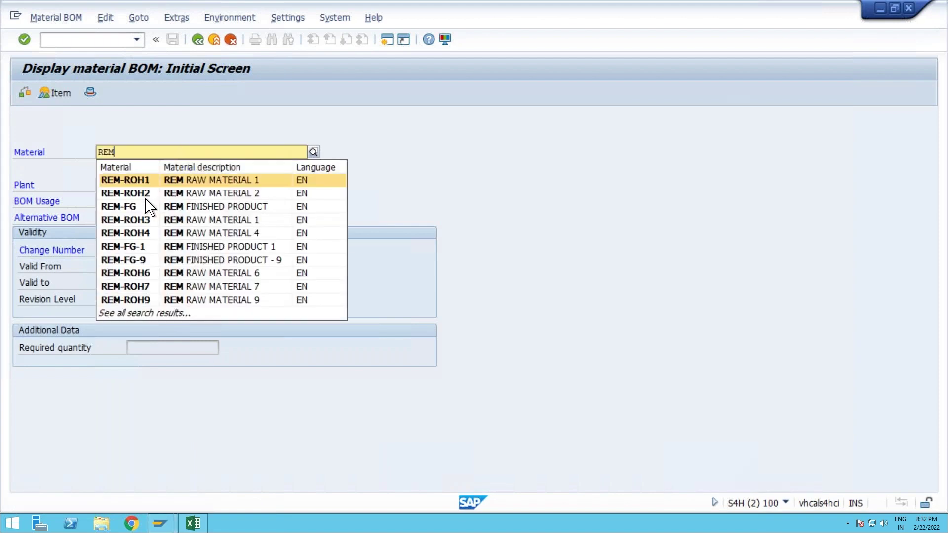
pyautogui.click(148, 206)
pyautogui.press('Return')
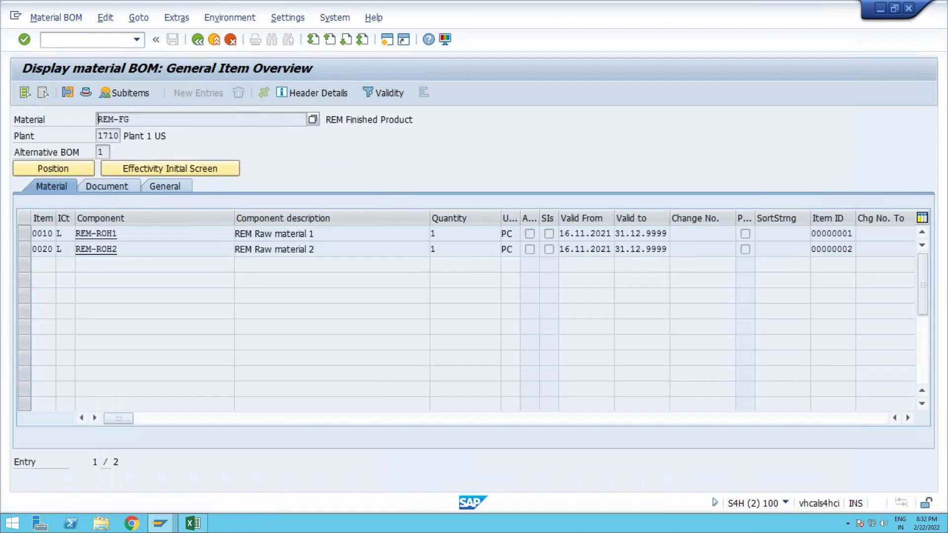
# Check the components REM-ROH1 and REM-ROH2 and their quantities in the BOM of REM-FG
pyautogui.click(124, 233)
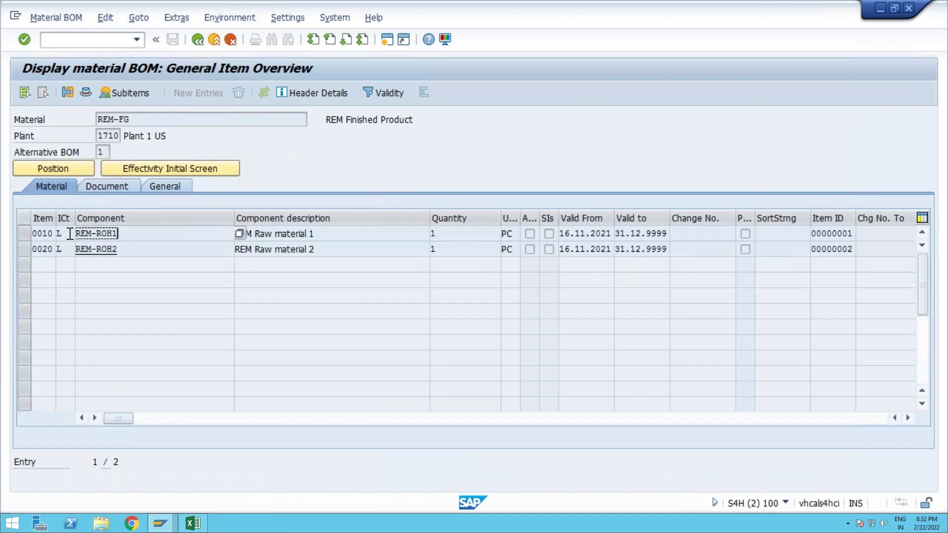
pyautogui.click(138, 248)
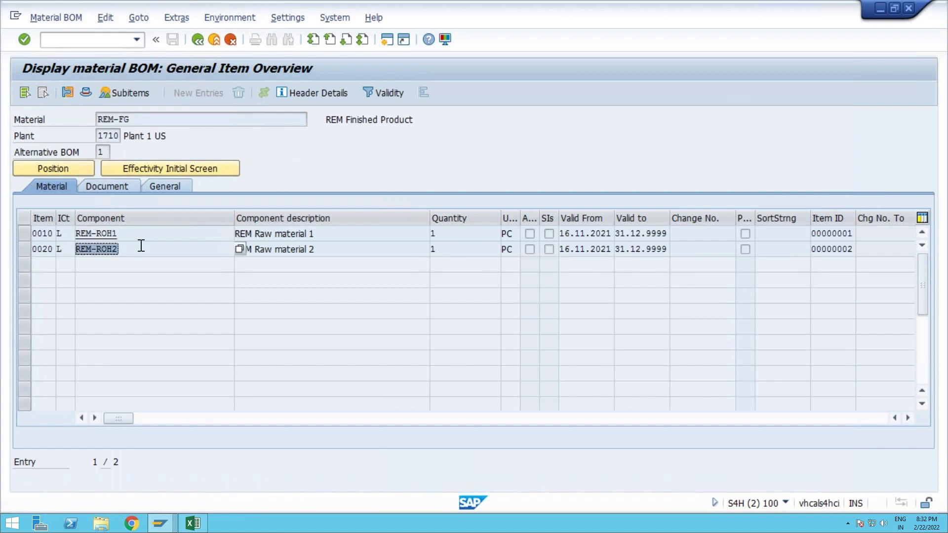
pyautogui.click(444, 234)
pyautogui.click(447, 249)
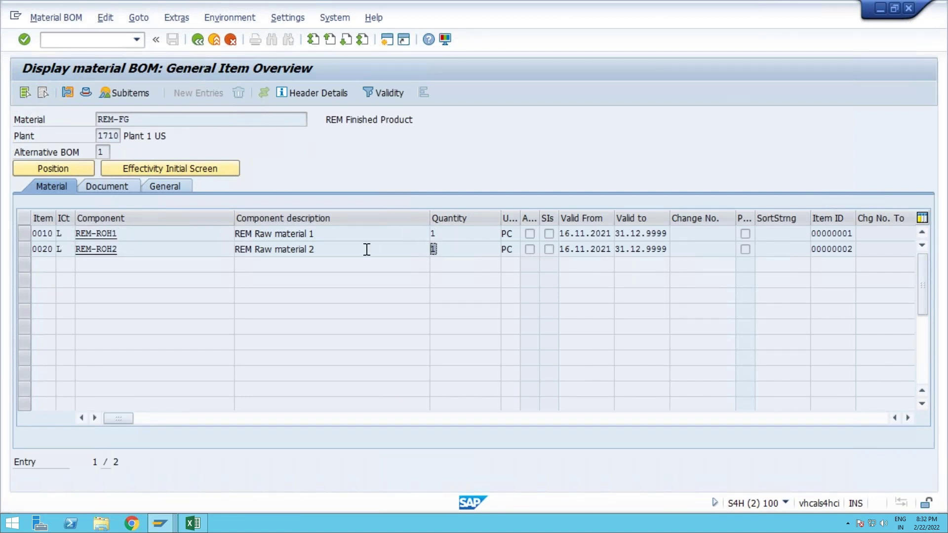
pyautogui.click(147, 123)
# Start a new material BOM (transaction CS01) for REM-ENGINE in plant 1710 with usage 1 and open its item overview
pyautogui.click(57, 41)
pyautogui.write('/ncs01')
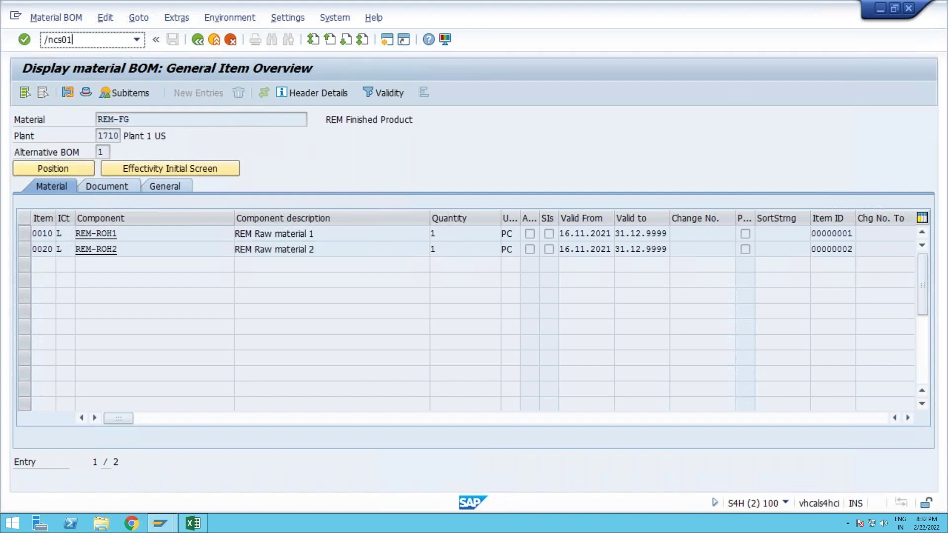
pyautogui.press('Return')
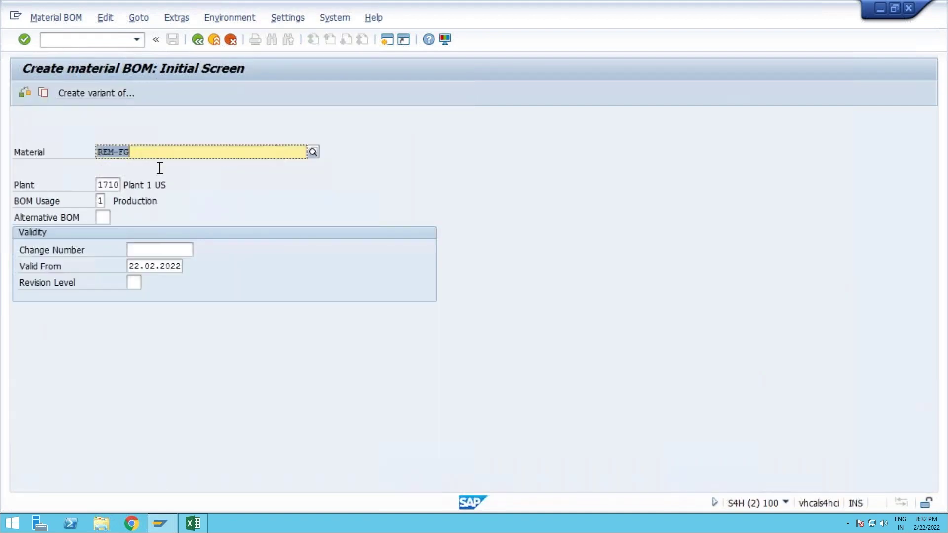
pyautogui.click(162, 157)
pyautogui.press('BackSpace')
pyautogui.press('BackSpace')
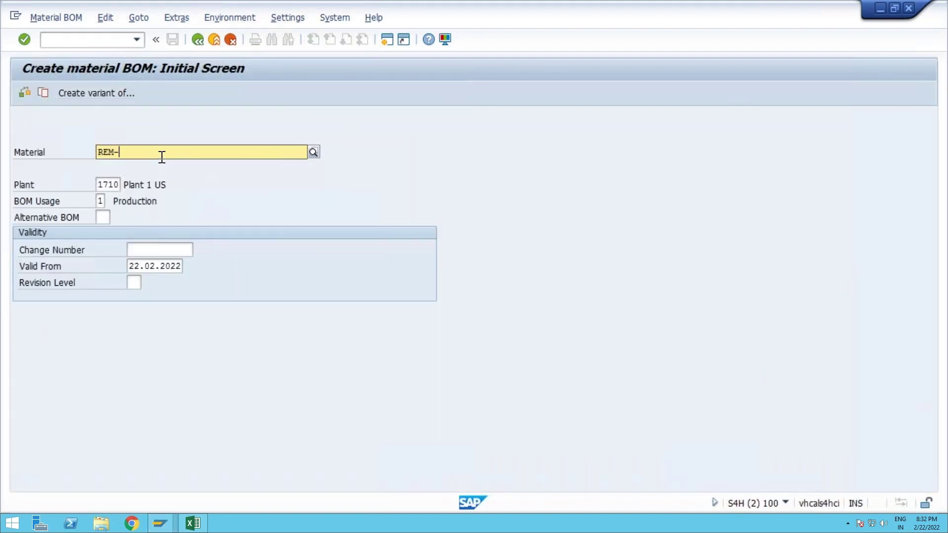
pyautogui.write('en')
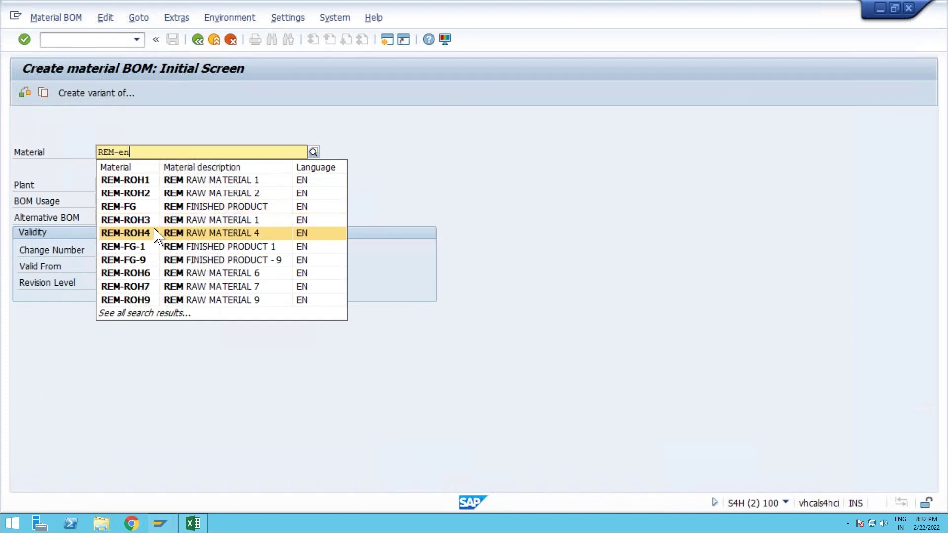
pyautogui.click(157, 183)
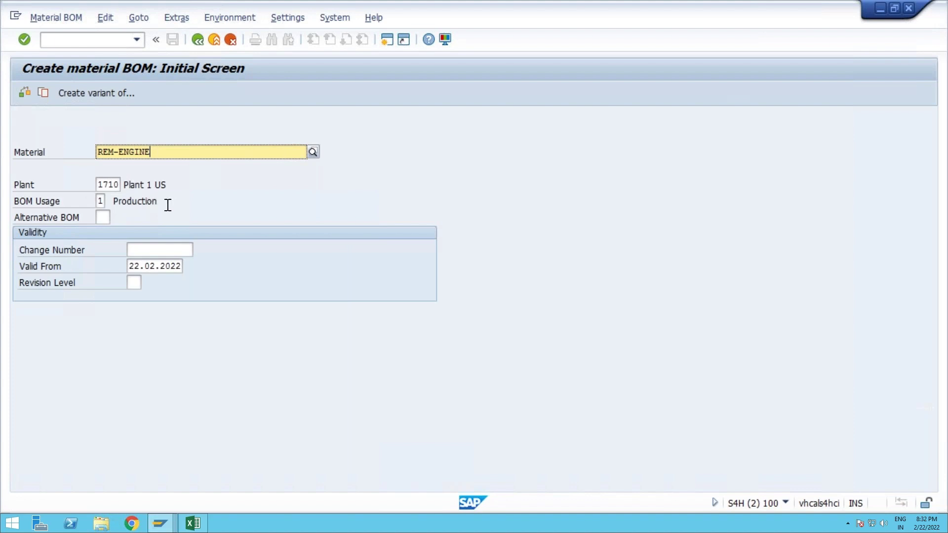
pyautogui.press('Return')
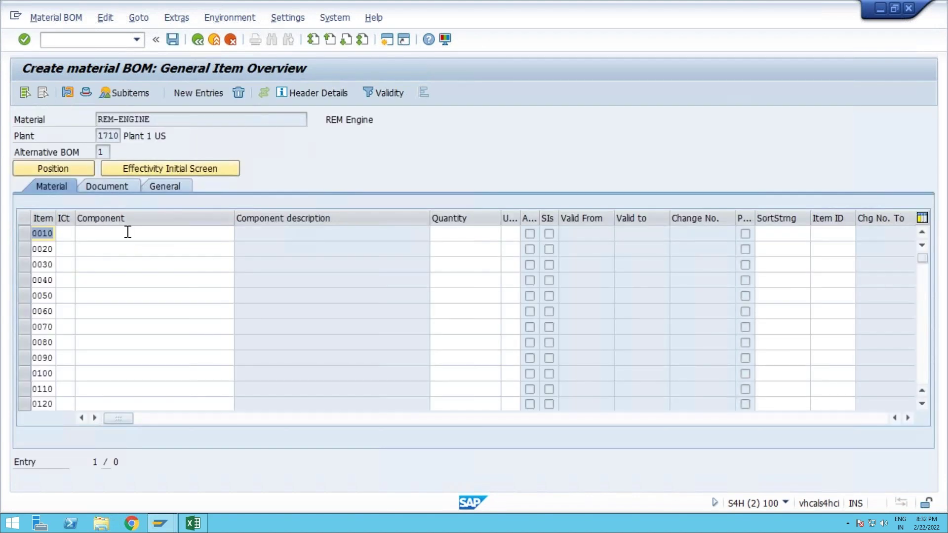
# Enter REM-ROH1 as the component of BOM item 0010 with item category L
pyautogui.click(65, 234)
pyautogui.write('L')
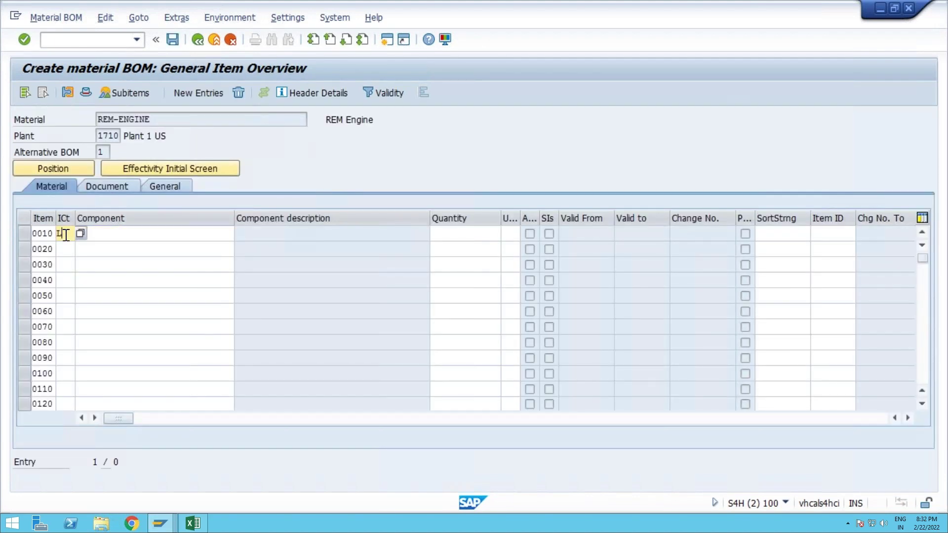
pyautogui.press('Tab')
pyautogui.write('REM')
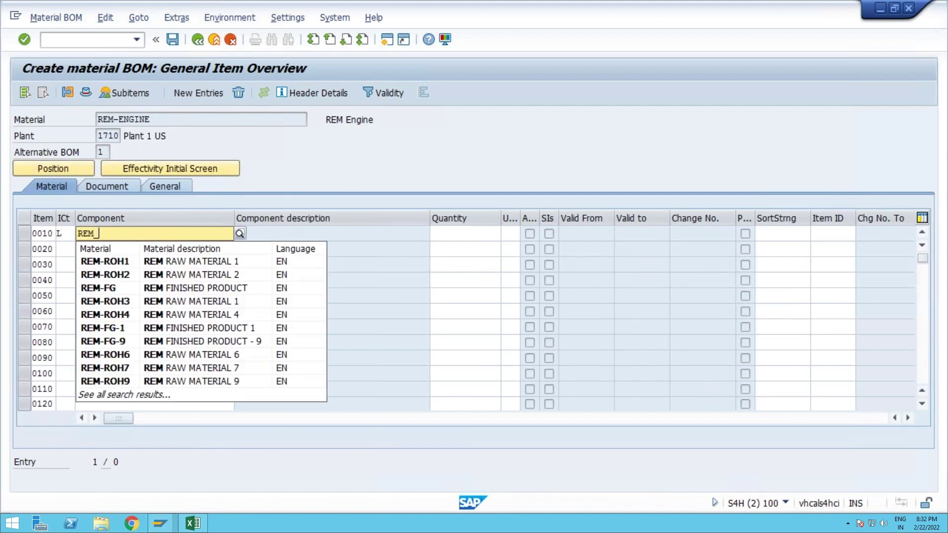
pyautogui.write('-')
pyautogui.click(125, 261)
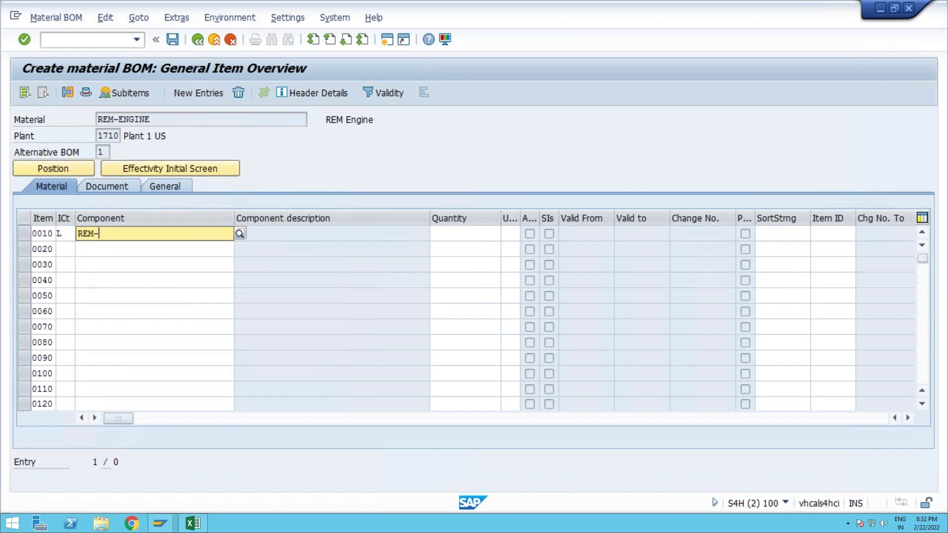
# Copy the first component's number into BOM item 0020, change it to REM-ROH2 and set the item category to L
pyautogui.moveTo(131, 235); pyautogui.dragTo(69, 237)
pyautogui.hotkey('ctrl', 'c')
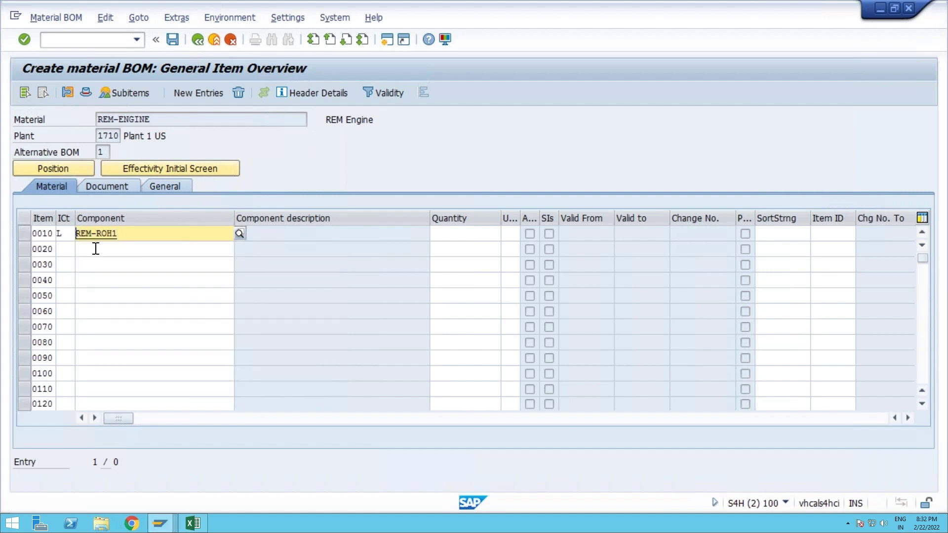
pyautogui.click(93, 247)
pyautogui.hotkey('ctrl', 'v')
pyautogui.press('BackSpace')
pyautogui.write('2')
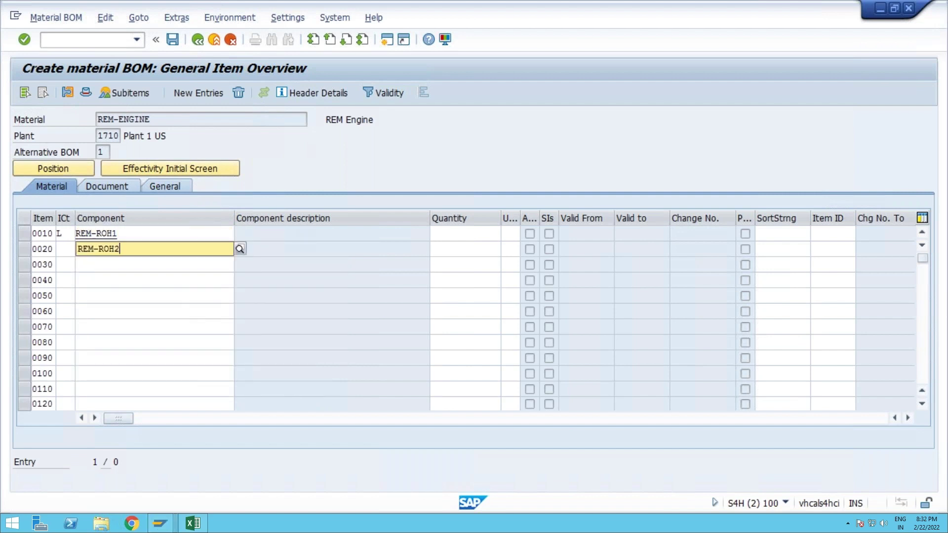
pyautogui.click(65, 249)
pyautogui.write('L')
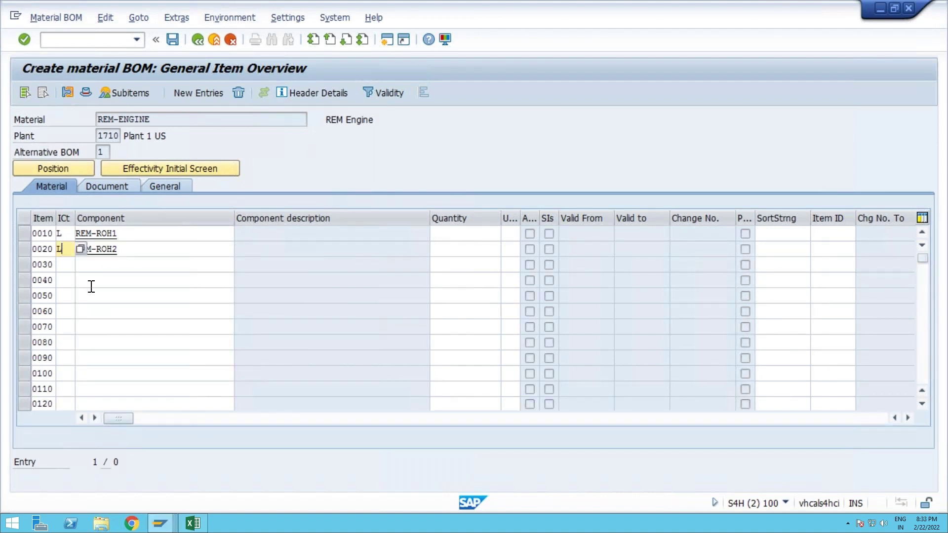
# Set the quantity of both BOM components, REM-ROH1 and REM-ROH2, to 1 and validate the items
pyautogui.click(477, 235)
pyautogui.write('1')
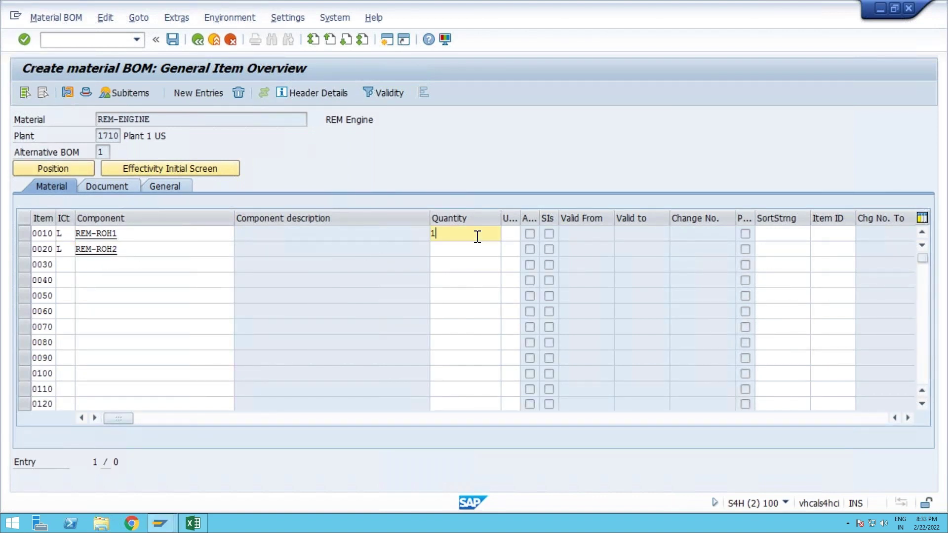
pyautogui.click(467, 254)
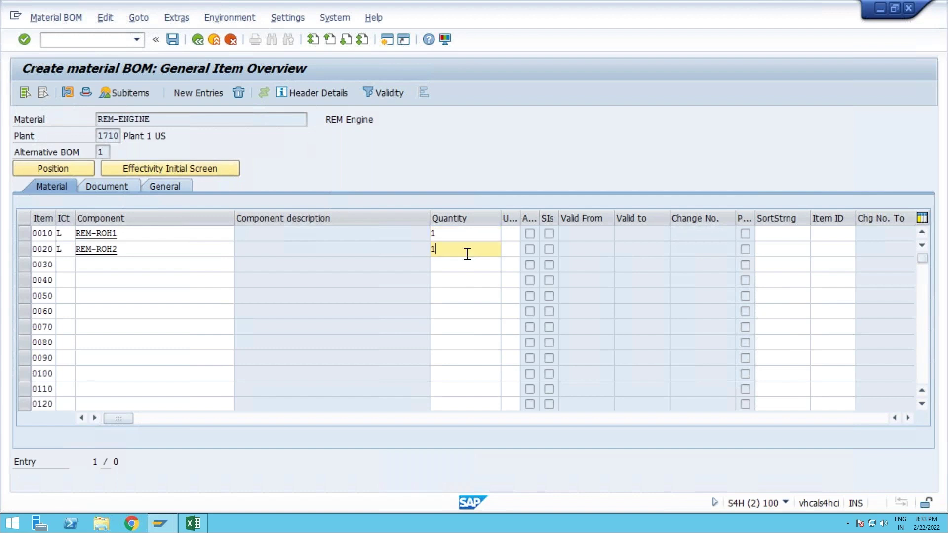
pyautogui.press('Return')
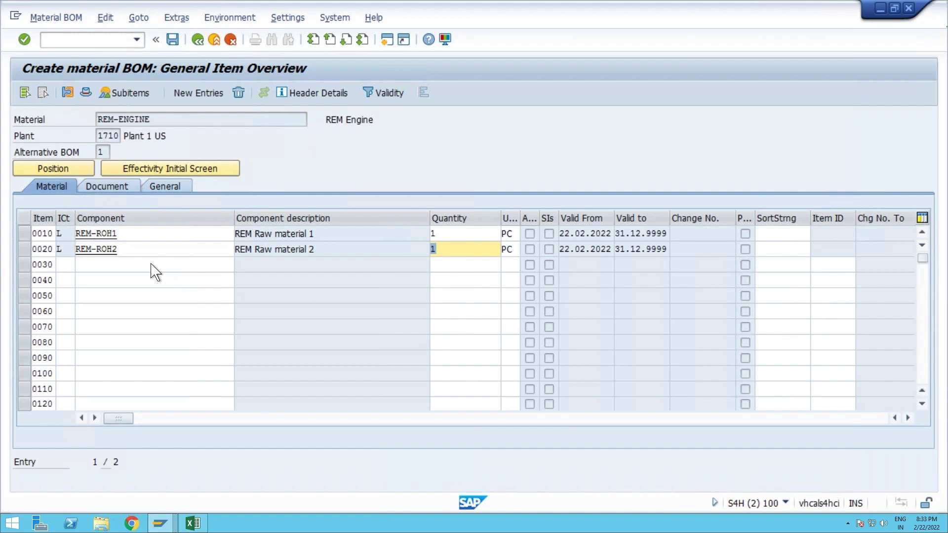
# Check the material and base quantity in the BOM header of REM-ENGINE and return to the item overview
pyautogui.click(87, 94)
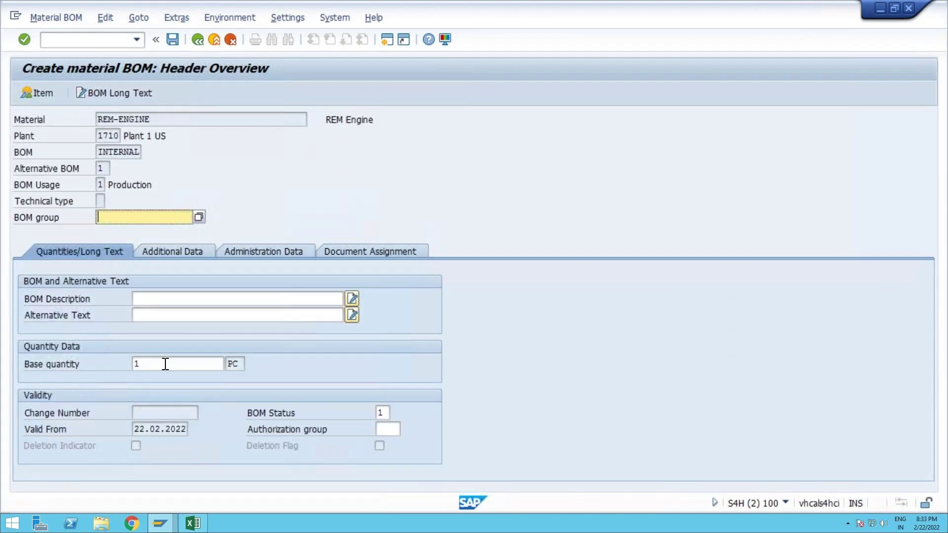
pyautogui.moveTo(166, 363); pyautogui.dragTo(118, 364)
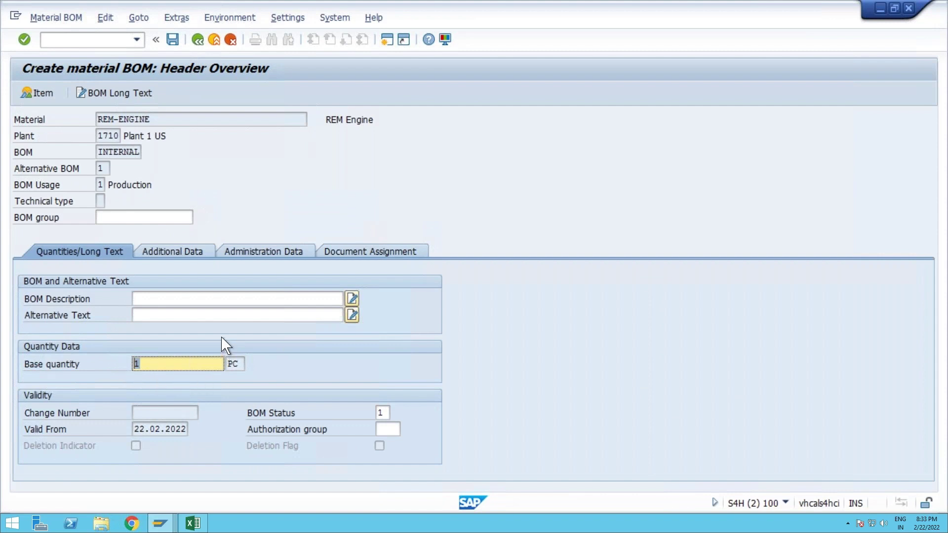
pyautogui.click(173, 120)
pyautogui.moveTo(172, 120); pyautogui.dragTo(75, 120)
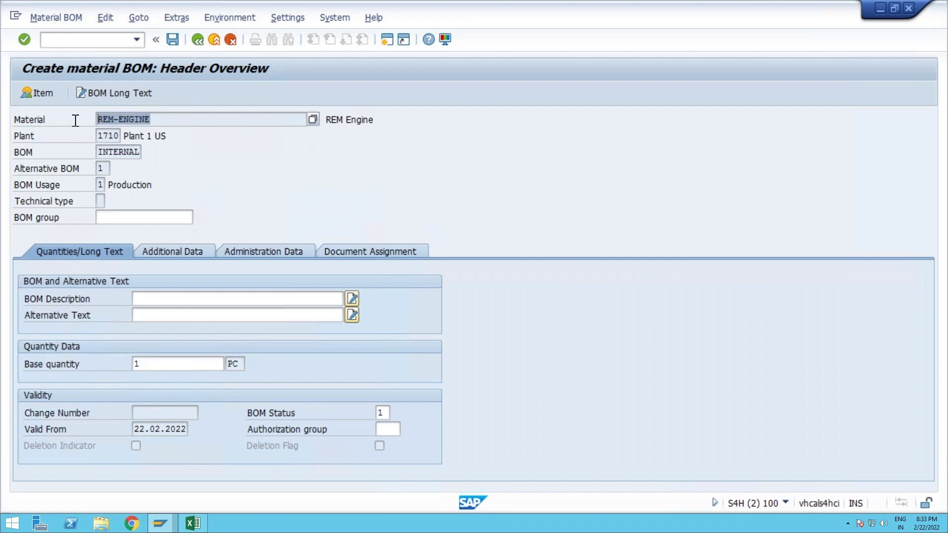
pyautogui.click(48, 94)
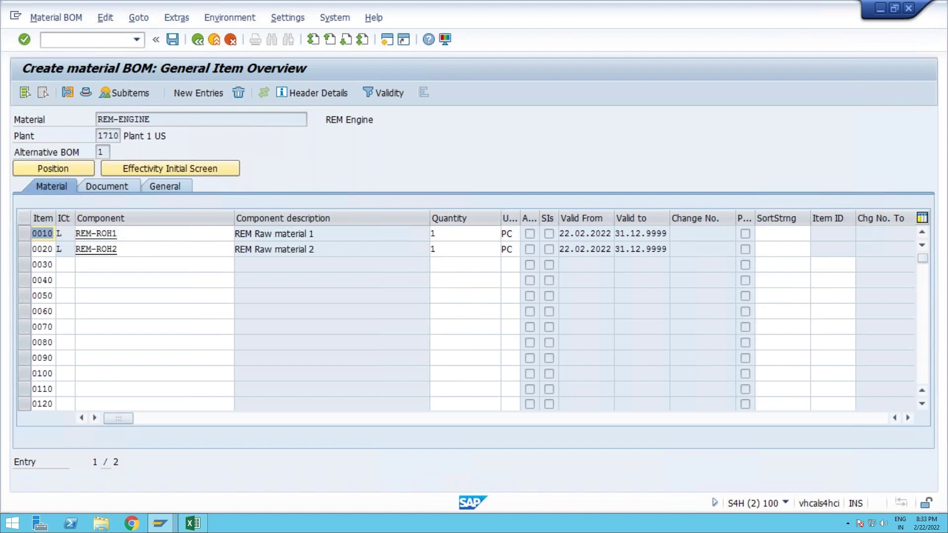
# Review the components and quantities of items 0010 and 0020, and save the BOM of REM-ENGINE
pyautogui.click(129, 235)
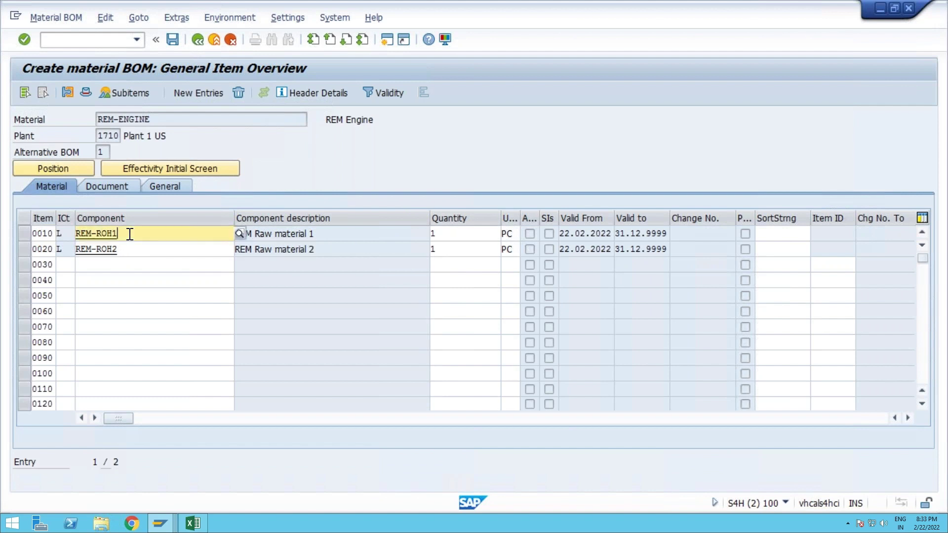
pyautogui.click(467, 232)
pyautogui.click(166, 244)
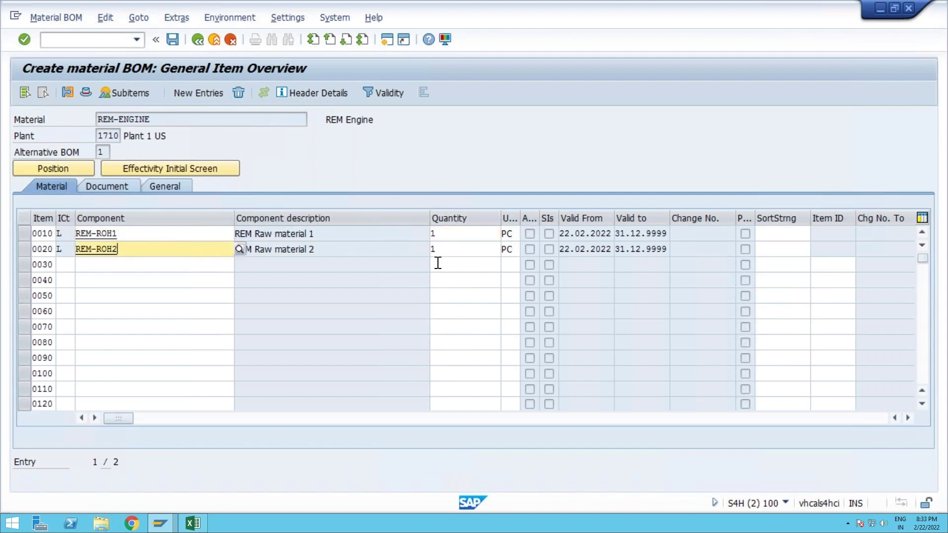
pyautogui.click(451, 248)
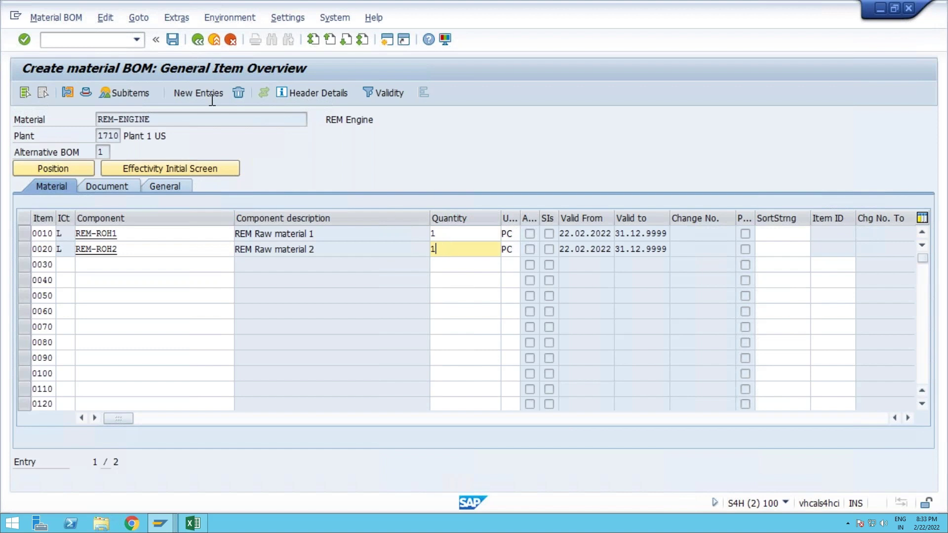
pyautogui.click(172, 40)
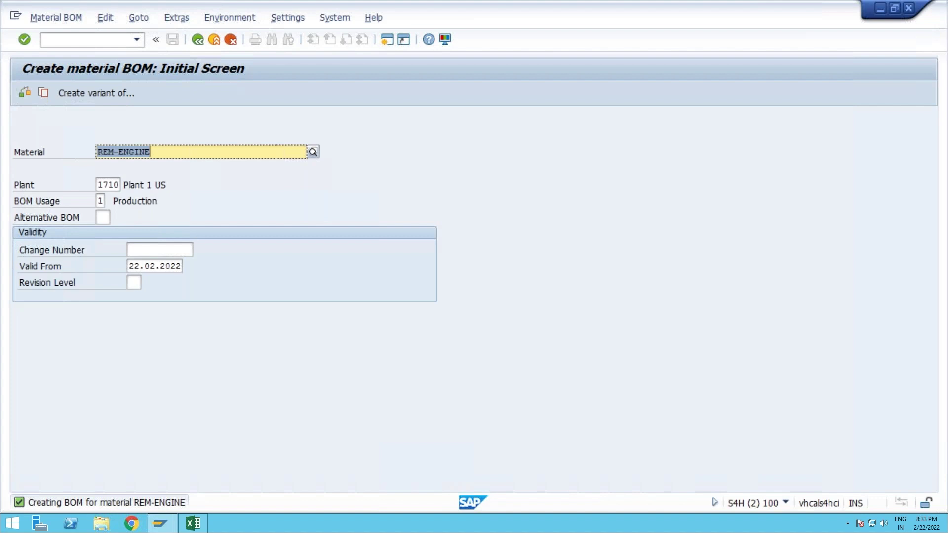
# Try to display the routing of REM-FG in plant 1710 with transaction CA03, and decline creating a task list
pyautogui.click(106, 40)
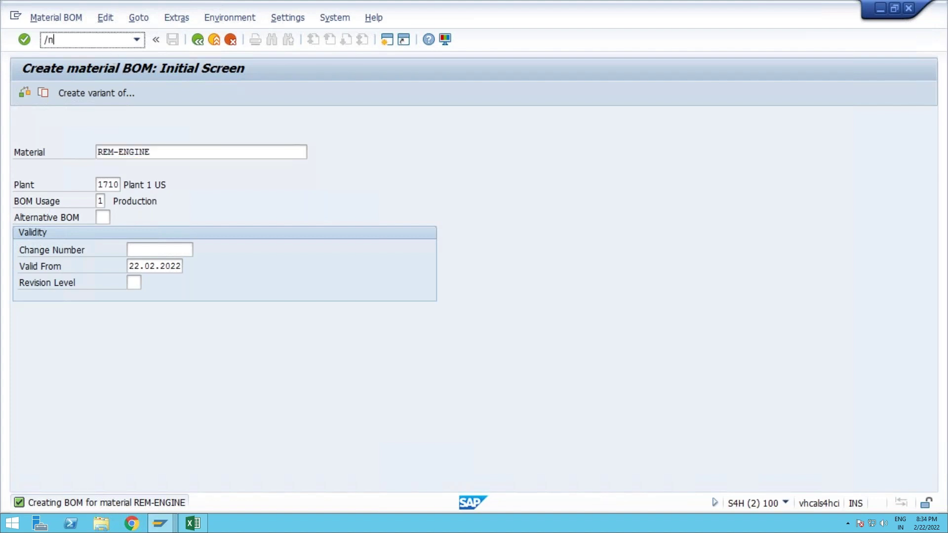
pyautogui.write('/nca03')
pyautogui.press('Return')
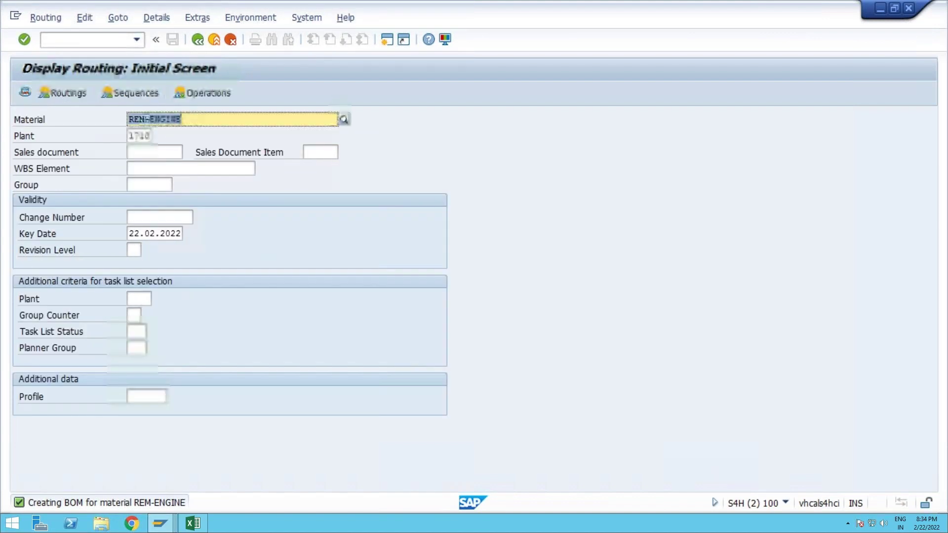
pyautogui.click(197, 119)
pyautogui.press('BackSpace')
pyautogui.press('BackSpace')
pyautogui.press('BackSpace')
pyautogui.press('BackSpace')
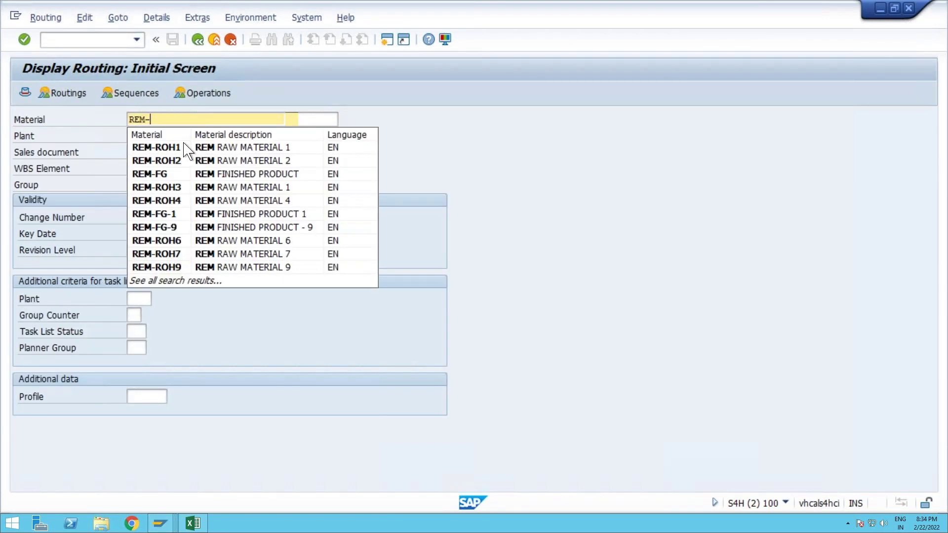
pyautogui.click(174, 175)
pyautogui.press('Return')
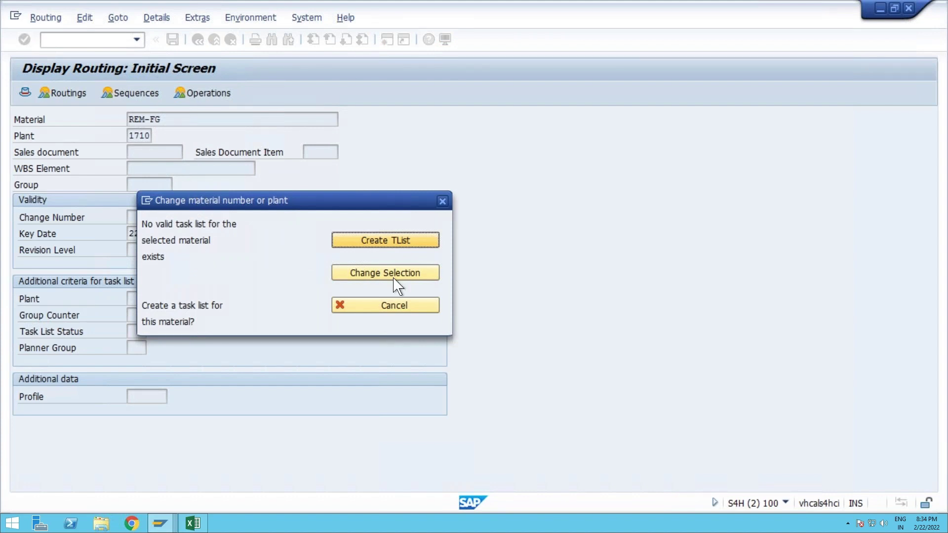
pyautogui.click(375, 306)
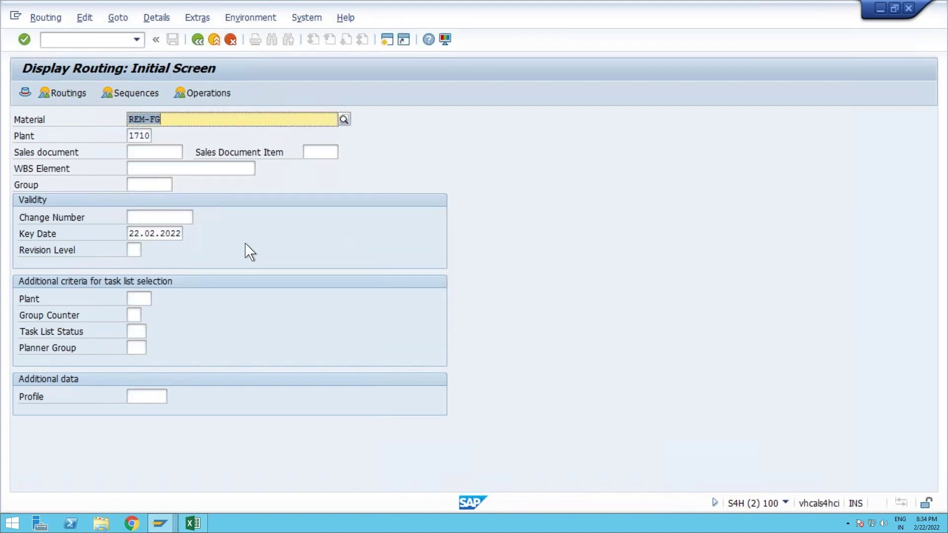
# Select REM-FG as the material again, retry displaying its routing, and cancel the task list creation prompt
pyautogui.click(196, 117)
pyautogui.press('BackSpace')
pyautogui.press('BackSpace')
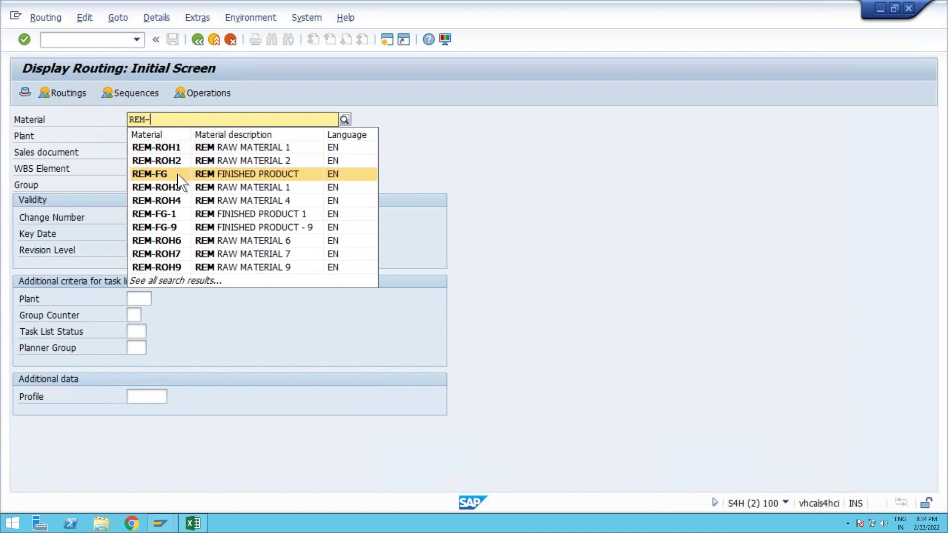
pyautogui.click(163, 174)
pyautogui.press('Return')
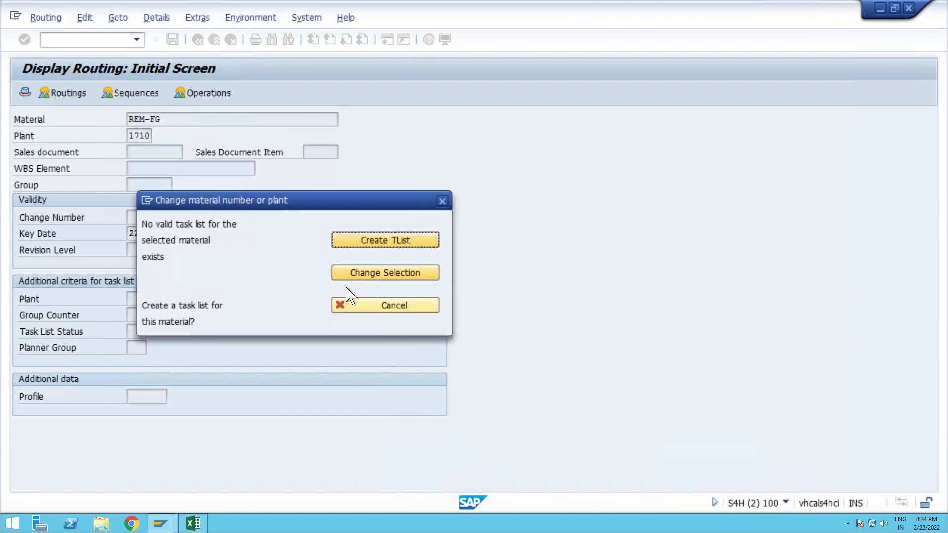
pyautogui.click(349, 306)
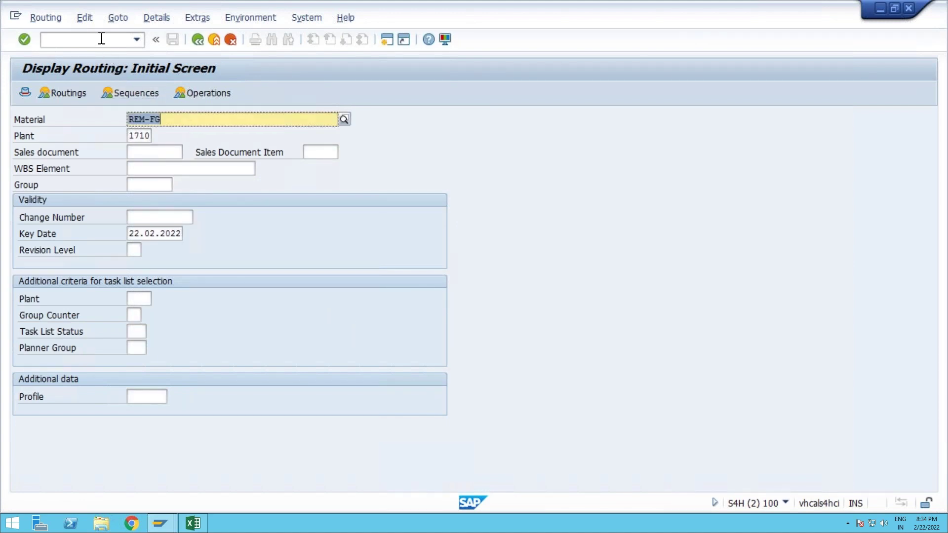
# Check the session's system information and look up the rate routing transaction code in the Excel sheet's Tcode list
pyautogui.click(785, 503)
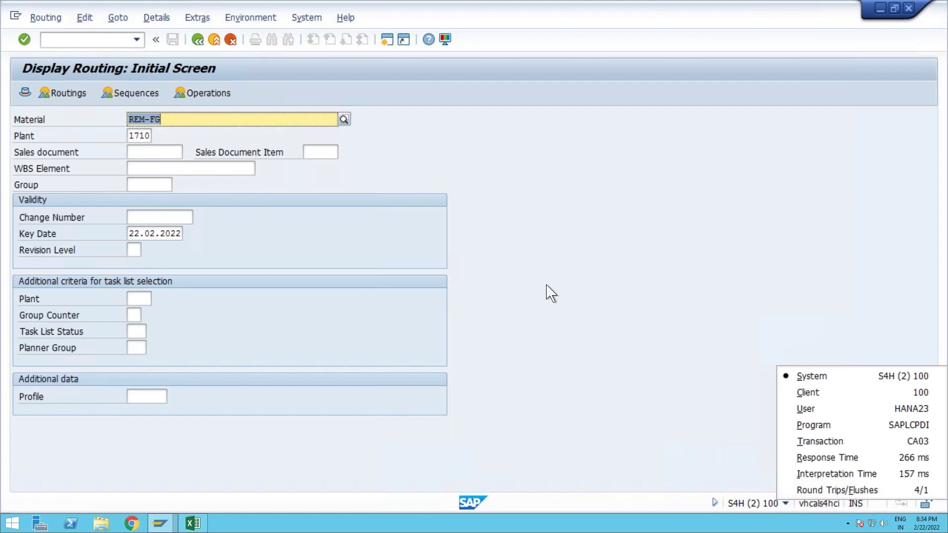
pyautogui.click(80, 40)
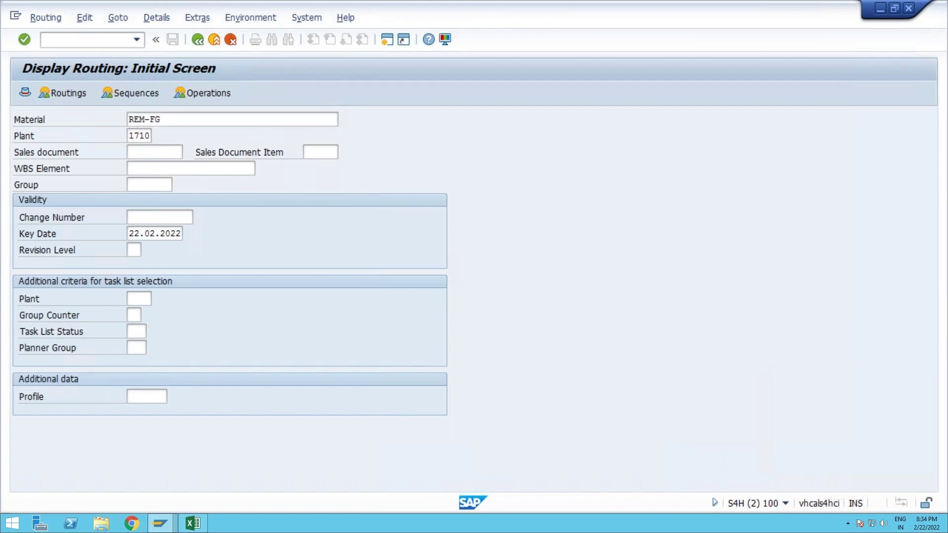
pyautogui.write('/n')
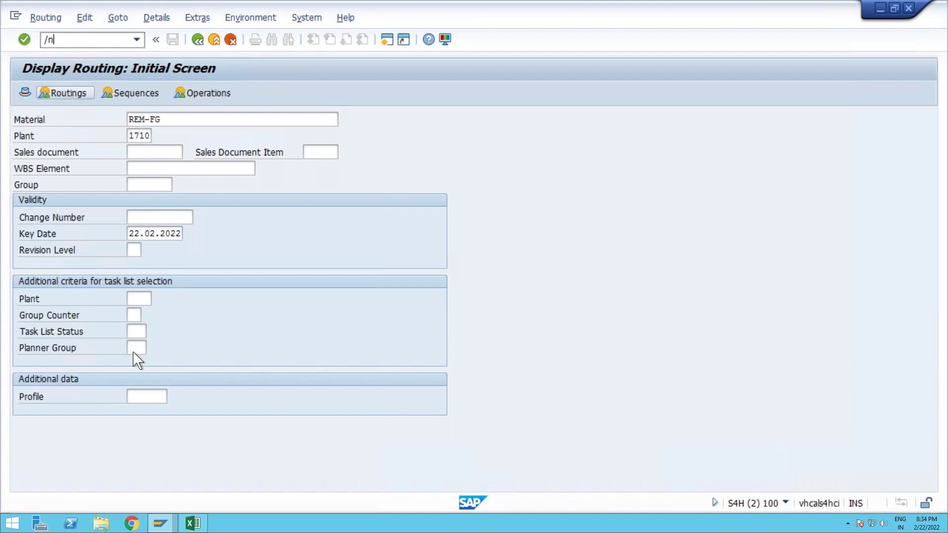
pyautogui.click(192, 523)
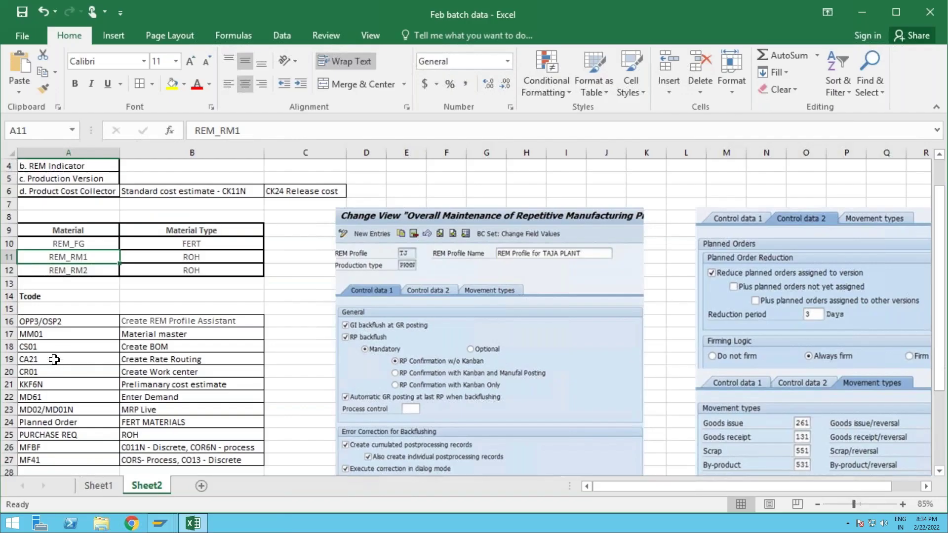
pyautogui.click(55, 358)
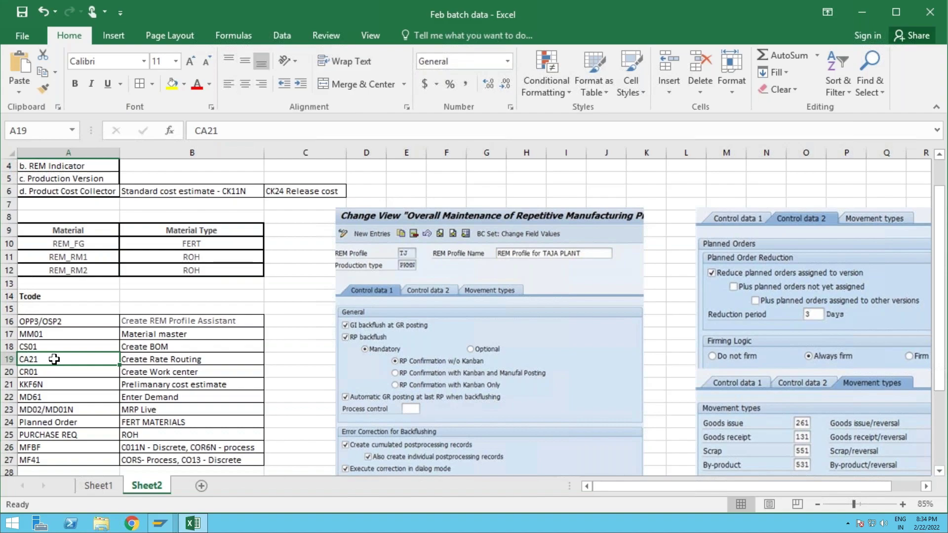
# Switch back to SAP and display the rate routing operations of REM-FG in plant 1710 with transaction CA23
pyautogui.hotkey('alt', 'Tab')
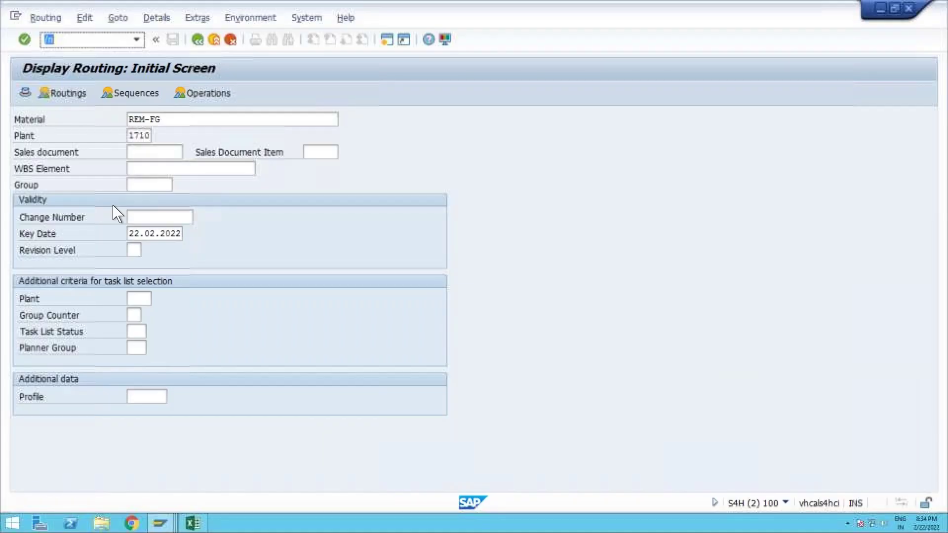
pyautogui.write('CA')
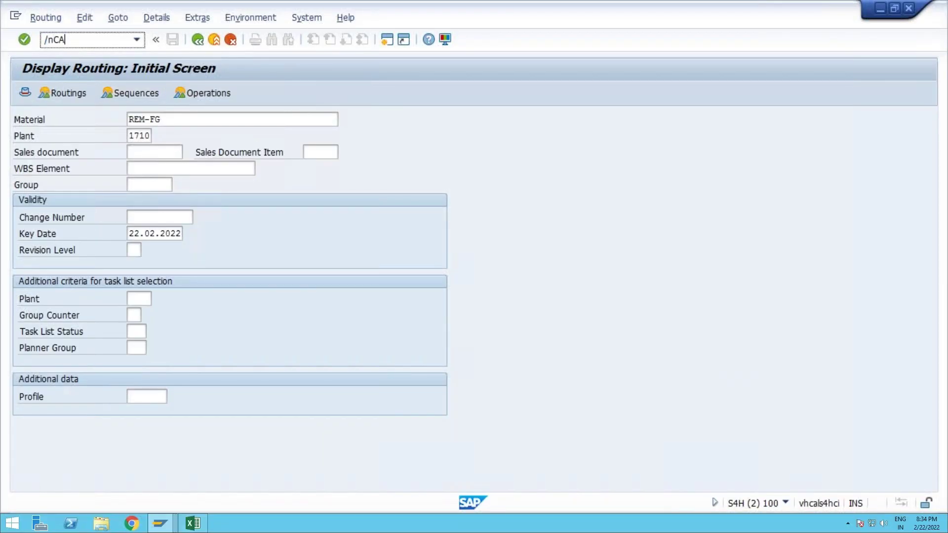
pyautogui.write('23')
pyautogui.press('Return')
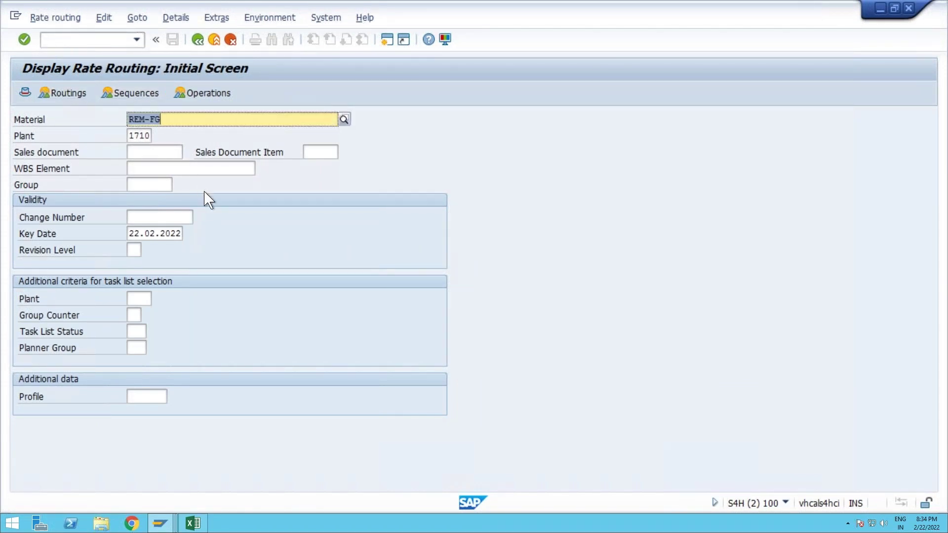
pyautogui.press('Return')
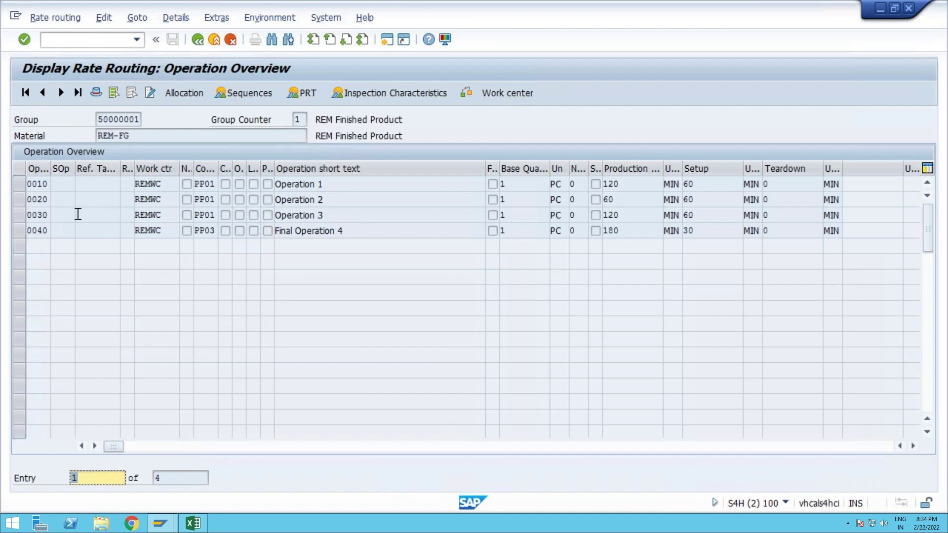
# Examine the work centers assigned to operations 0010 to 0040 in the rate routing of REM-FG
pyautogui.click(159, 184)
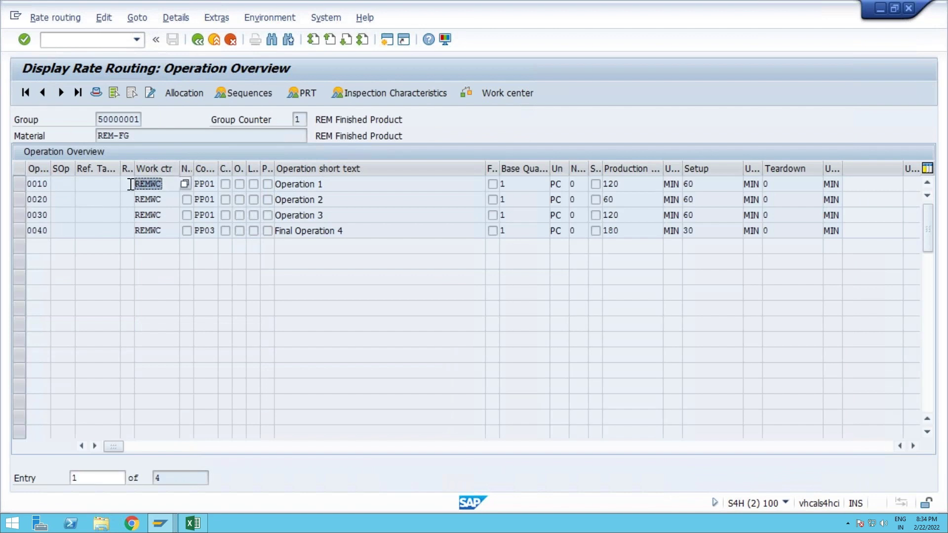
pyautogui.click(148, 200)
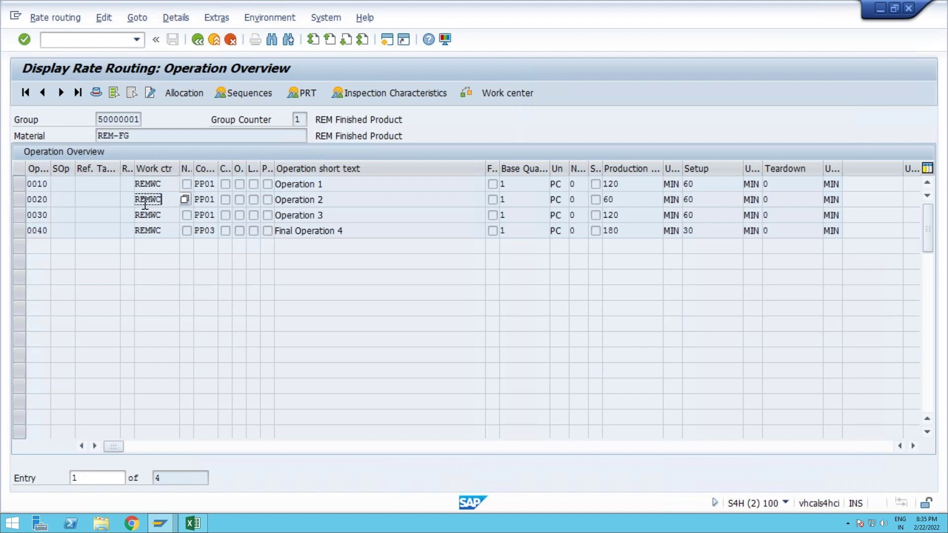
pyautogui.click(167, 217)
pyautogui.click(166, 230)
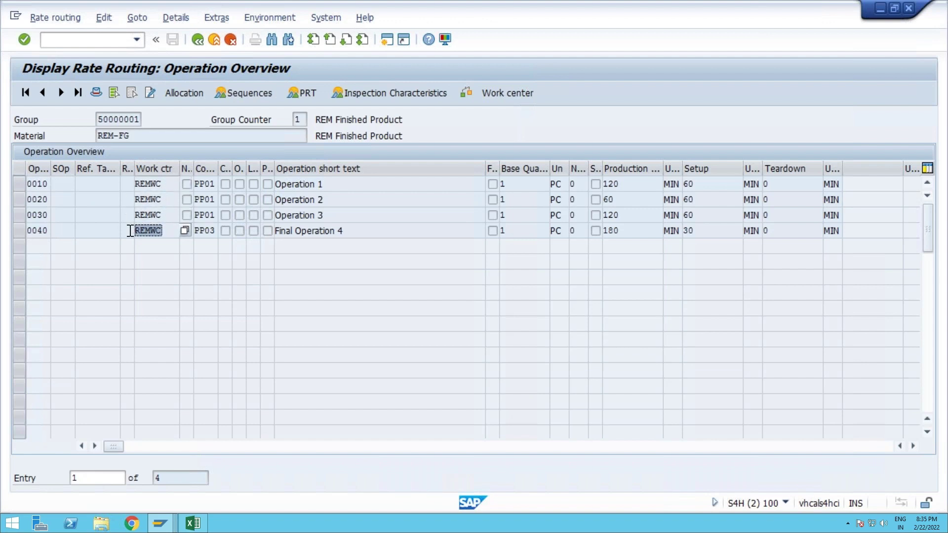
pyautogui.click(169, 184)
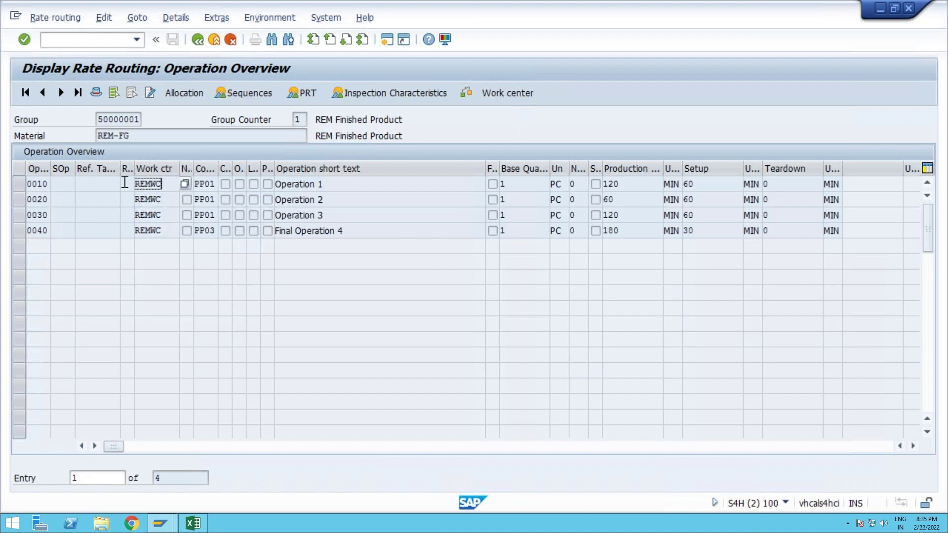
# Display work center REMWC of plant 1710 in a new session with transaction CR03
pyautogui.click(76, 39)
pyautogui.write('/oca')
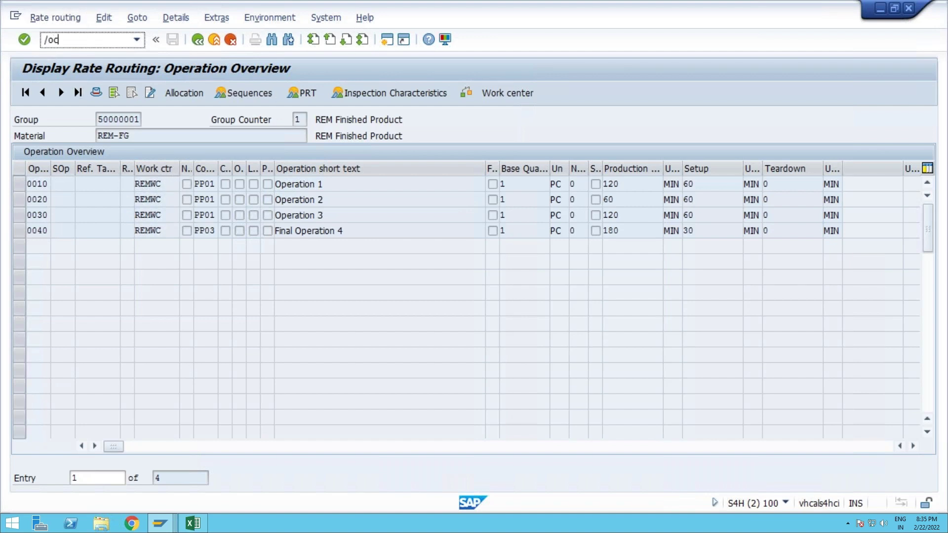
pyautogui.write('r03')
pyautogui.press('Return')
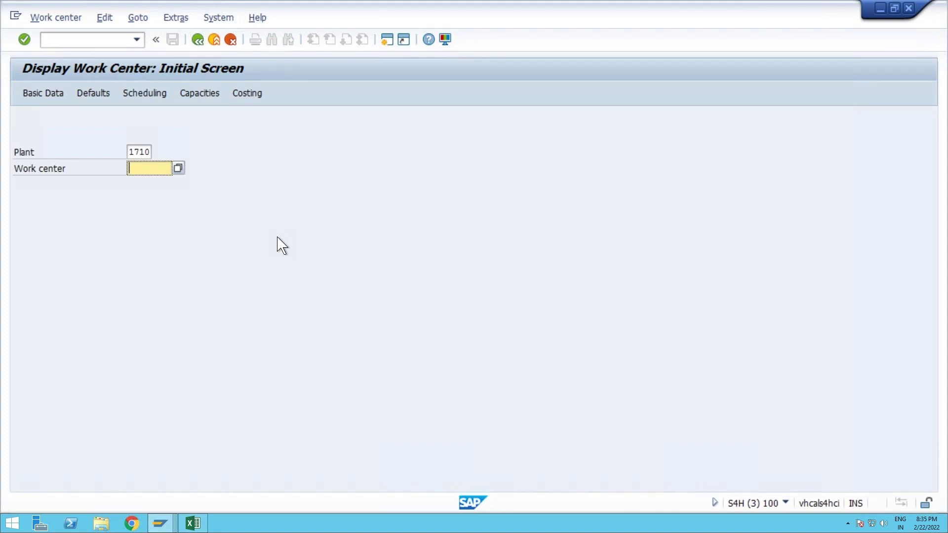
pyautogui.write('REMWC')
pyautogui.press('Return')
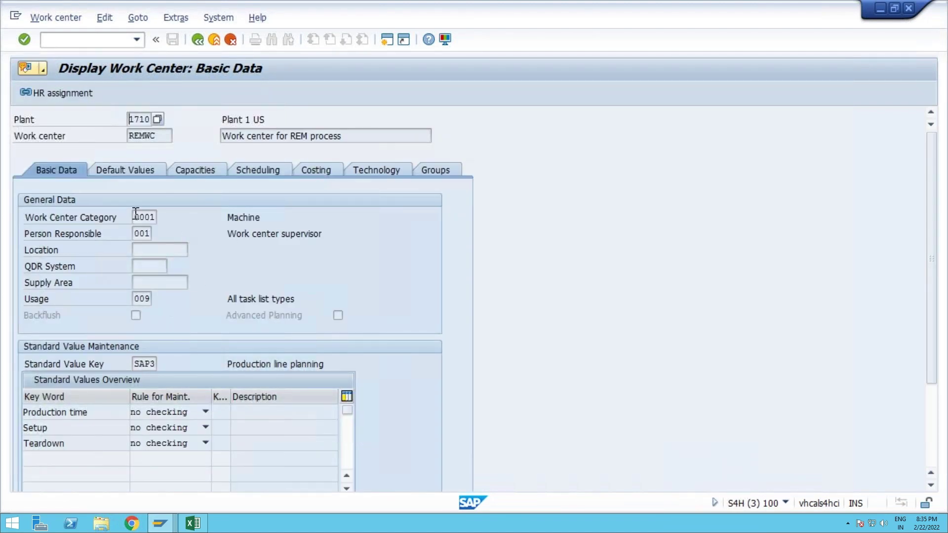
# Review REMWC's work center category and the available task list usage keys, including 007 Only rate routings and 009 All task list types
pyautogui.moveTo(134, 217); pyautogui.dragTo(177, 219)
pyautogui.click(147, 300)
pyautogui.click(157, 299)
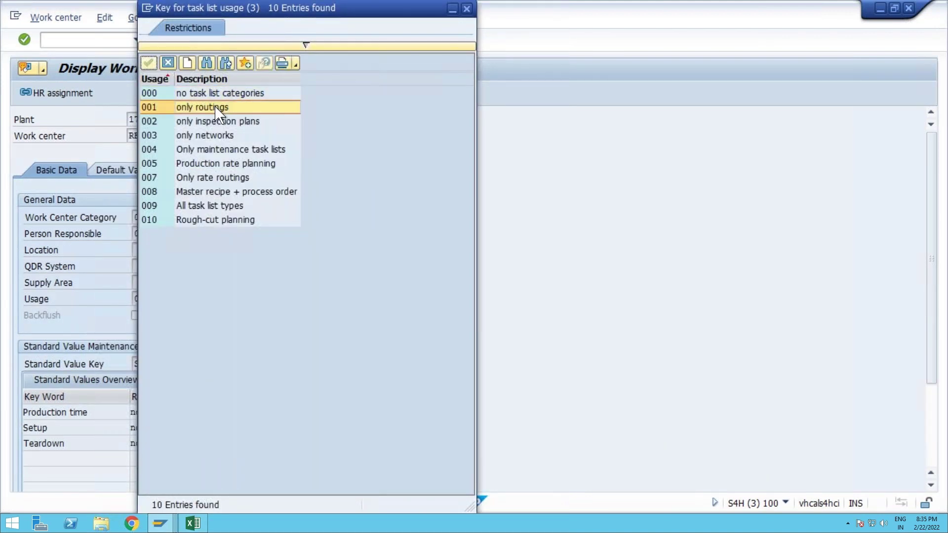
pyautogui.click(210, 192)
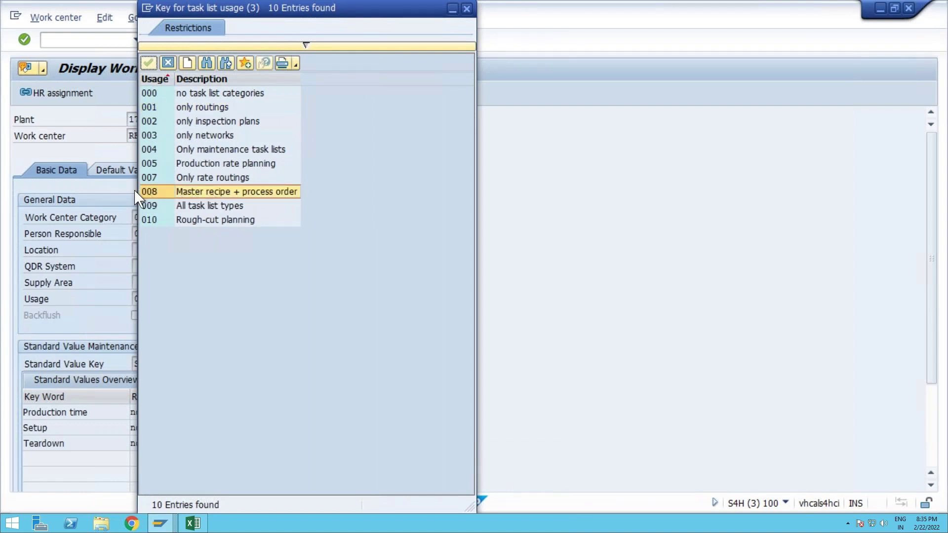
pyautogui.click(224, 178)
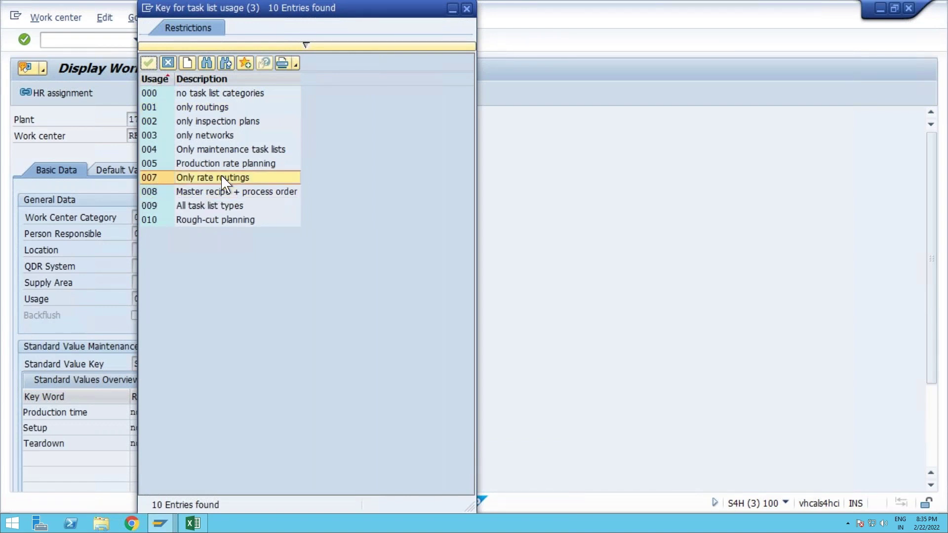
pyautogui.click(209, 205)
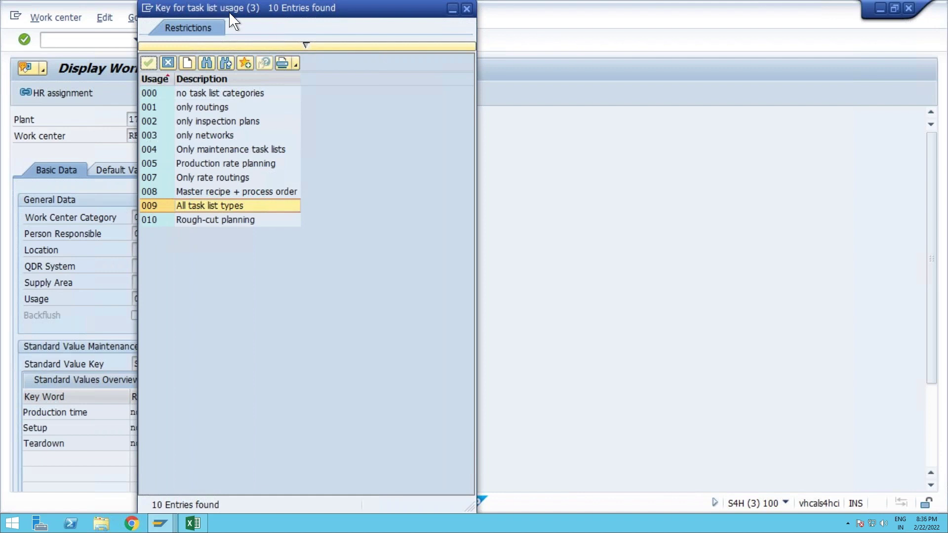
pyautogui.moveTo(232, 19); pyautogui.dragTo(297, 101)
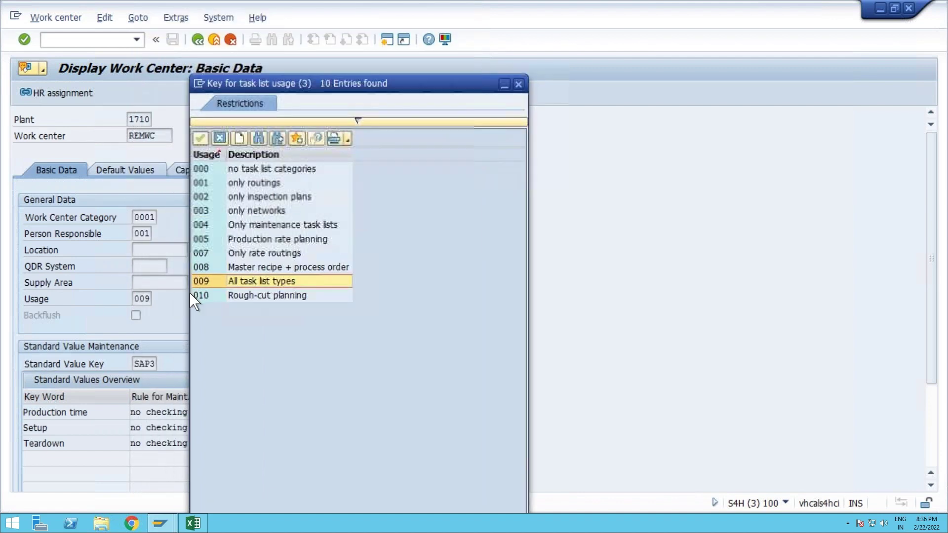
pyautogui.click(245, 255)
pyautogui.click(518, 84)
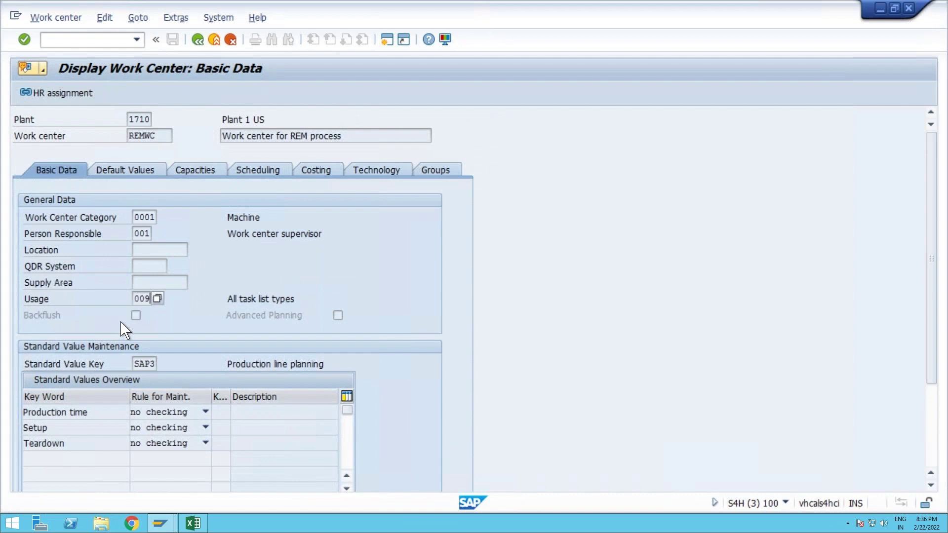
# Review REMWC's standard value key and compare the available keys, including SAP1 Normal production, SAP3 Production line planning and SAP6 Process manufacturing(extend.)
pyautogui.click(134, 363)
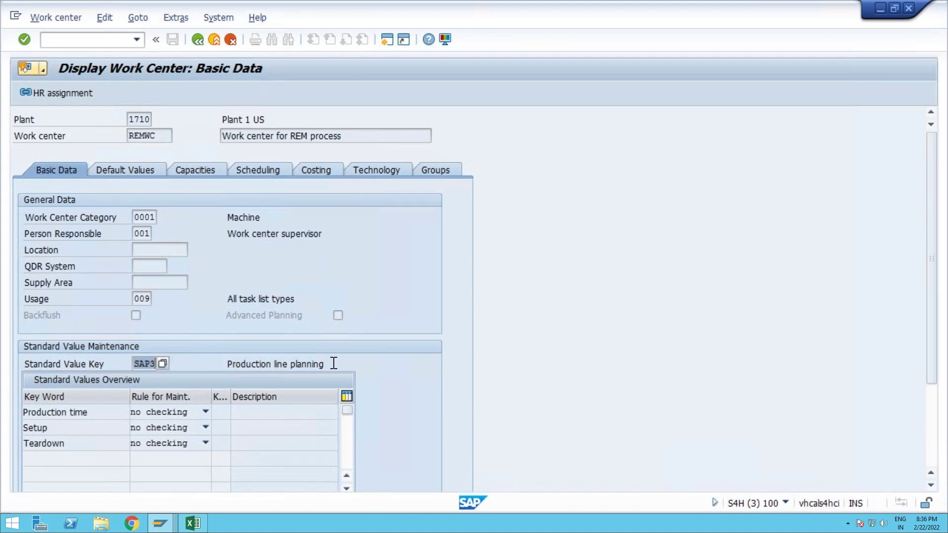
pyautogui.moveTo(334, 364); pyautogui.dragTo(226, 363)
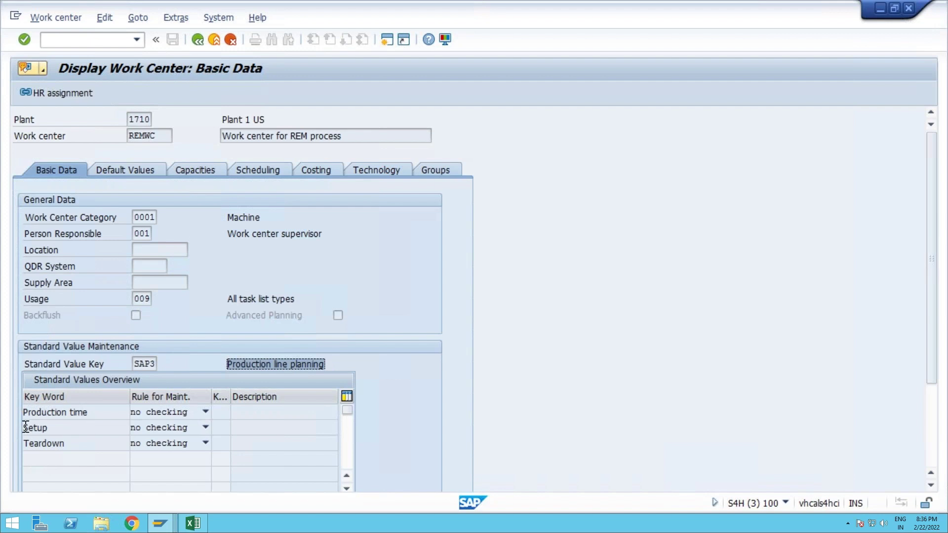
pyautogui.click(152, 365)
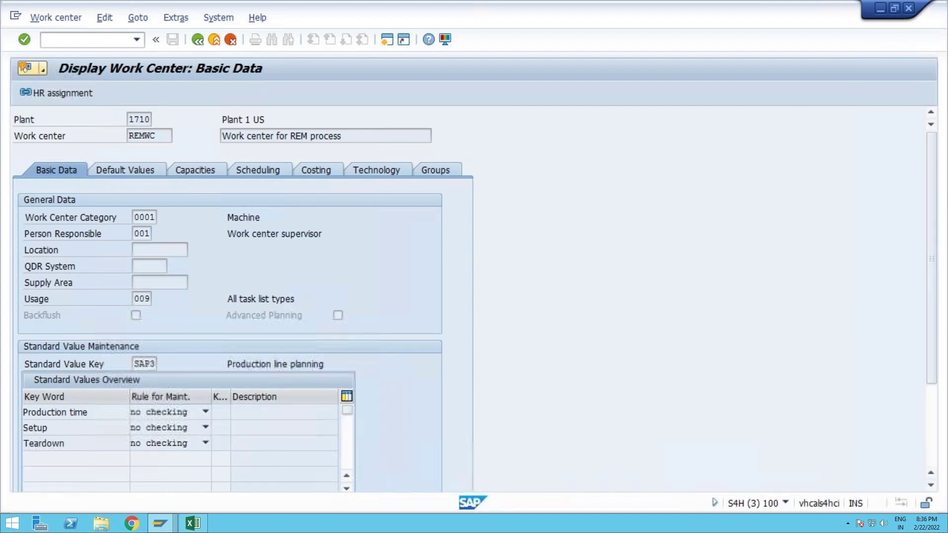
pyautogui.press('F4')
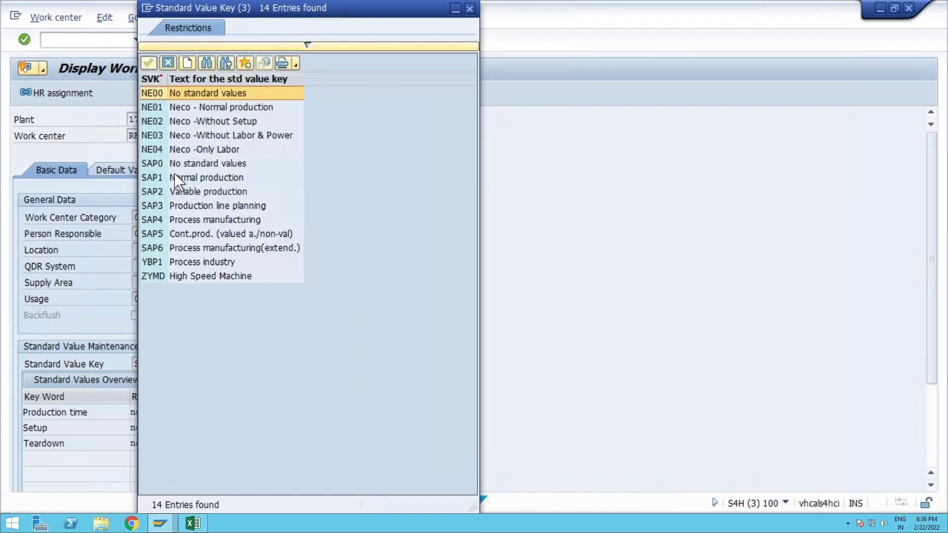
pyautogui.click(177, 178)
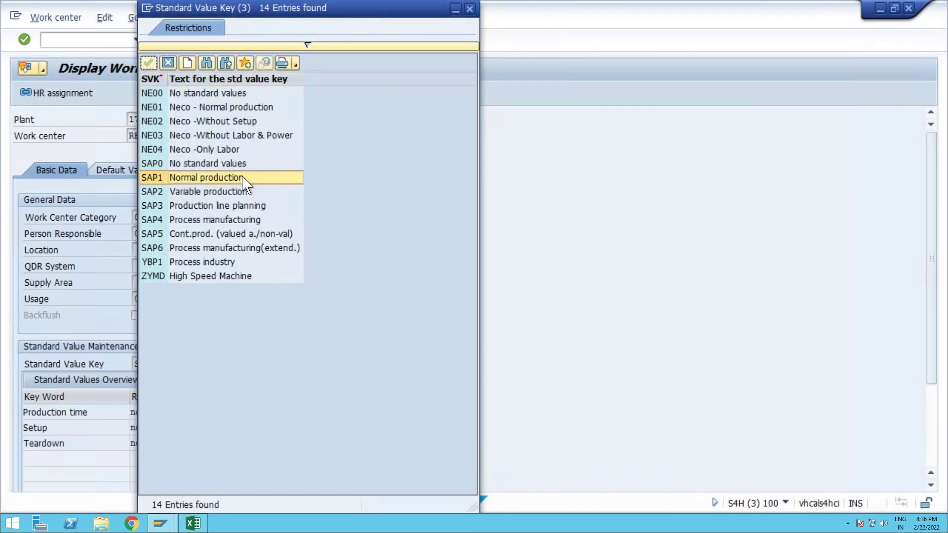
pyautogui.click(186, 207)
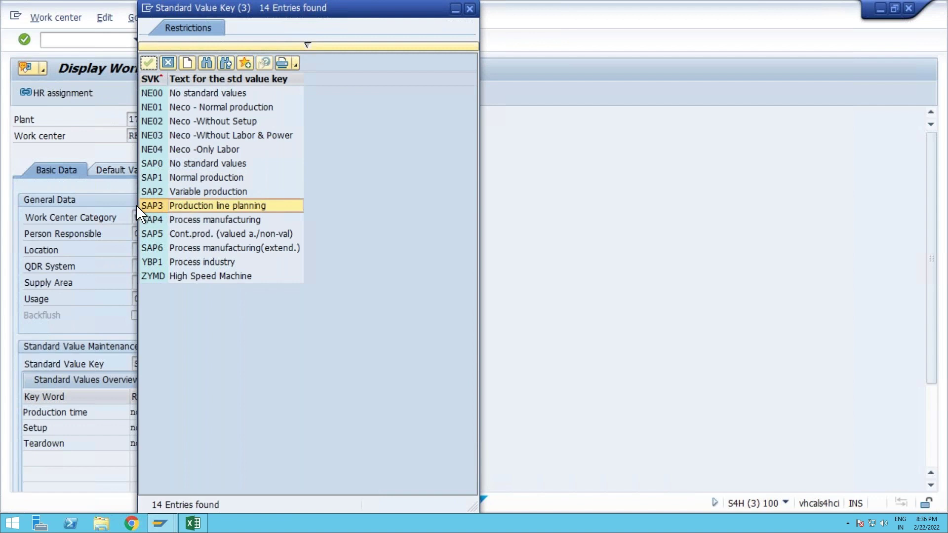
pyautogui.click(196, 248)
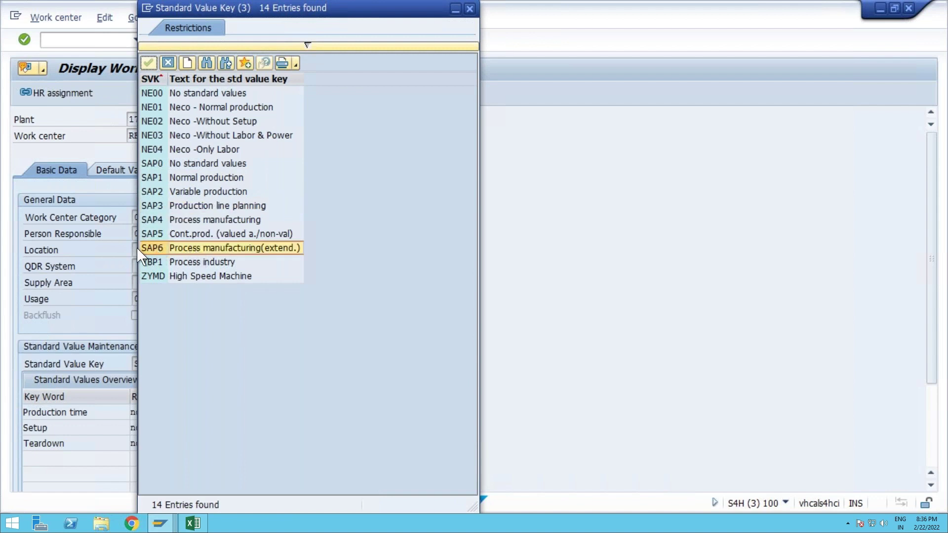
pyautogui.click(164, 177)
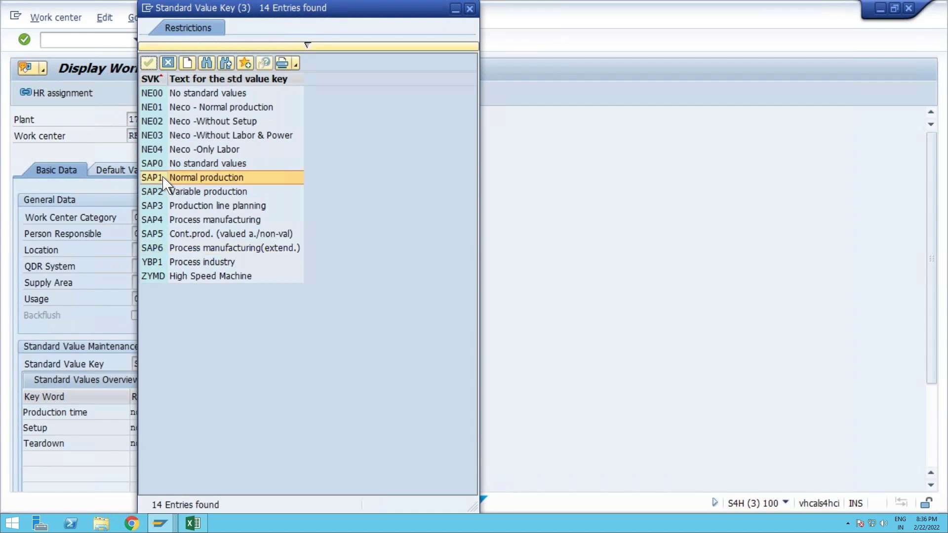
pyautogui.click(174, 207)
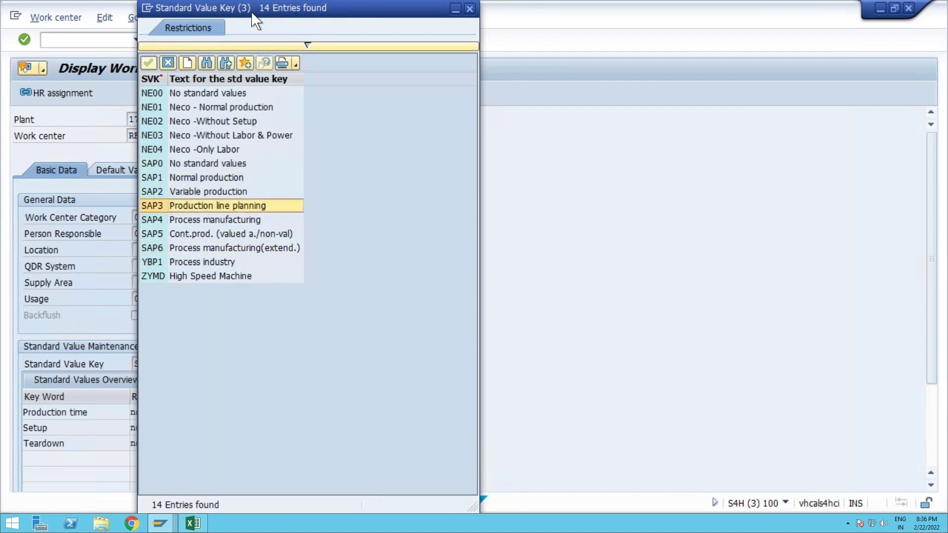
pyautogui.moveTo(253, 15); pyautogui.dragTo(274, 68)
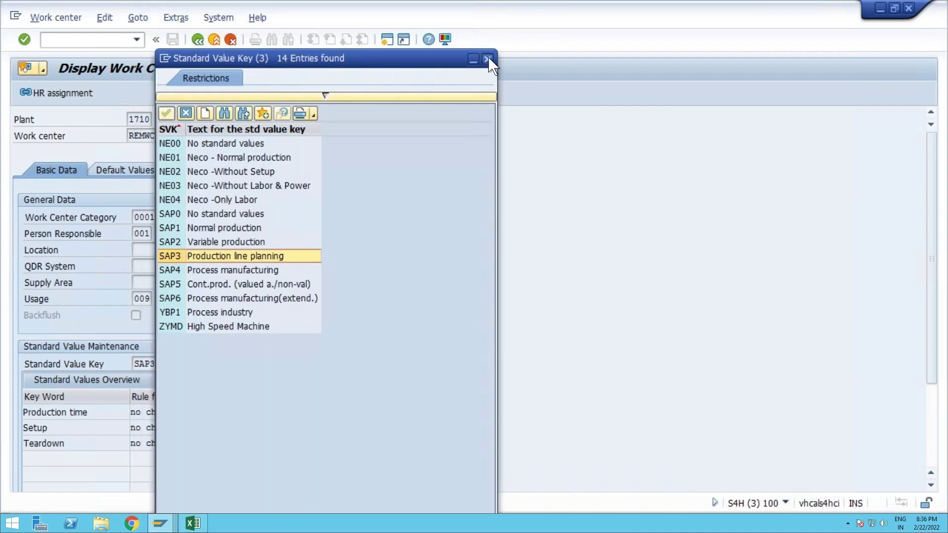
pyautogui.click(487, 60)
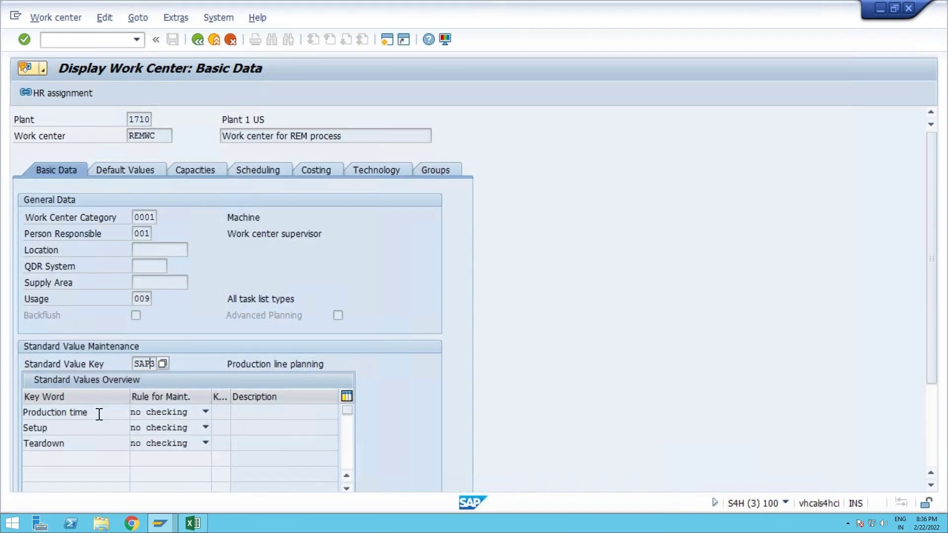
# Examine the production time, setup and teardown parameters of REMWC and its default values
pyautogui.moveTo(99, 414); pyautogui.dragTo(23, 427)
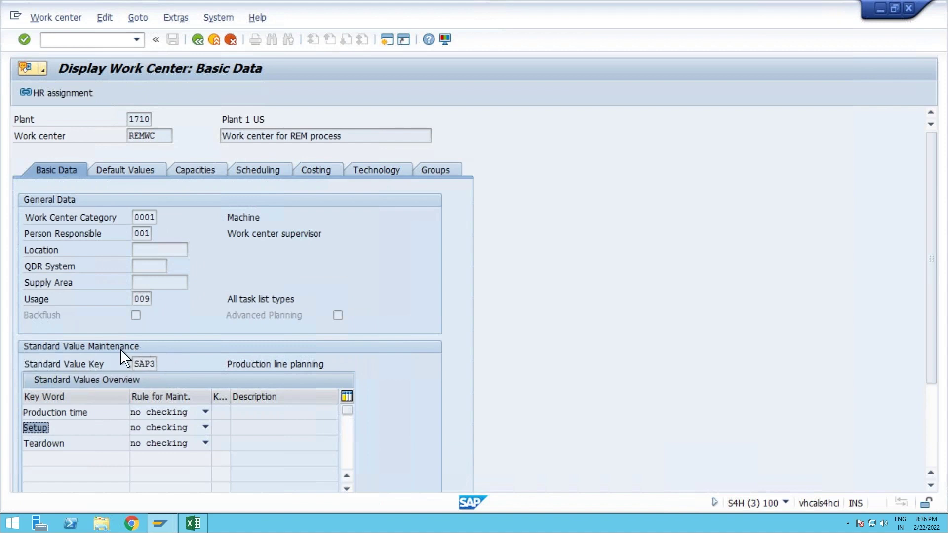
pyautogui.moveTo(99, 415); pyautogui.dragTo(23, 428)
pyautogui.moveTo(98, 413); pyautogui.dragTo(8, 428)
pyautogui.moveTo(78, 447); pyautogui.dragTo(8, 441)
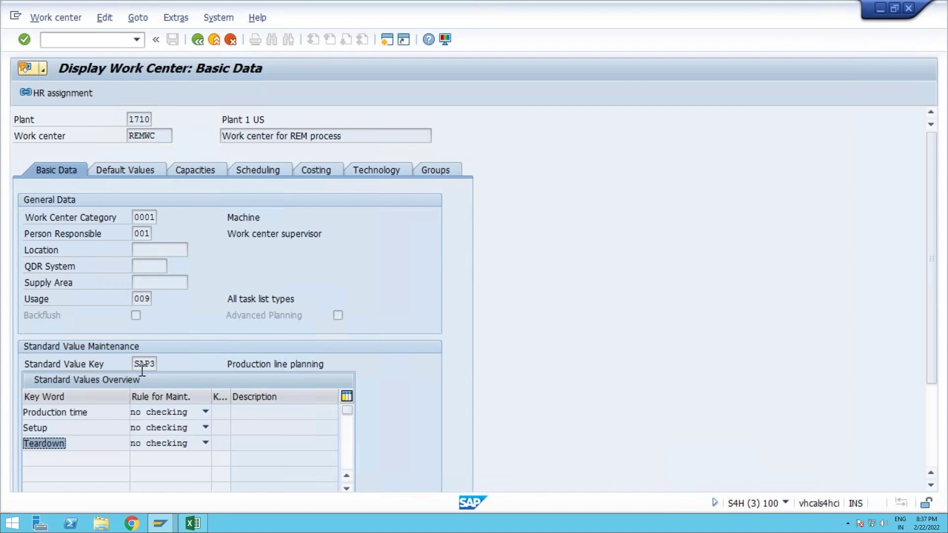
pyautogui.click(139, 180)
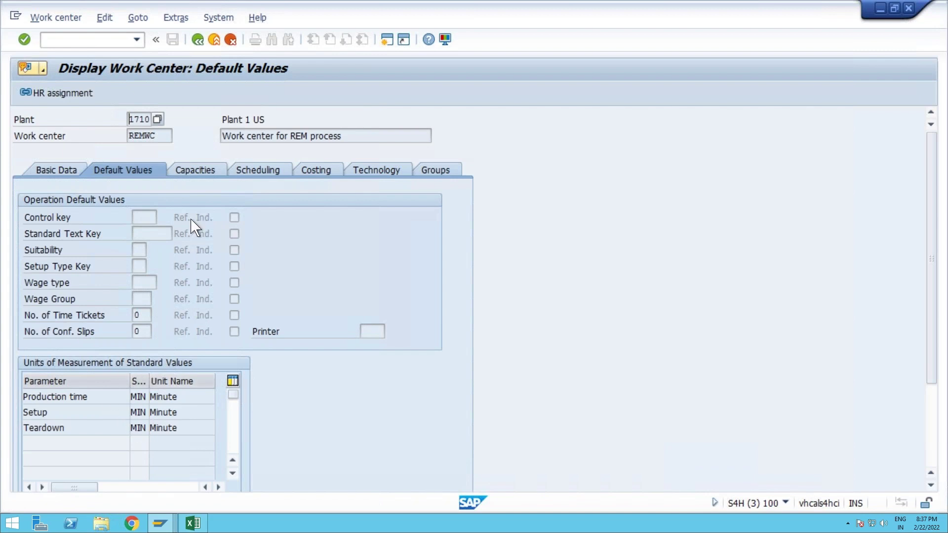
# Display REMWC's capacity overview and browse the available setup formulas, from the SAP001 production formulas to the SAPR01 rate formulas
pyautogui.click(195, 171)
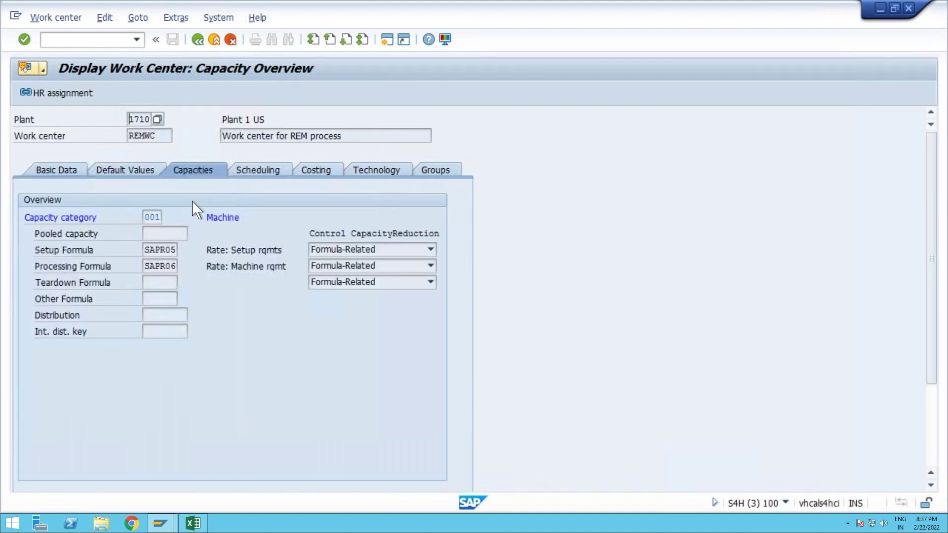
pyautogui.click(162, 251)
pyautogui.click(183, 250)
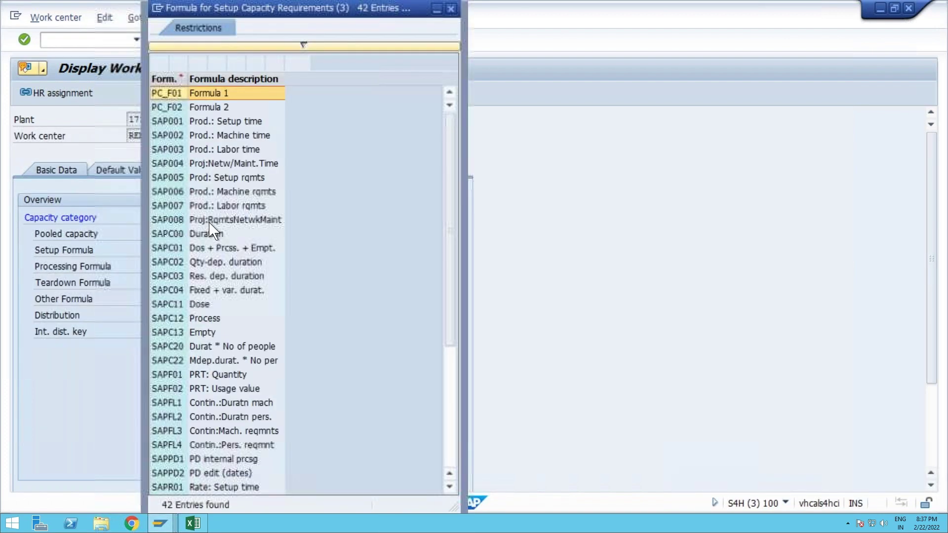
pyautogui.click(208, 122)
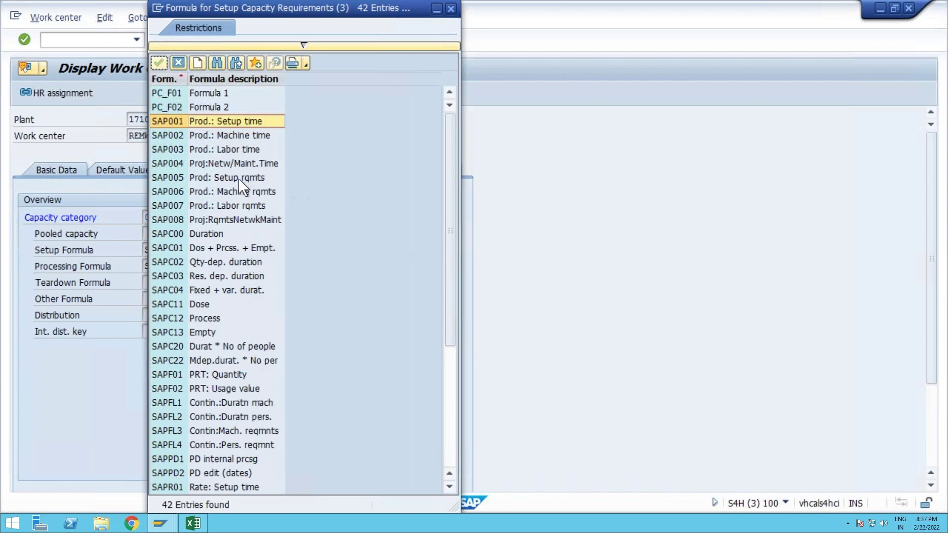
pyautogui.moveTo(449, 194); pyautogui.dragTo(449, 236)
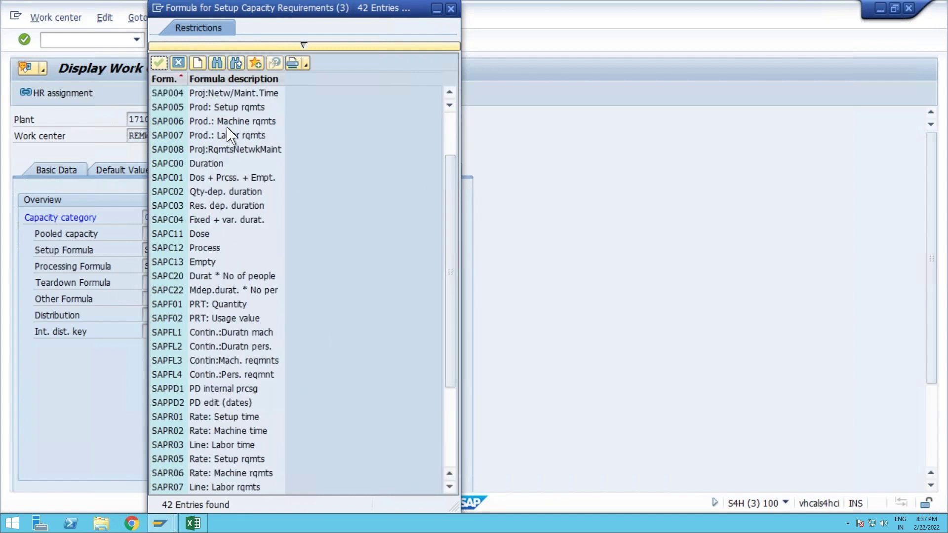
pyautogui.click(232, 110)
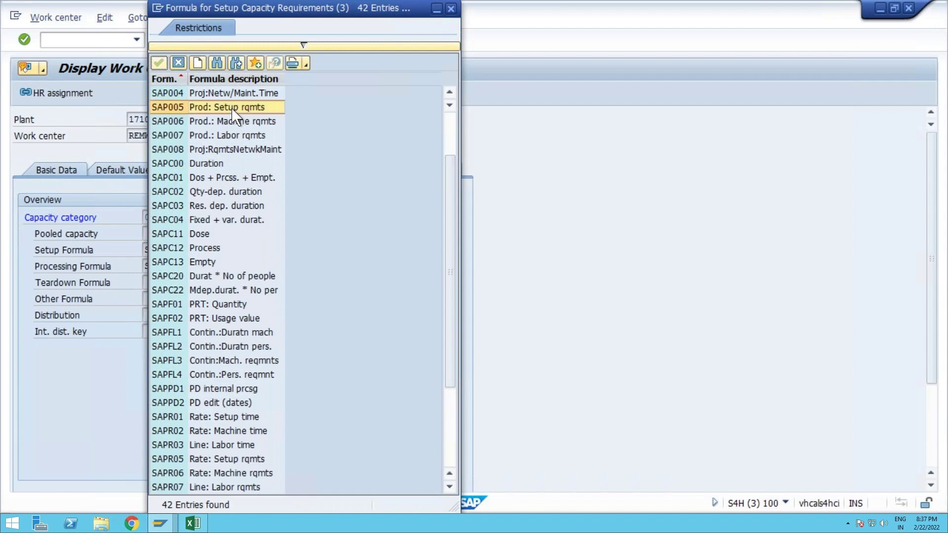
pyautogui.click(233, 119)
pyautogui.click(230, 139)
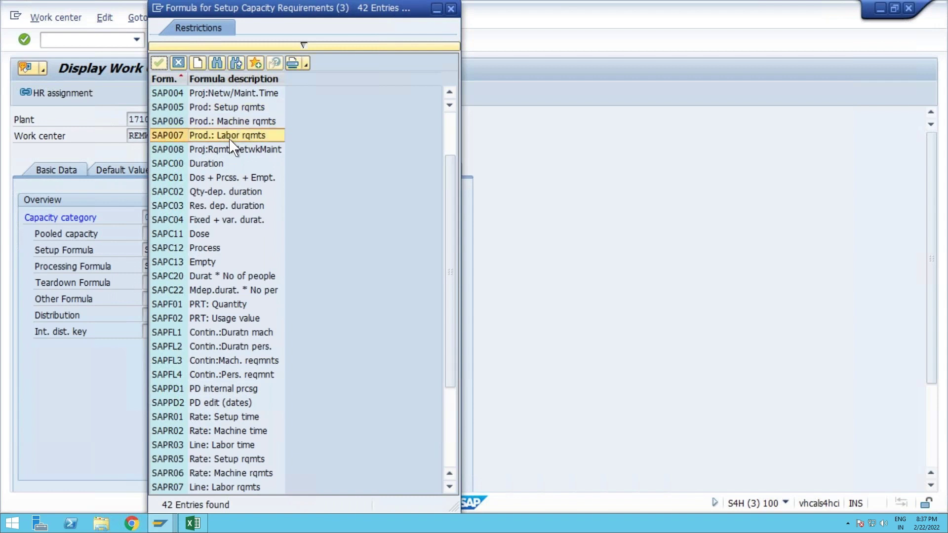
pyautogui.click(198, 419)
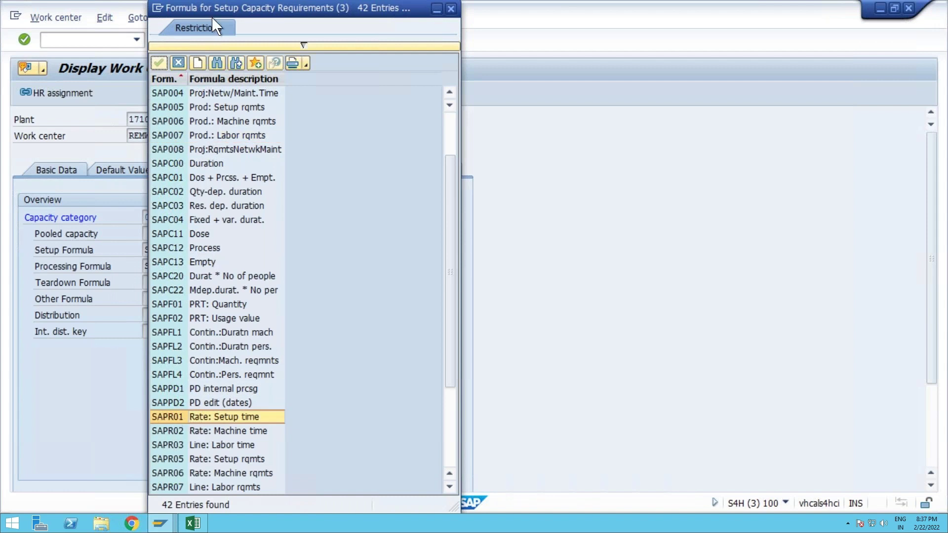
pyautogui.moveTo(216, 8); pyautogui.dragTo(290, 31)
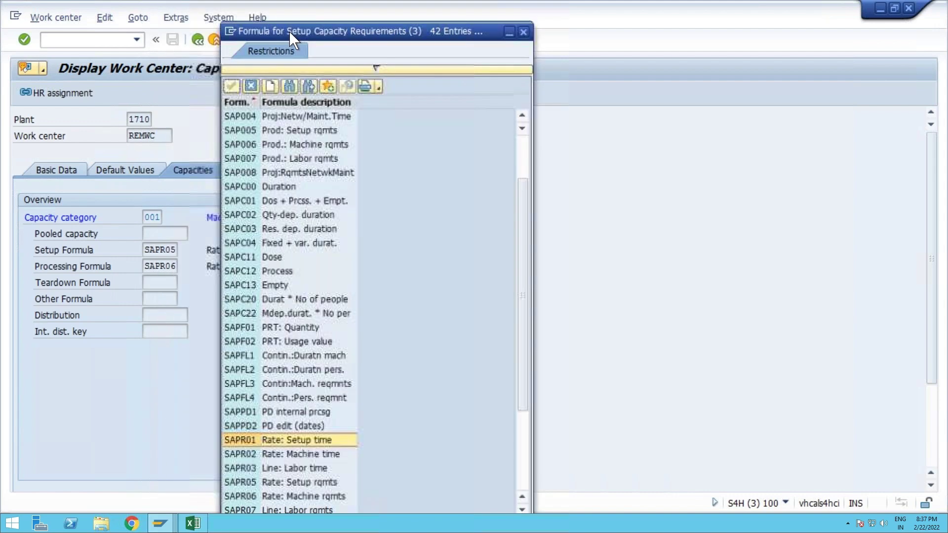
# Compare REMWC's setup and processing formulas with the SAPR05 and SAPR06 entries in the formula list, then close the list
pyautogui.click(145, 248)
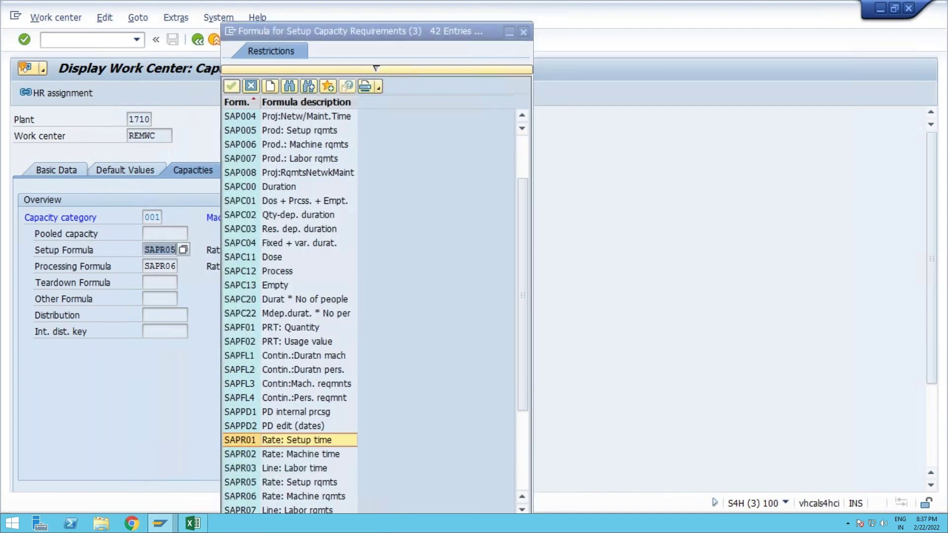
pyautogui.click(148, 265)
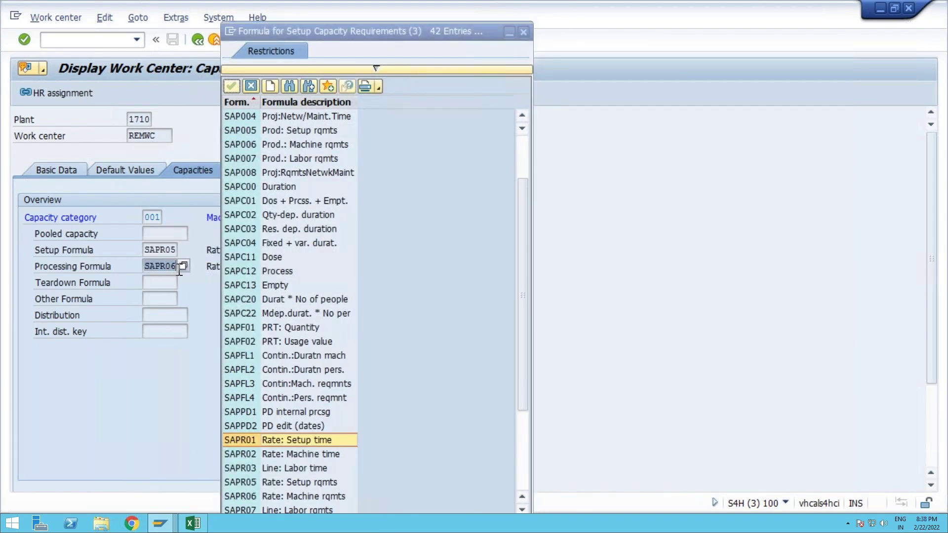
pyautogui.click(164, 266)
pyautogui.click(164, 250)
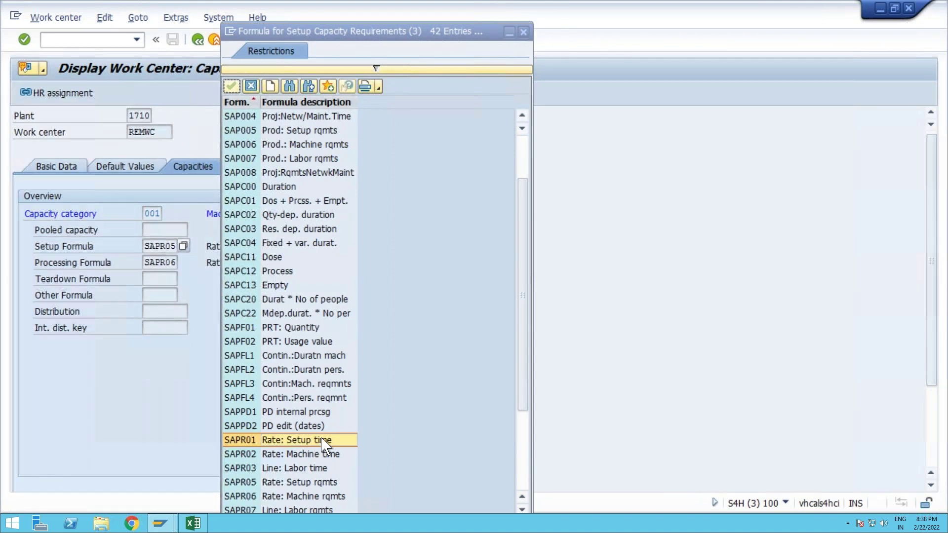
pyautogui.click(312, 482)
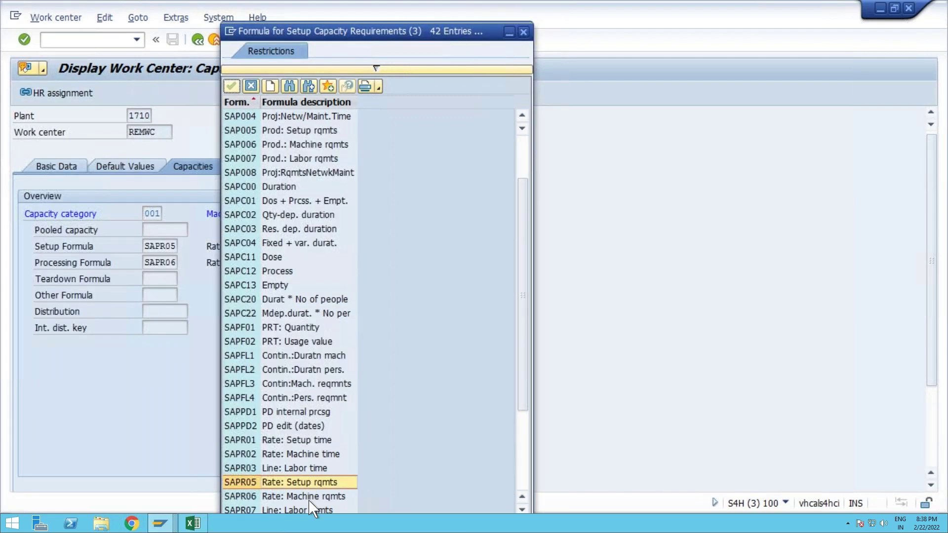
pyautogui.click(310, 498)
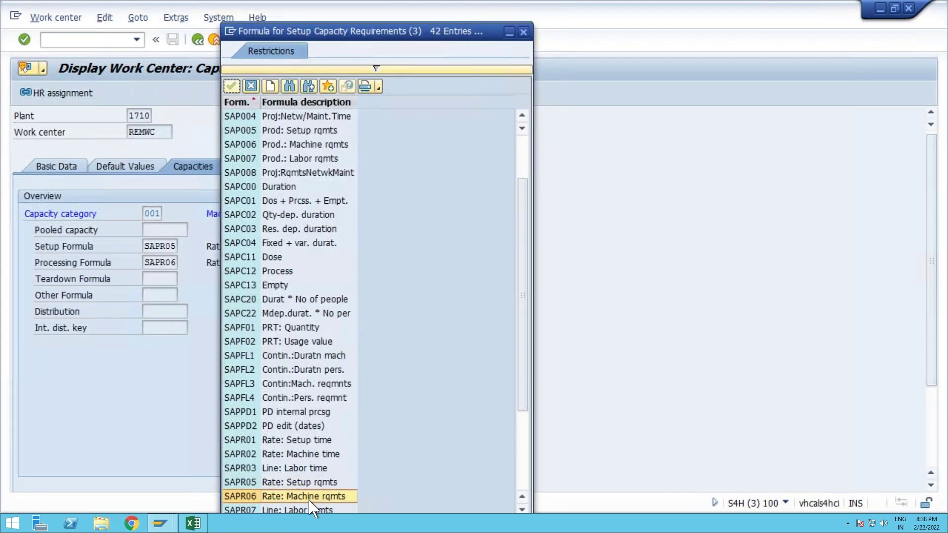
pyautogui.click(252, 484)
pyautogui.click(254, 497)
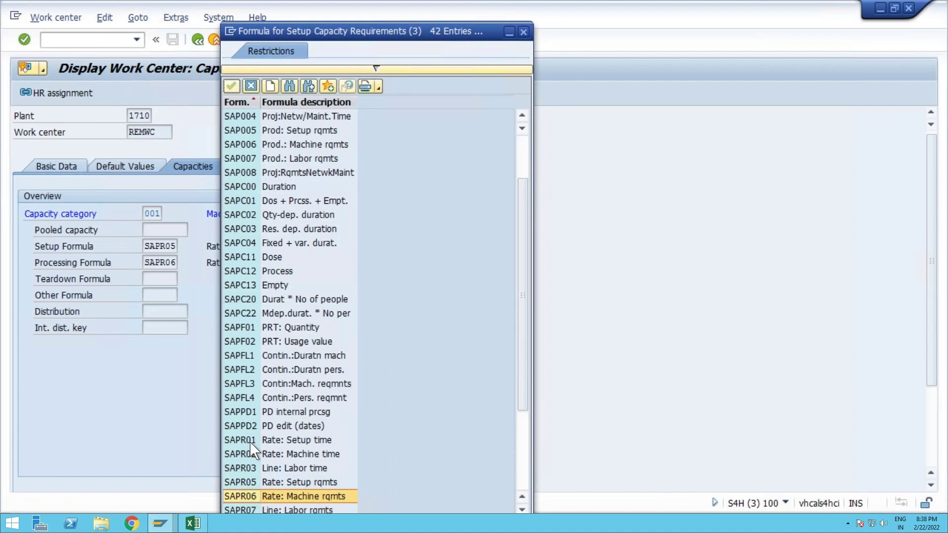
pyautogui.click(523, 31)
pyautogui.scroll(-3, 148, 385)
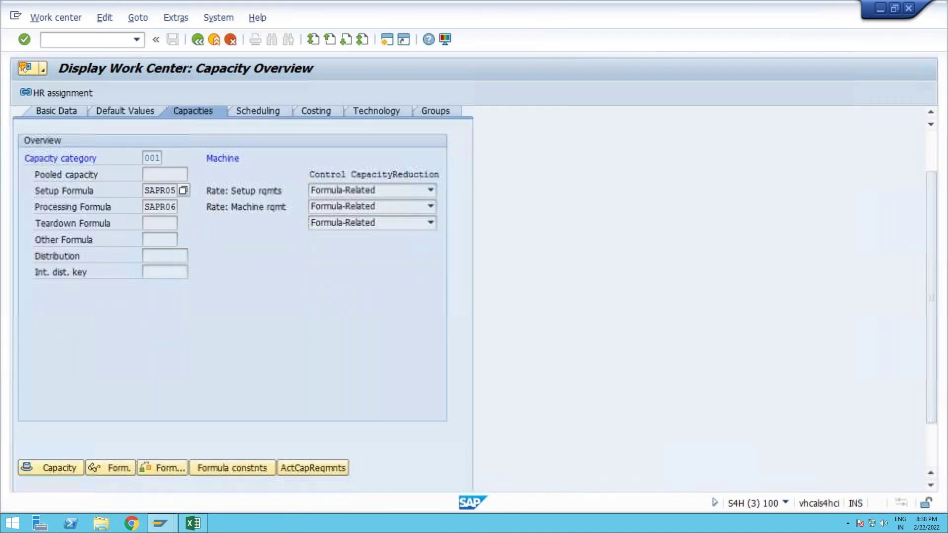
# Display the formula behind REMWC's setup formula SAPR05 in the capacity overview, then close it
pyautogui.click(94, 470)
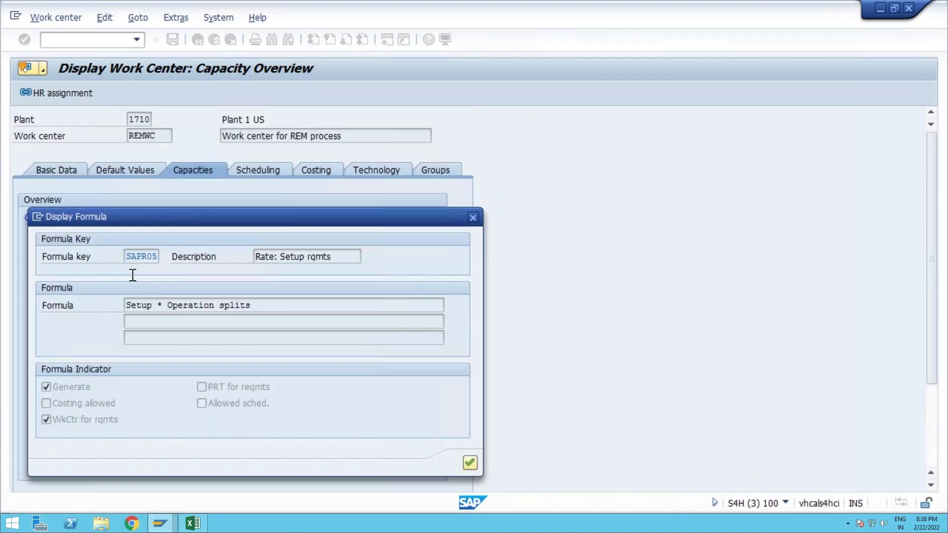
pyautogui.moveTo(265, 305); pyautogui.dragTo(120, 306)
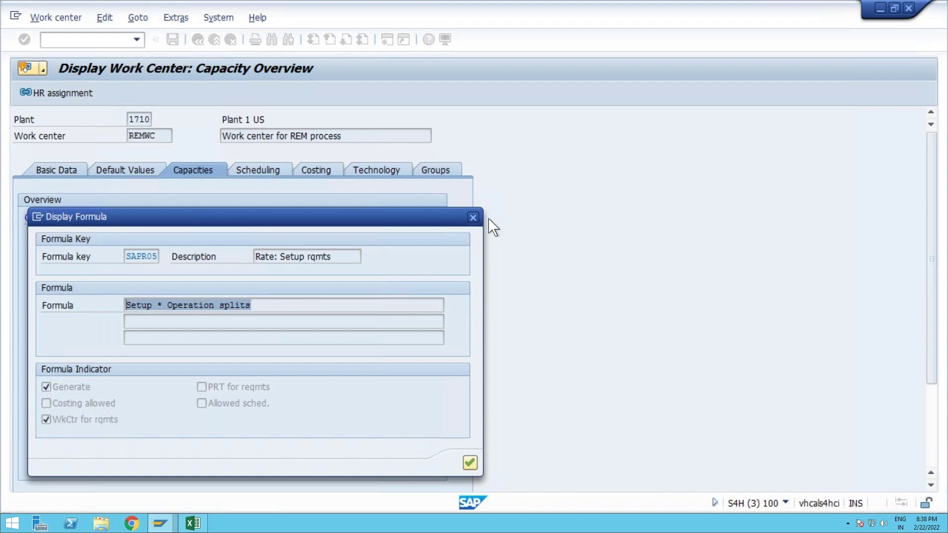
pyautogui.click(473, 218)
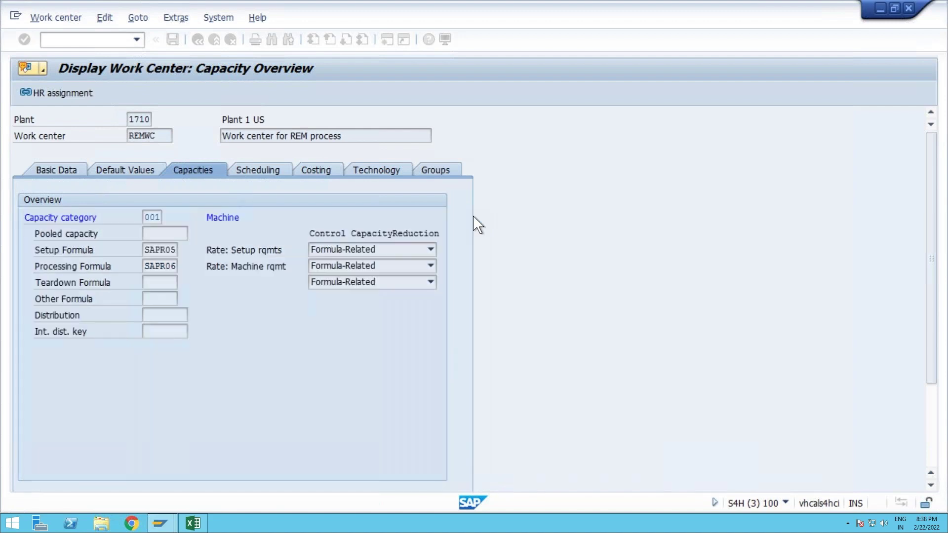
# Display the formula behind REMWC's processing formula SAPR06, then close it
pyautogui.click(161, 266)
pyautogui.scroll(-1, 169, 281)
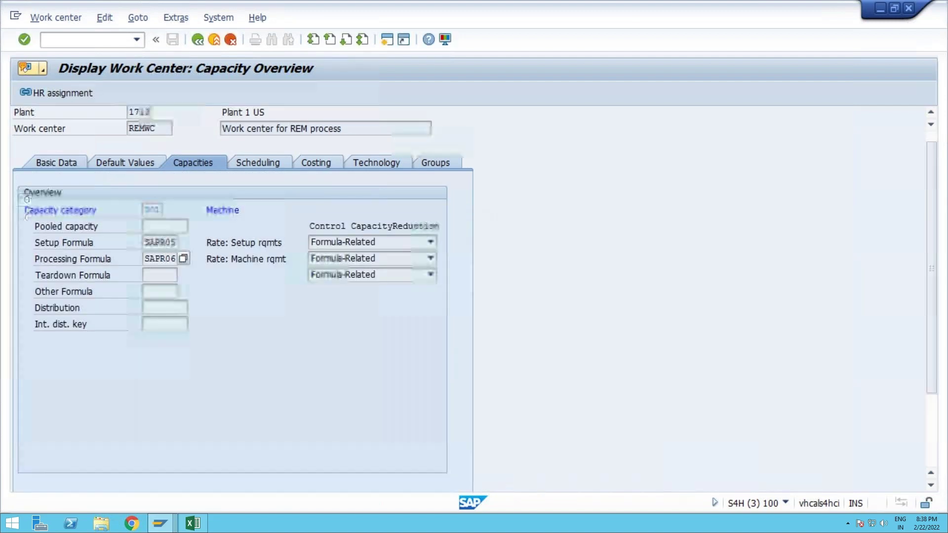
pyautogui.scroll(-2, 183, 348)
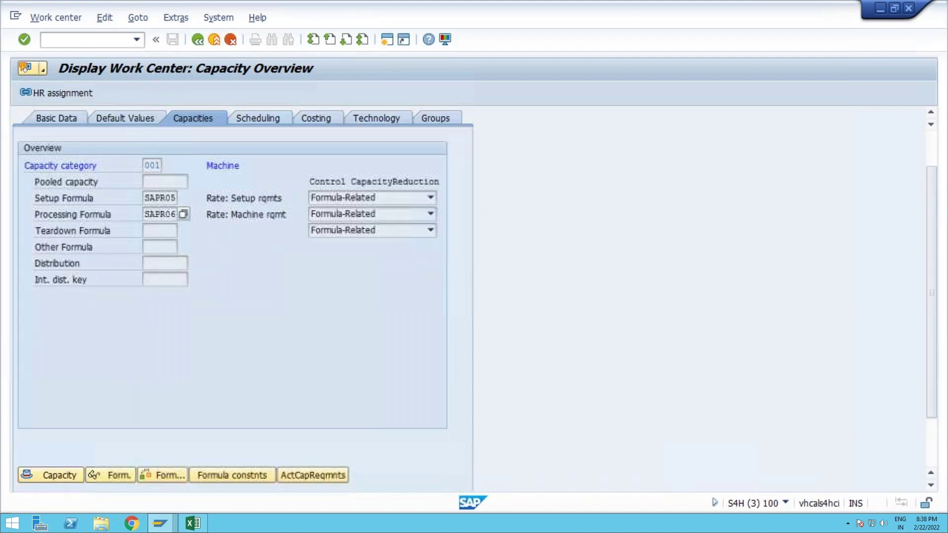
pyautogui.click(110, 475)
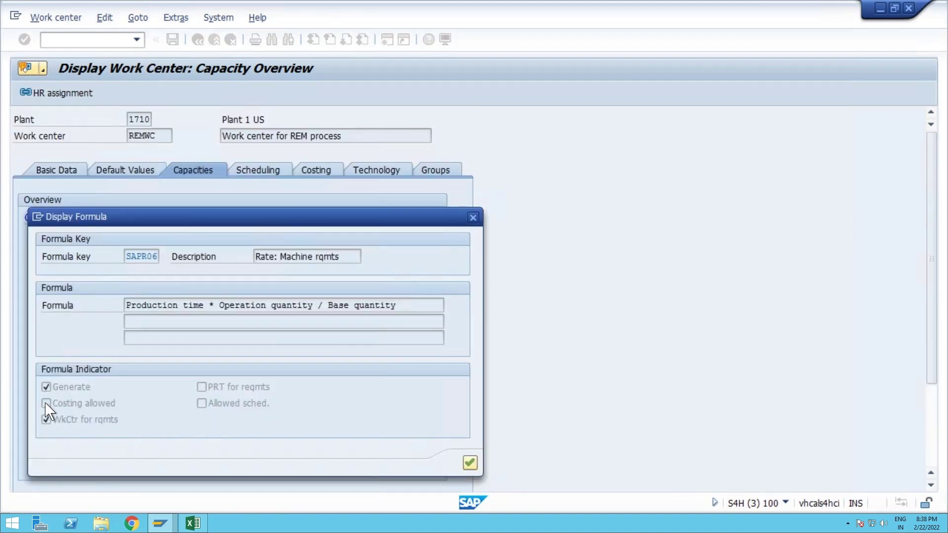
pyautogui.click(473, 217)
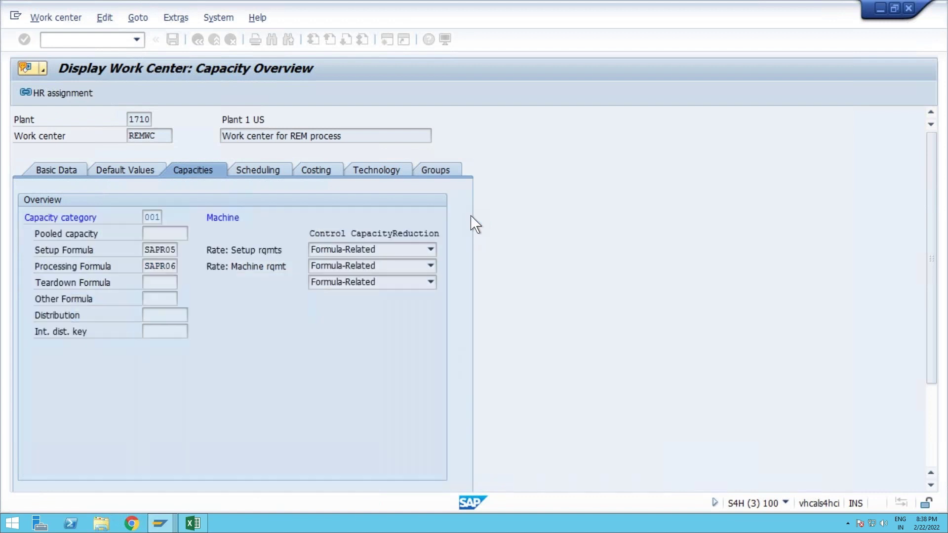
# Review REMWC's cost center assignment and display its production time formula SAPR02 with the formula indicators
pyautogui.click(323, 166)
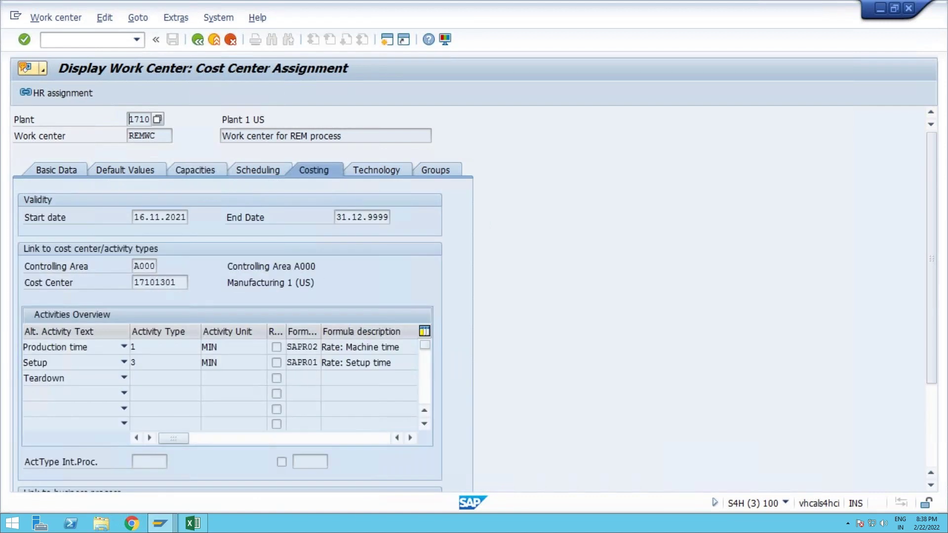
pyautogui.click(308, 348)
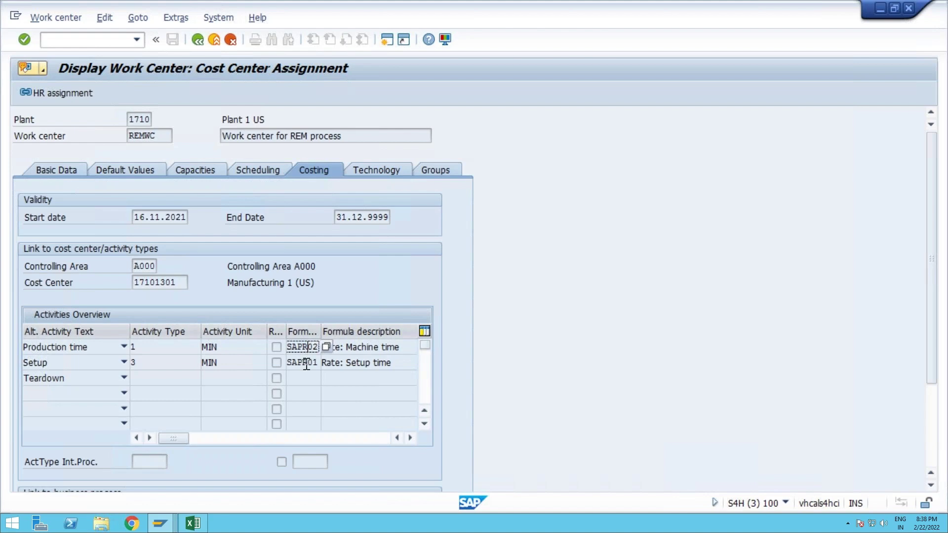
pyautogui.scroll(-2, 307, 364)
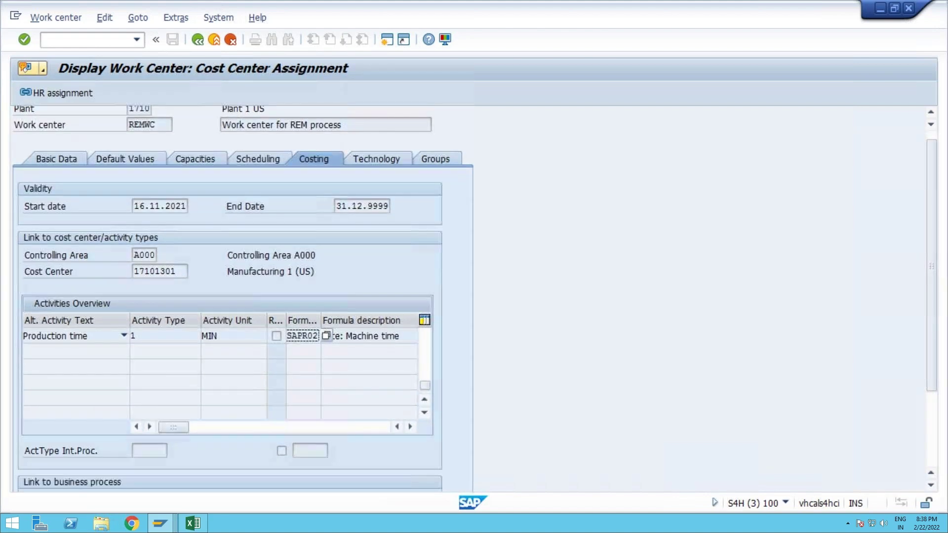
pyautogui.press('Return')
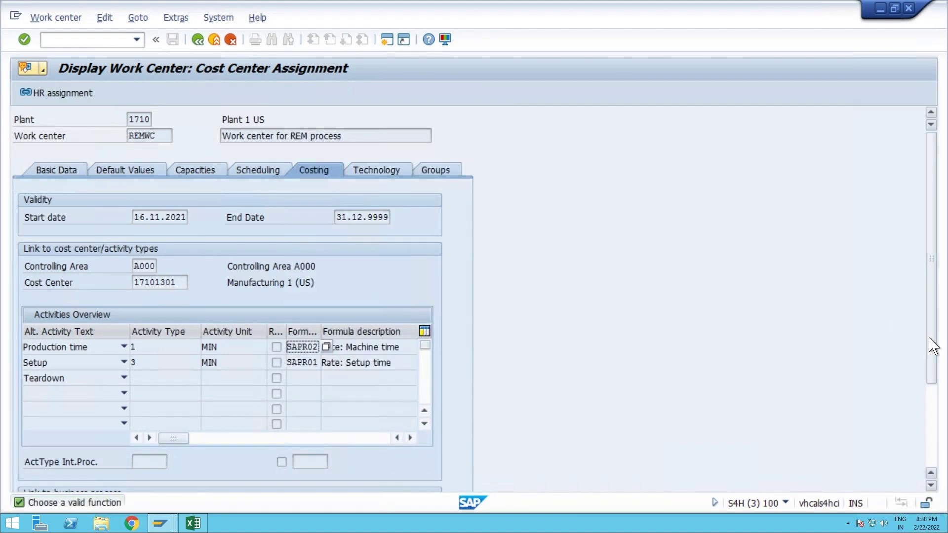
pyautogui.moveTo(926, 345); pyautogui.dragTo(927, 436)
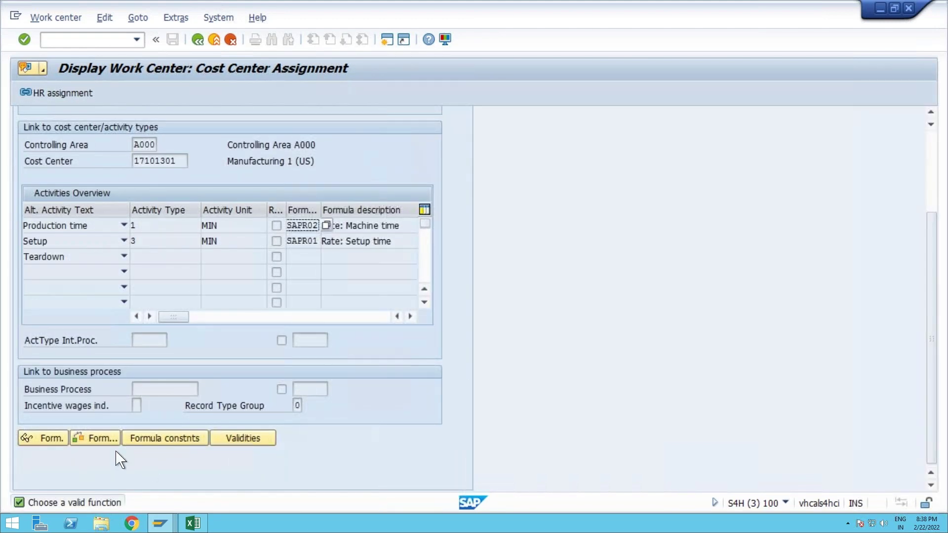
pyautogui.click(43, 439)
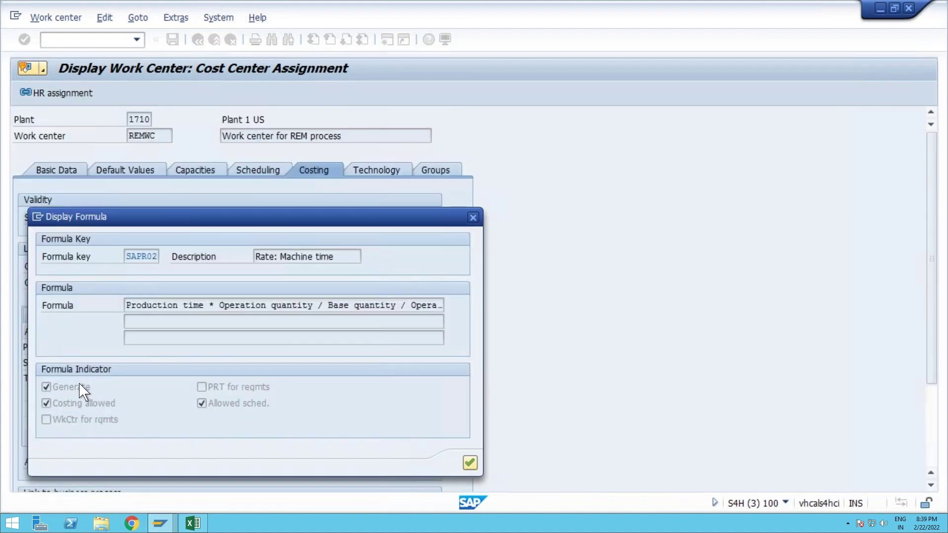
pyautogui.moveTo(254, 220); pyautogui.dragTo(639, 150)
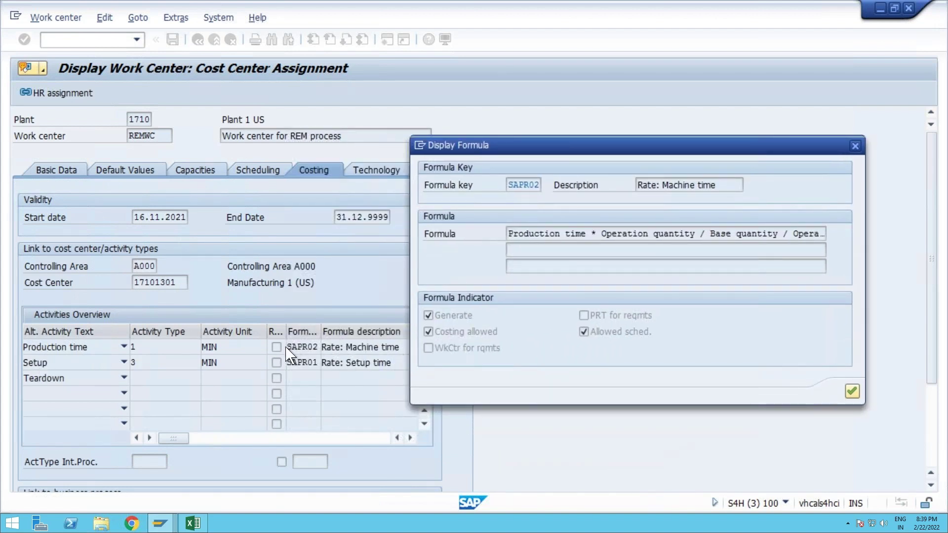
pyautogui.click(437, 333)
pyautogui.click(851, 391)
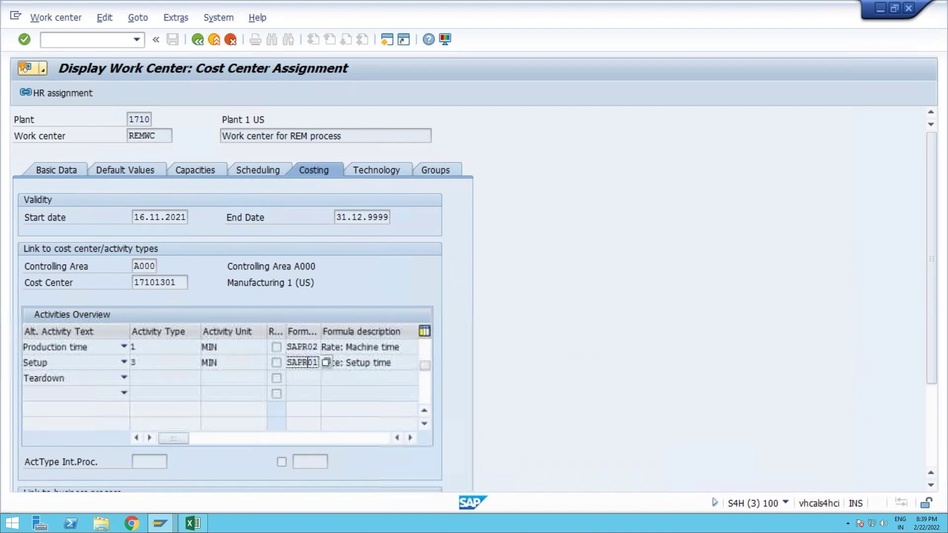
# Display the setup activity's costing formula SAPR01 for REMWC, then close it
pyautogui.click(931, 414)
pyautogui.click(47, 438)
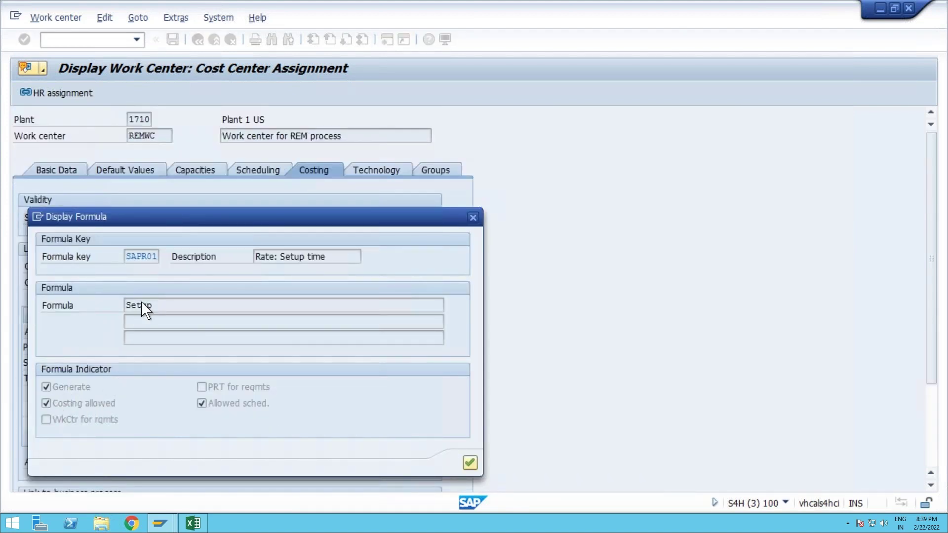
pyautogui.moveTo(130, 255); pyautogui.dragTo(188, 257)
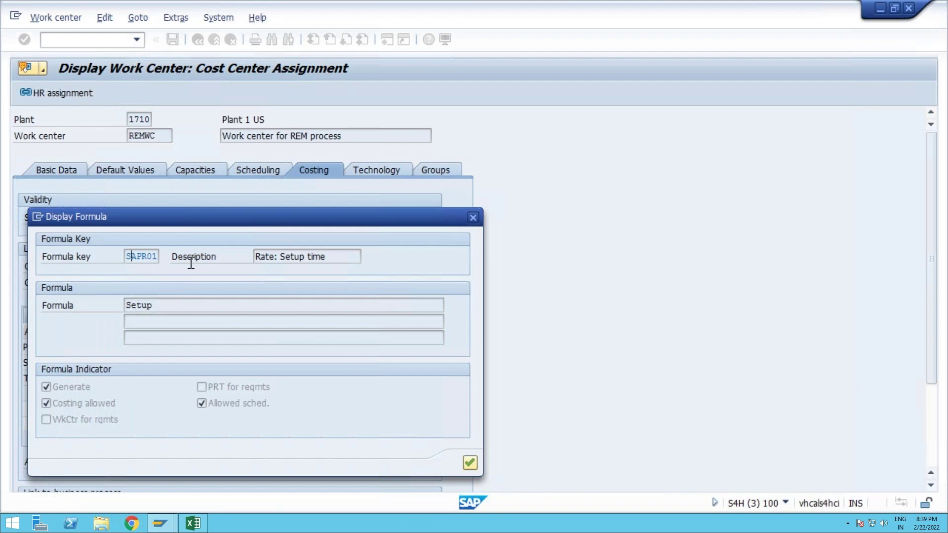
pyautogui.click(473, 218)
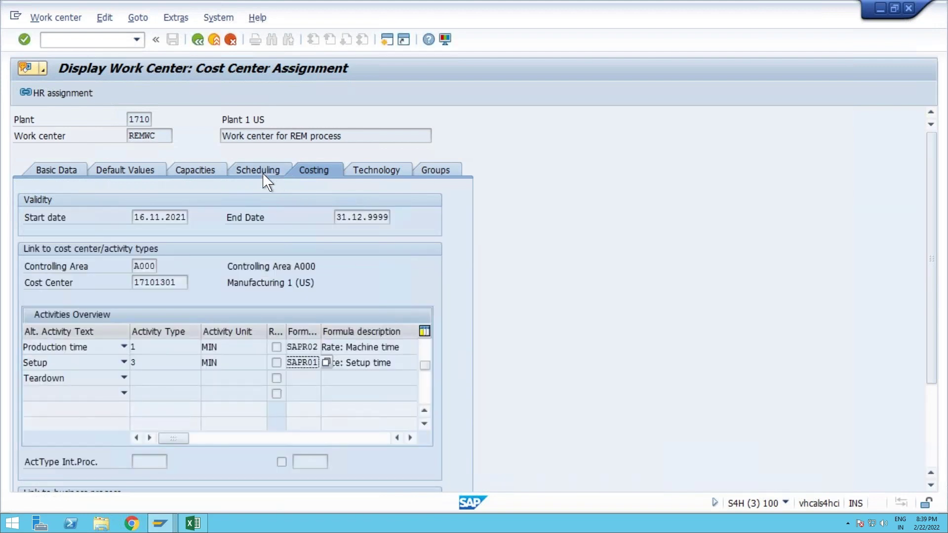
# Review REMWC's scheduling formulas for setup and processing duration, display the setup formula, then leave the work center details
pyautogui.click(264, 175)
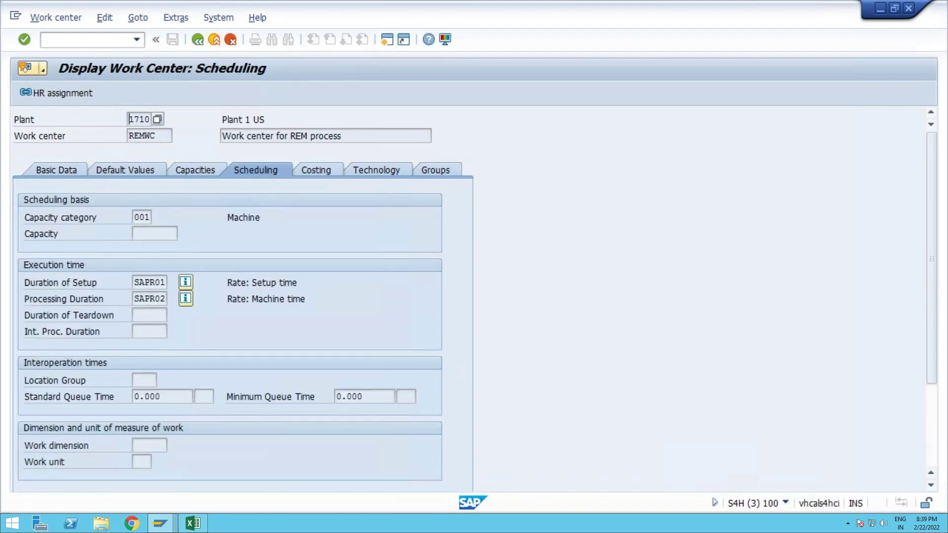
pyautogui.click(152, 283)
pyautogui.click(152, 300)
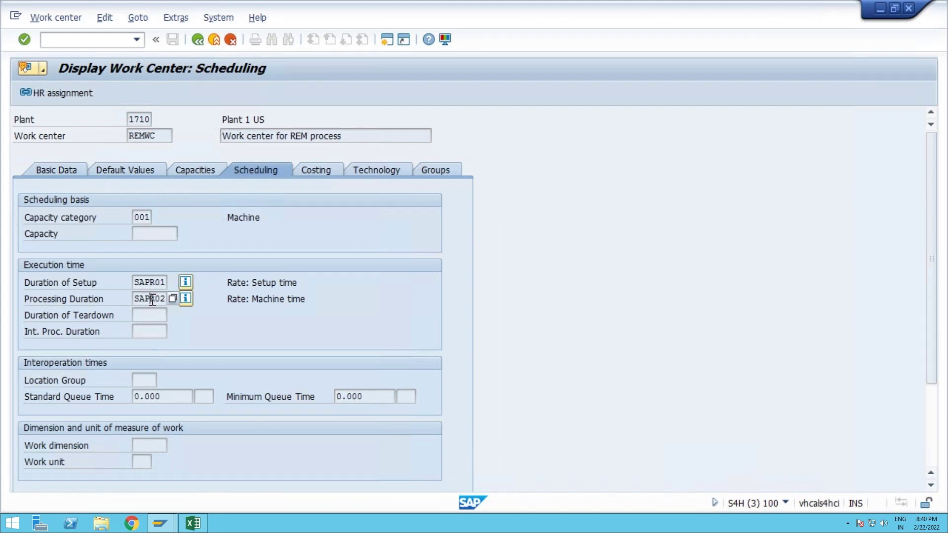
pyautogui.click(185, 284)
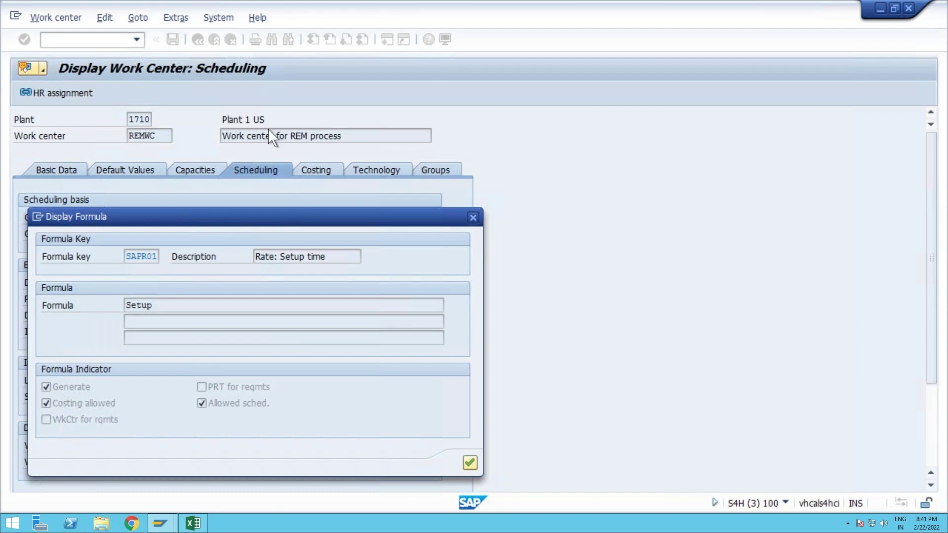
pyautogui.click(474, 222)
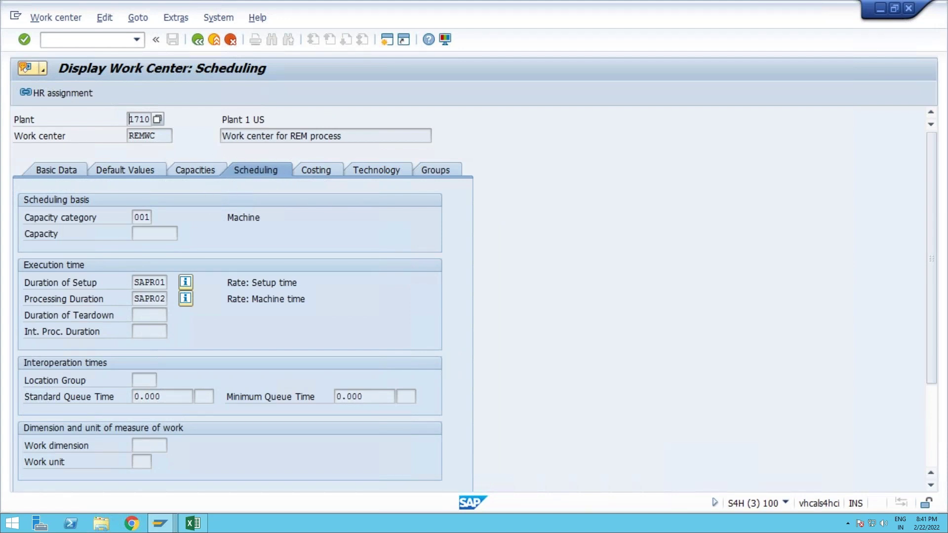
pyautogui.press('Tab')
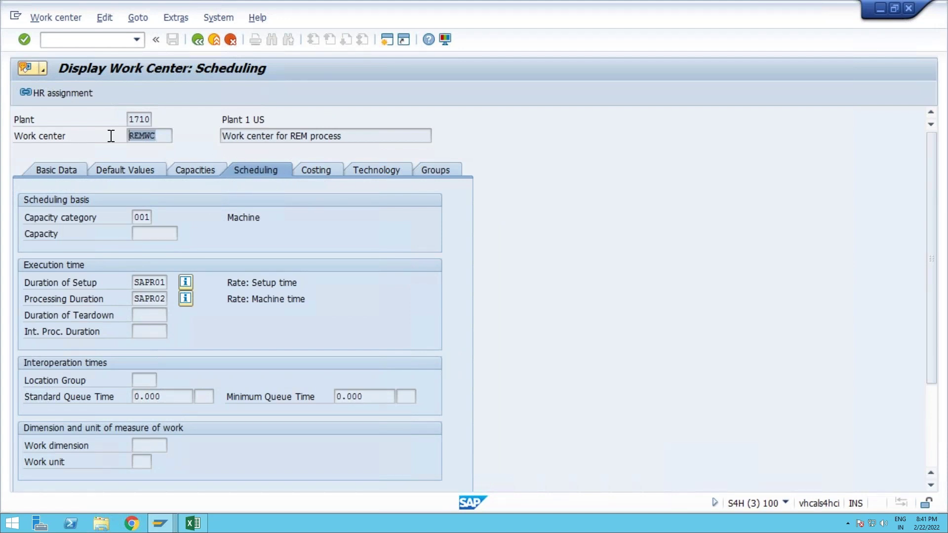
pyautogui.click(198, 41)
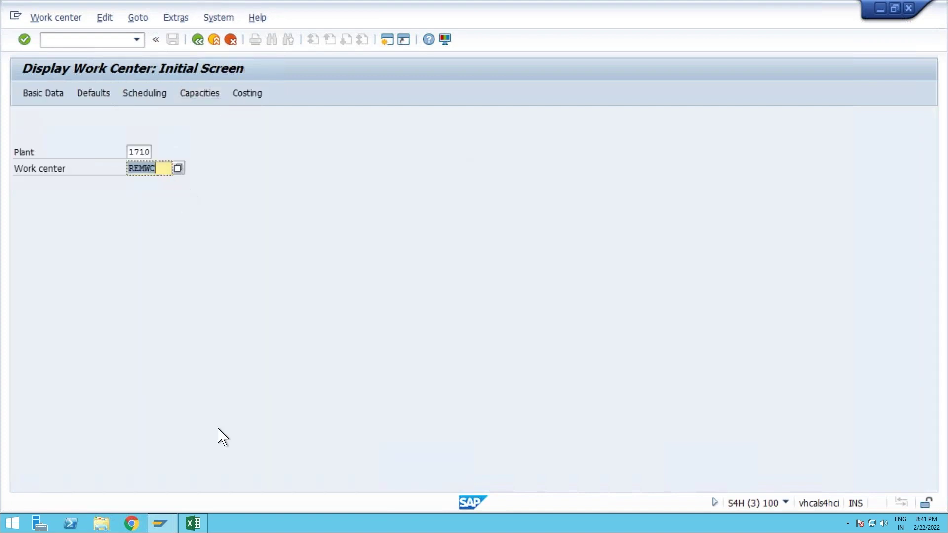
# Switch to the REM-FG rate routing session and examine the work center and production time of operation 0010
pyautogui.click(169, 519)
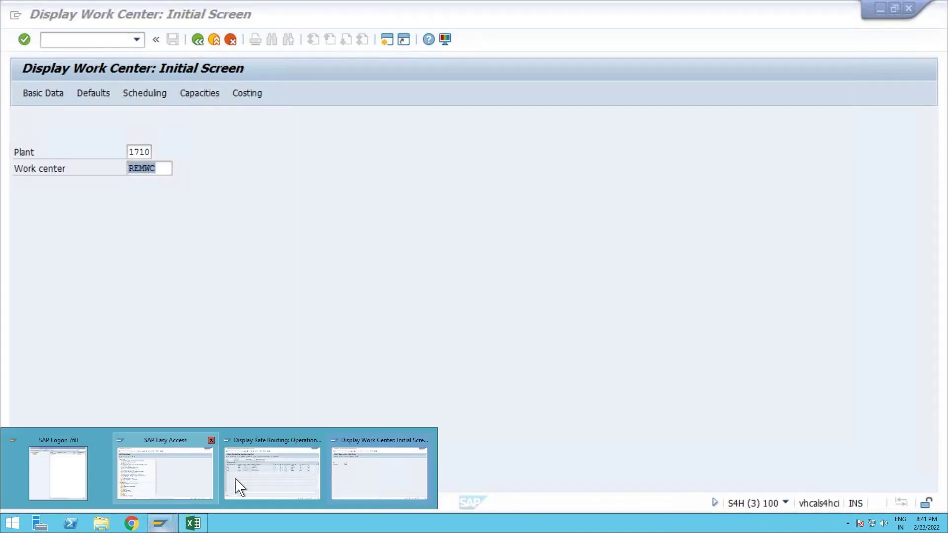
pyautogui.click(267, 486)
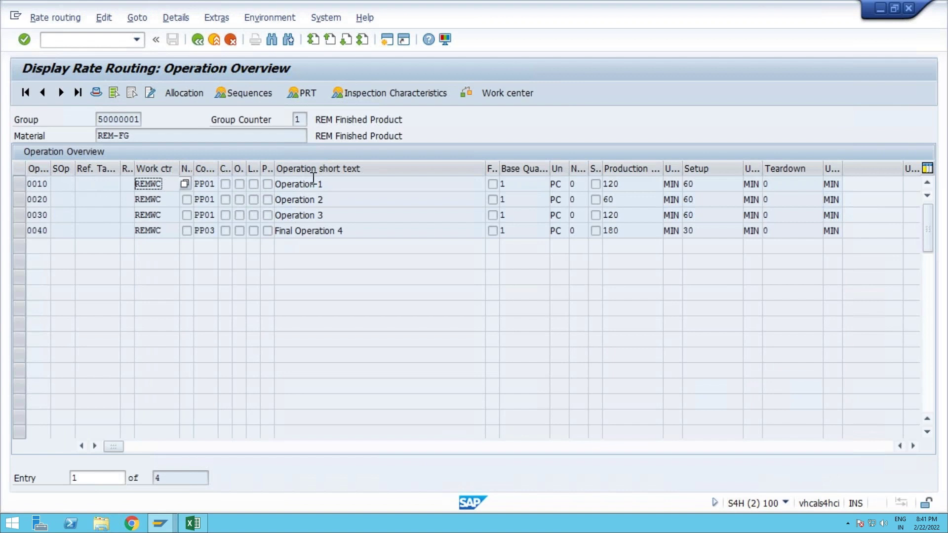
pyautogui.moveTo(630, 186); pyautogui.dragTo(594, 186)
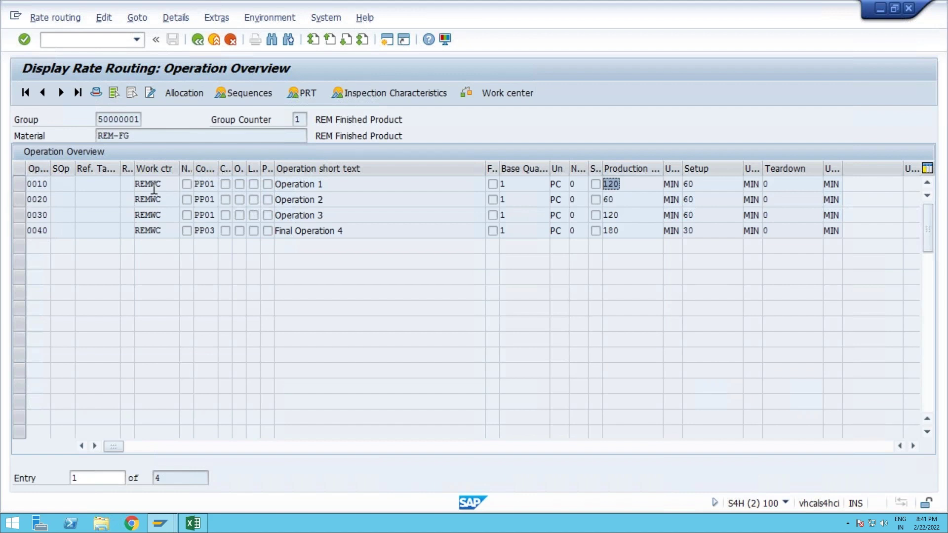
pyautogui.moveTo(164, 184); pyautogui.dragTo(120, 184)
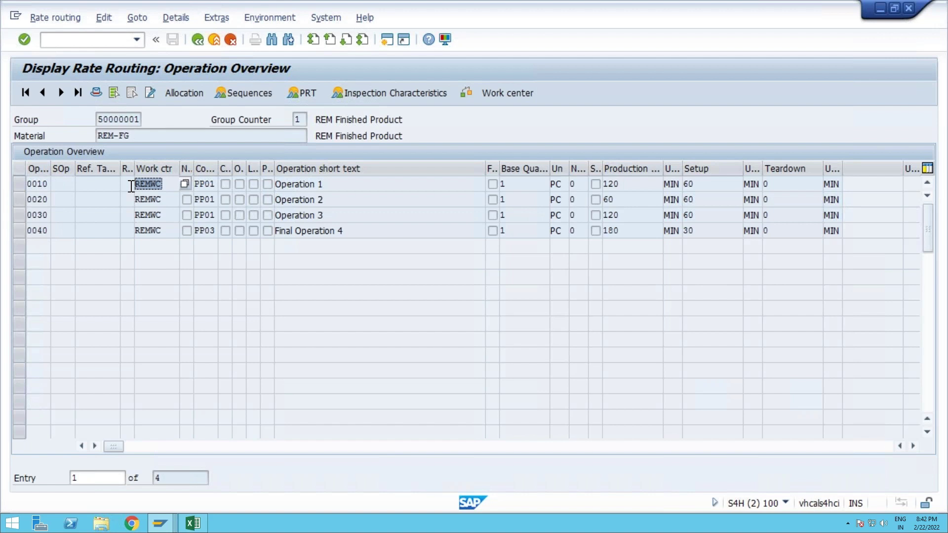
pyautogui.click(631, 186)
pyautogui.hotkey('shift', 'Home')
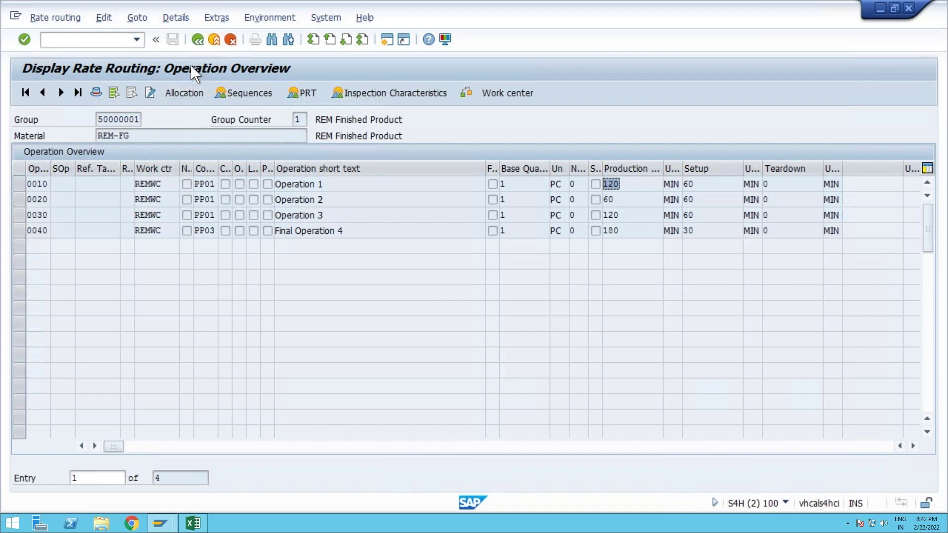
# Open activity type/price planning, transaction KP26, in a new session
pyautogui.click(82, 43)
pyautogui.write('/o')
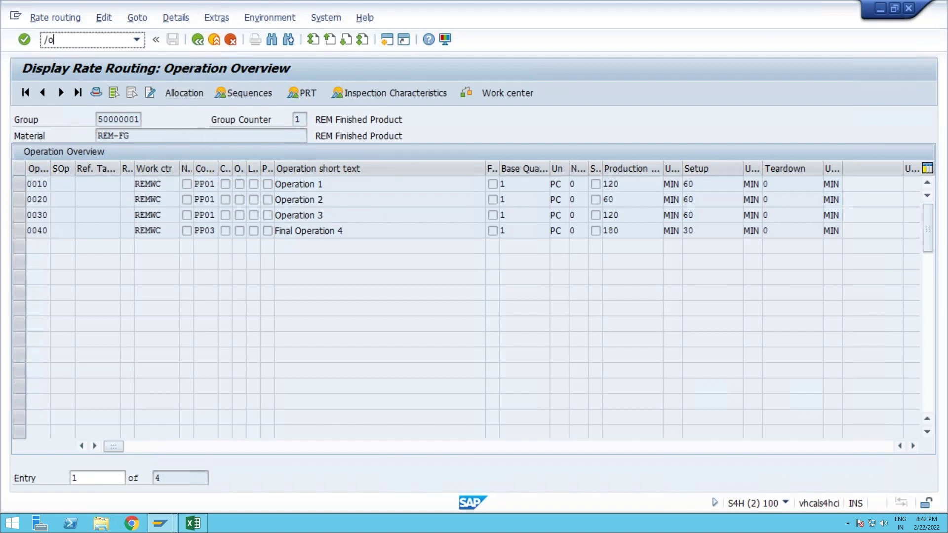
pyautogui.write('kp26')
pyautogui.press('Return')
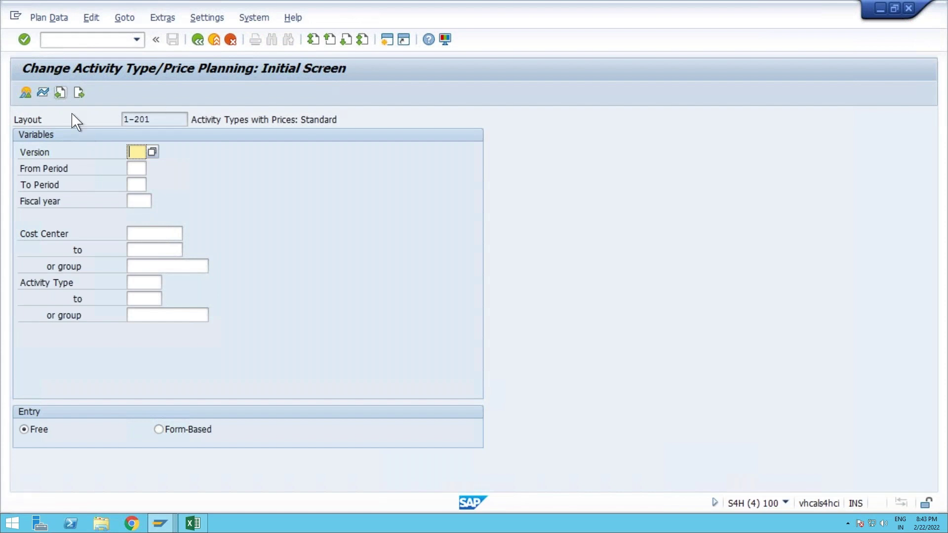
# Set the price planning selection to version 0, from period 1 to period 12
pyautogui.write('0')
pyautogui.click(143, 171)
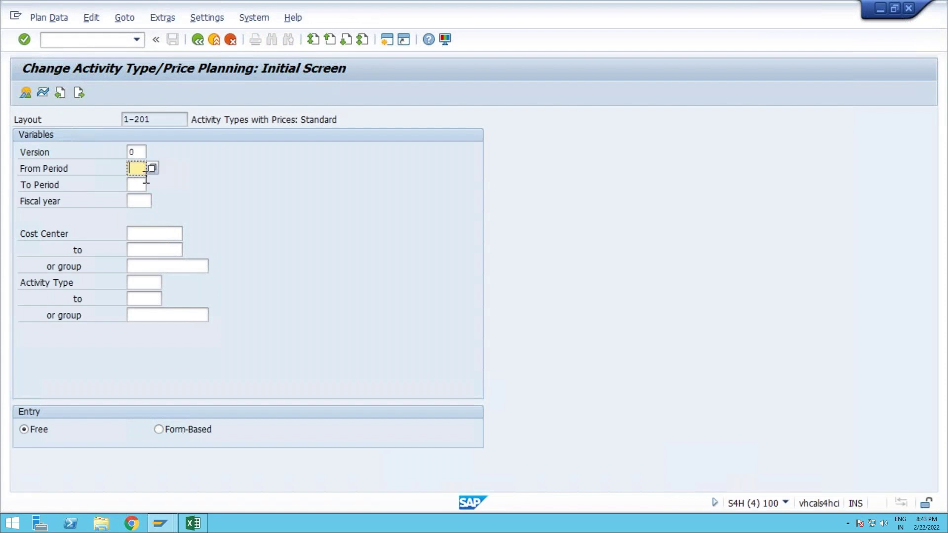
pyautogui.write('1')
pyautogui.click(138, 185)
pyautogui.click(138, 185)
pyautogui.write('12')
pyautogui.click(152, 235)
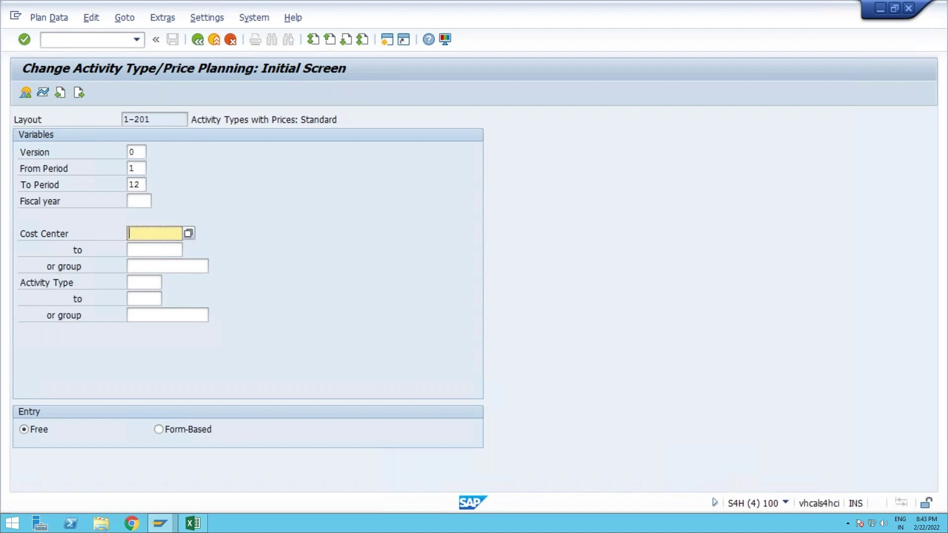
# Switch to the REM-FG rate routing session and look up the cost center in the costing data of operation 0010's work center
pyautogui.hotkey('alt', 'Tab')
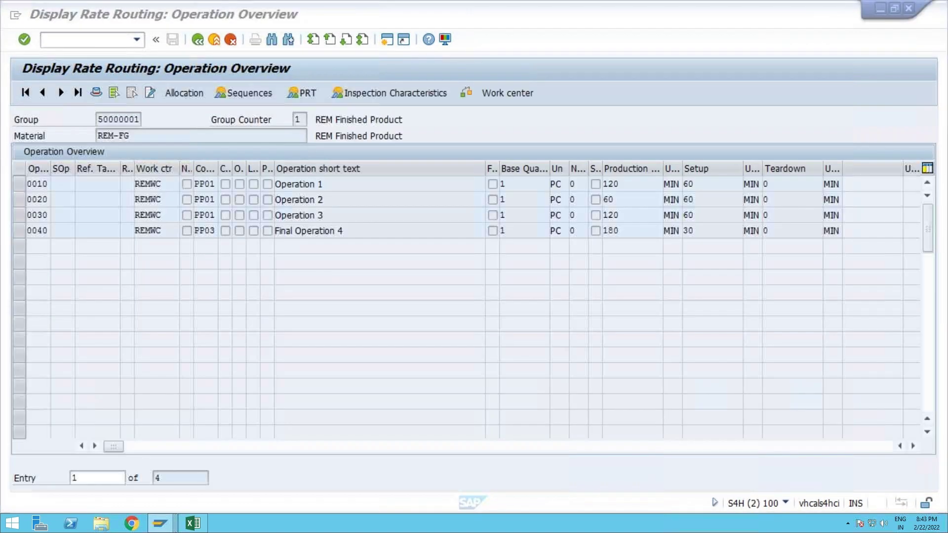
pyautogui.doubleClick(153, 183)
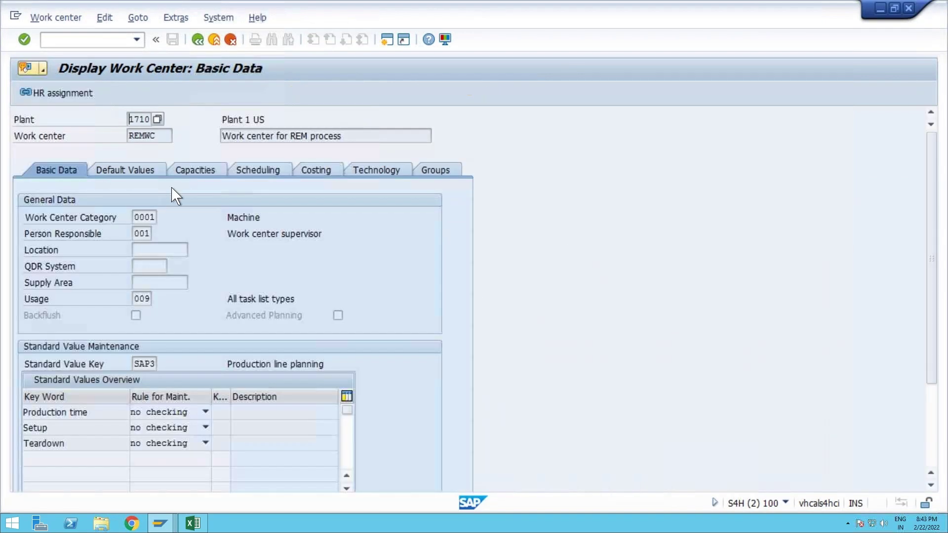
pyautogui.click(332, 173)
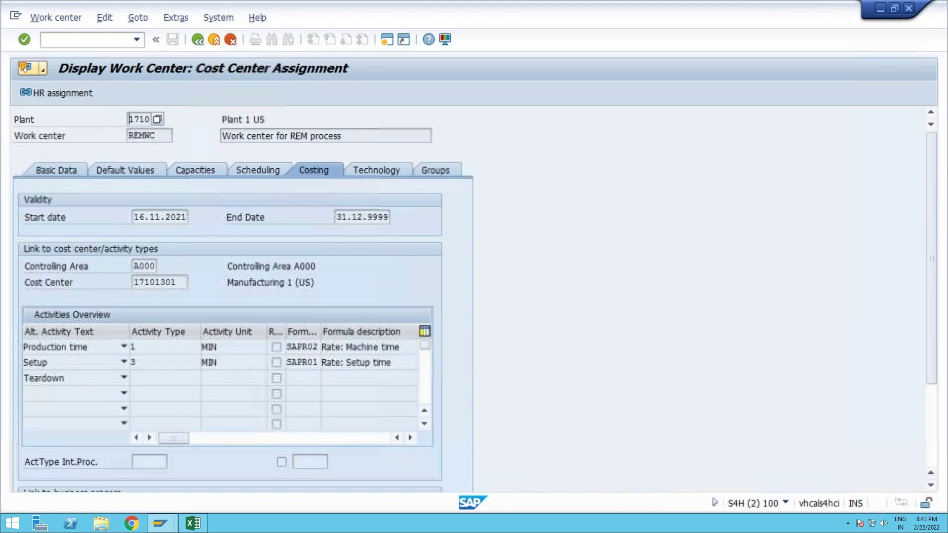
pyautogui.click(183, 281)
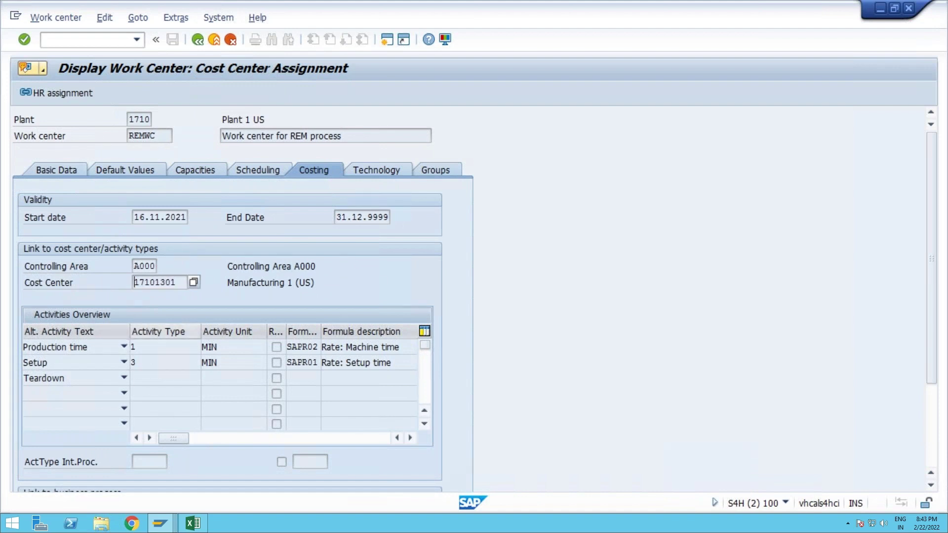
# Return to the price planning session and set the selection to cost center 17101301 and activity type 1
pyautogui.hotkey('alt', 'Tab')
pyautogui.write('17101301')
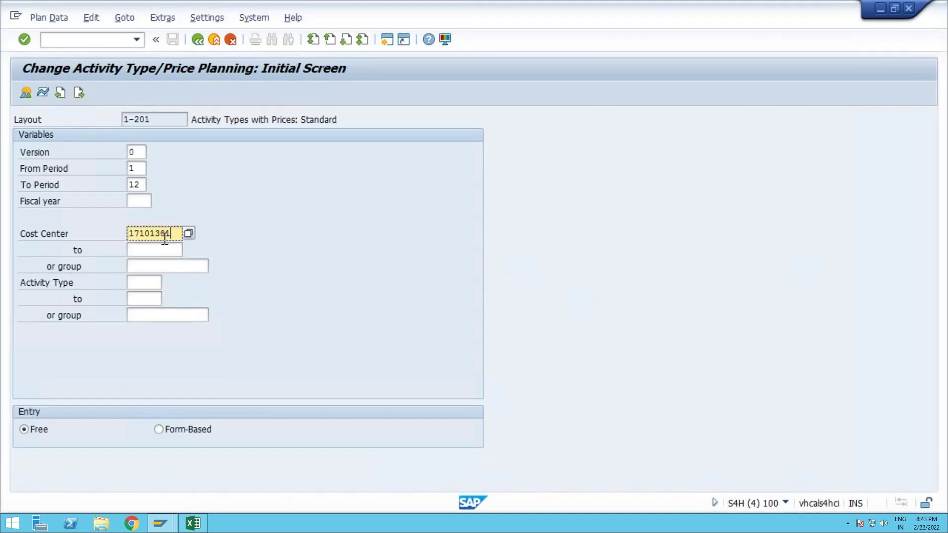
pyautogui.click(152, 282)
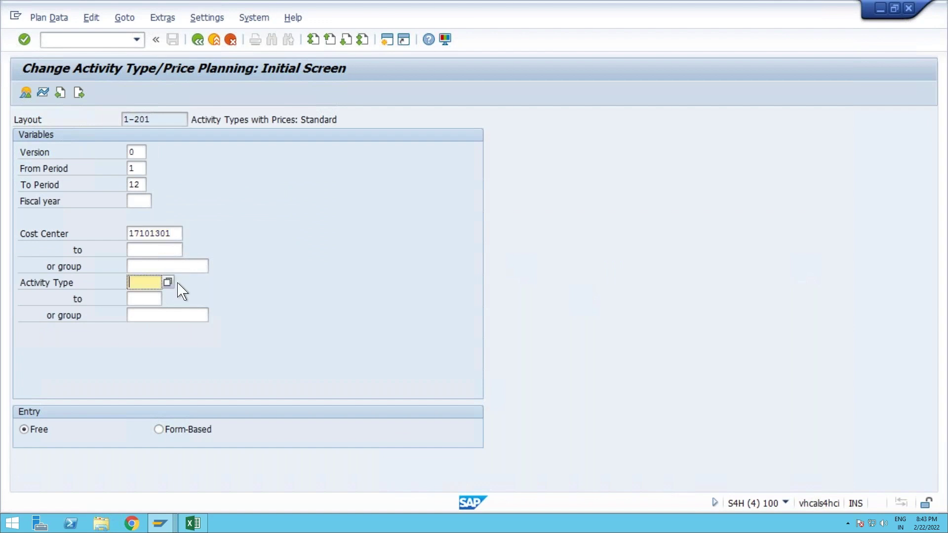
pyautogui.write('1')
pyautogui.press('Escape')
pyautogui.press('Return')
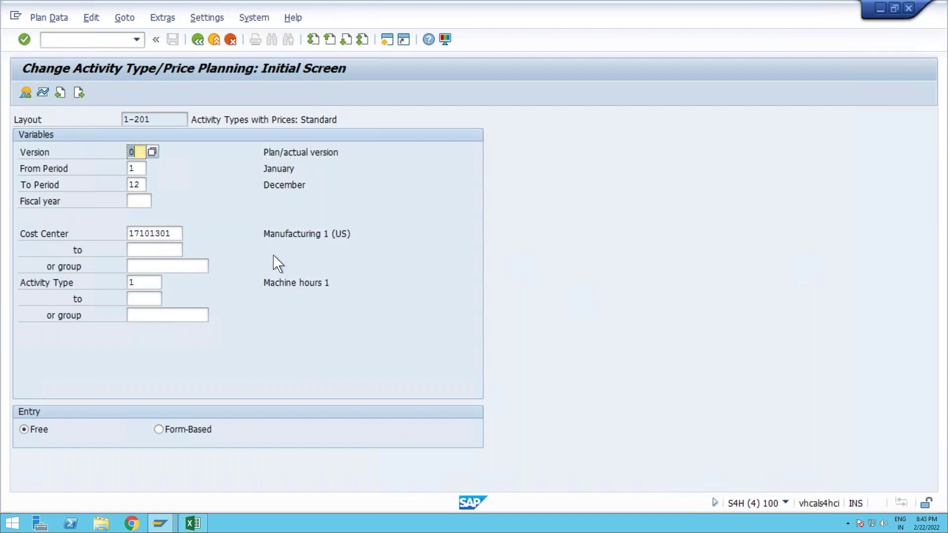
# Display the planning overview for fiscal year 2022 and examine the activity type's fixed price and allocation cost element
pyautogui.click(25, 93)
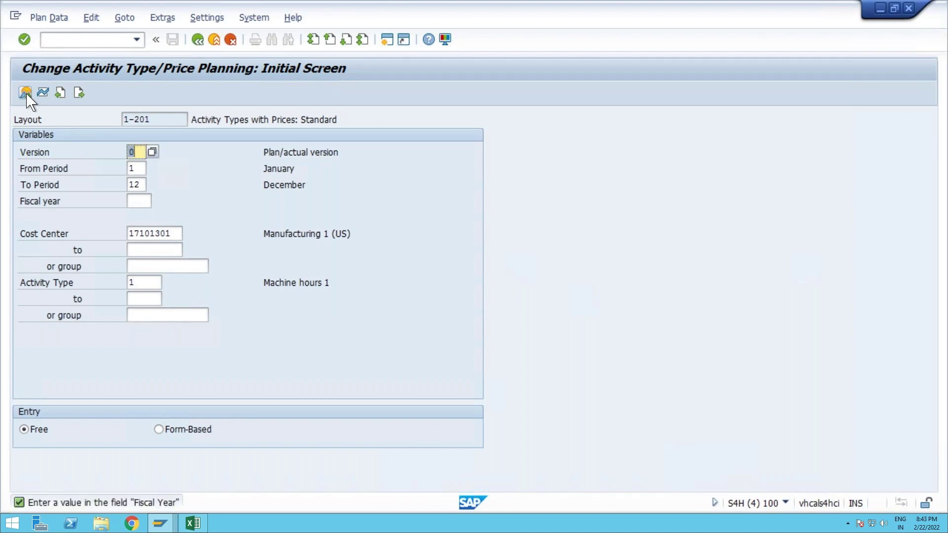
pyautogui.click(149, 200)
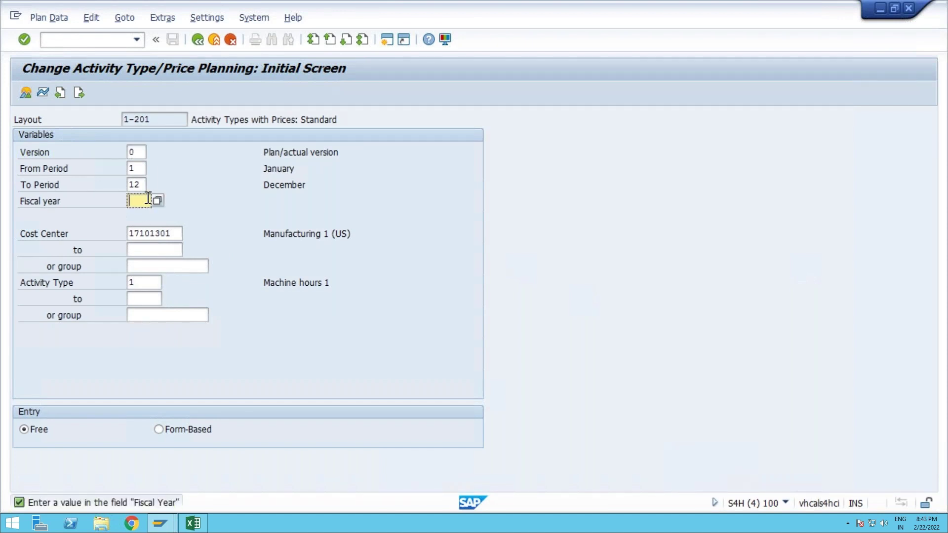
pyautogui.write('2022')
pyautogui.press('Return')
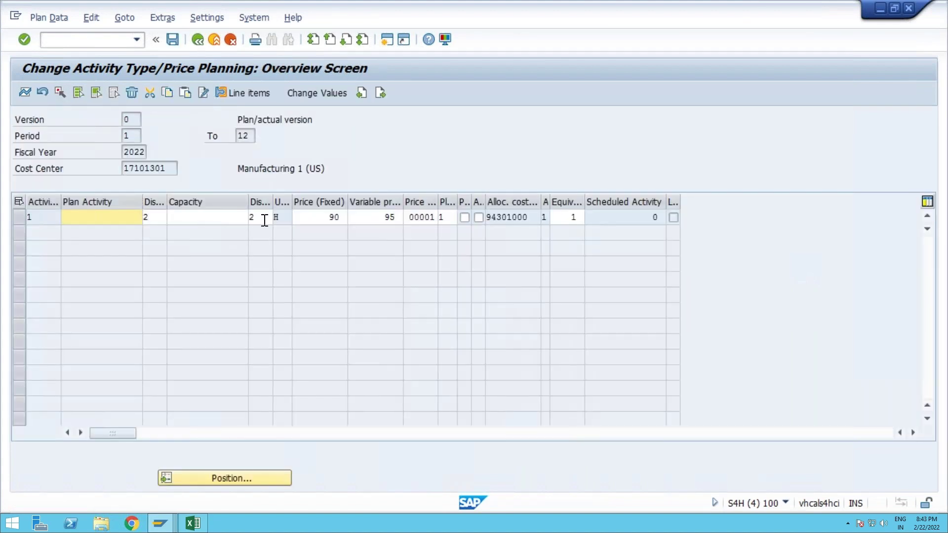
pyautogui.moveTo(317, 219); pyautogui.dragTo(340, 217)
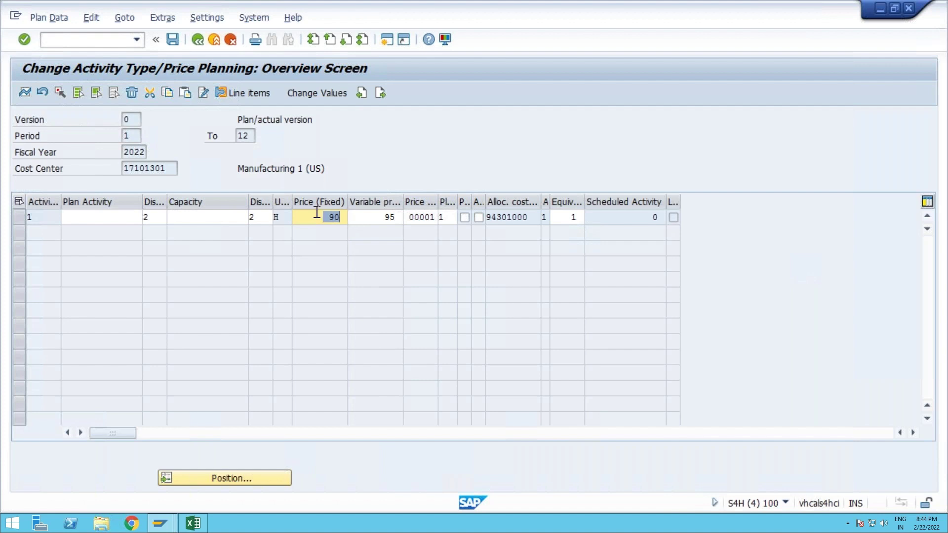
pyautogui.moveTo(535, 219); pyautogui.dragTo(477, 219)
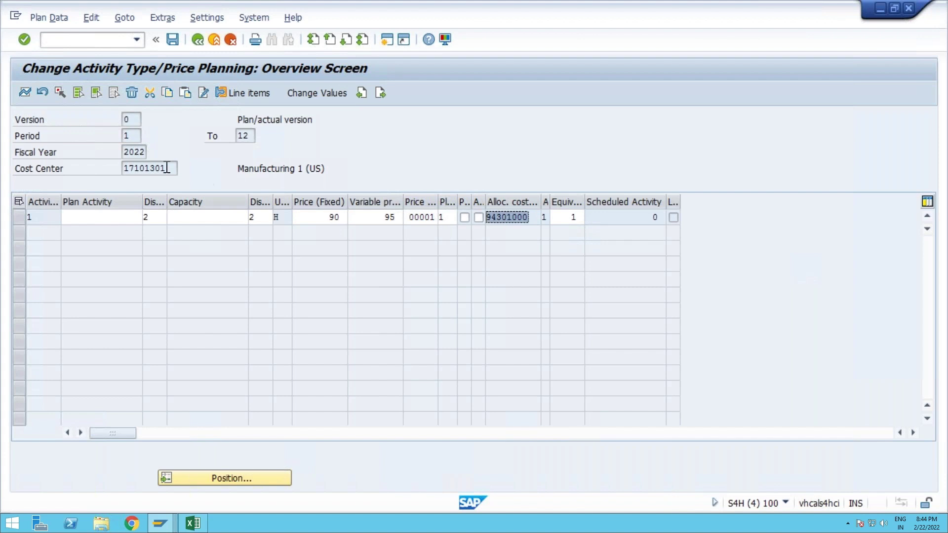
# Review cost center 17101301 and its fixed activity price, then leave the activity type price planning overview
pyautogui.moveTo(167, 168); pyautogui.dragTo(110, 169)
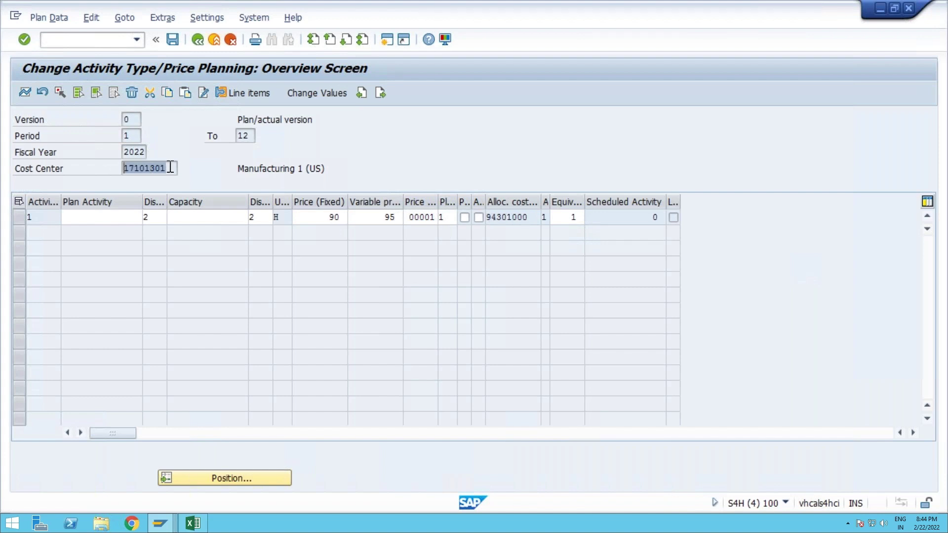
pyautogui.press('End')
pyautogui.hotkey('shift', 'Left')
pyautogui.hotkey('shift', 'Left')
pyautogui.hotkey('shift', 'Left')
pyautogui.hotkey('shift', 'Home')
pyautogui.moveTo(325, 217); pyautogui.dragTo(344, 218)
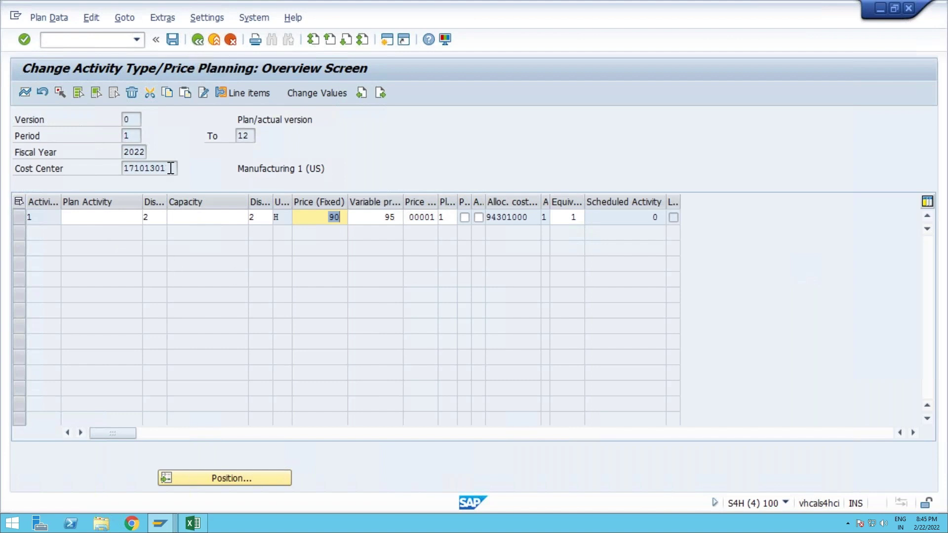
pyautogui.moveTo(171, 169); pyautogui.dragTo(112, 170)
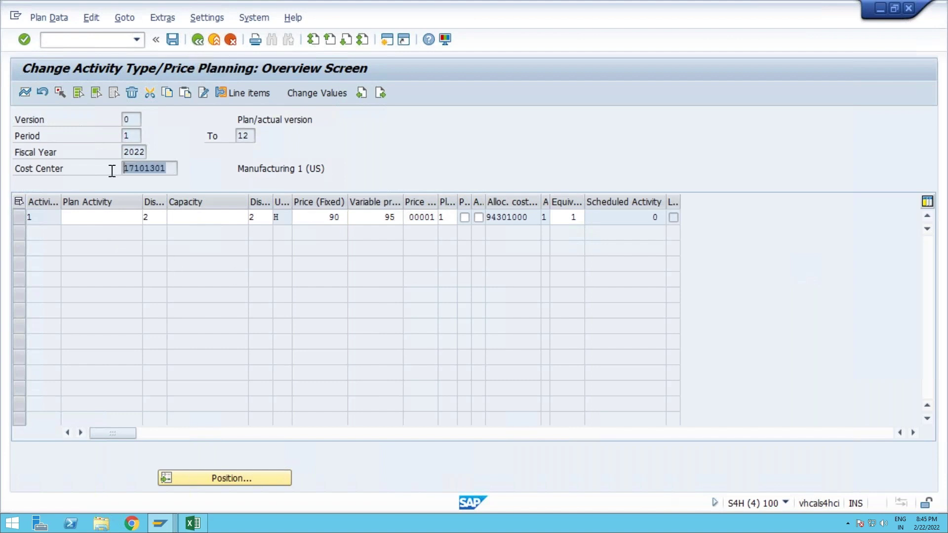
pyautogui.click(200, 43)
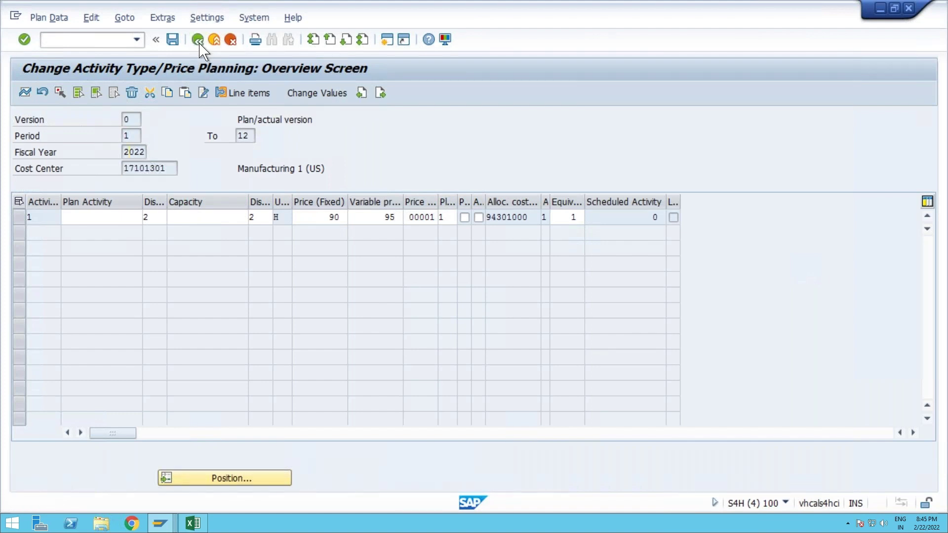
pyautogui.click(199, 41)
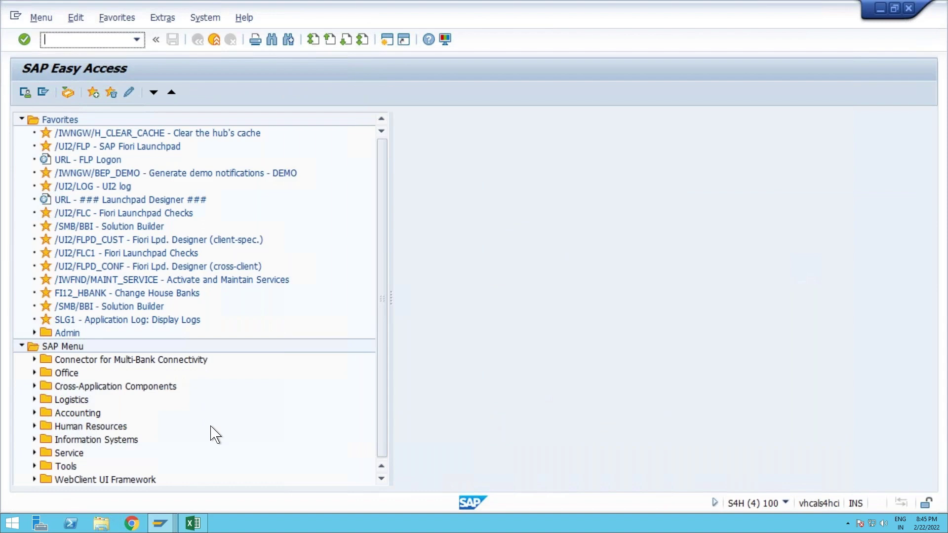
# Check the transaction code list in the Excel workbook, then switch to the SAP session showing the work center's cost center assignment
pyautogui.click(192, 523)
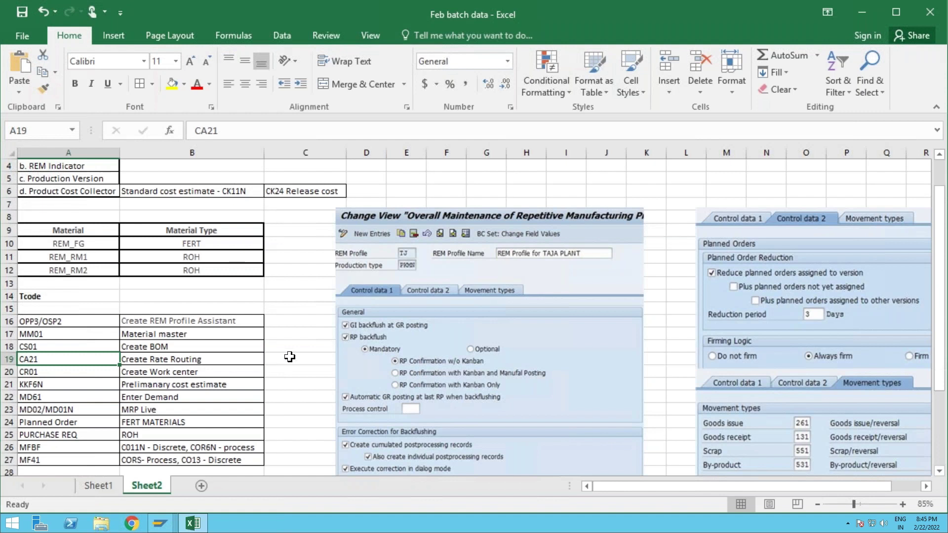
pyautogui.hotkey('alt', 'Tab')
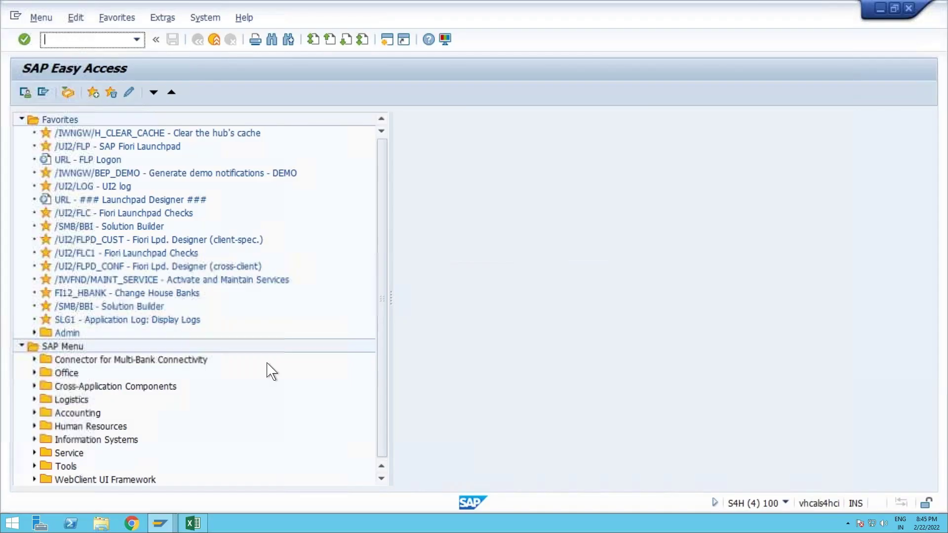
pyautogui.moveTo(161, 524)
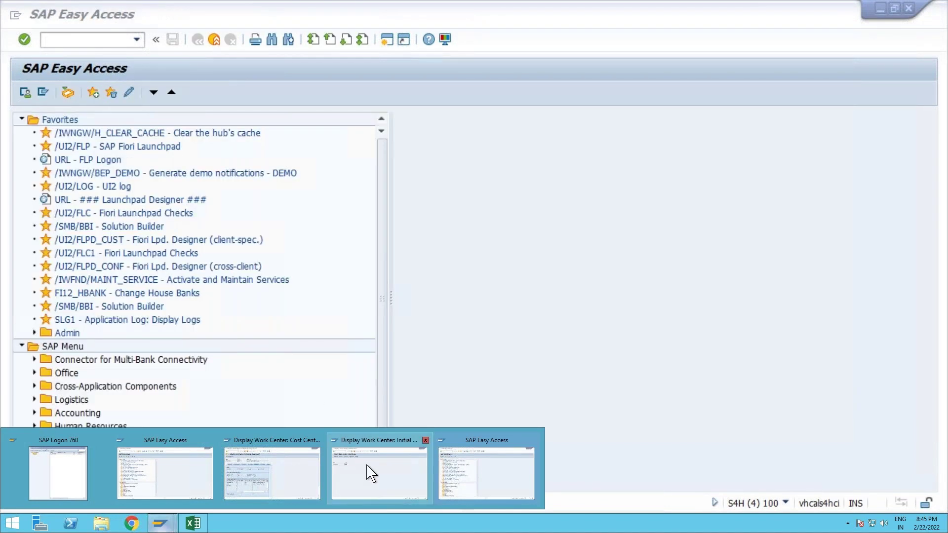
pyautogui.click(371, 474)
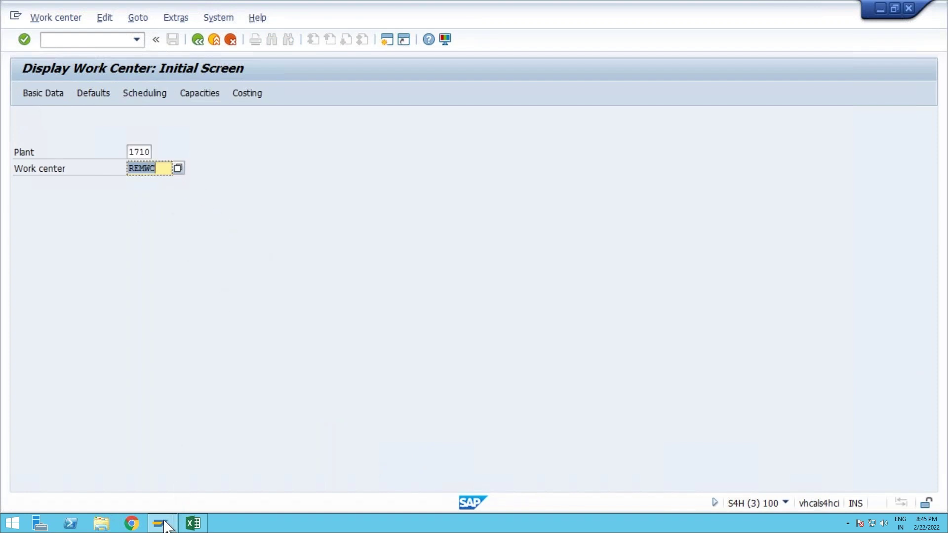
pyautogui.moveTo(163, 525)
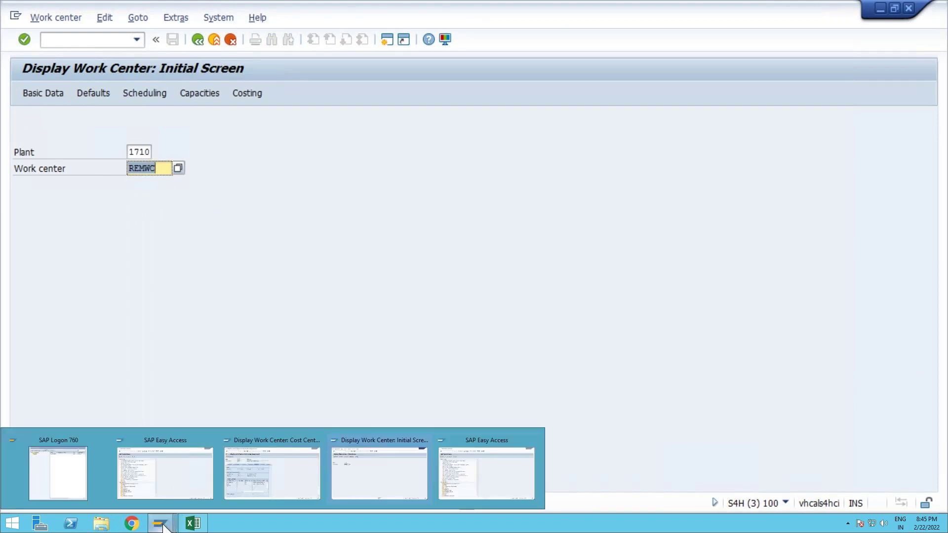
pyautogui.click(283, 471)
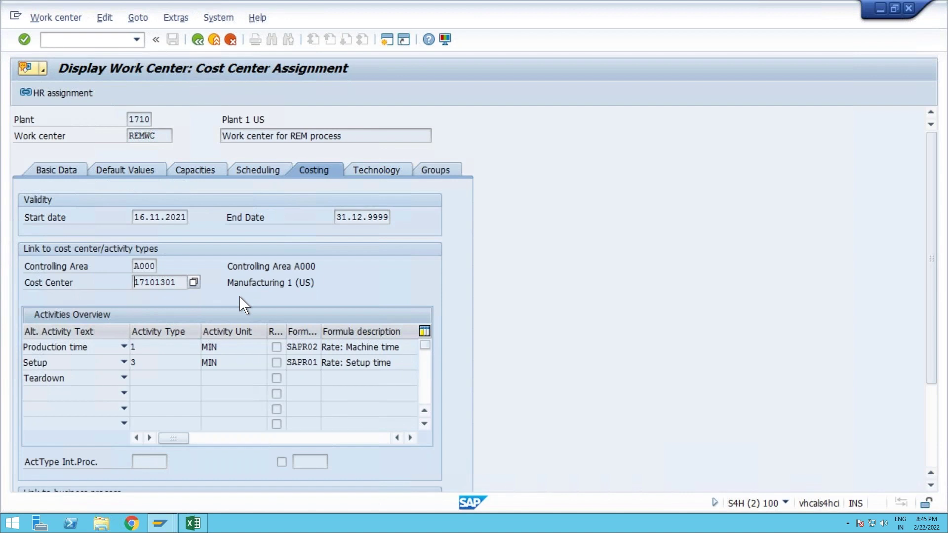
# Return to the rate routing's operation overview and examine operation 0010's work center and the routing group number
pyautogui.click(198, 42)
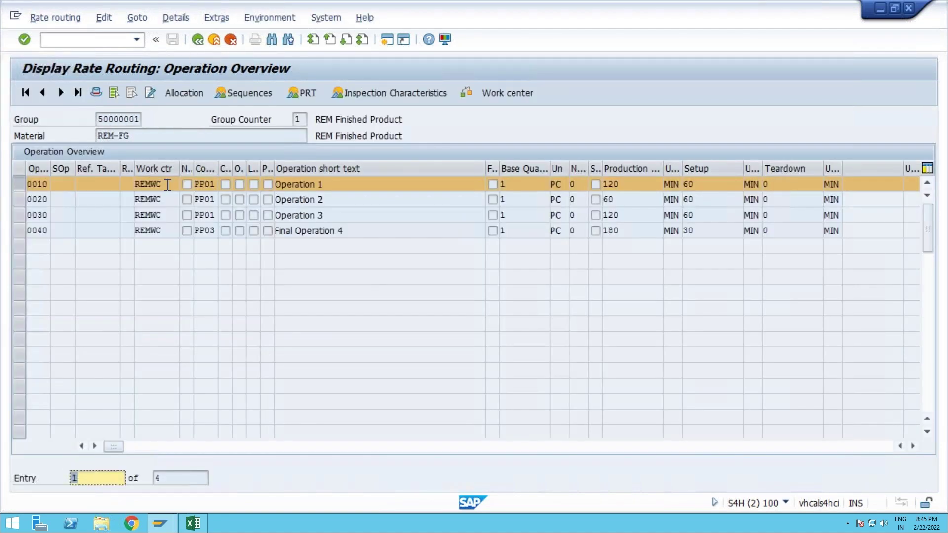
pyautogui.click(168, 185)
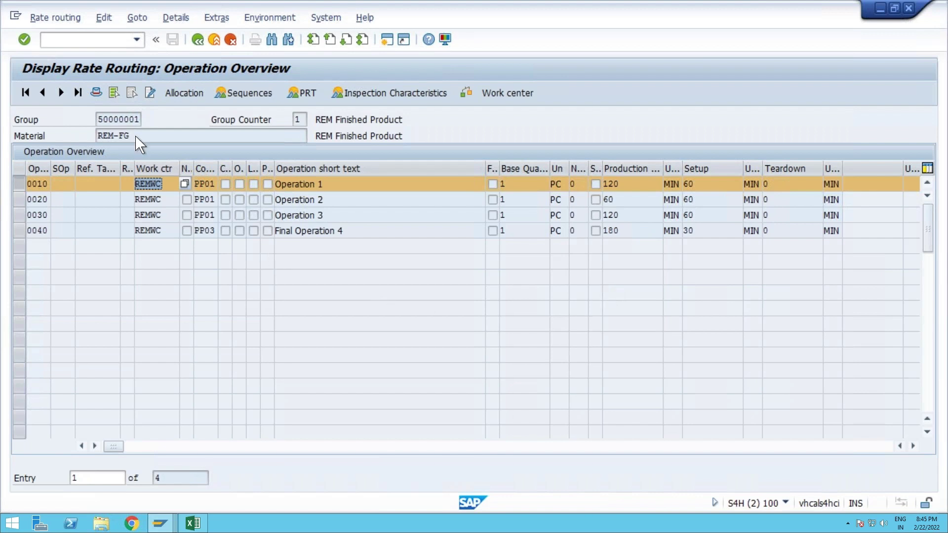
pyautogui.moveTo(97, 119); pyautogui.dragTo(148, 121)
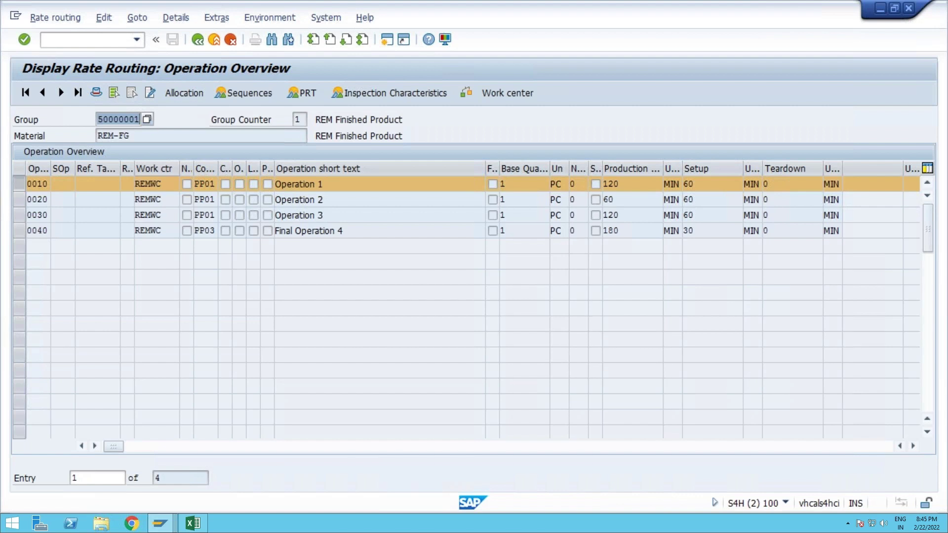
pyautogui.click(143, 119)
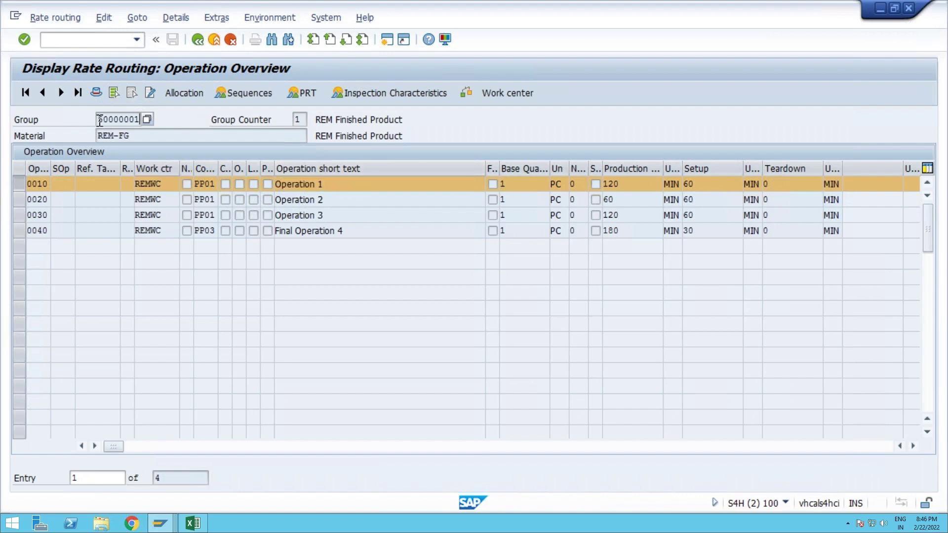
pyautogui.moveTo(97, 120); pyautogui.dragTo(158, 125)
pyautogui.click(158, 125)
# Start transaction CA22 and open the operation overview of rate routing group 50000001 with material and plant cleared
pyautogui.click(87, 41)
pyautogui.write('/nca22')
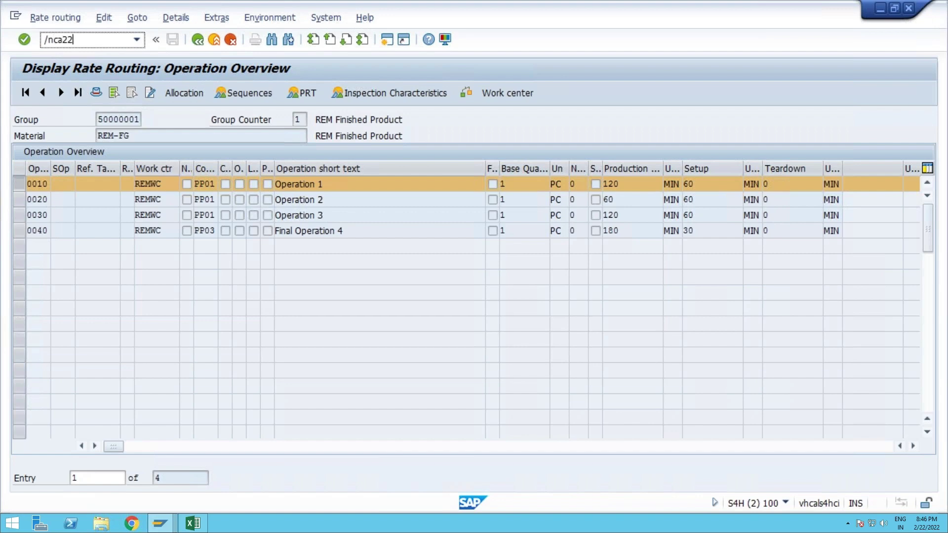
pyautogui.press('Return')
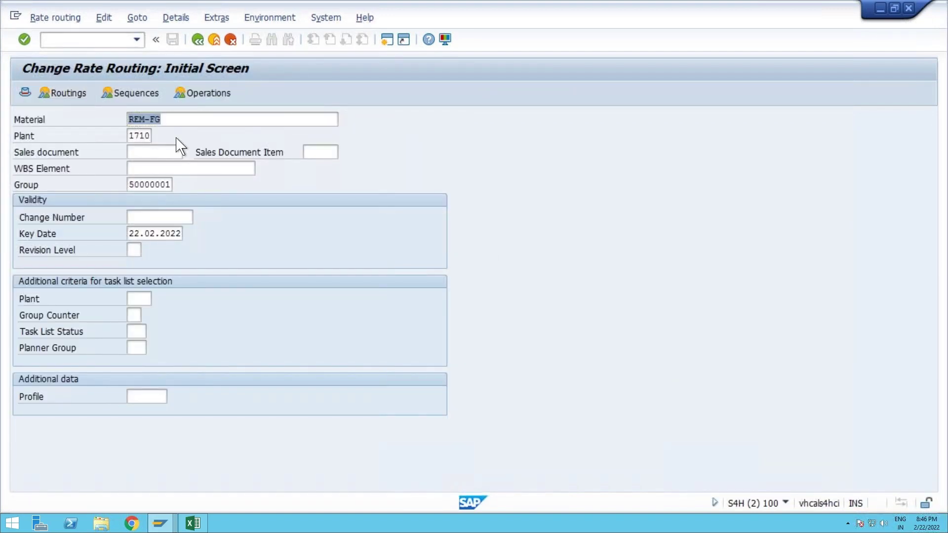
pyautogui.press('Delete')
pyautogui.press('Tab')
pyautogui.press('Delete')
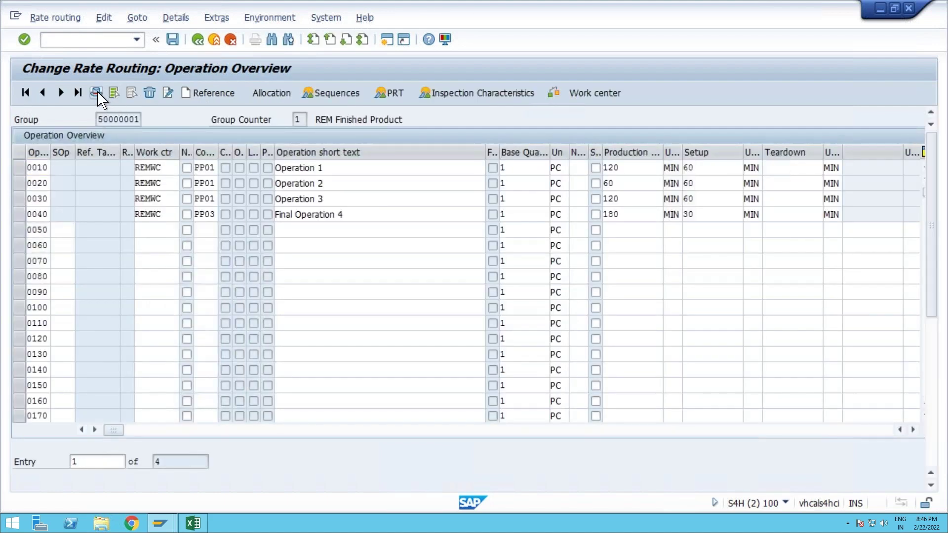
# Open the material assignment from the routing header and try to assign material REM-ENGINE to group counter 2
pyautogui.click(97, 93)
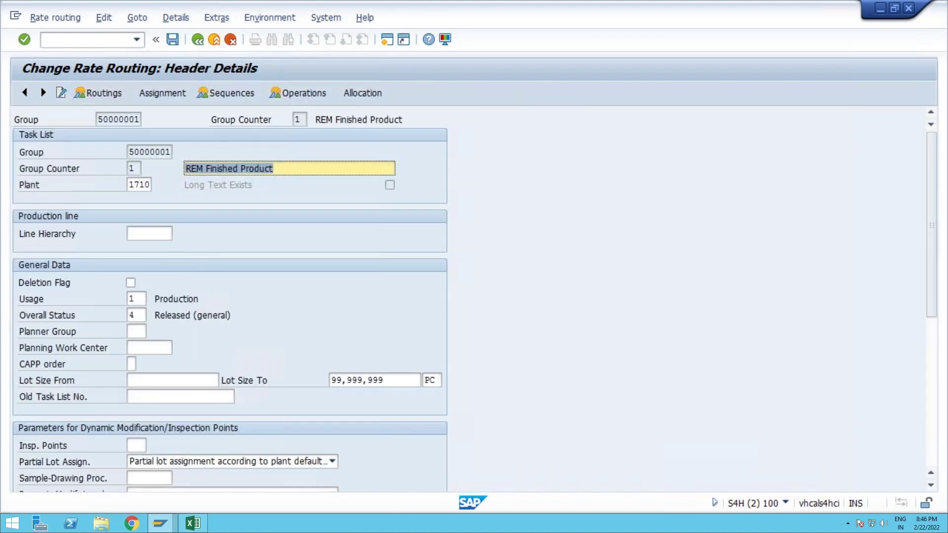
pyautogui.click(165, 93)
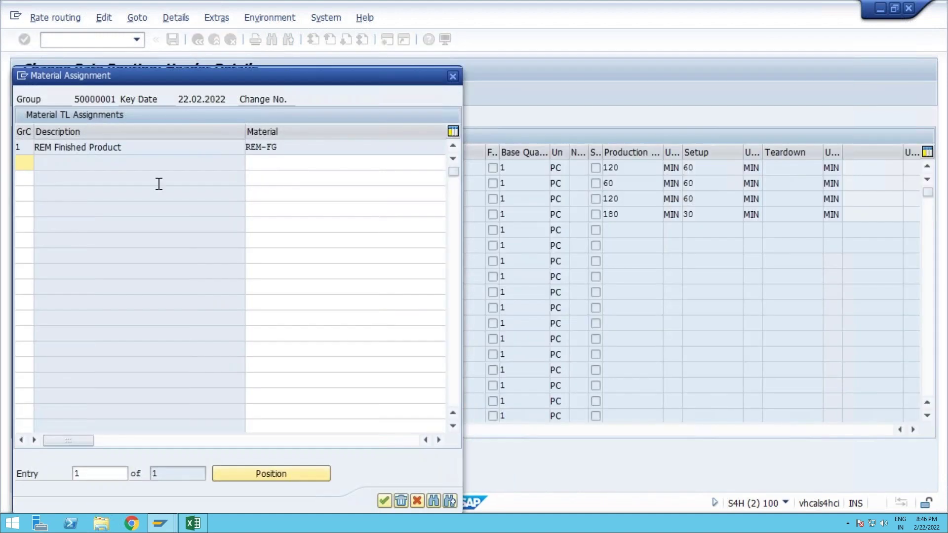
pyautogui.write('2')
pyautogui.click(283, 167)
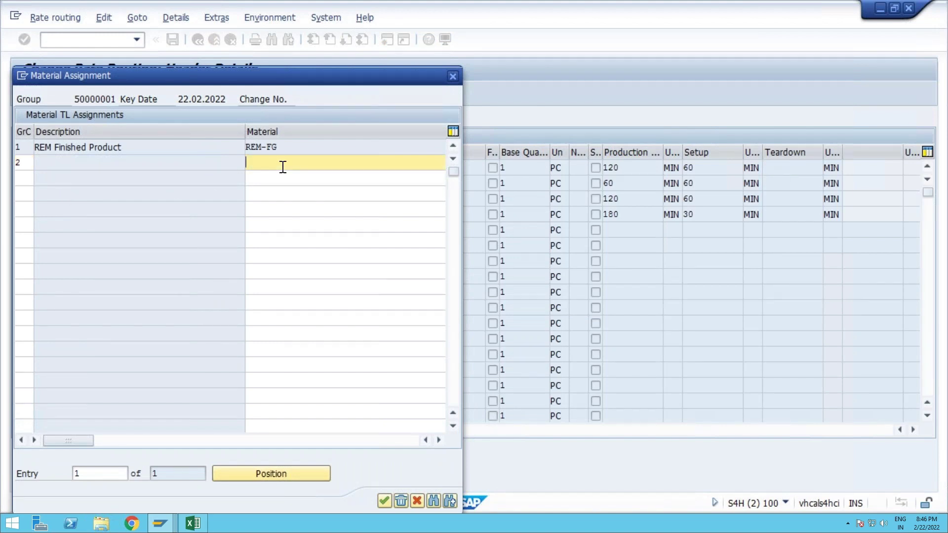
pyautogui.write('REM')
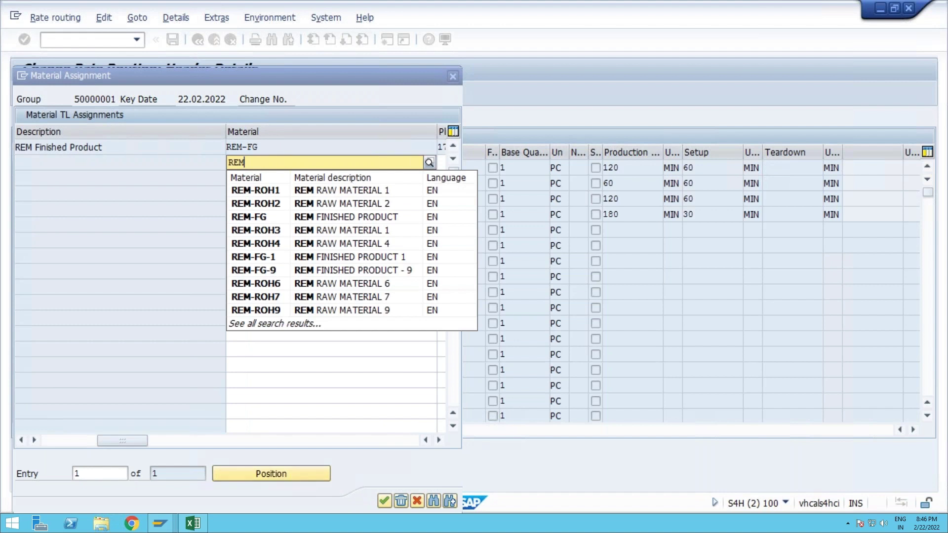
pyautogui.write(' en')
pyautogui.click(285, 193)
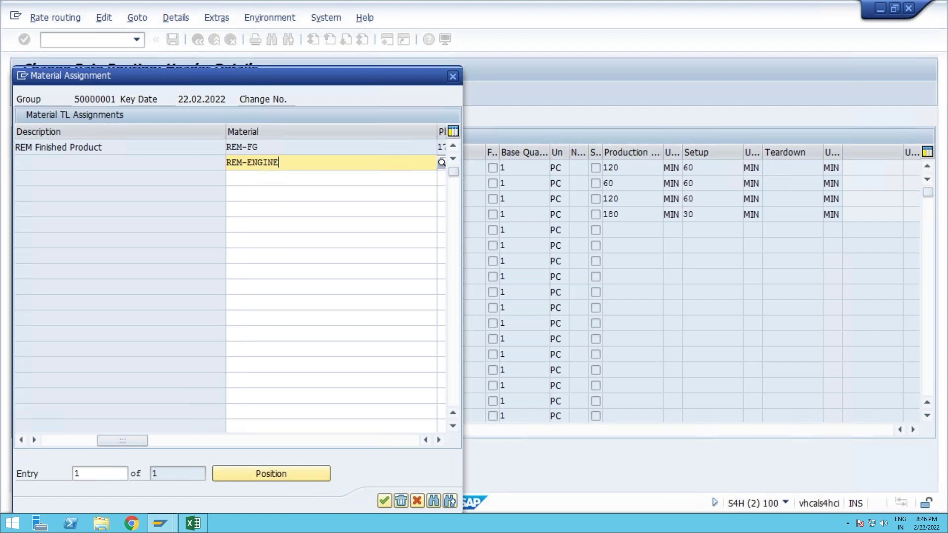
pyautogui.press('Return')
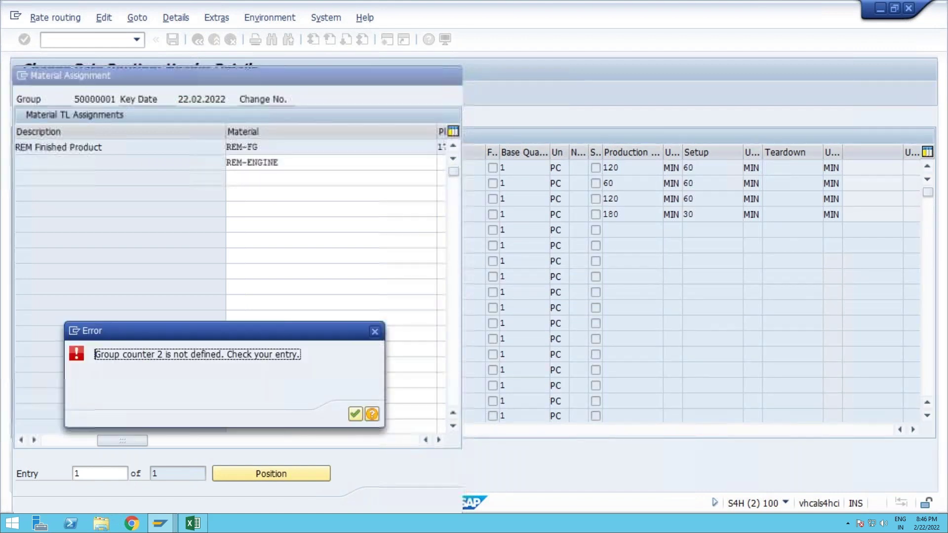
pyautogui.click(353, 415)
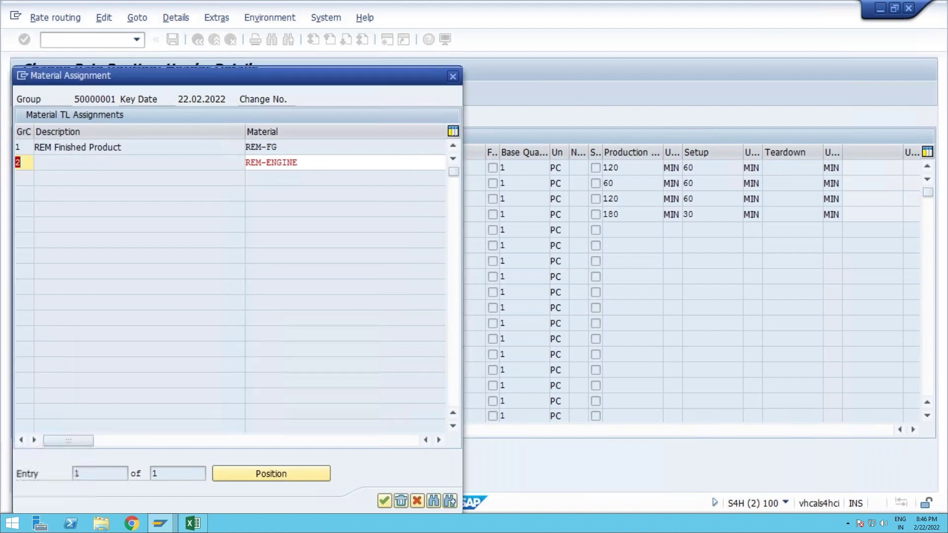
# Clear the group counter of the REM-ENGINE assignment row and try to confirm it with plant 1710
pyautogui.press('Return')
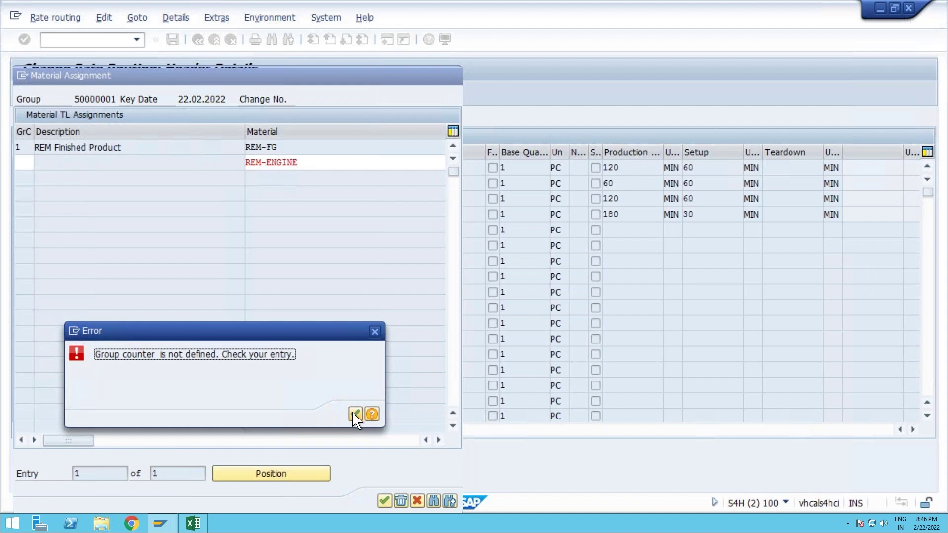
pyautogui.click(363, 413)
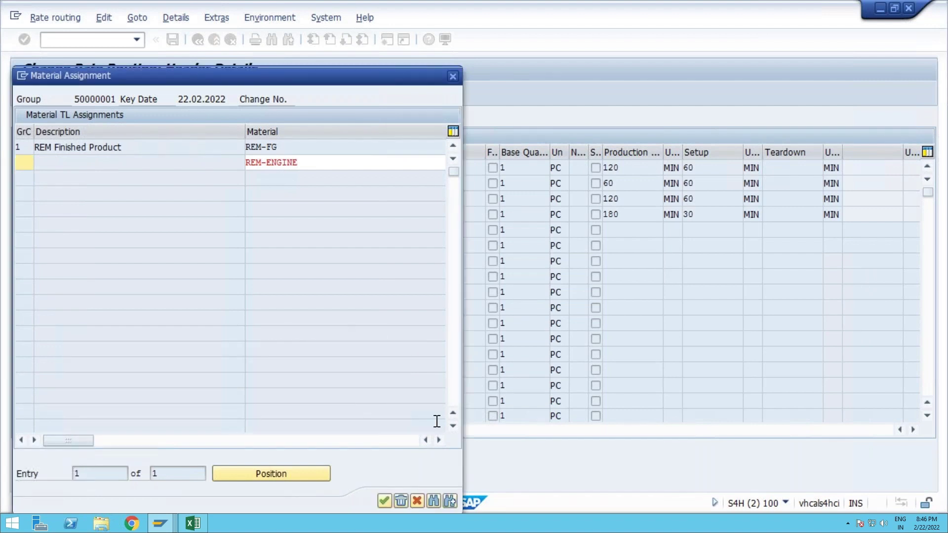
pyautogui.click(438, 439)
pyautogui.click(438, 440)
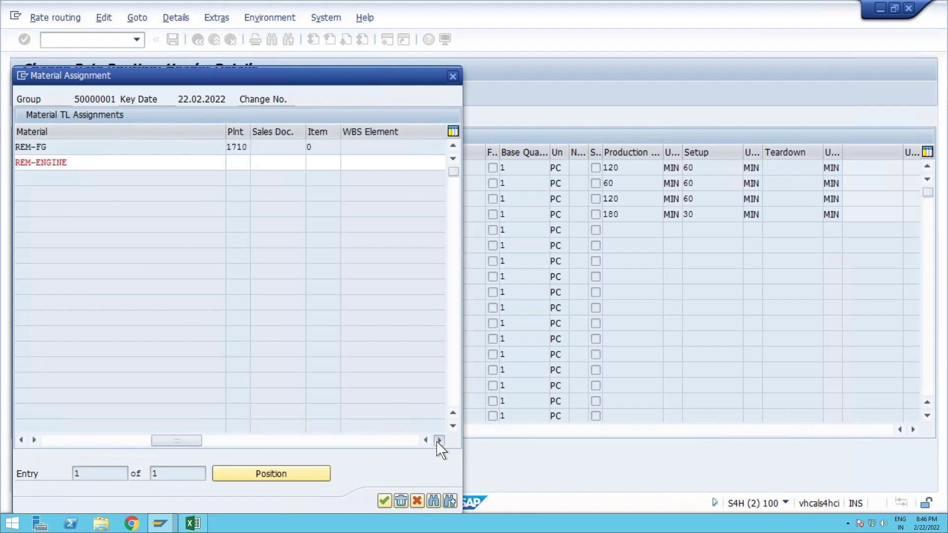
pyautogui.click(254, 440)
pyautogui.moveTo(295, 441); pyautogui.dragTo(212, 440)
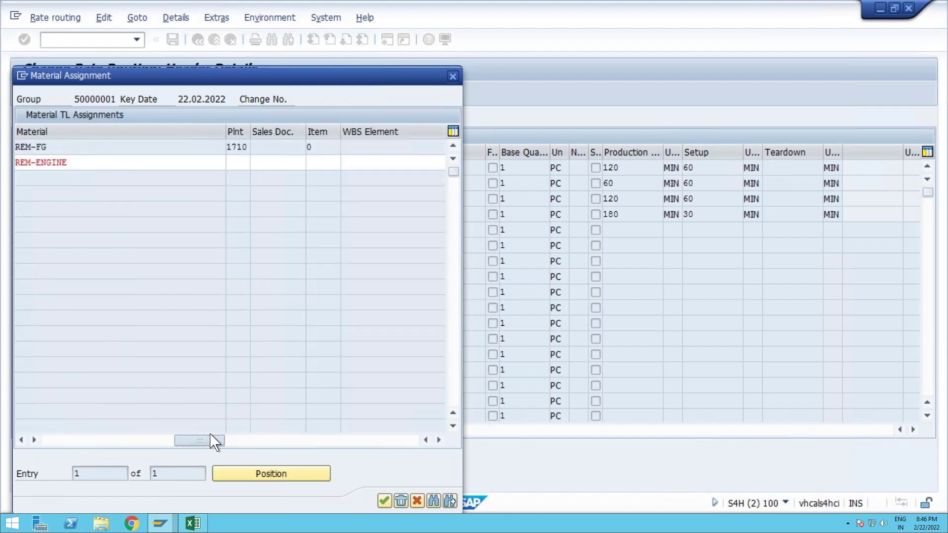
pyautogui.click(239, 162)
pyautogui.write('1710')
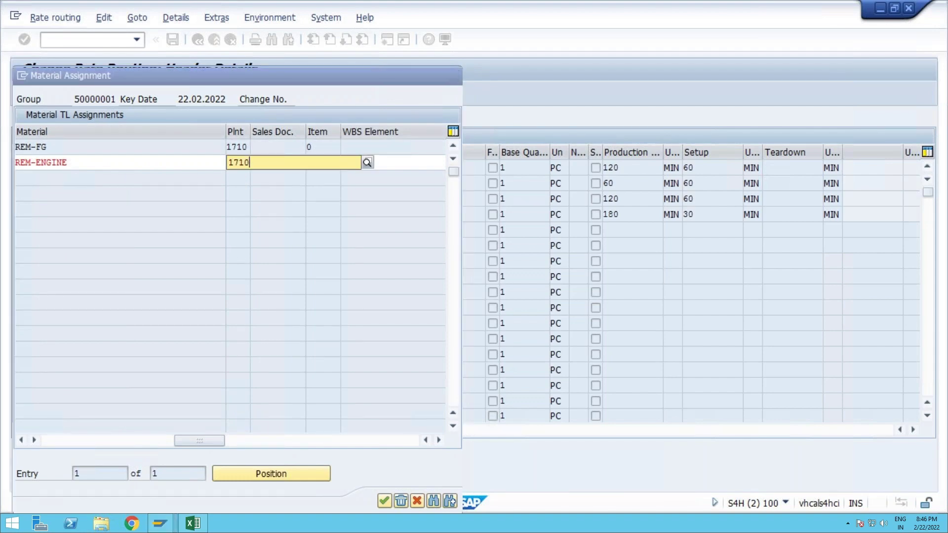
pyautogui.press('Return')
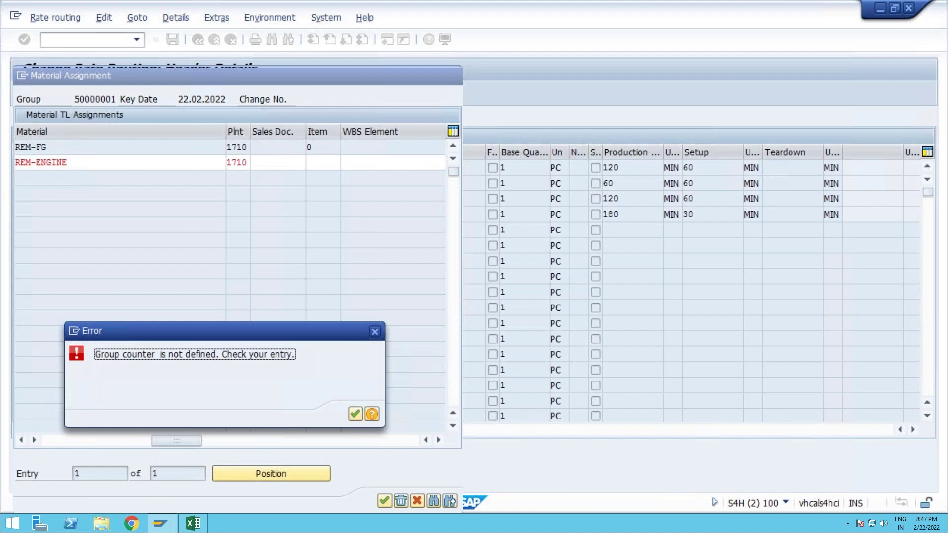
pyautogui.click(354, 414)
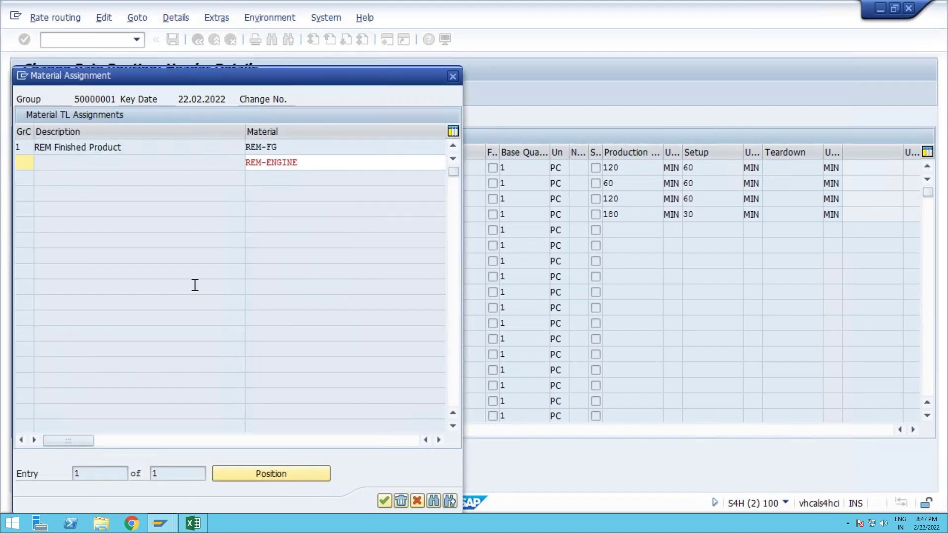
pyautogui.moveTo(310, 163); pyautogui.dragTo(239, 164)
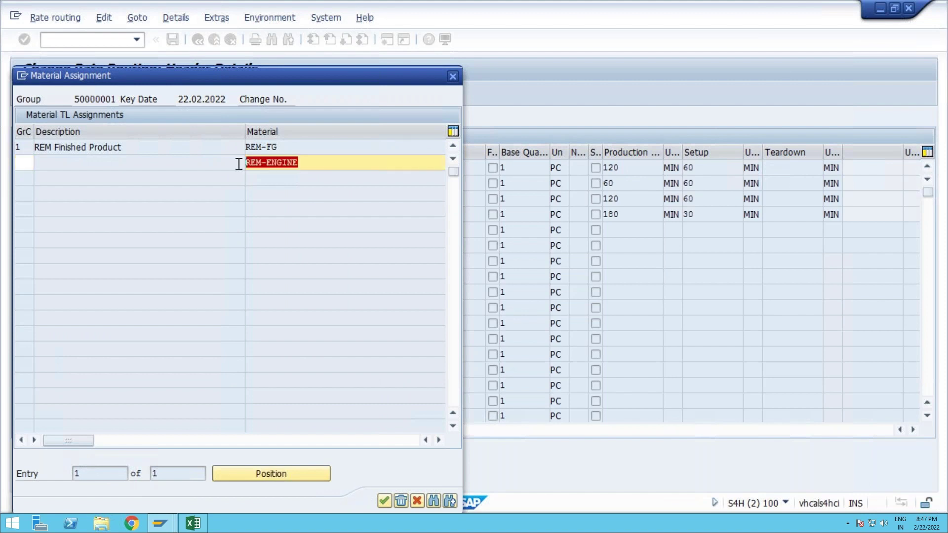
pyautogui.click(239, 164)
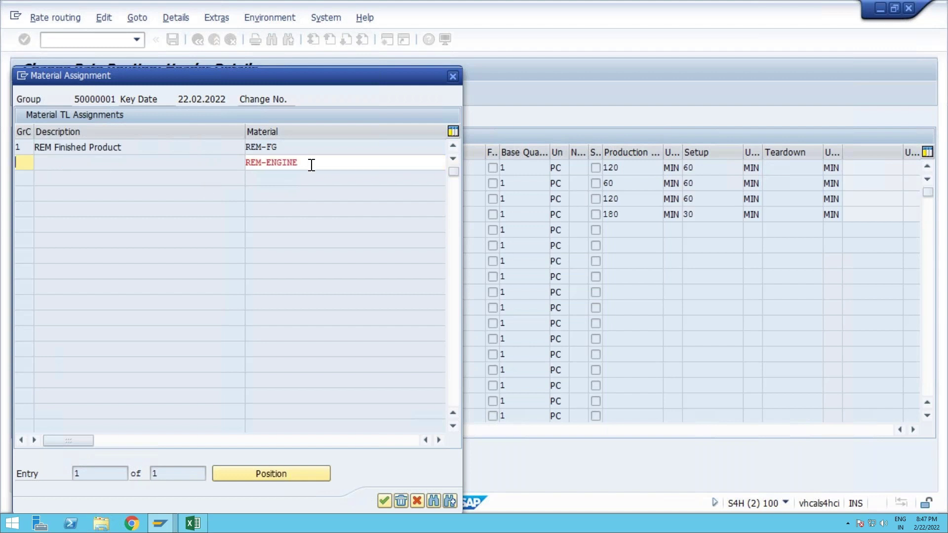
pyautogui.moveTo(309, 163); pyautogui.dragTo(198, 171)
pyautogui.press('Left')
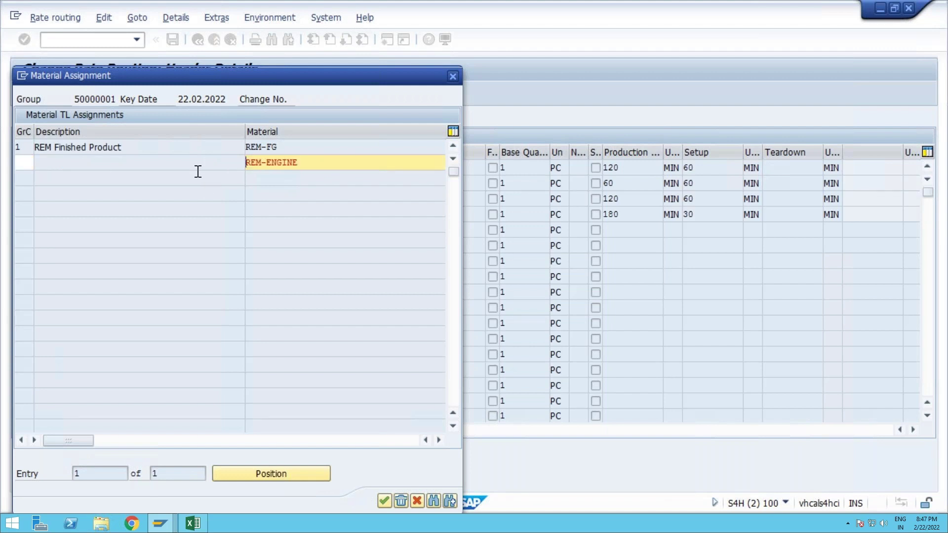
# Close the material assignment without saving and start the transaction for creating a rate routing
pyautogui.click(452, 76)
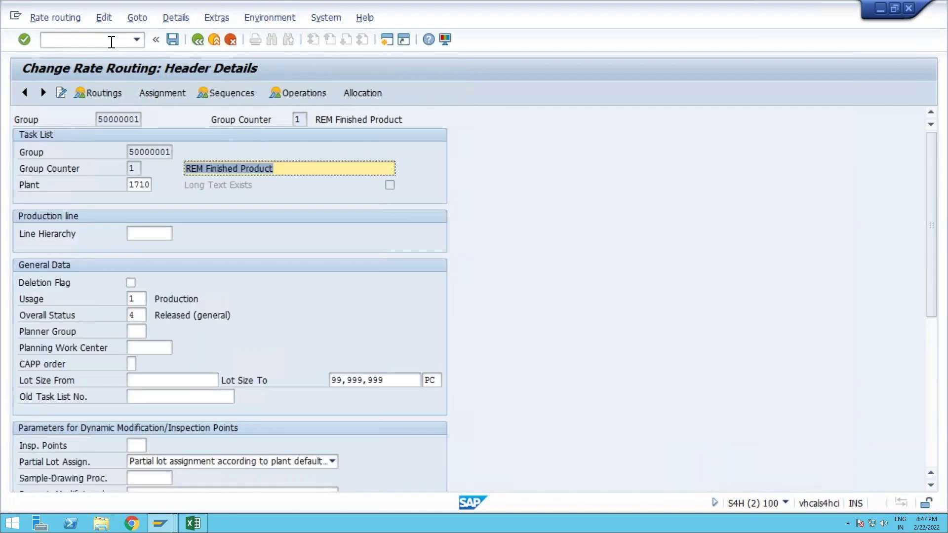
pyautogui.click(112, 42)
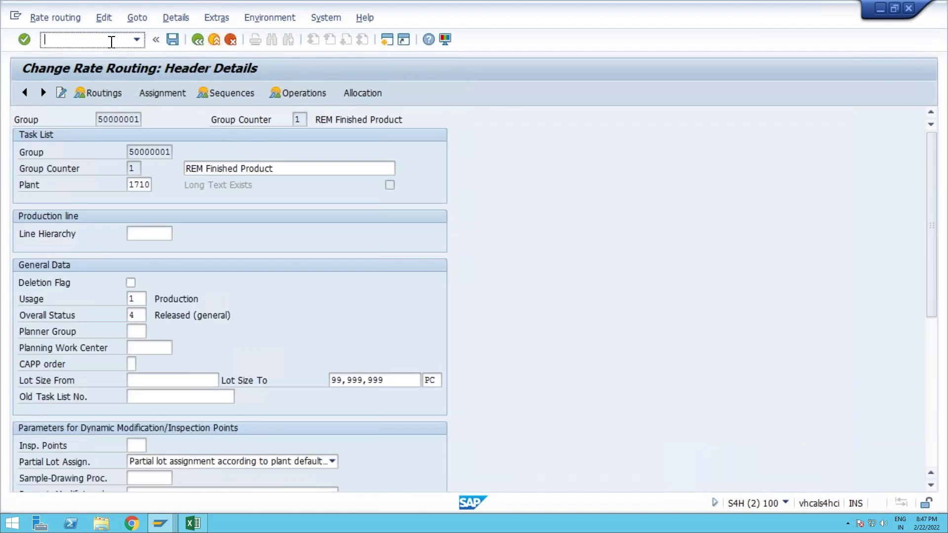
pyautogui.write('/n')
pyautogui.write('ca')
pyautogui.write('23')
pyautogui.press('Return')
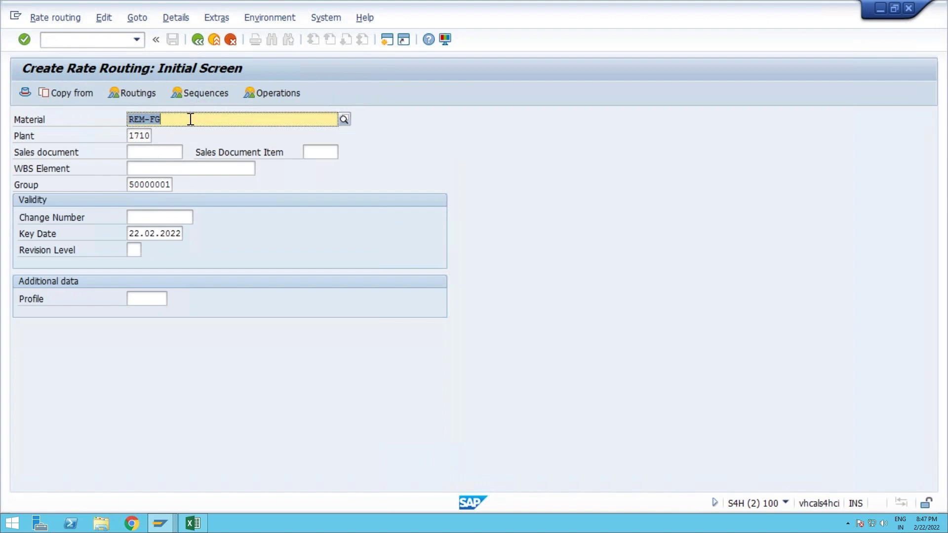
# Set the material to REM-ENGINE and open the new rate routing's header details in group 50000001, plant 1710
pyautogui.click(190, 119)
pyautogui.press('BackSpace')
pyautogui.press('BackSpace')
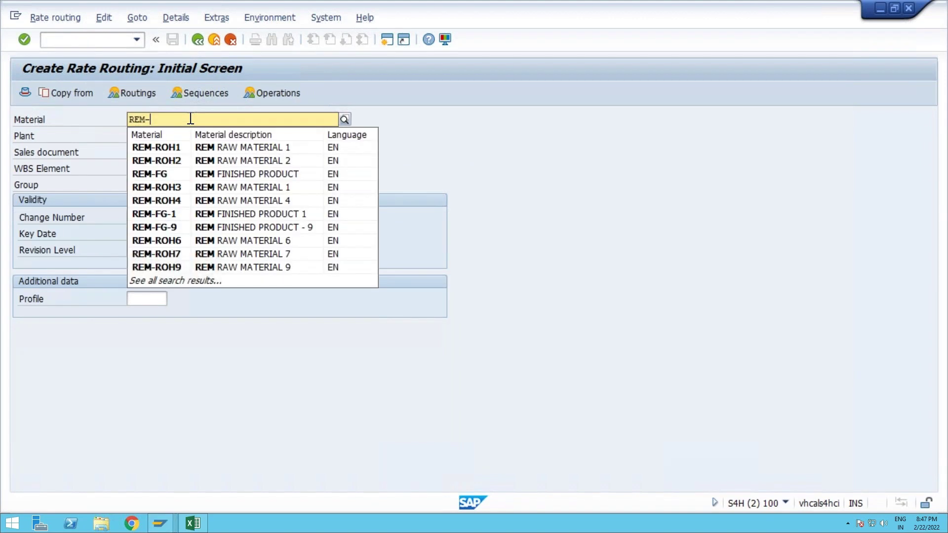
pyautogui.press('BackSpace')
pyautogui.write('eng')
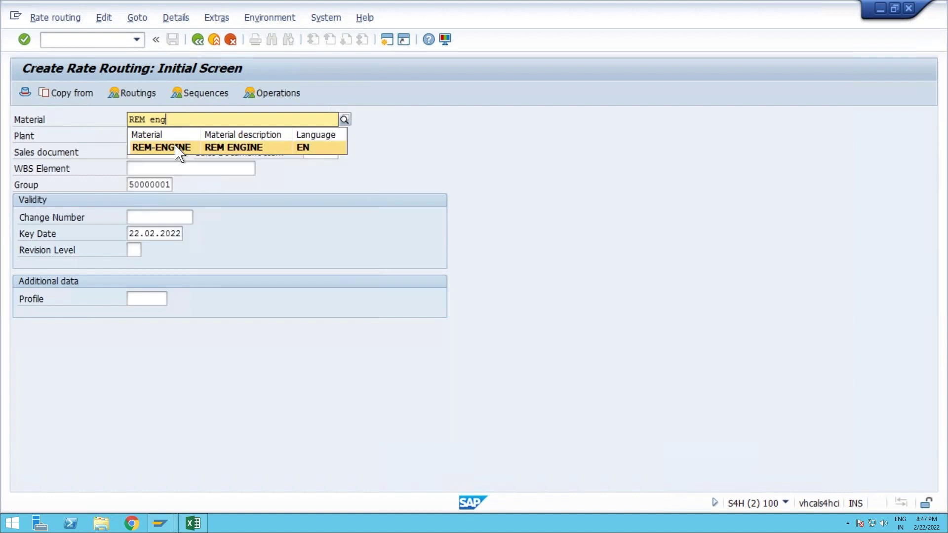
pyautogui.click(186, 148)
pyautogui.press('Return')
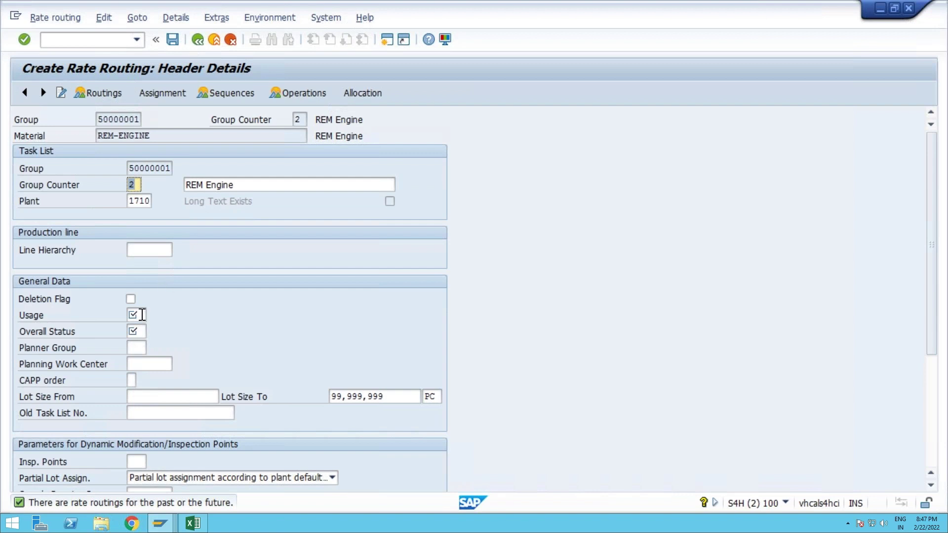
# Set the REM Engine routing's usage to 1 (Production) and its overall status to 4 (Released (general))
pyautogui.click(142, 315)
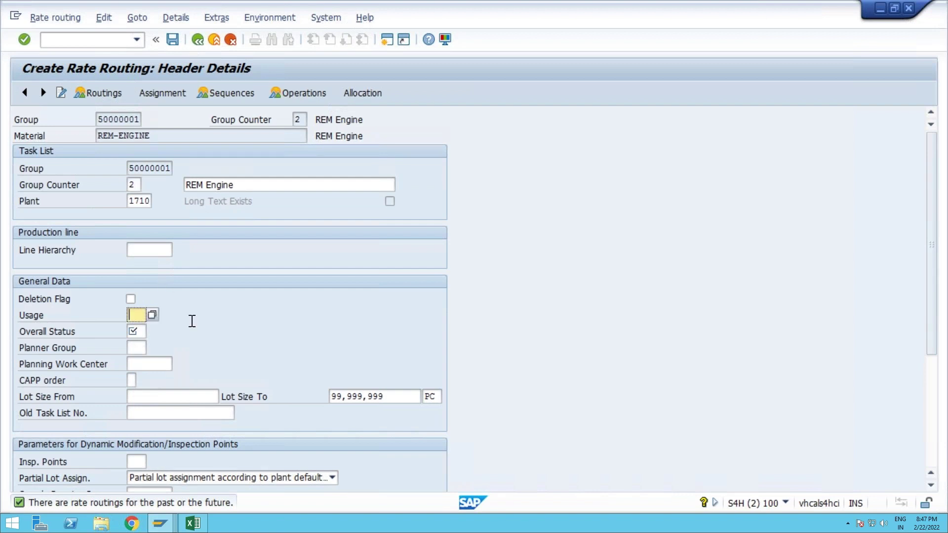
pyautogui.write('1')
pyautogui.press('Return')
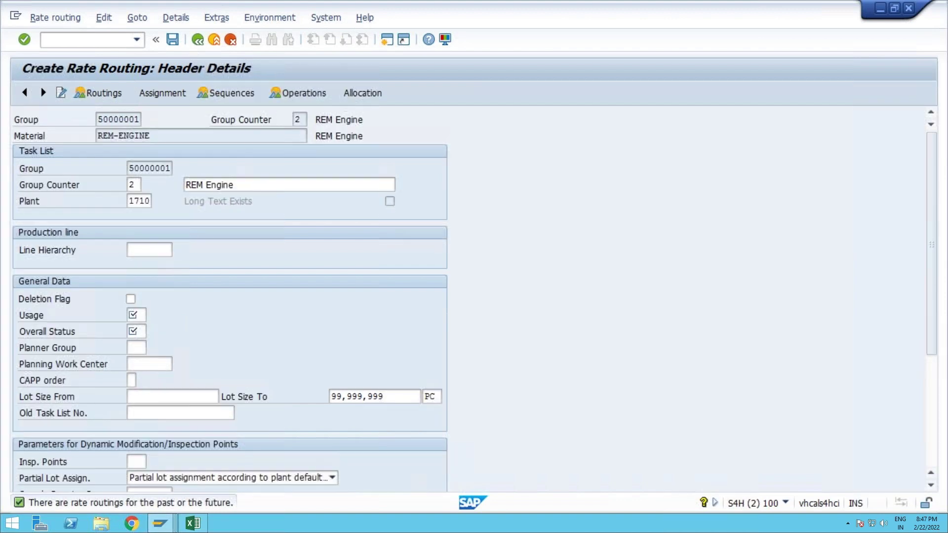
pyautogui.press('F4')
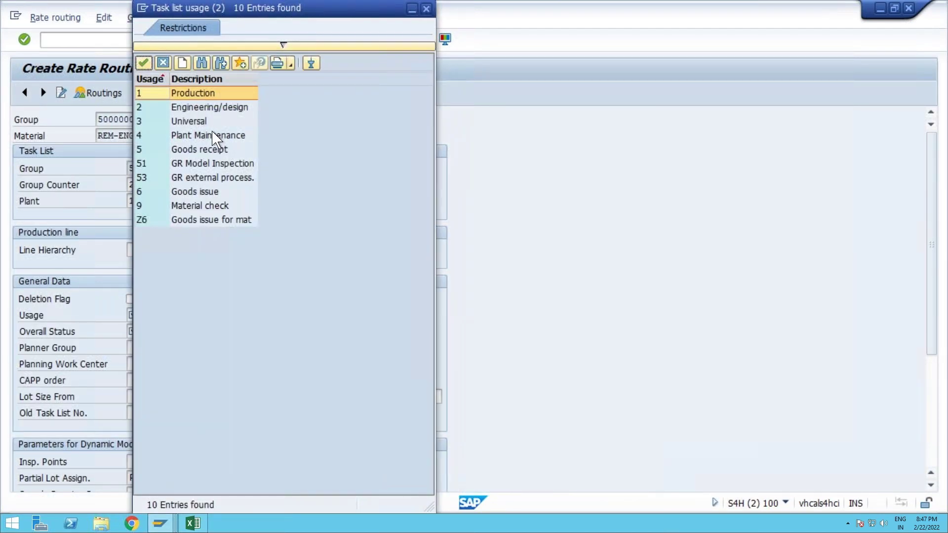
pyautogui.doubleClick(203, 93)
pyautogui.click(143, 330)
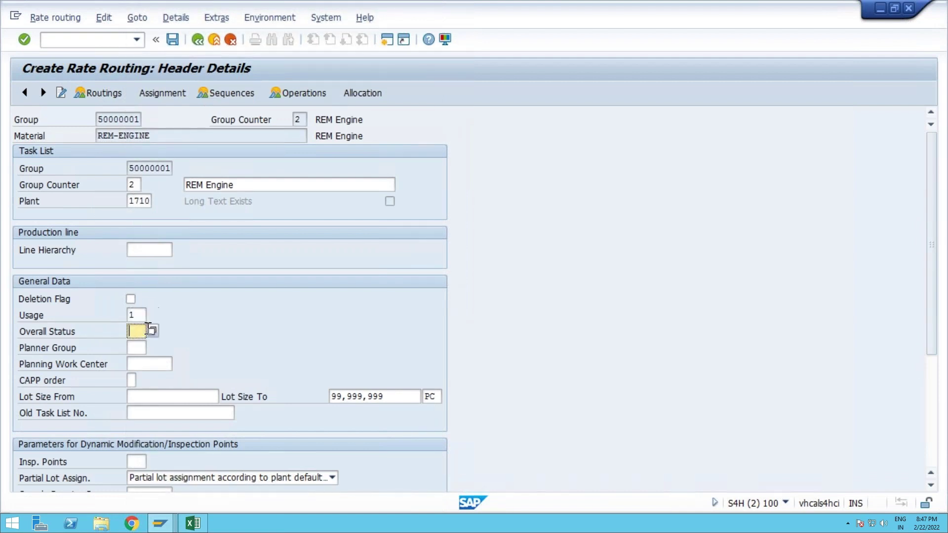
pyautogui.click(153, 332)
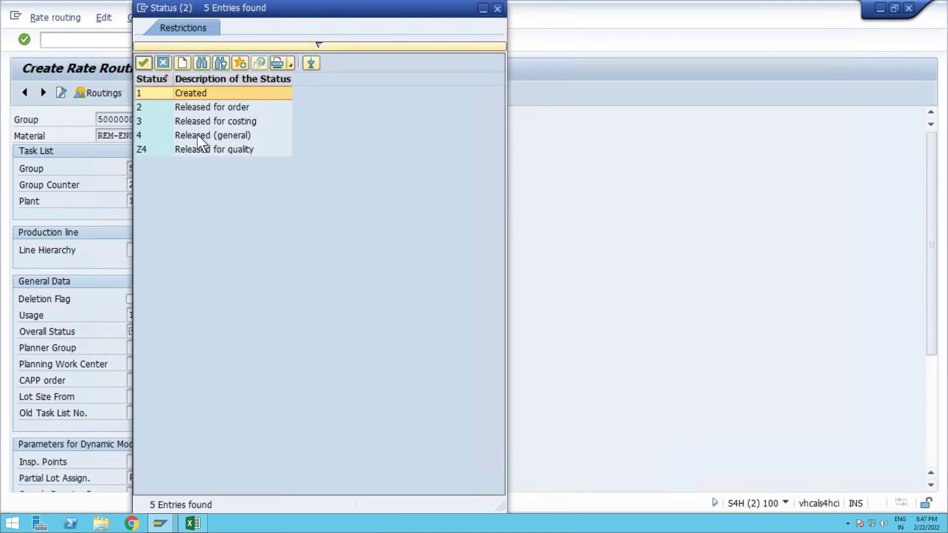
pyautogui.doubleClick(200, 141)
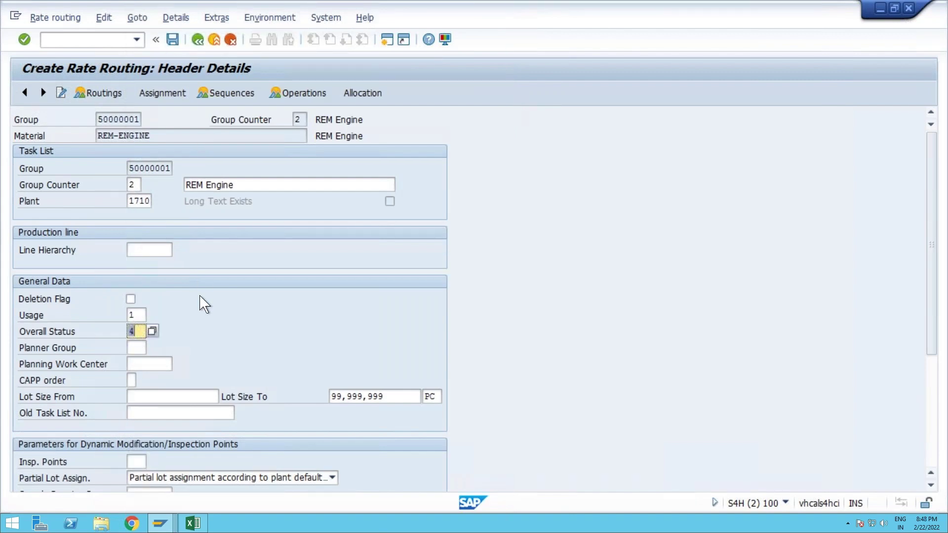
# Open the operation overview of the REM Engine routing and save the routing without entering any operations
pyautogui.scroll(-3, 204, 304)
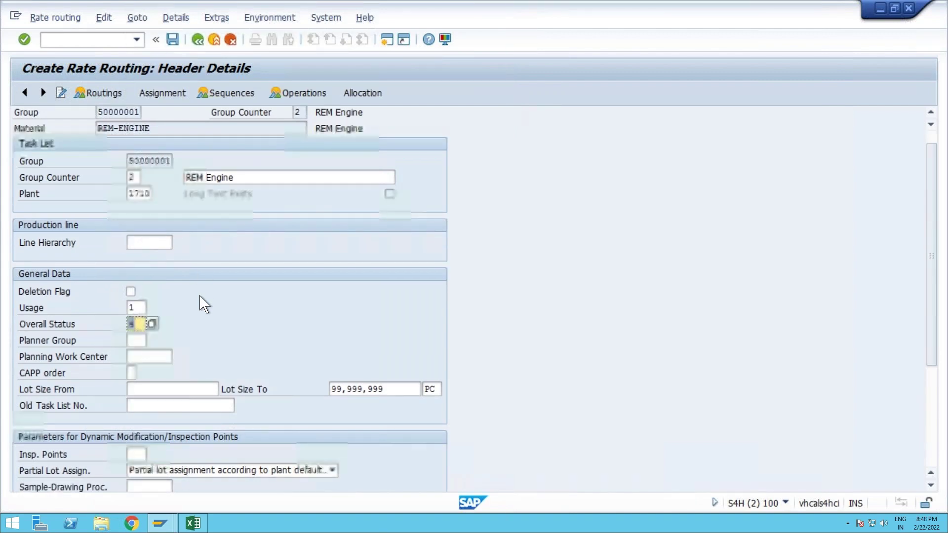
pyautogui.scroll(3, 204, 303)
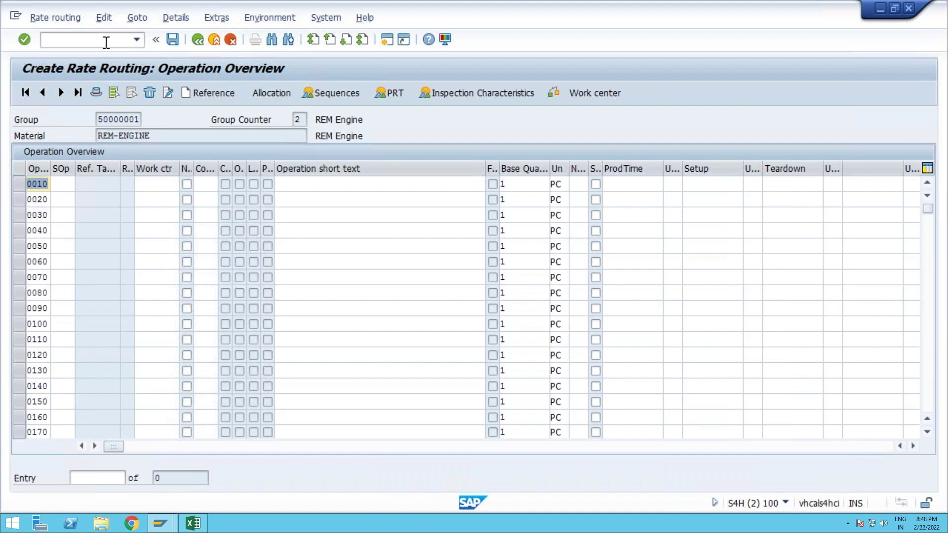
pyautogui.click(172, 40)
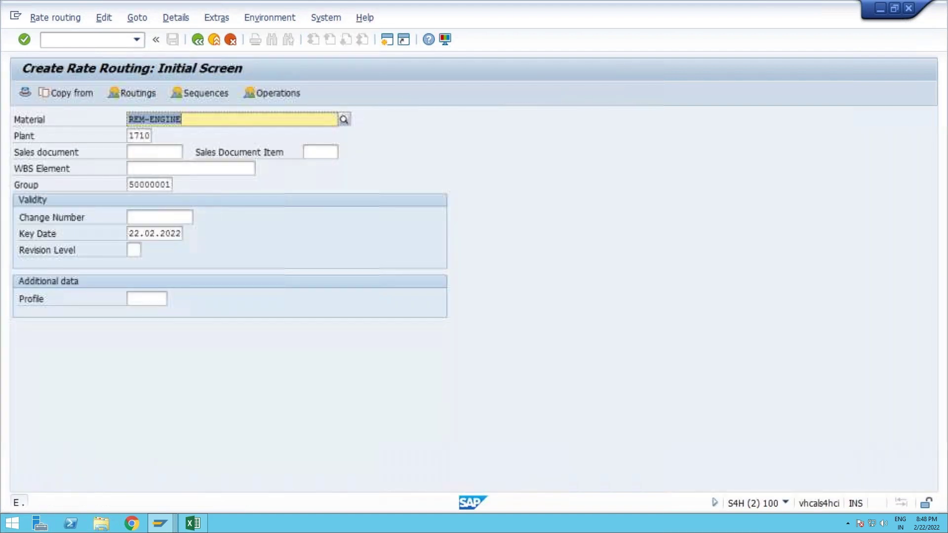
pyautogui.click(131, 185)
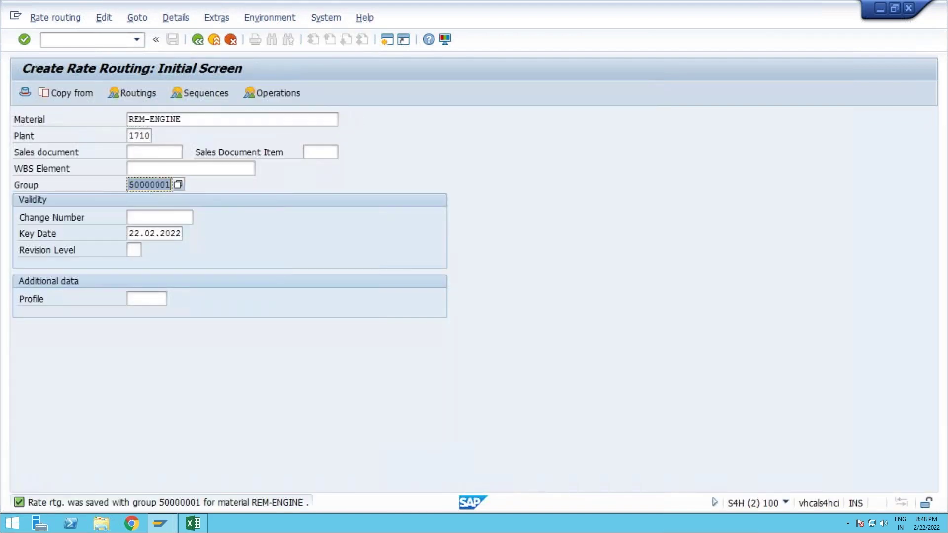
# Start transaction CA22 and open the header overview of rate routing group 50000001 with material and plant cleared
pyautogui.click(84, 39)
pyautogui.write('/n')
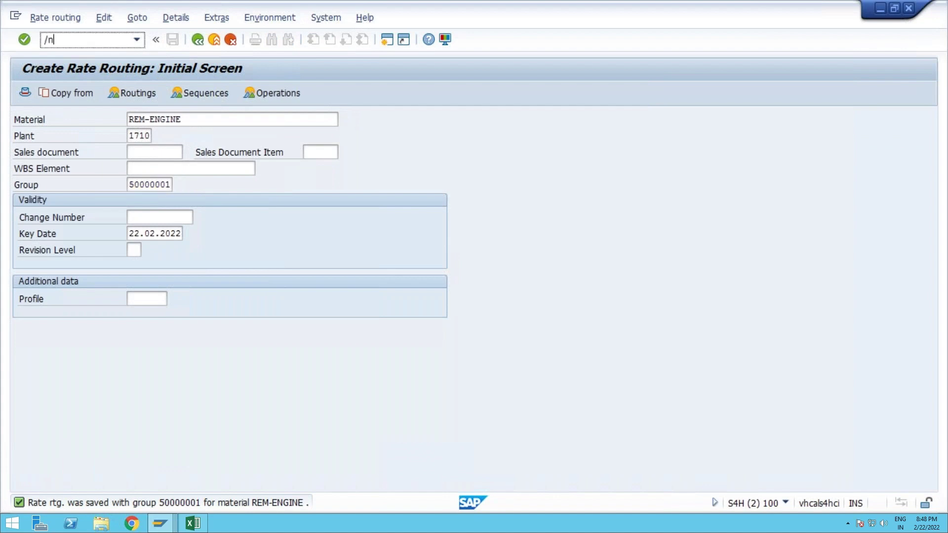
pyautogui.write('d')
pyautogui.write('22')
pyautogui.press('Return')
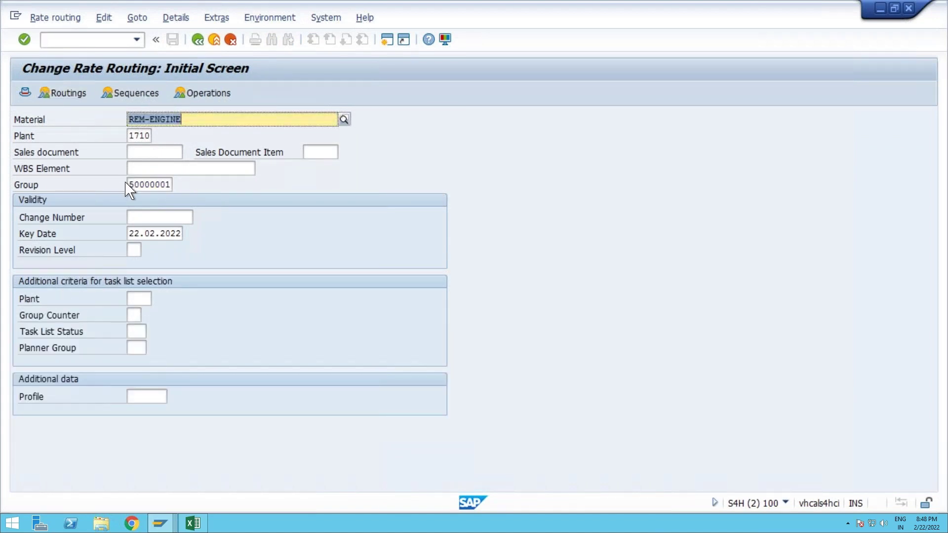
pyautogui.press('Delete')
pyautogui.press('Tab')
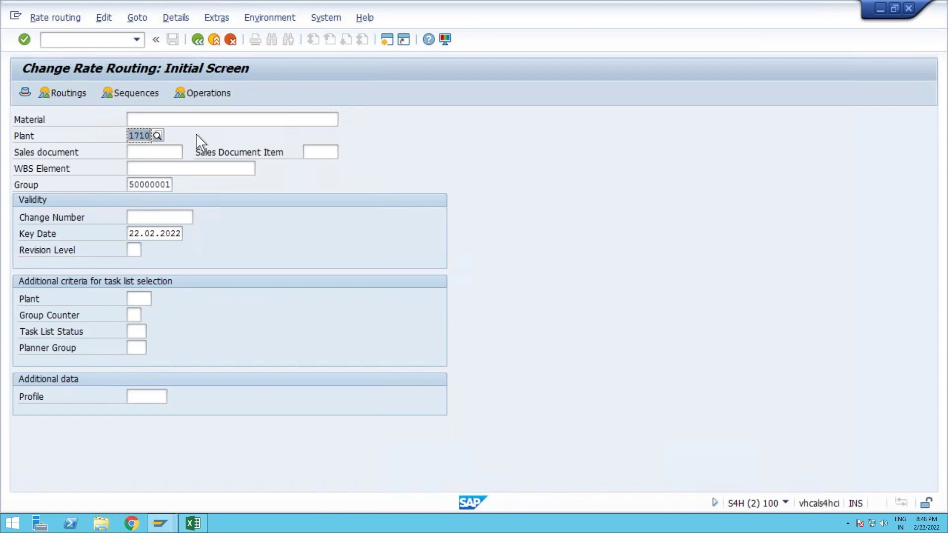
pyautogui.press('Delete')
pyautogui.press('Return')
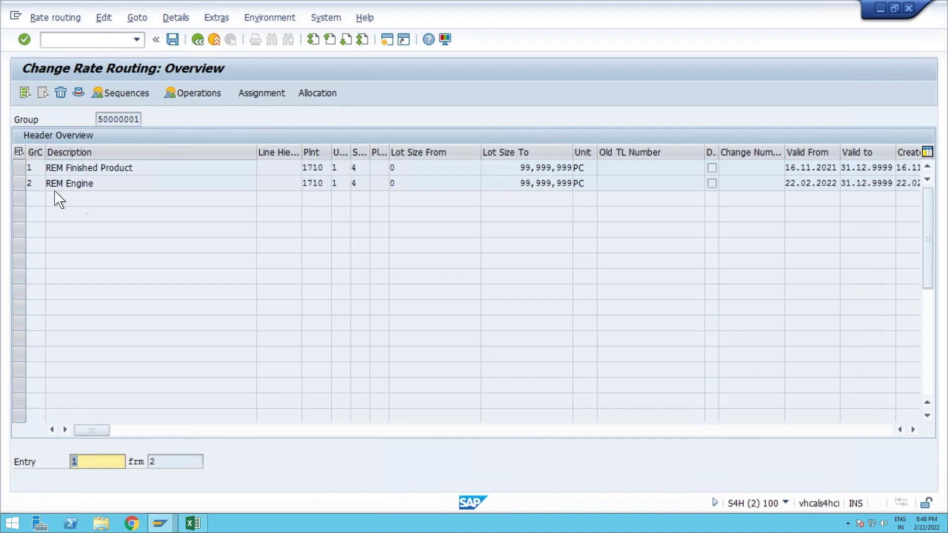
# Examine all columns of the group's material assignments, including the REM-ENGINE row, and close the assignment dialog
pyautogui.click(244, 99)
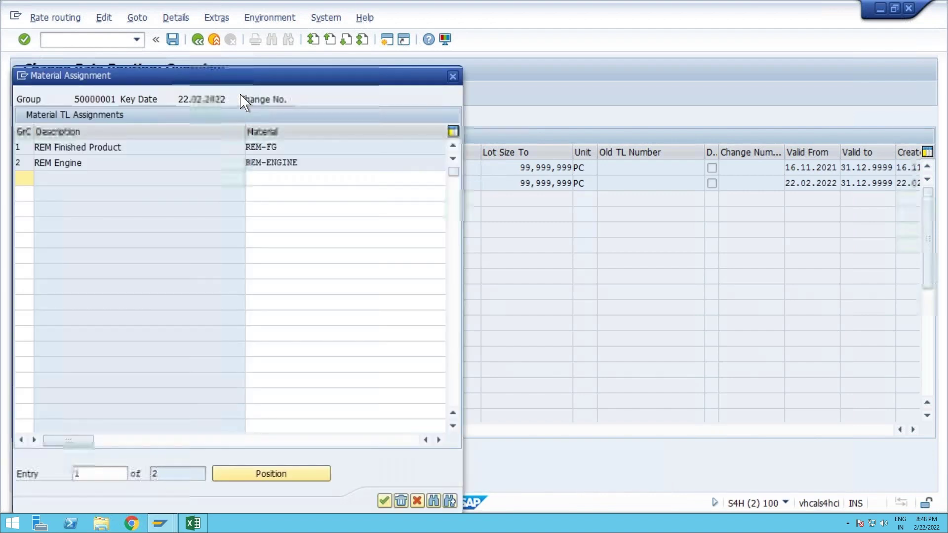
pyautogui.click(438, 440)
pyautogui.click(438, 440)
pyautogui.click(438, 440)
pyautogui.click(438, 440)
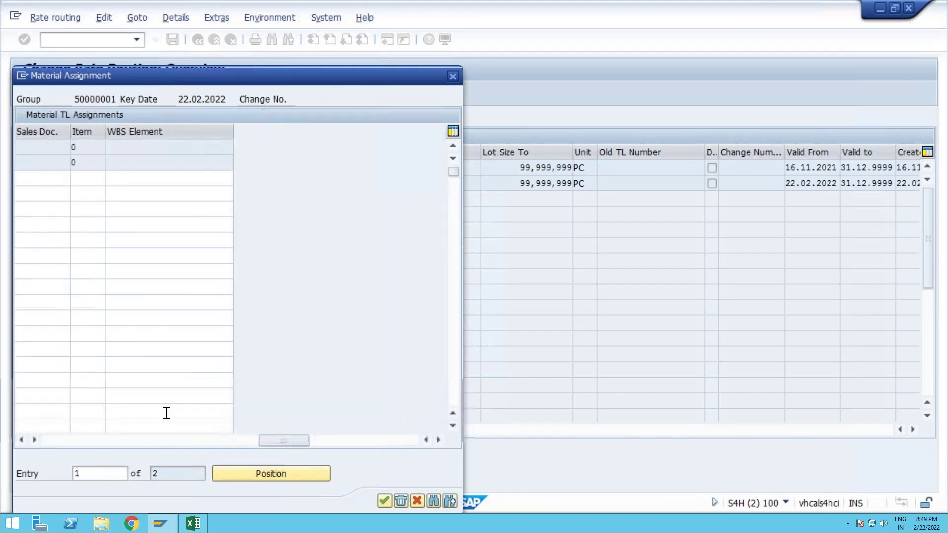
pyautogui.click(44, 440)
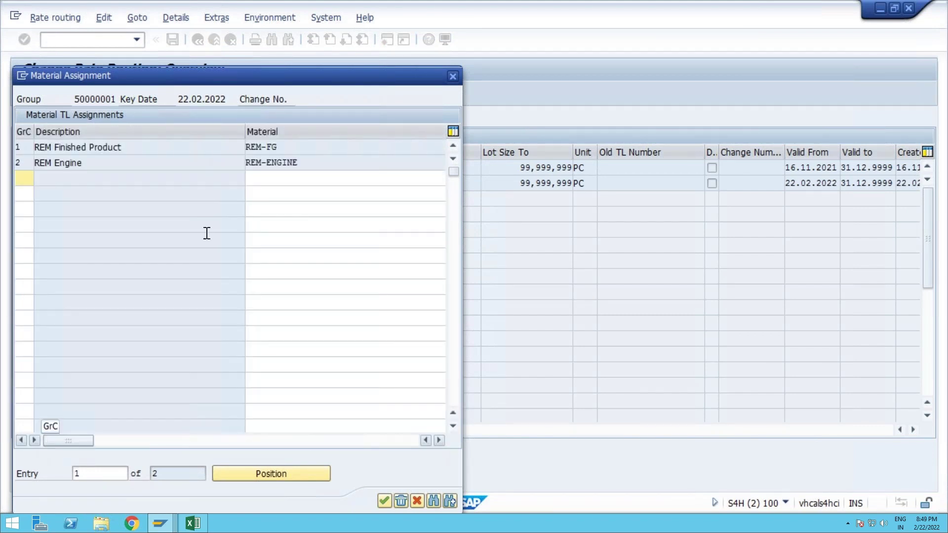
pyautogui.click(456, 75)
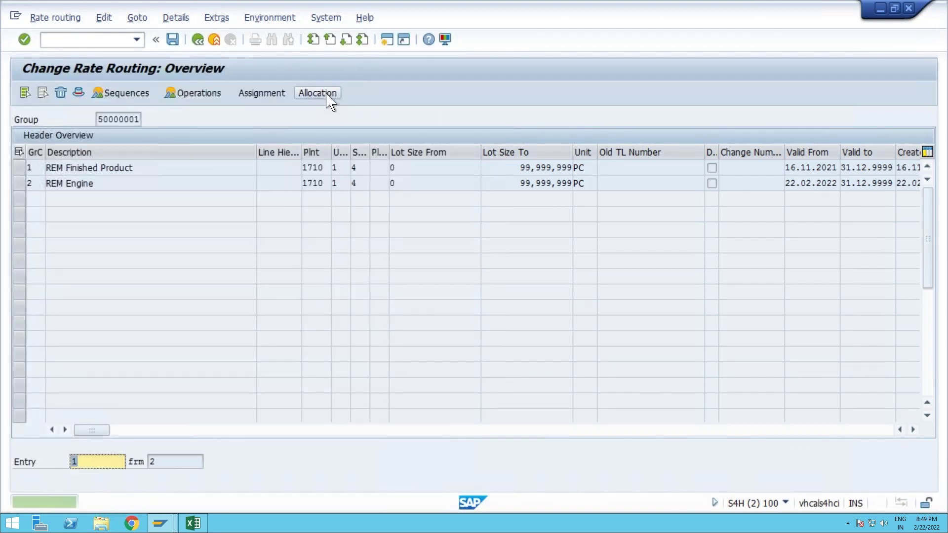
# Open the component allocation of the REM Engine routing with REM-ENGINE as the BOM material
pyautogui.click(20, 183)
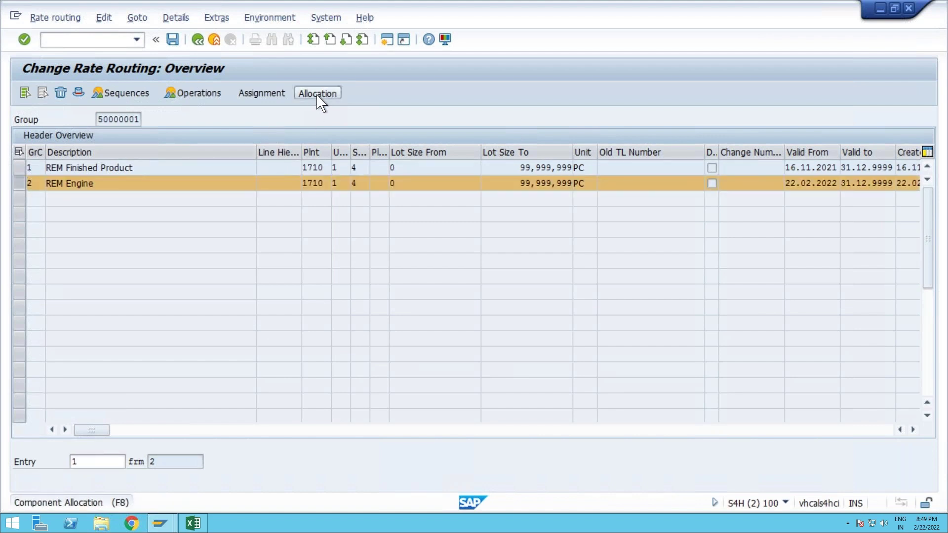
pyautogui.click(318, 94)
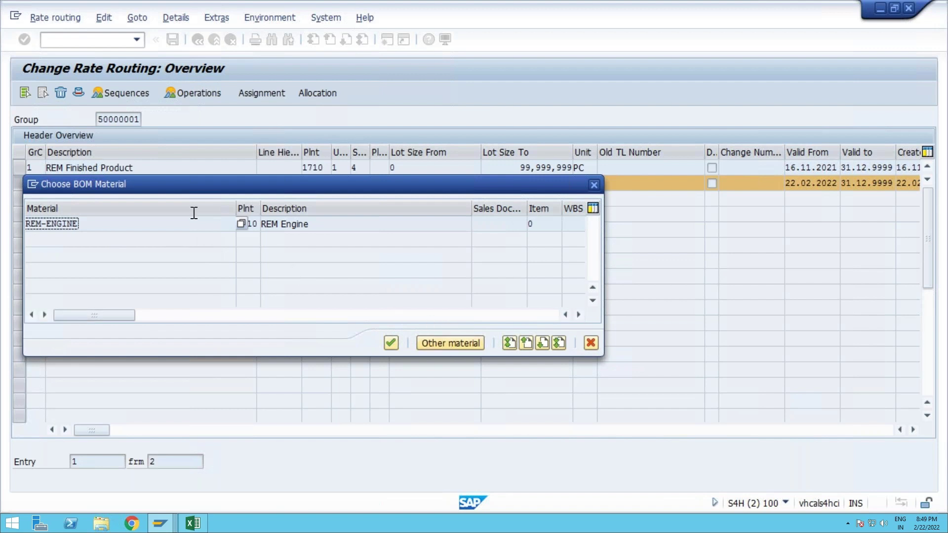
pyautogui.doubleClick(59, 222)
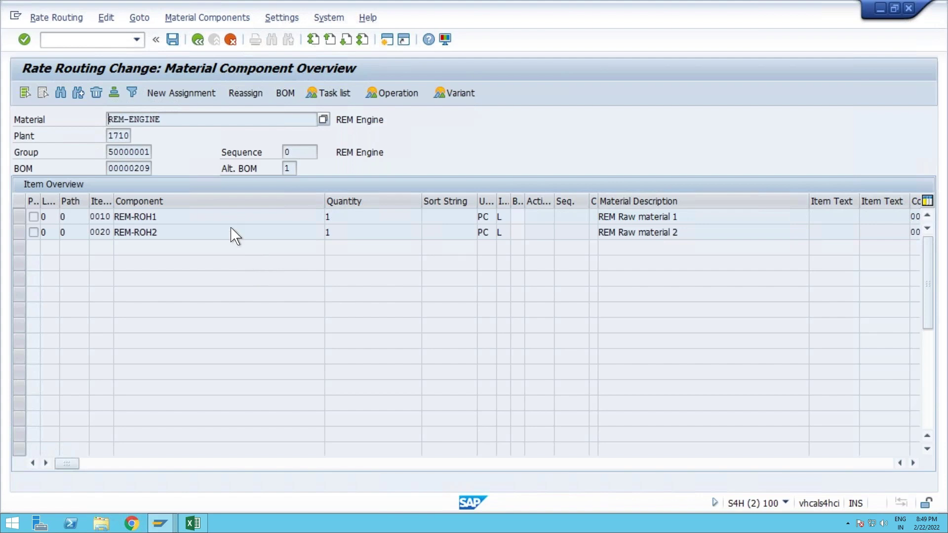
# Open the operation overview of group counter 2, try to delete the selected objects, and go back to the sequence overview
pyautogui.click(386, 97)
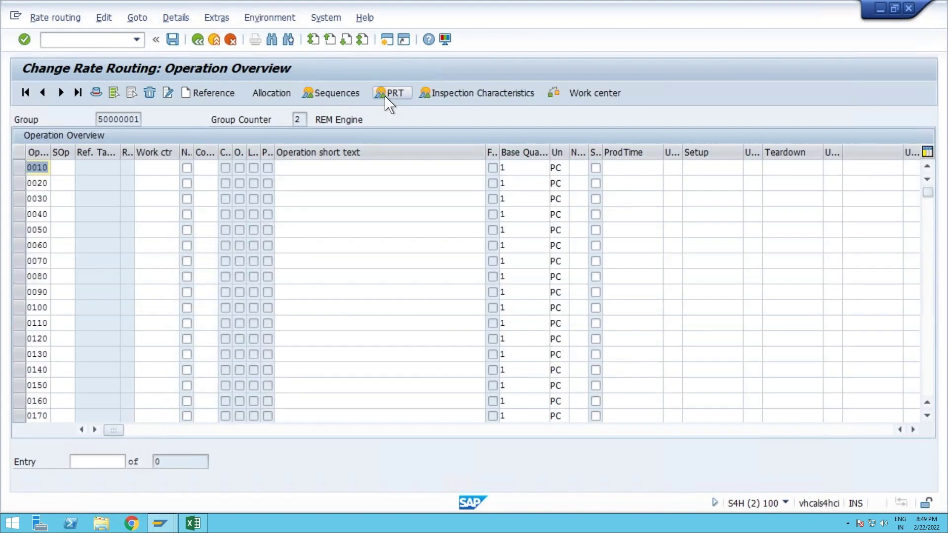
pyautogui.click(149, 93)
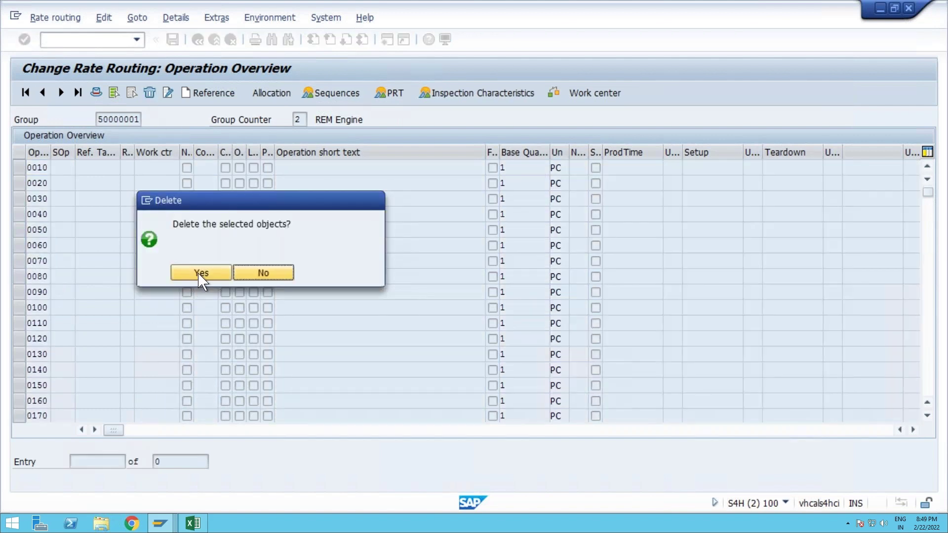
pyautogui.click(201, 273)
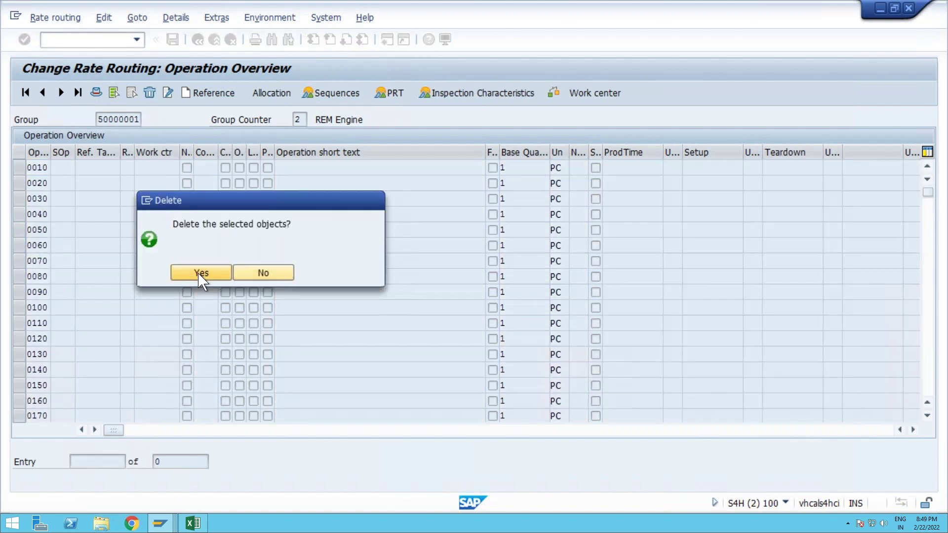
pyautogui.click(190, 41)
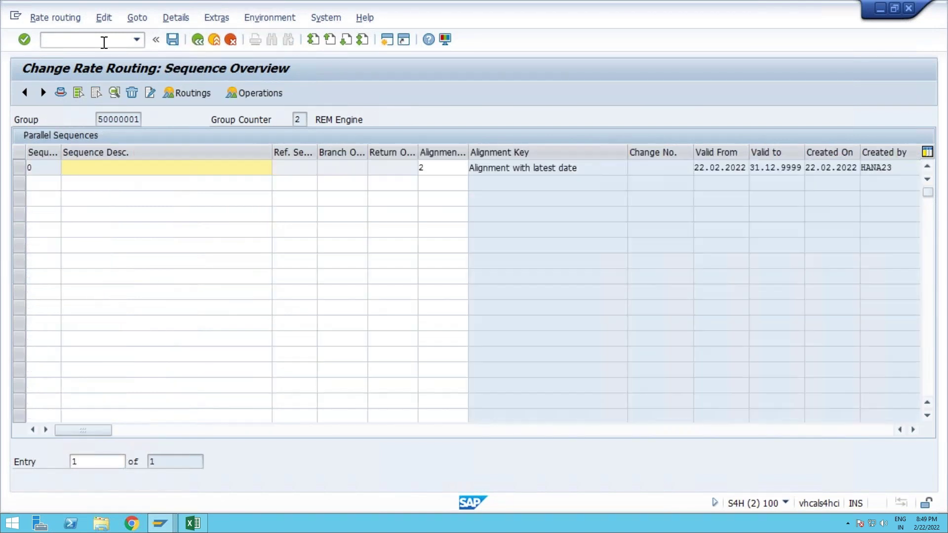
# Restart transaction CA22, clear the material and plant, and reopen the header overview of group 50000001
pyautogui.click(104, 41)
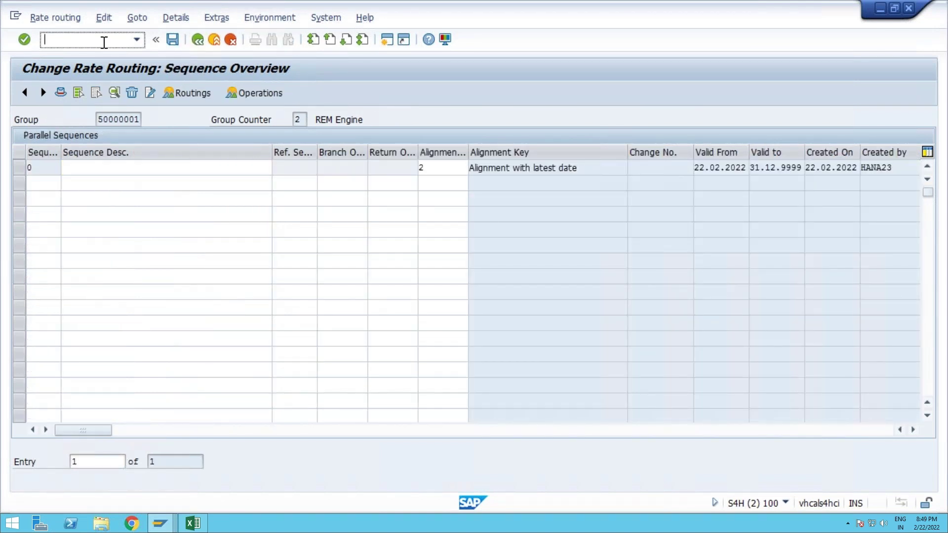
pyautogui.write('/nca22')
pyautogui.press('Return')
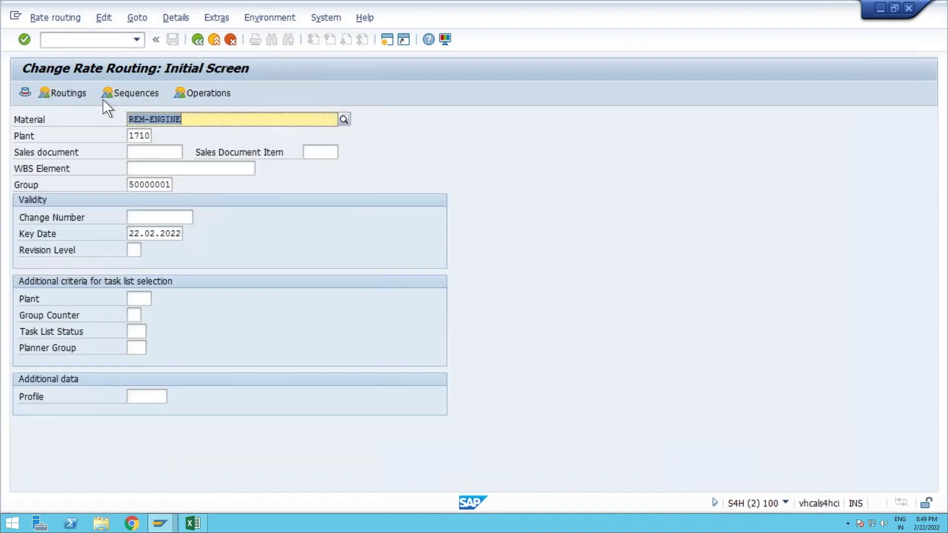
pyautogui.press('Delete')
pyautogui.press('Tab')
pyautogui.press('Delete')
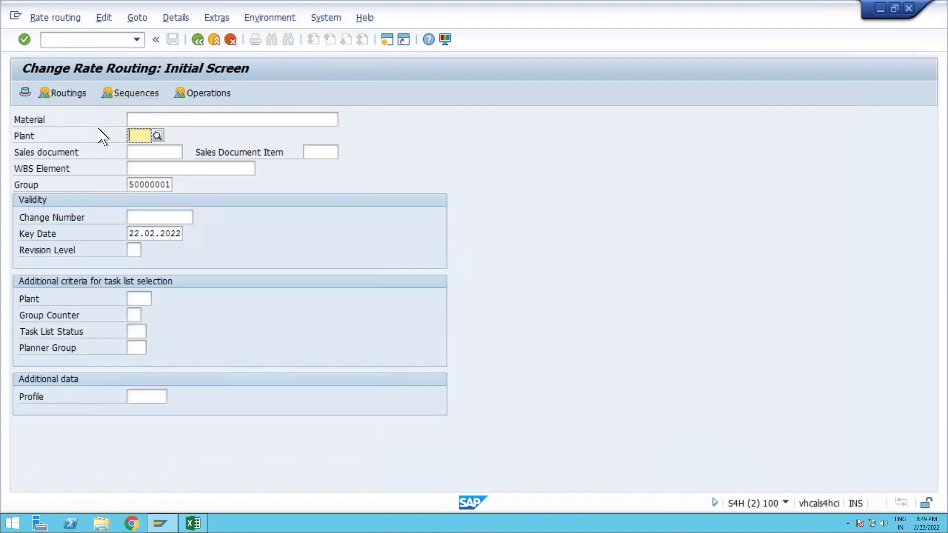
pyautogui.press('Return')
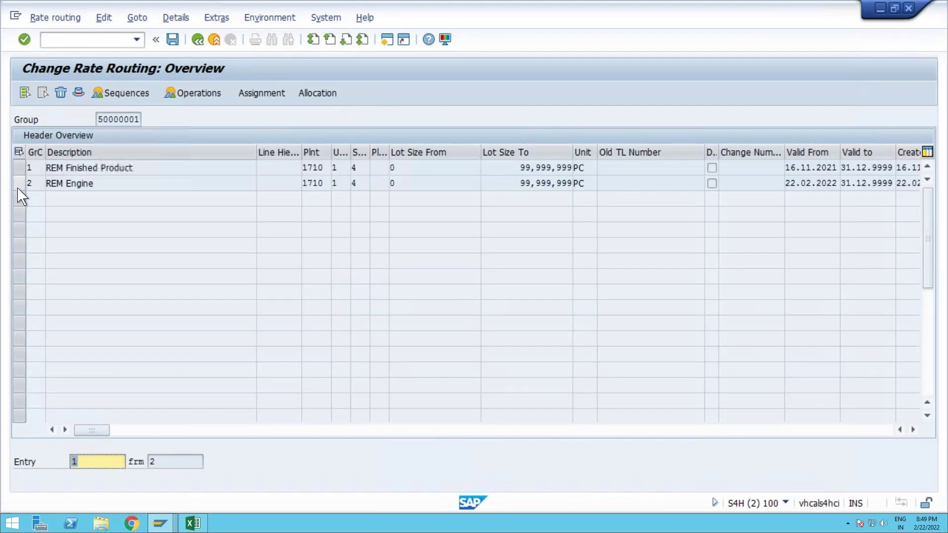
# Delete the REM Engine routing, group counter 2, from the header overview of group 50000001
pyautogui.click(18, 186)
pyautogui.click(61, 93)
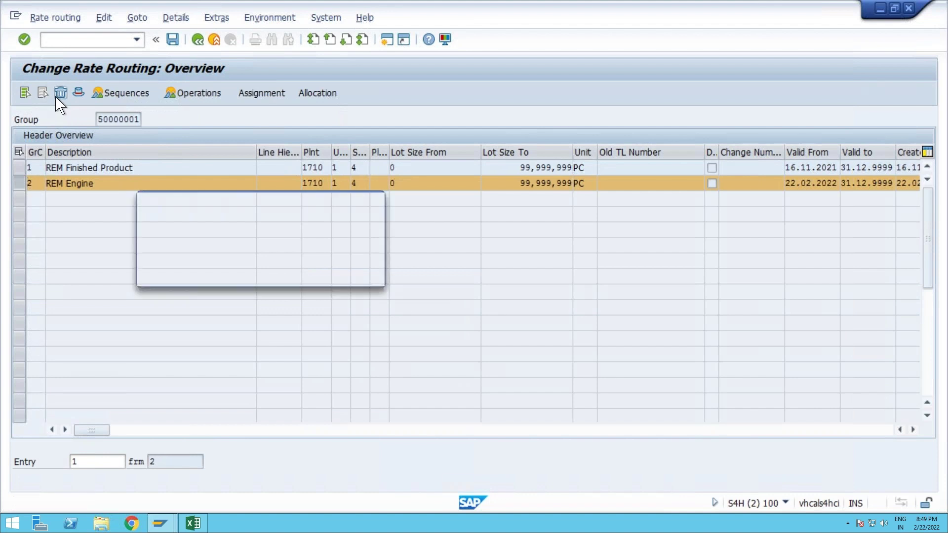
pyautogui.click(195, 274)
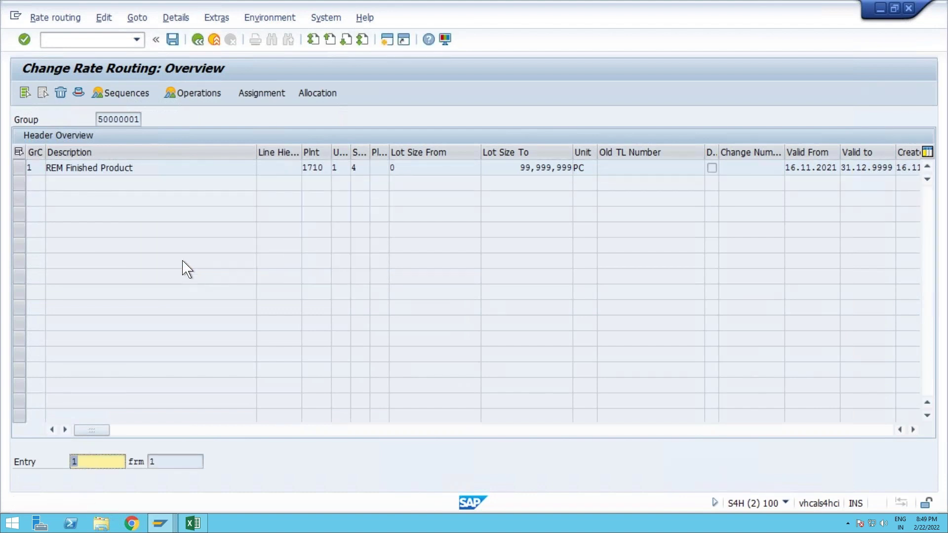
# Copy the group number, start transaction CA21, and open the copy function for REM-ENGINE with Rate Routing as the source type
pyautogui.click(99, 120)
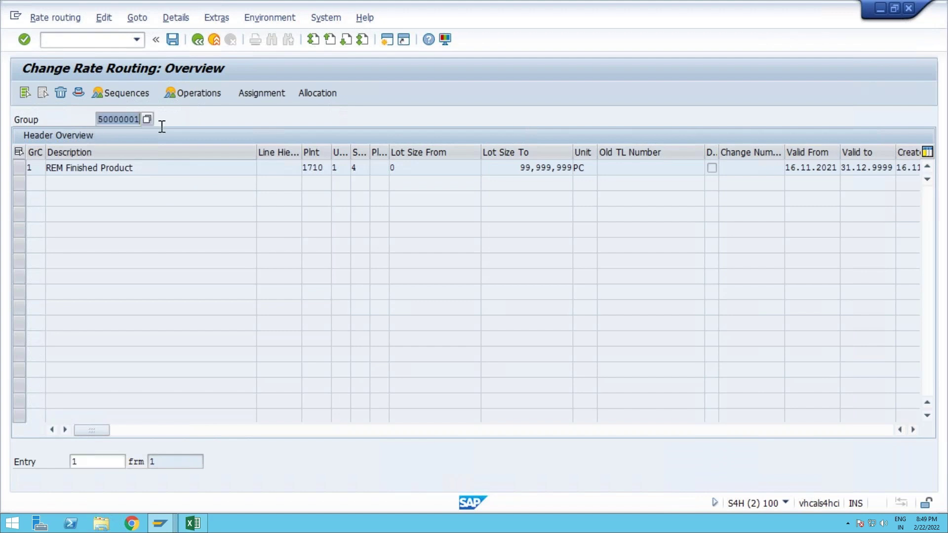
pyautogui.click(104, 43)
pyautogui.write('/n')
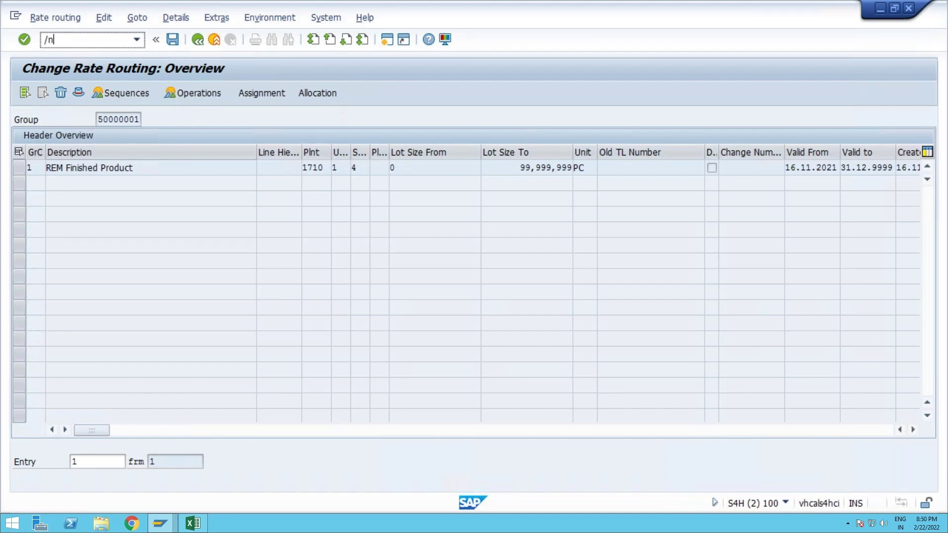
pyautogui.write('ca21')
pyautogui.press('Return')
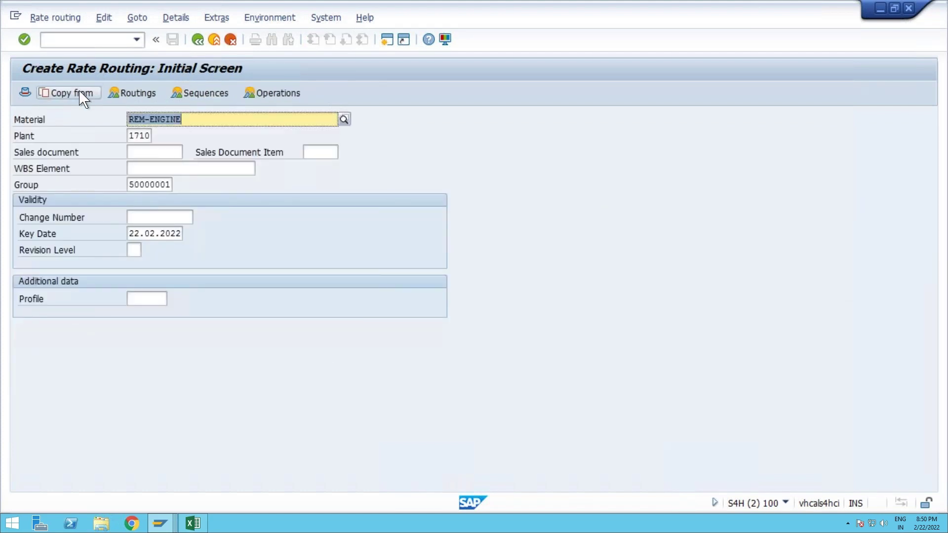
pyautogui.click(83, 95)
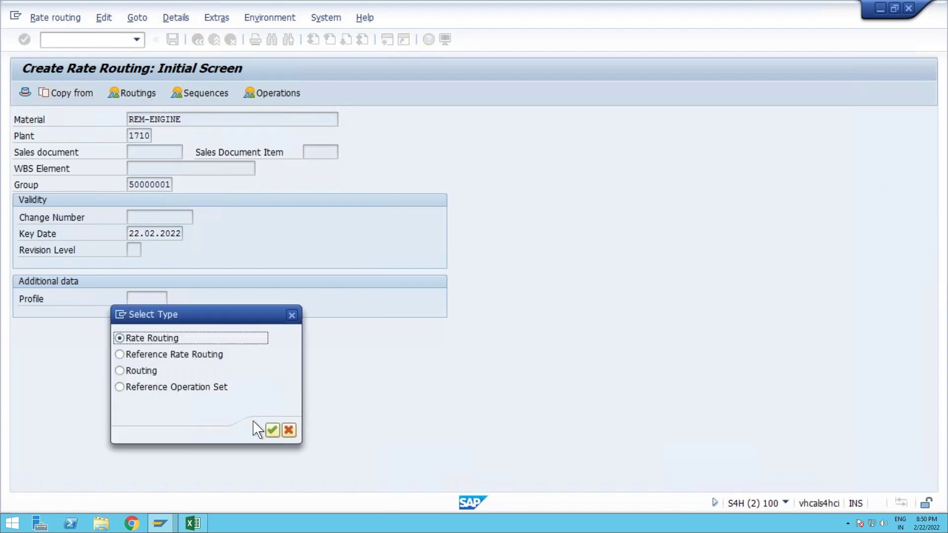
pyautogui.click(273, 430)
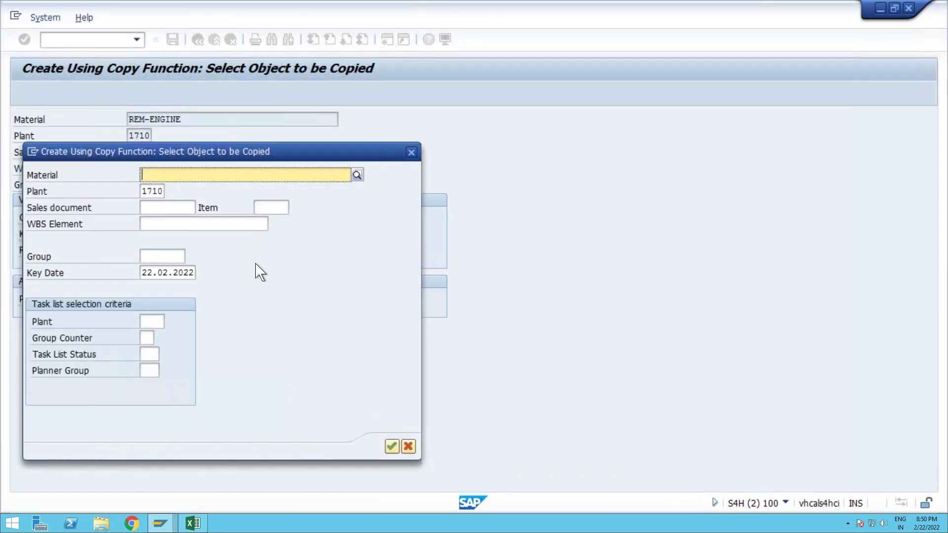
# Set the object to be copied to material REM-ENGINE in group 50000001
pyautogui.press('BackSpace')
pyautogui.click(242, 189)
pyautogui.click(165, 255)
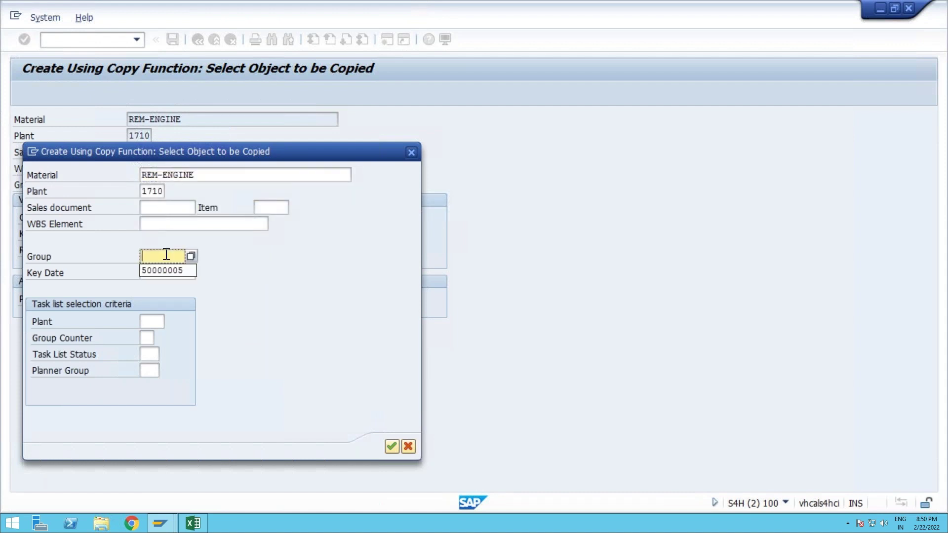
pyautogui.moveTo(206, 156); pyautogui.dragTo(223, 287)
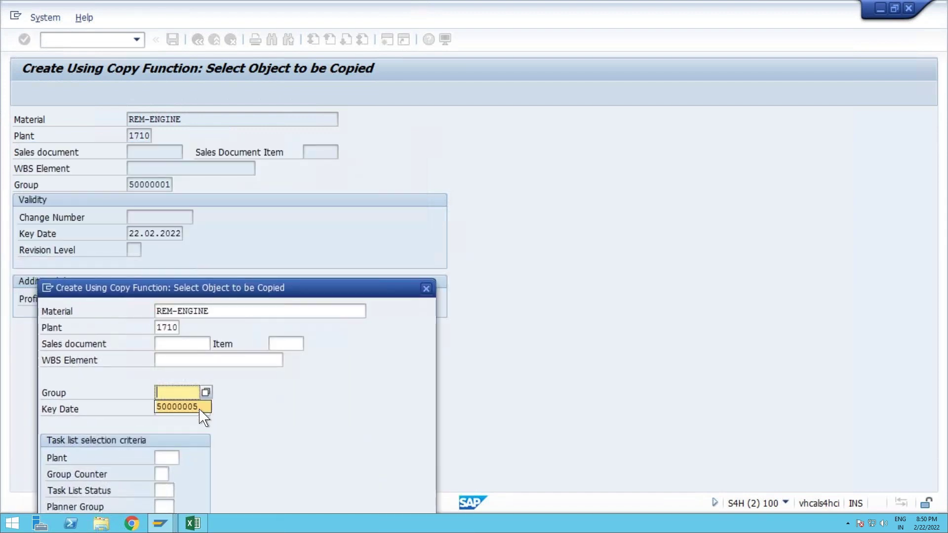
pyautogui.hotkey('ctrl', 'v')
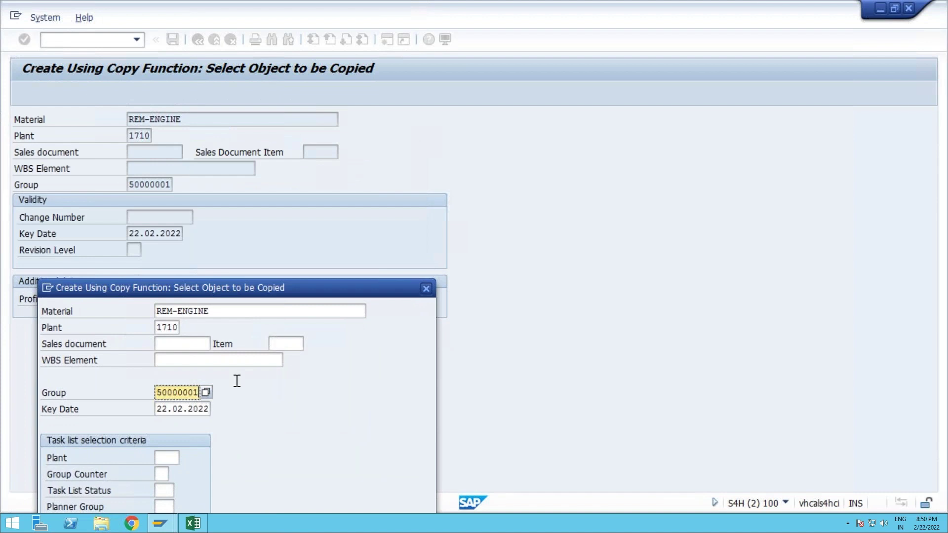
pyautogui.moveTo(320, 297); pyautogui.dragTo(379, 217)
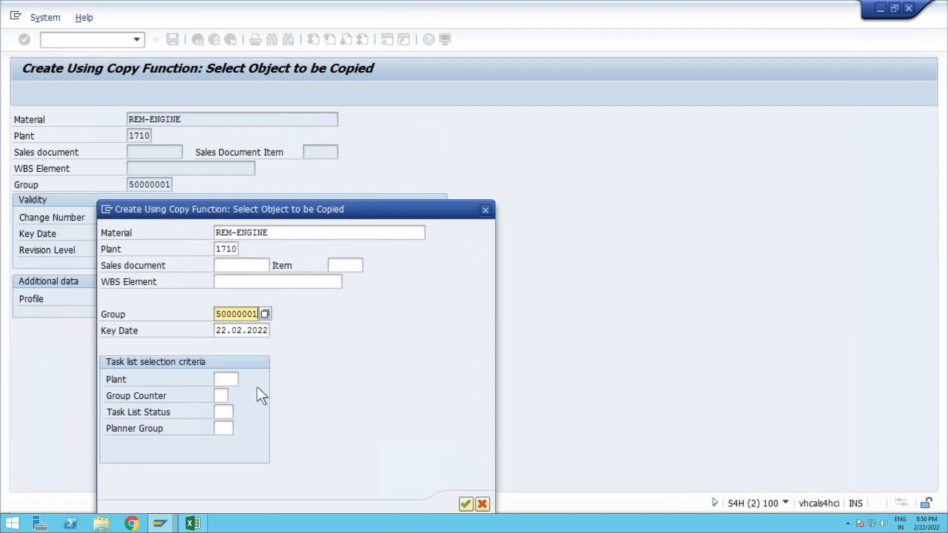
# Set the task list selection criteria to plant 1710, group counter 2 and status 4, and continue to the header data check
pyautogui.click(229, 379)
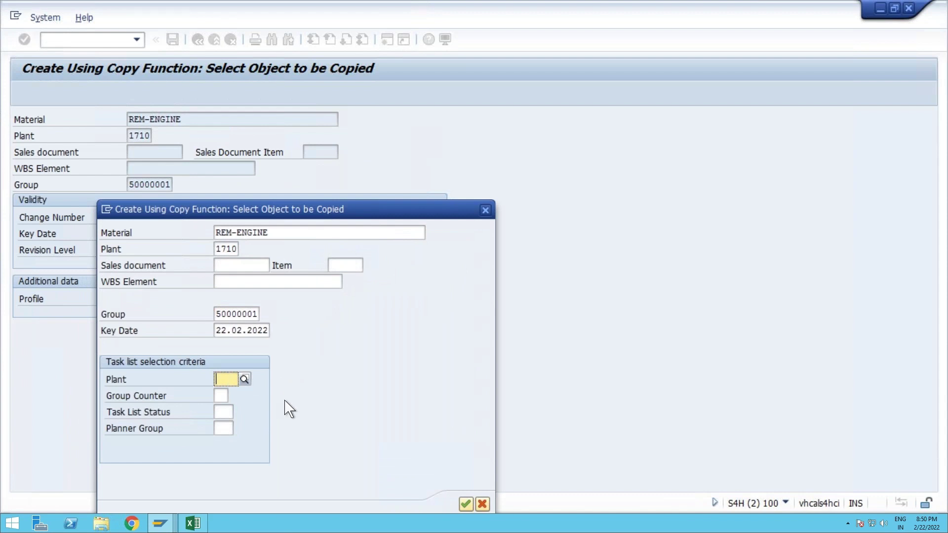
pyautogui.write('1710')
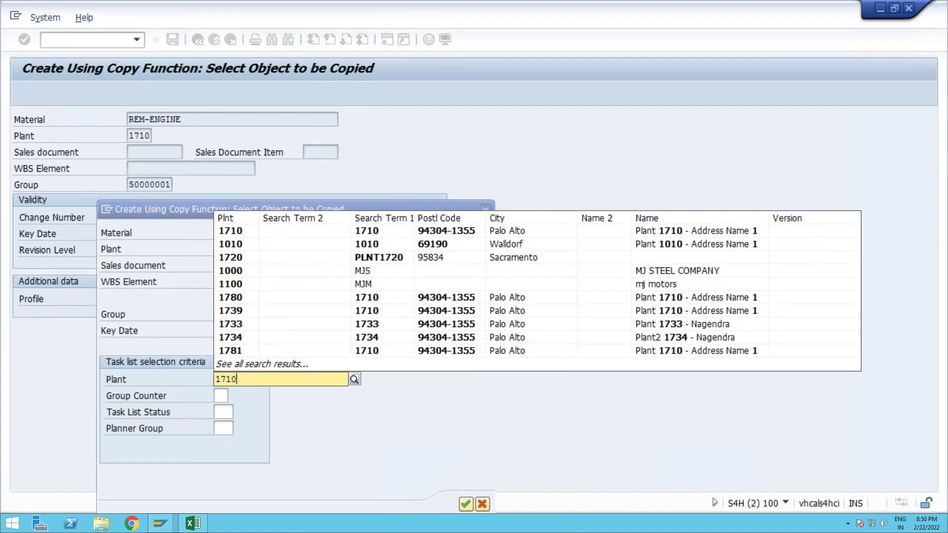
pyautogui.press('Tab')
pyautogui.write('2')
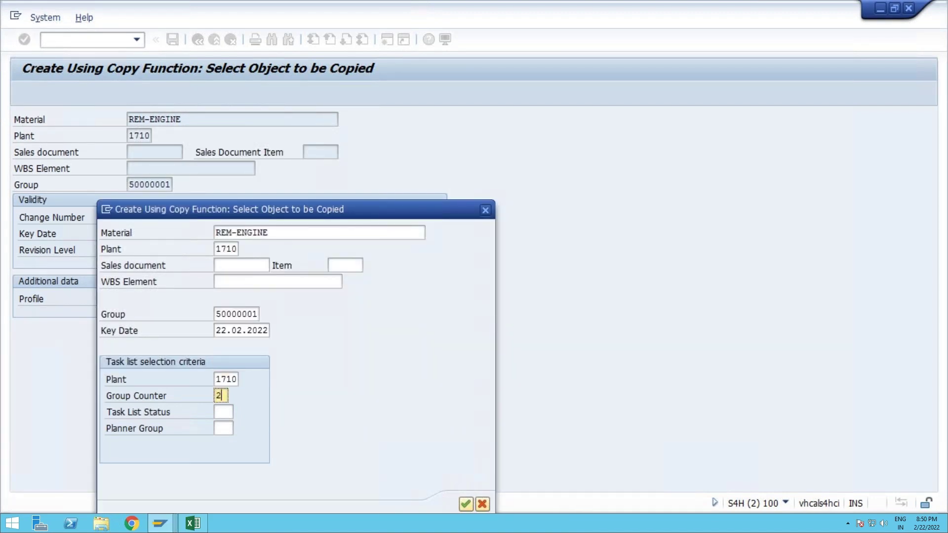
pyautogui.click(224, 411)
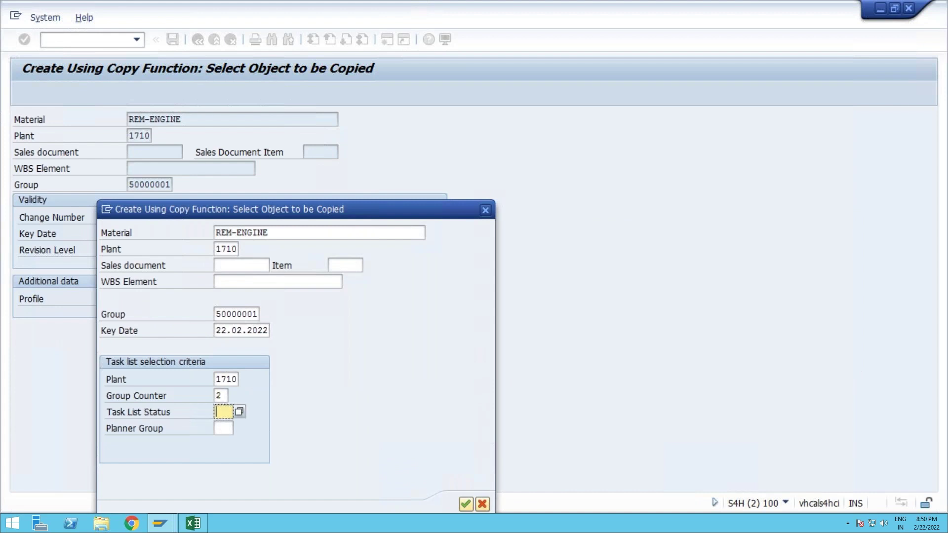
pyautogui.write('4')
pyautogui.press('Return')
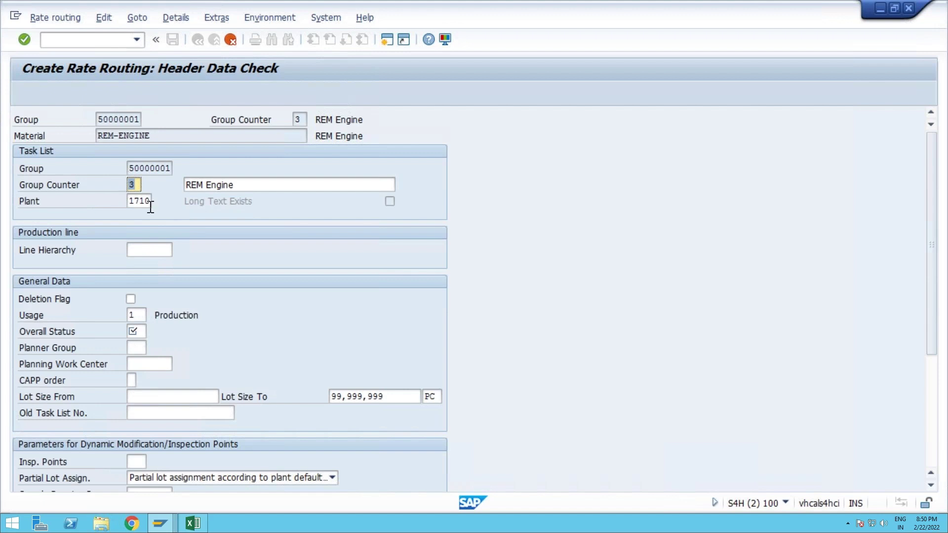
# Set the copied routing's overall status to 4, view its operation overview, and exit without saving the group
pyautogui.click(136, 331)
pyautogui.write('4')
pyautogui.press('Return')
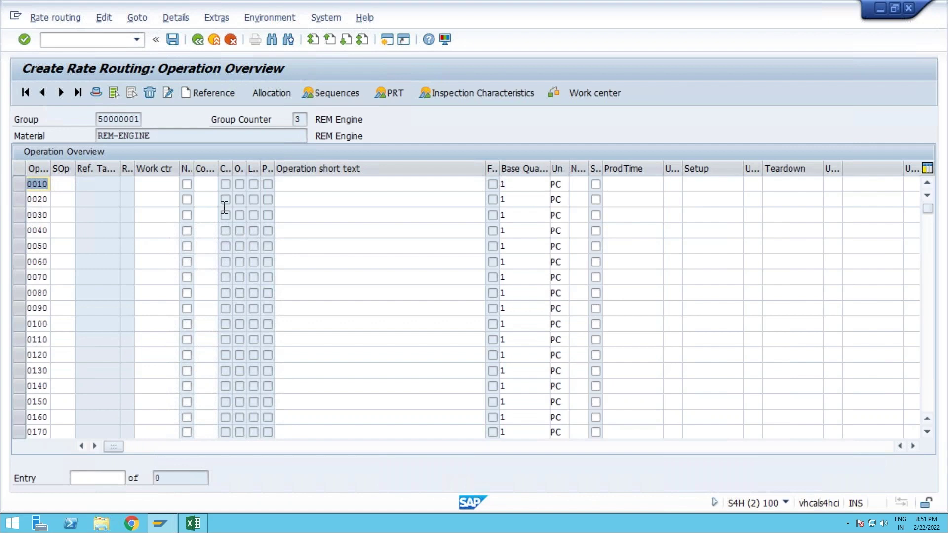
pyautogui.click(198, 40)
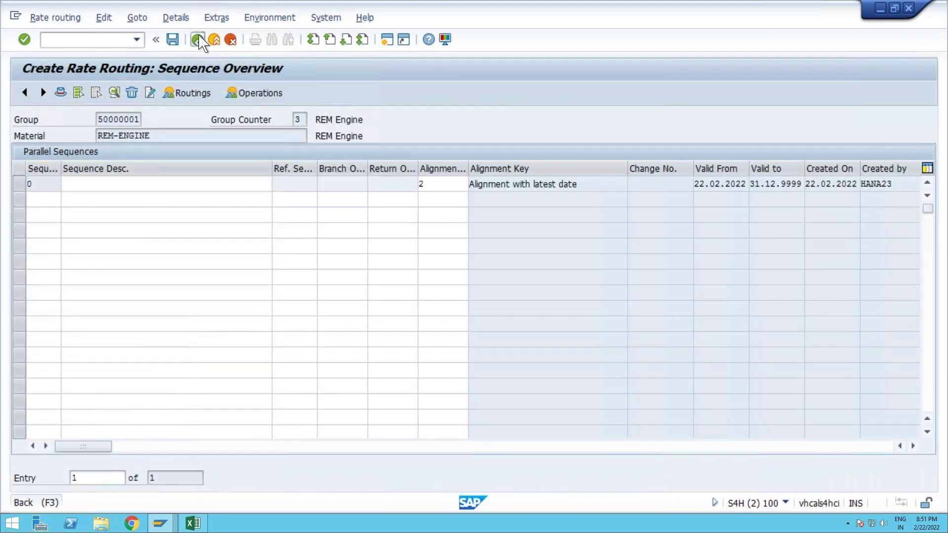
pyautogui.click(200, 41)
pyautogui.click(214, 40)
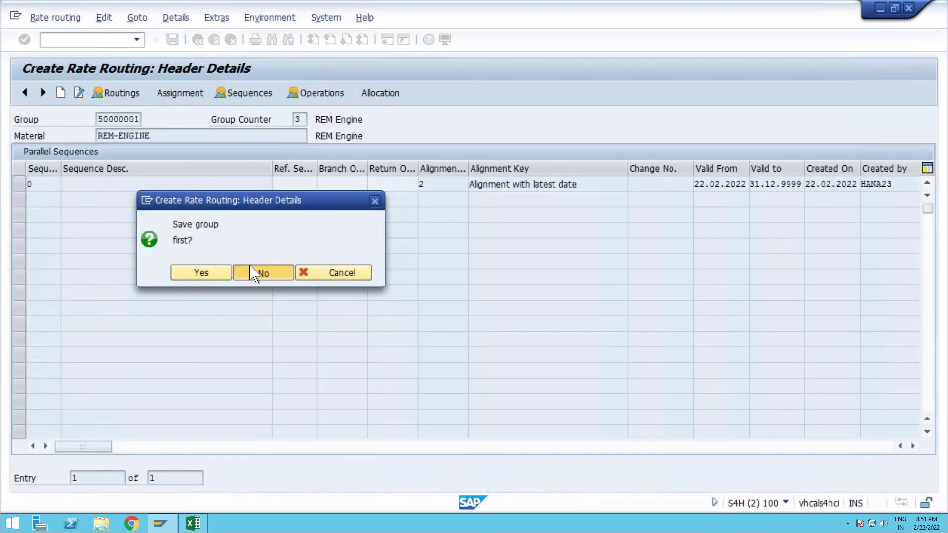
pyautogui.click(253, 273)
# Start transaction CA21, clear the plant, and open the copy function with Rate Routing as the source type
pyautogui.write('ca21')
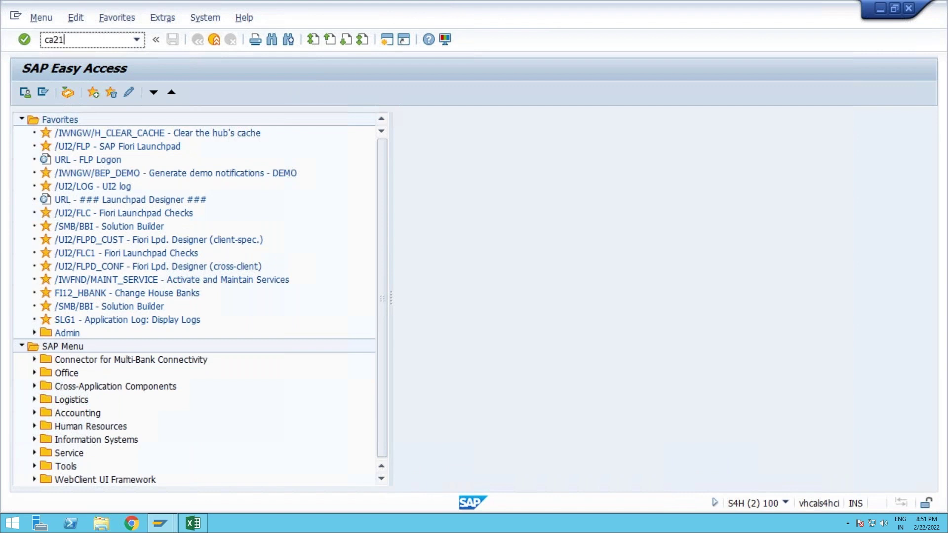
pyautogui.press('Return')
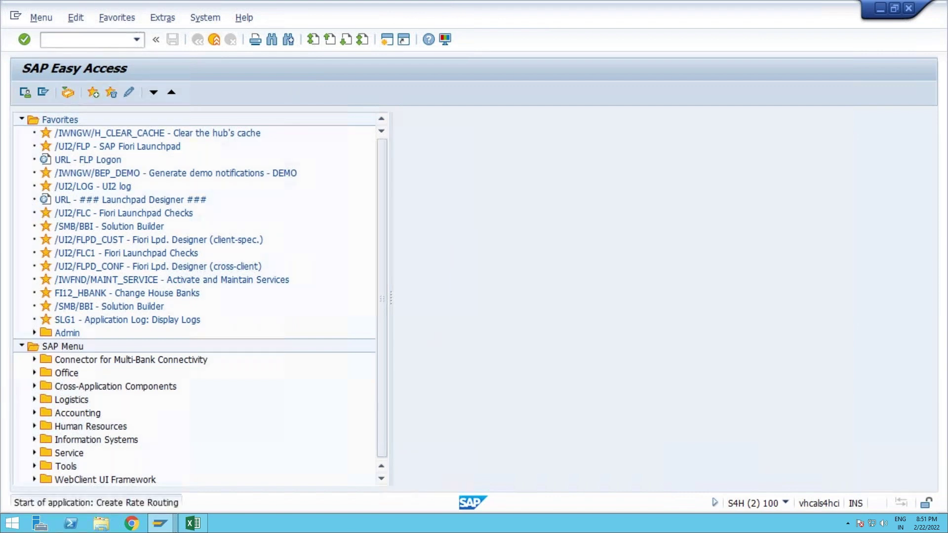
pyautogui.press('Tab')
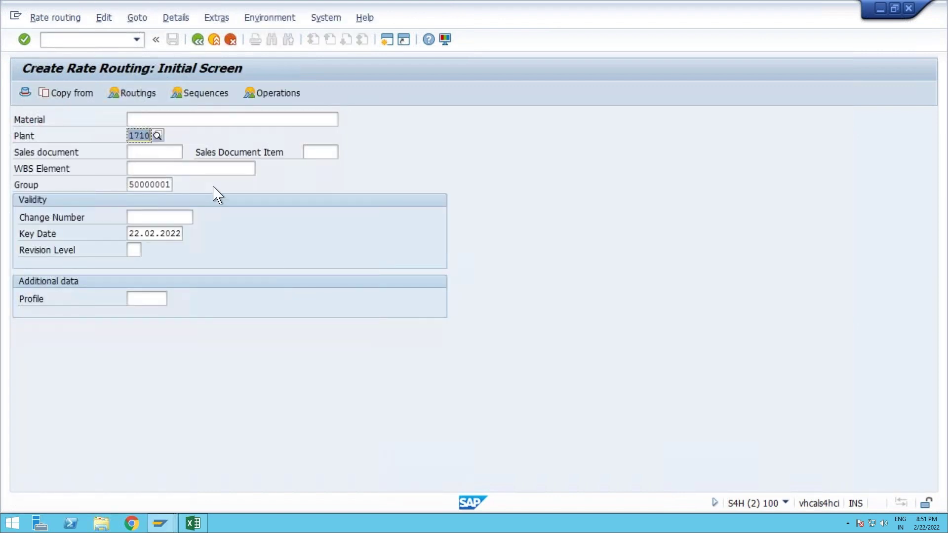
pyautogui.press('Delete')
pyautogui.click(77, 94)
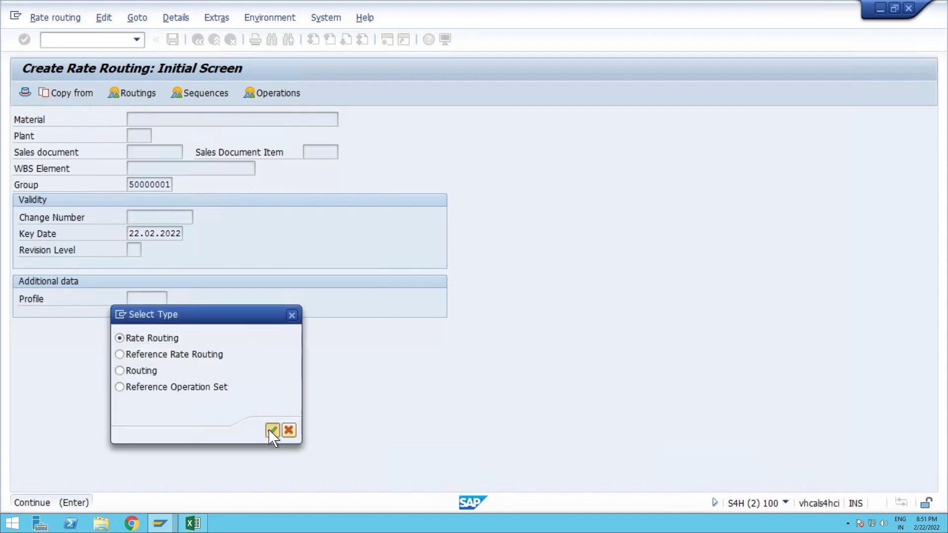
pyautogui.click(272, 431)
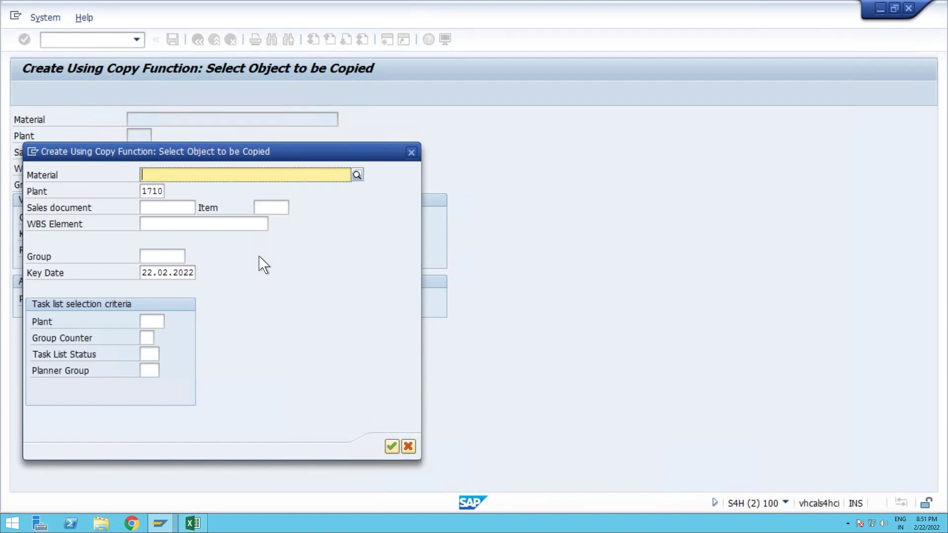
# Copy from material REM-FG and group 50000001, and continue to the header data check
pyautogui.press('BackSpace')
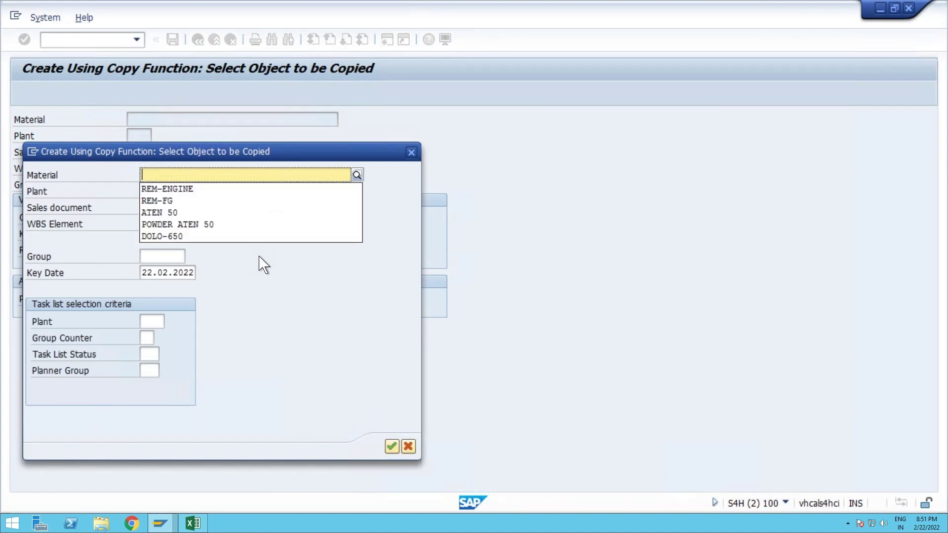
pyautogui.click(224, 200)
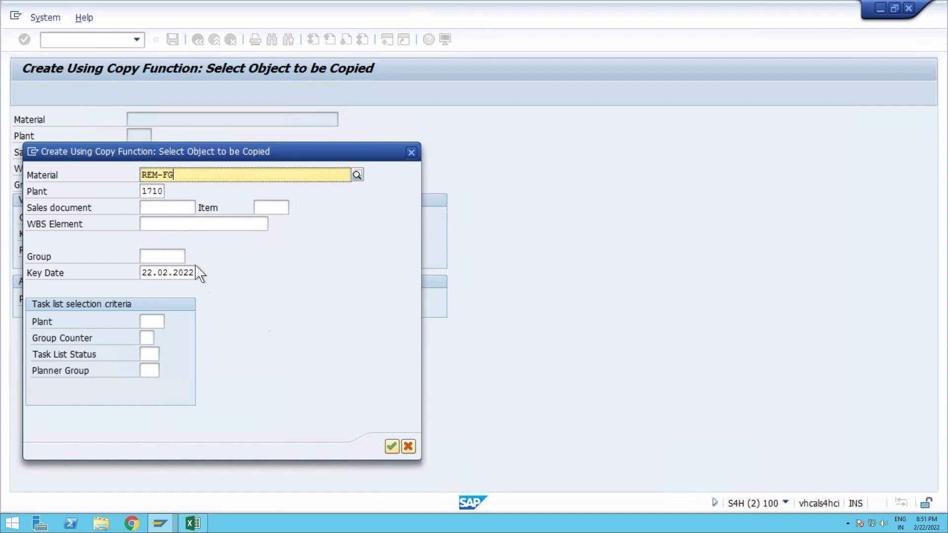
pyautogui.click(176, 255)
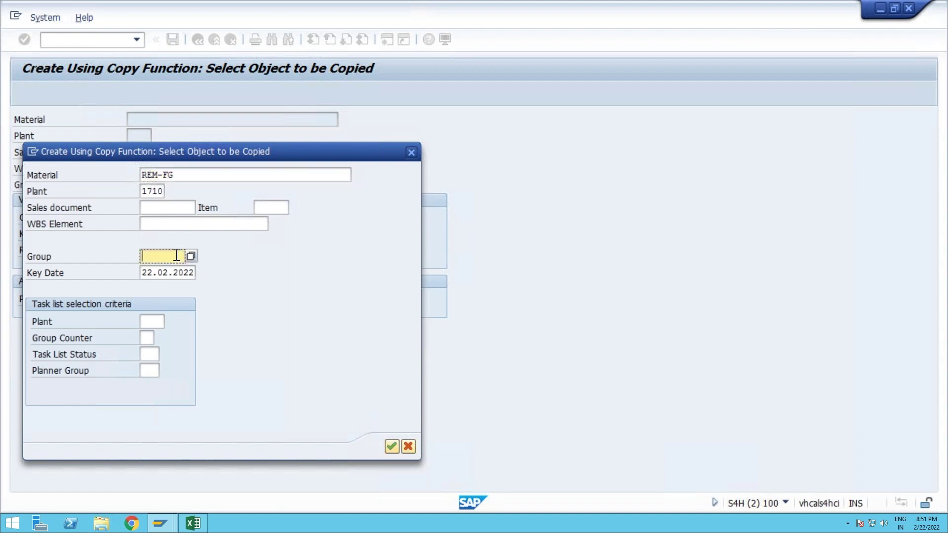
pyautogui.click(177, 256)
pyautogui.press('Down')
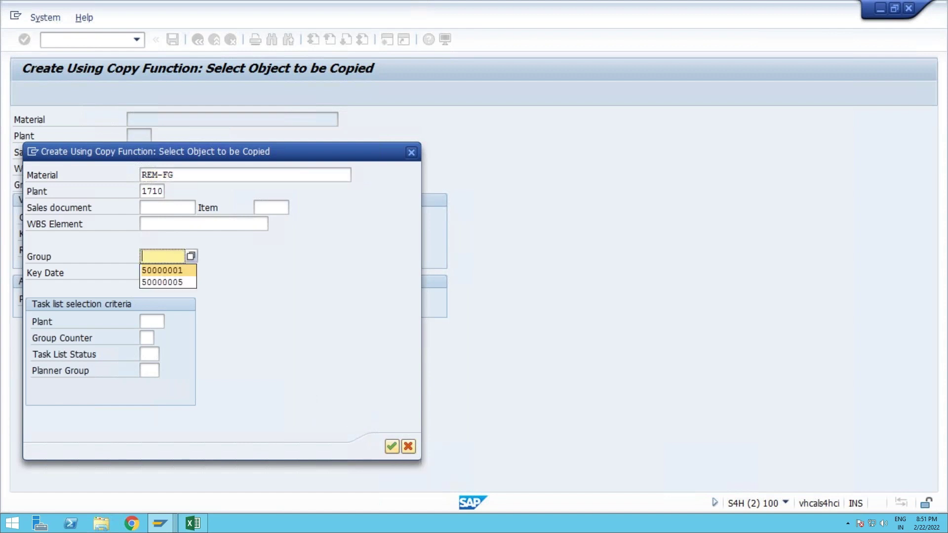
pyautogui.press('Return')
pyautogui.press('Return')
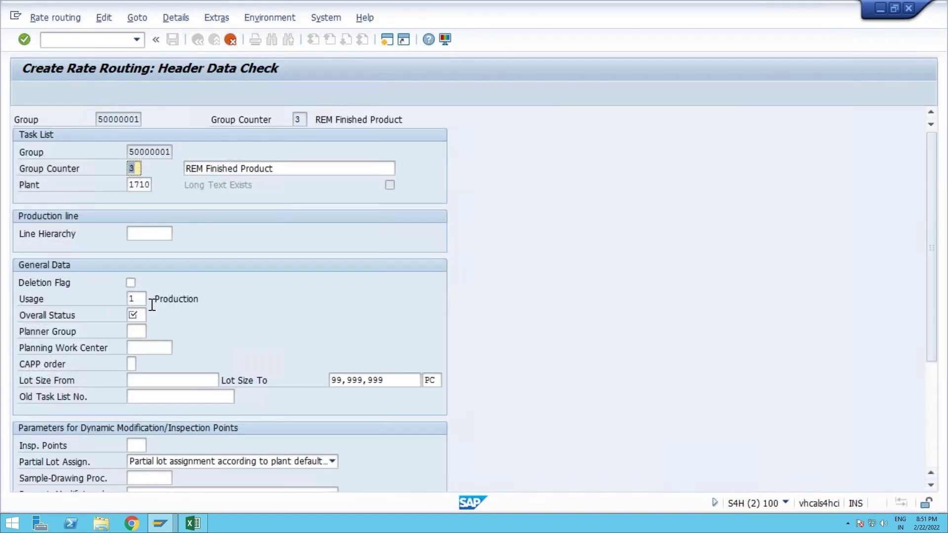
# Set the overall status of the copied REM Finished Product routing to 4 and continue to its operation overview
pyautogui.click(141, 315)
pyautogui.write('4')
pyautogui.press('Return')
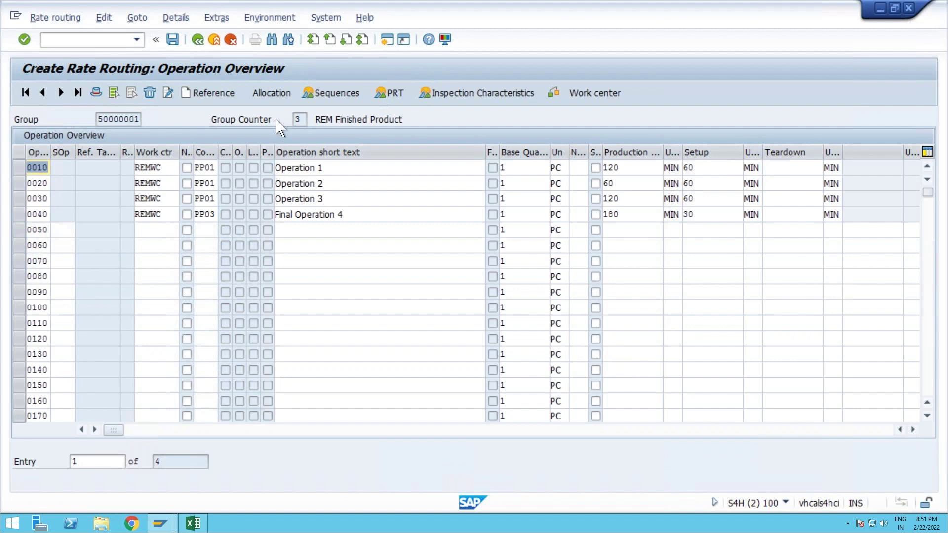
# Open the material assignments from the header details and delete the REM-ENGINE assignment of group counter 2
pyautogui.click(97, 93)
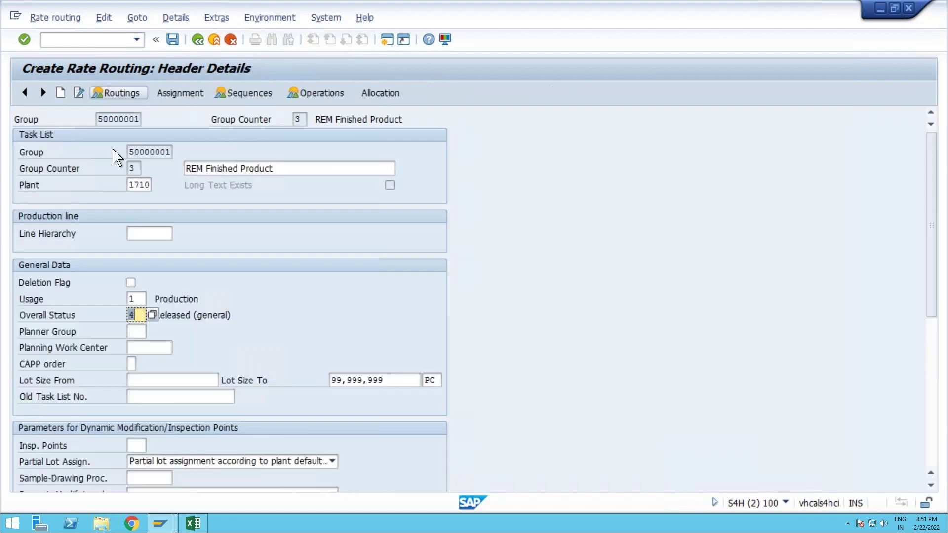
pyautogui.click(174, 98)
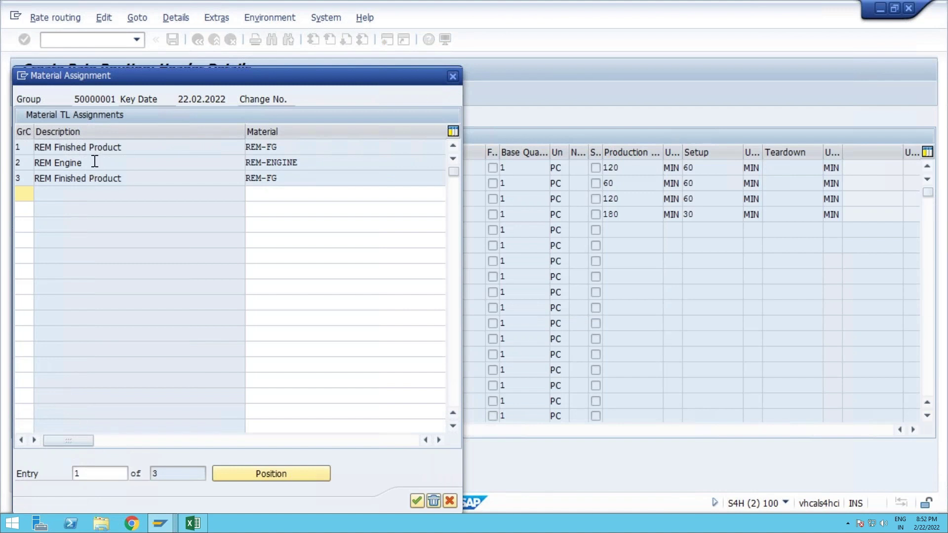
pyautogui.click(25, 166)
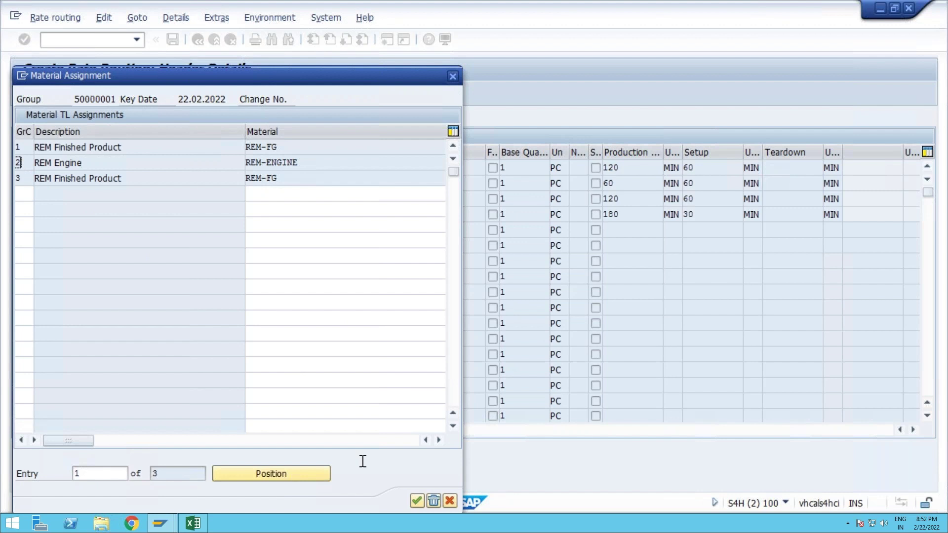
pyautogui.click(434, 501)
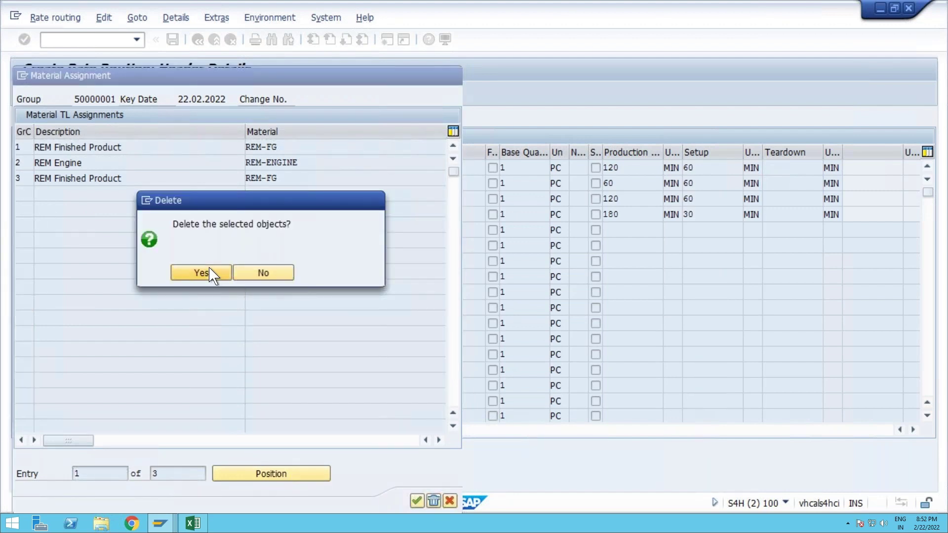
pyautogui.press('Return')
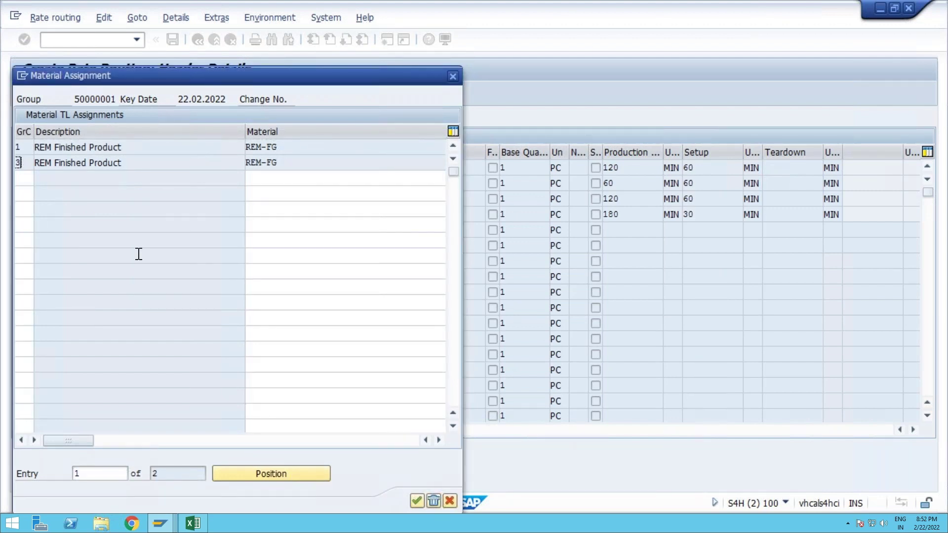
# Delete the REM-FG material assignment of group counter 3 and confirm the deletion
pyautogui.click(433, 500)
pyautogui.click(219, 275)
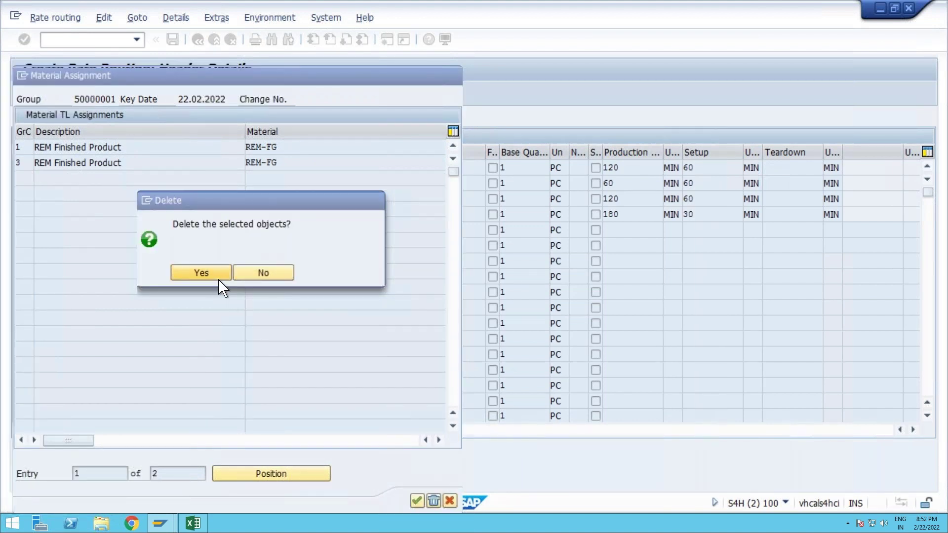
# Add a material assignment of REM-ENGINE in plant 1710 to group counter 2 and return to the header details
pyautogui.press('Tab')
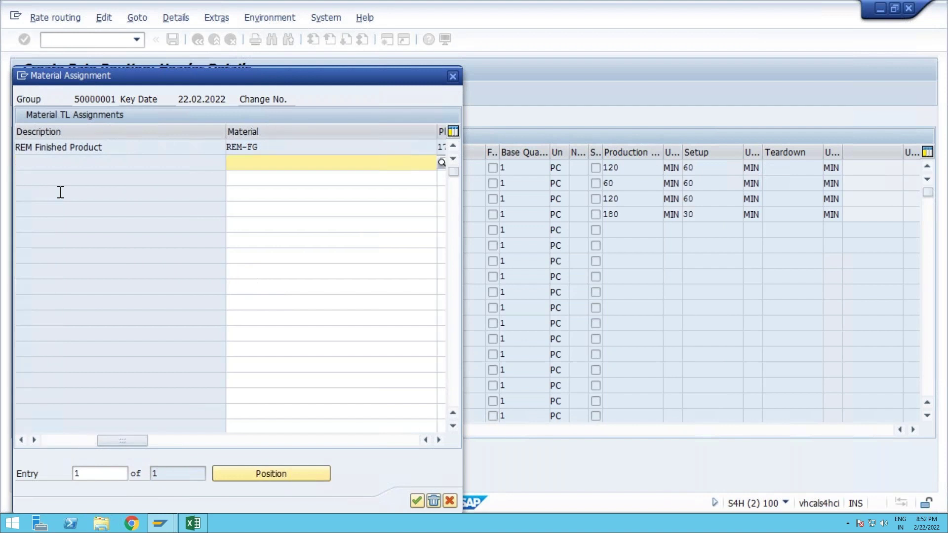
pyautogui.click(235, 166)
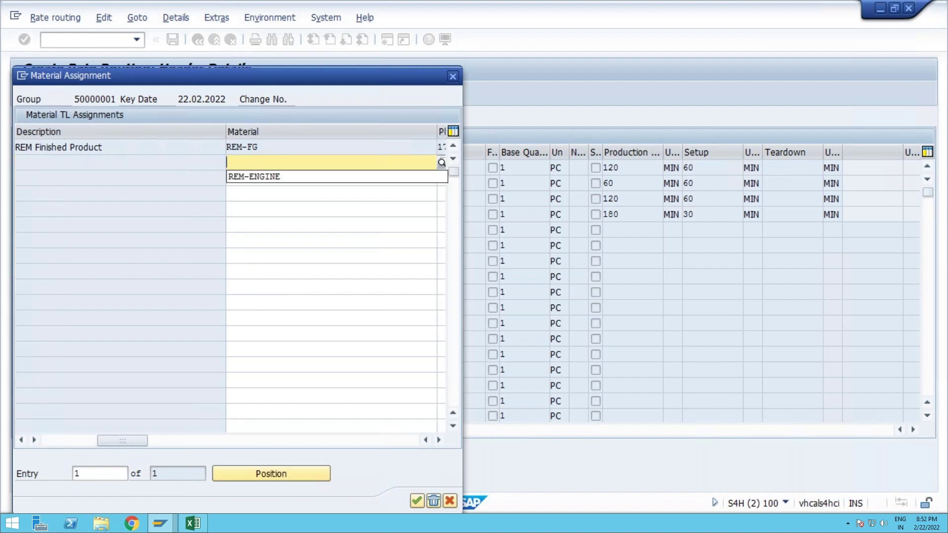
pyautogui.click(249, 176)
pyautogui.press('Return')
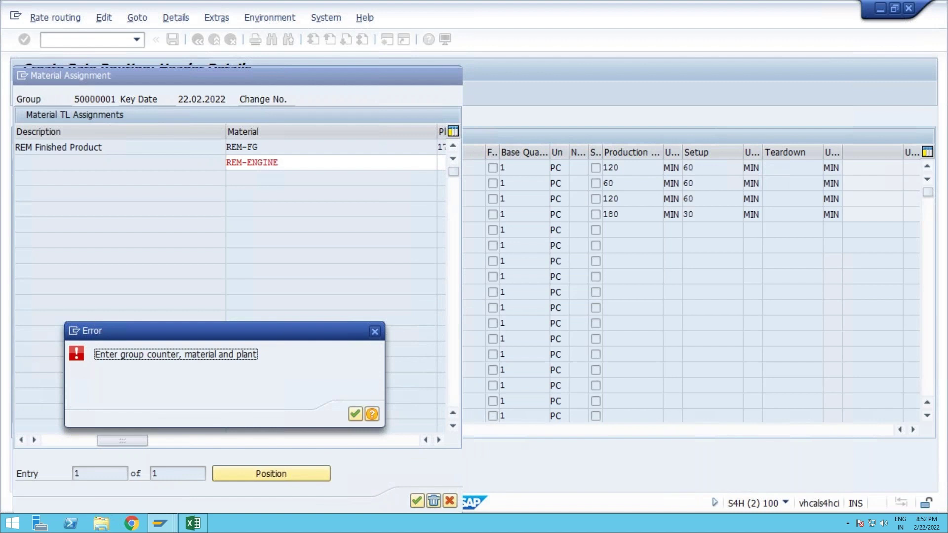
pyautogui.click(375, 331)
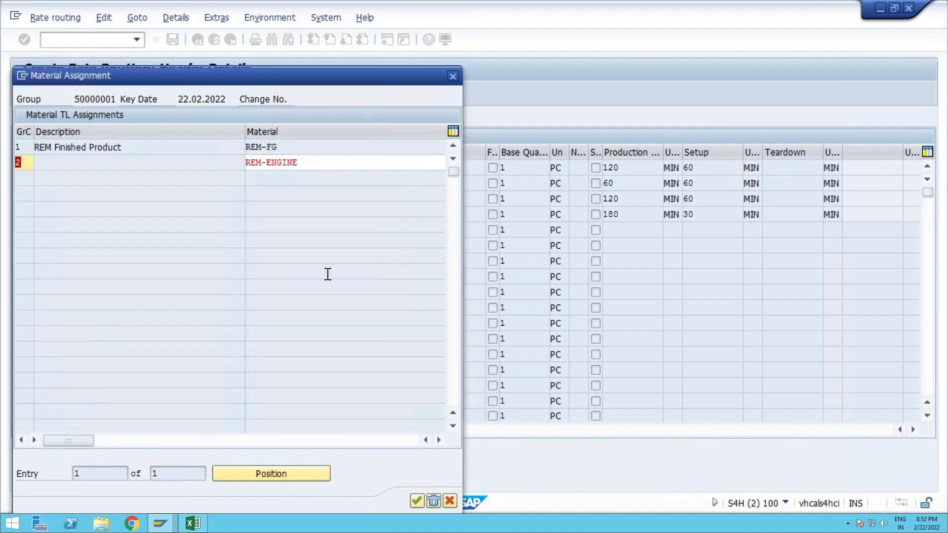
pyautogui.click(439, 440)
pyautogui.click(439, 440)
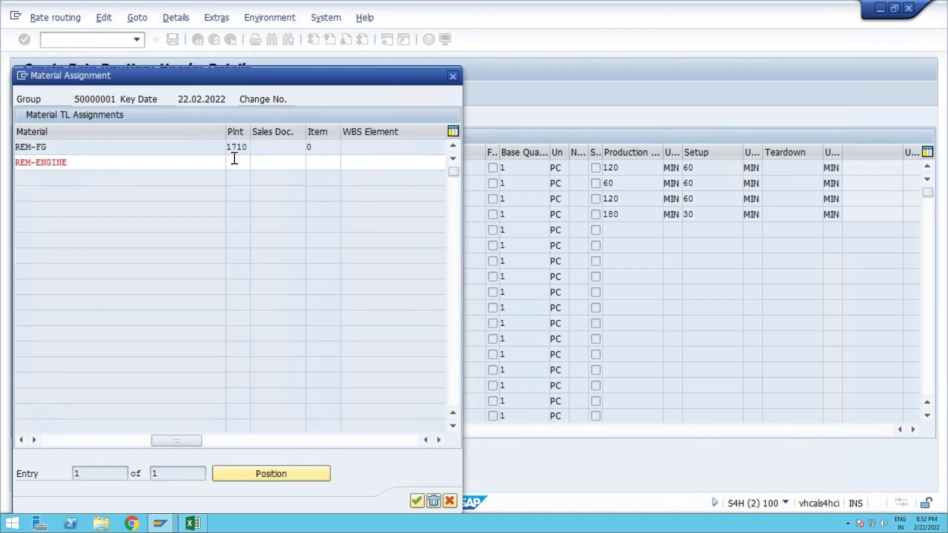
pyautogui.click(234, 159)
pyautogui.write('171')
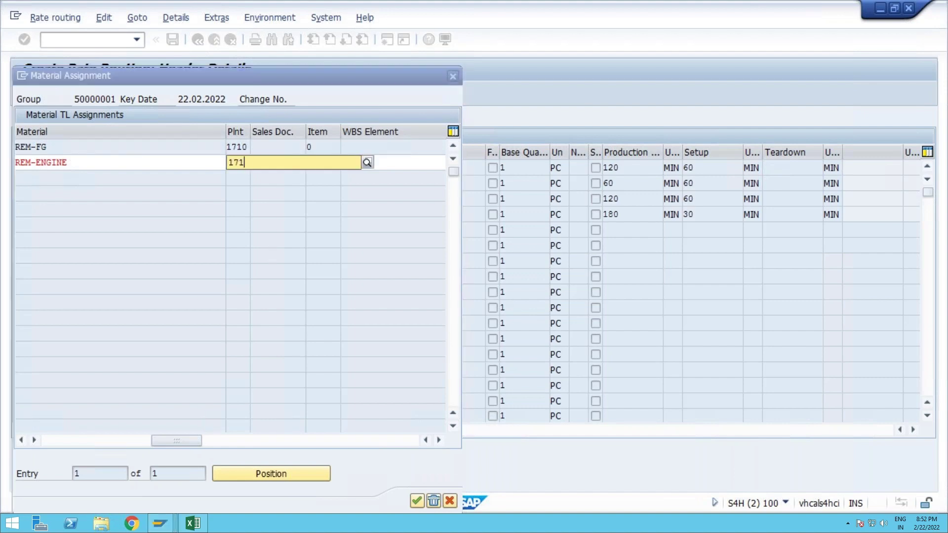
pyautogui.write('0')
pyautogui.press('Return')
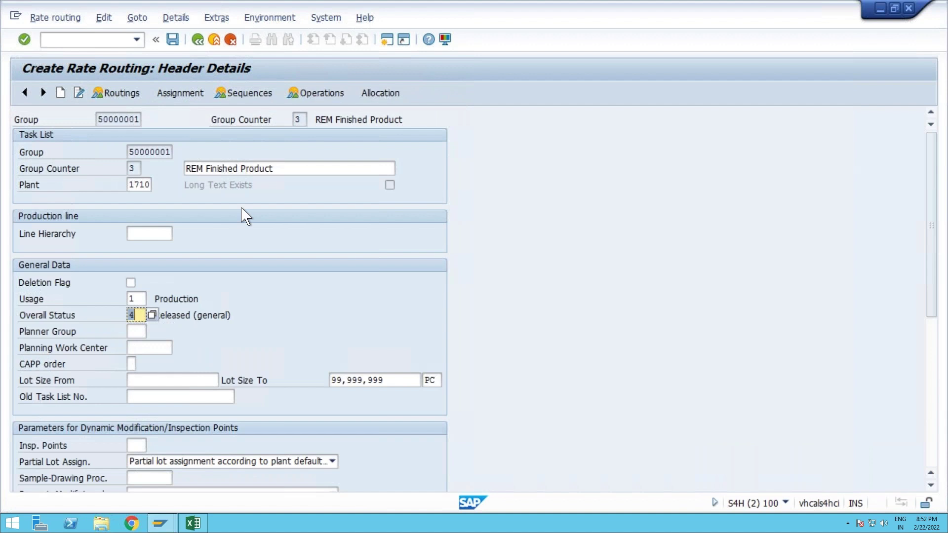
# Go to the operation overview of the routing and open its component allocation
pyautogui.click(316, 94)
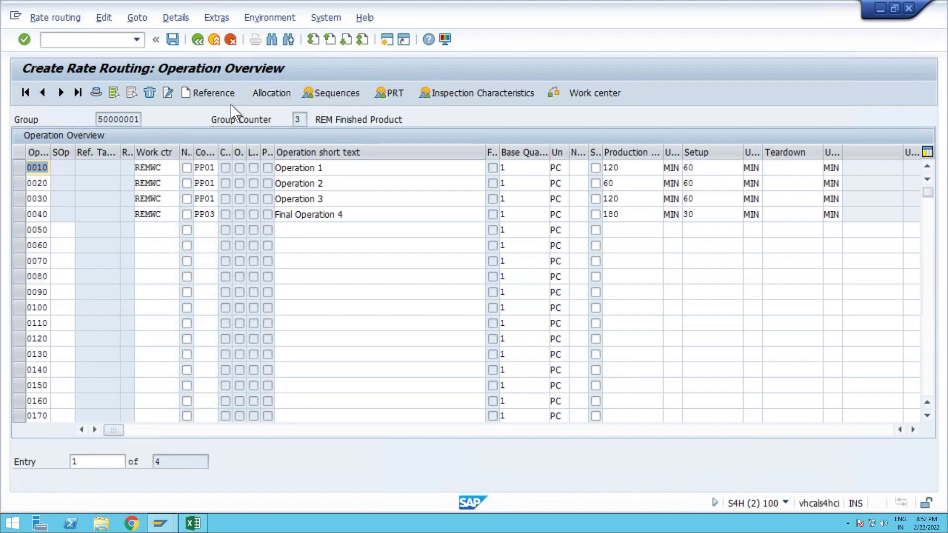
pyautogui.click(274, 95)
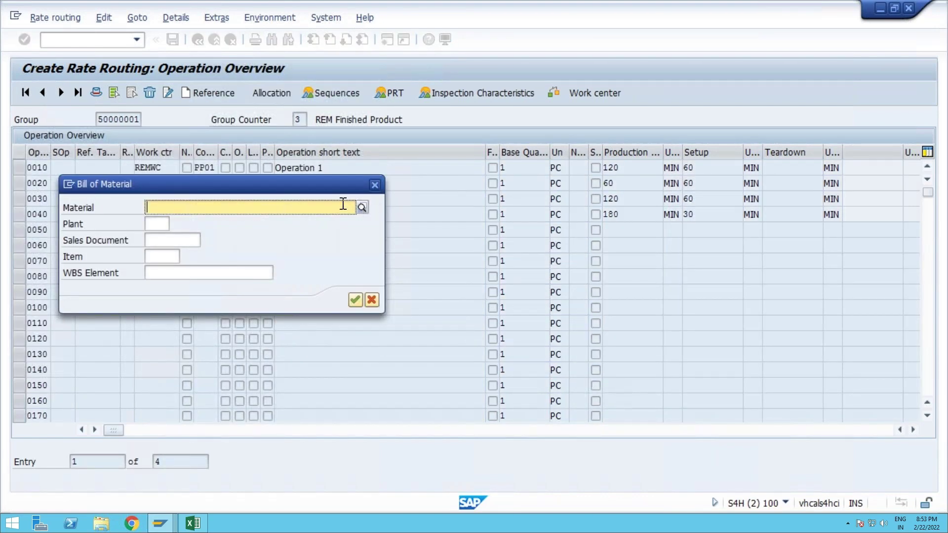
pyautogui.write('engin')
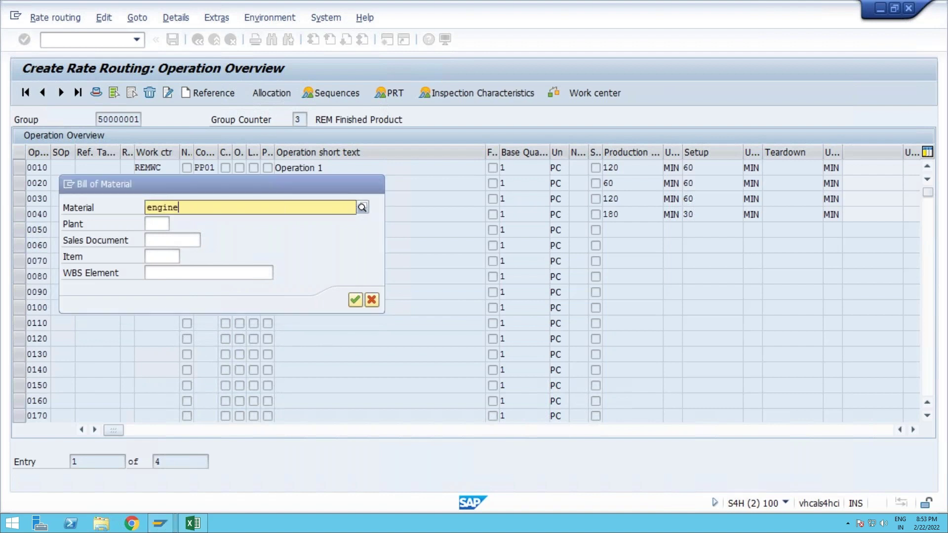
pyautogui.write('e')
pyautogui.press('BackSpace')
pyautogui.press('BackSpace')
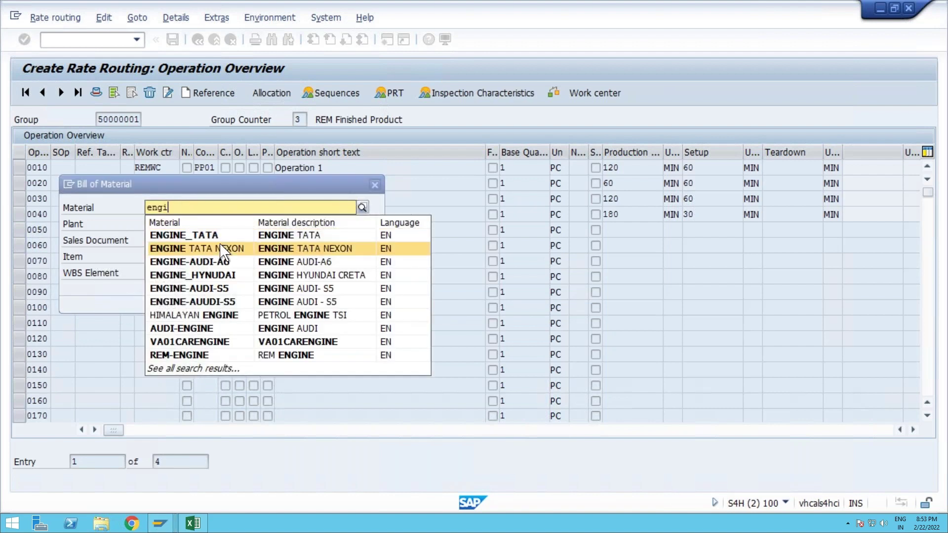
pyautogui.press('BackSpace')
pyautogui.write('materia')
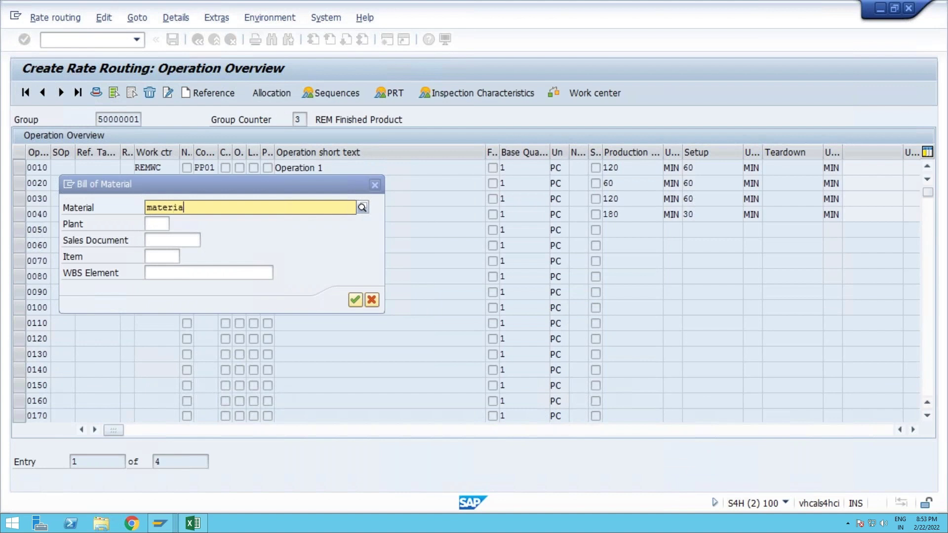
pyautogui.press('BackSpace')
pyautogui.press('BackSpace')
pyautogui.press('BackSpace')
pyautogui.press('BackSpace')
pyautogui.write('a')
pyautogui.press('BackSpace')
pyautogui.write('l')
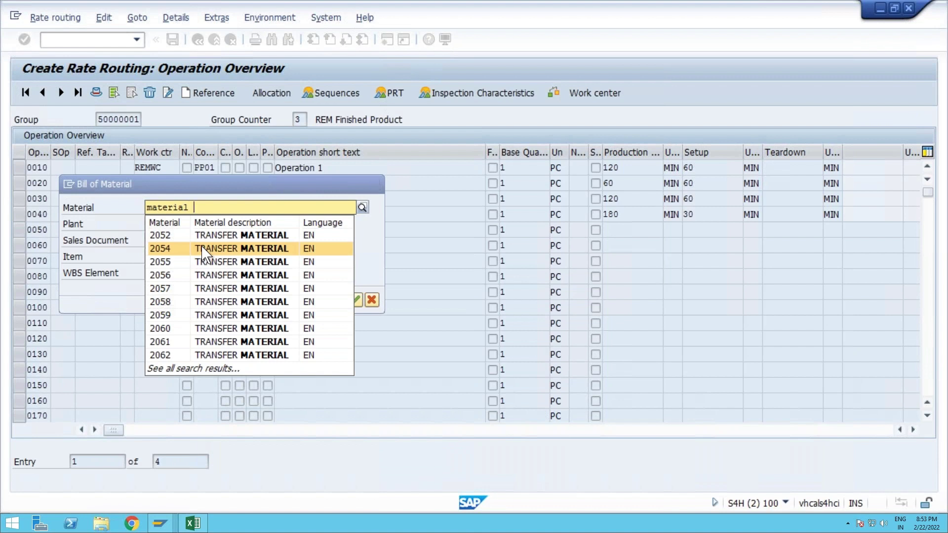
pyautogui.press('BackSpace')
pyautogui.press('BackSpace')
pyautogui.press('BackSpace')
pyautogui.press('BackSpace')
pyautogui.press('BackSpace')
pyautogui.press('BackSpace')
pyautogui.press('BackSpace')
pyautogui.press('BackSpace')
pyautogui.press('BackSpace')
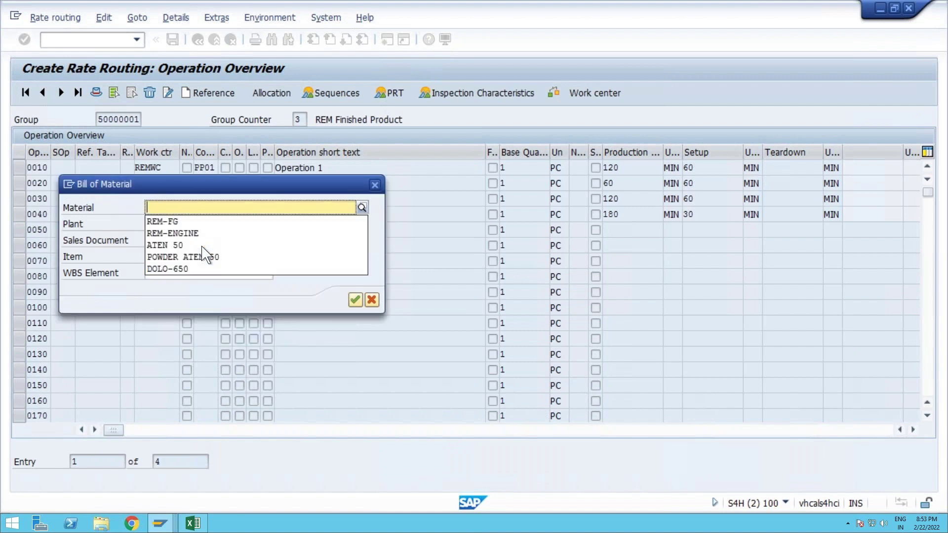
# Enter material REM-ENGINE and plant 1710 for the bill of material and open the component overview
pyautogui.write('REM')
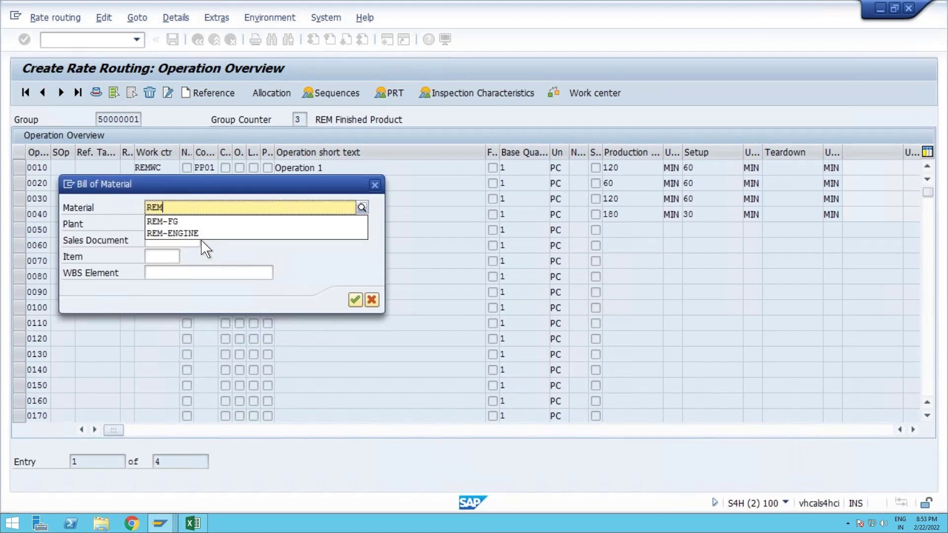
pyautogui.click(212, 242)
pyautogui.click(158, 224)
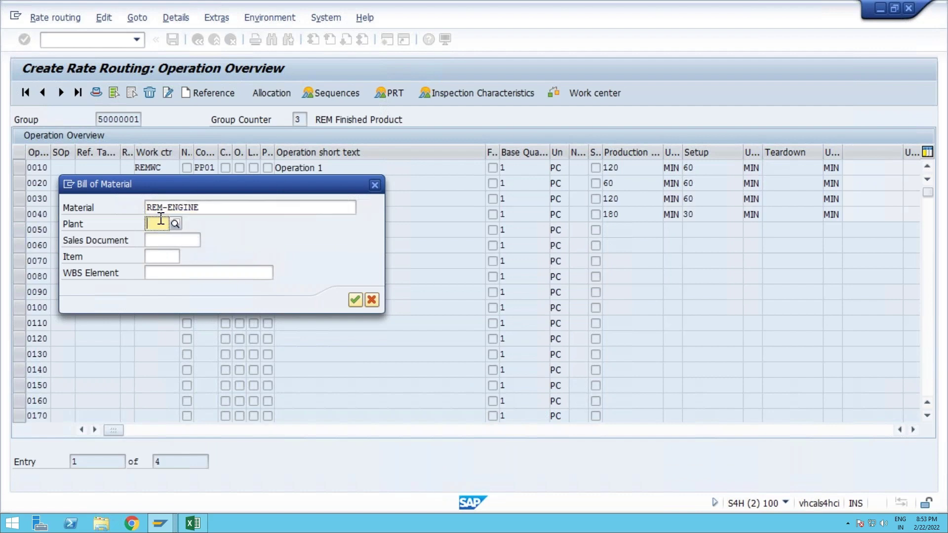
pyautogui.write('1')
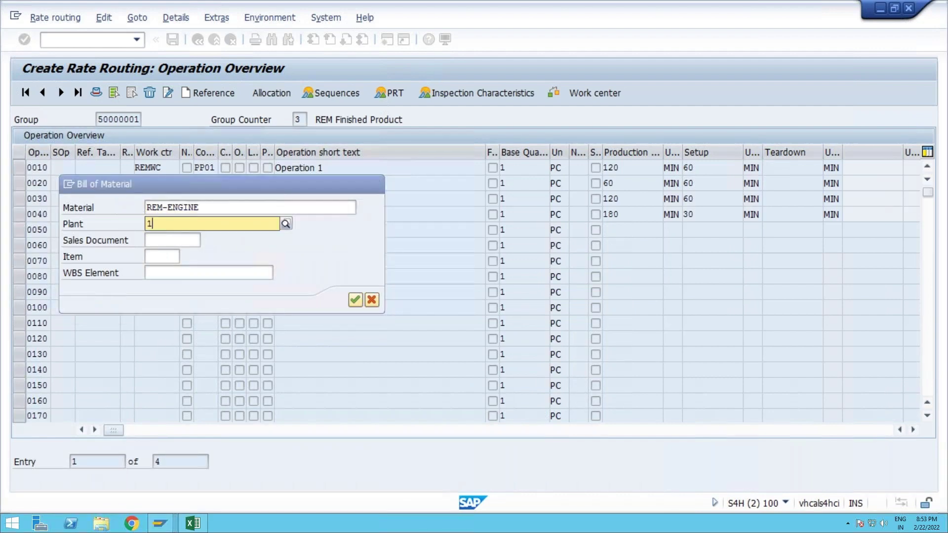
pyautogui.write('710')
pyautogui.press('Return')
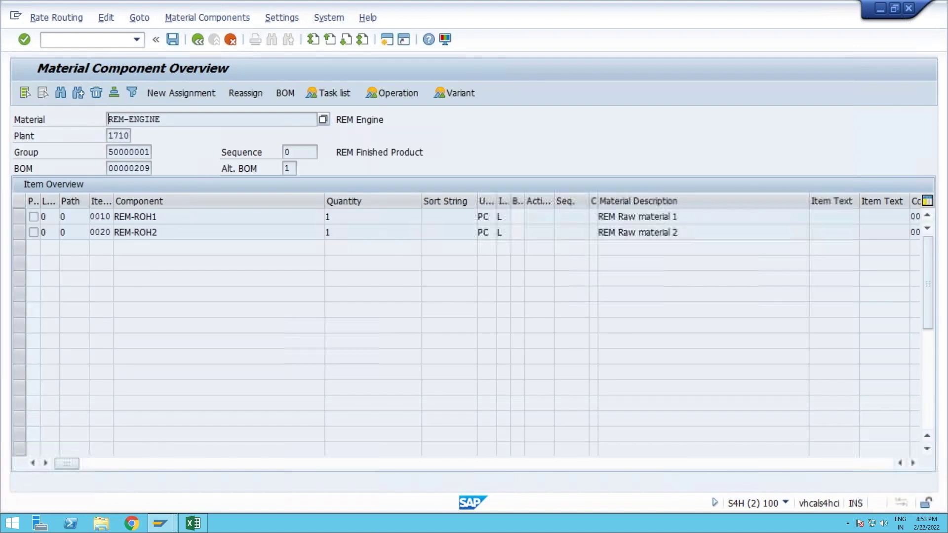
# Select components REM-ROH1 and REM-ROH2, view the REM-ENGINE bill of material, and return to the component overview
pyautogui.click(19, 218)
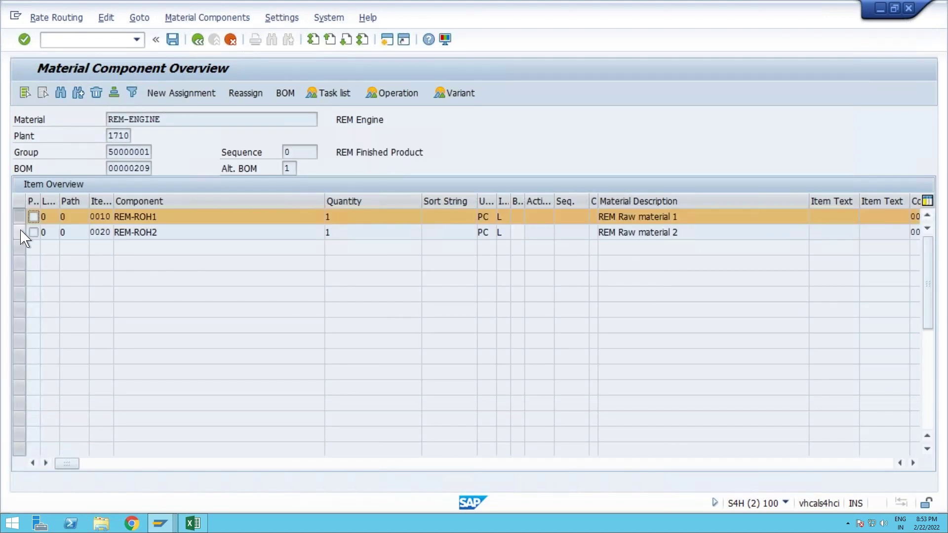
pyautogui.click(19, 232)
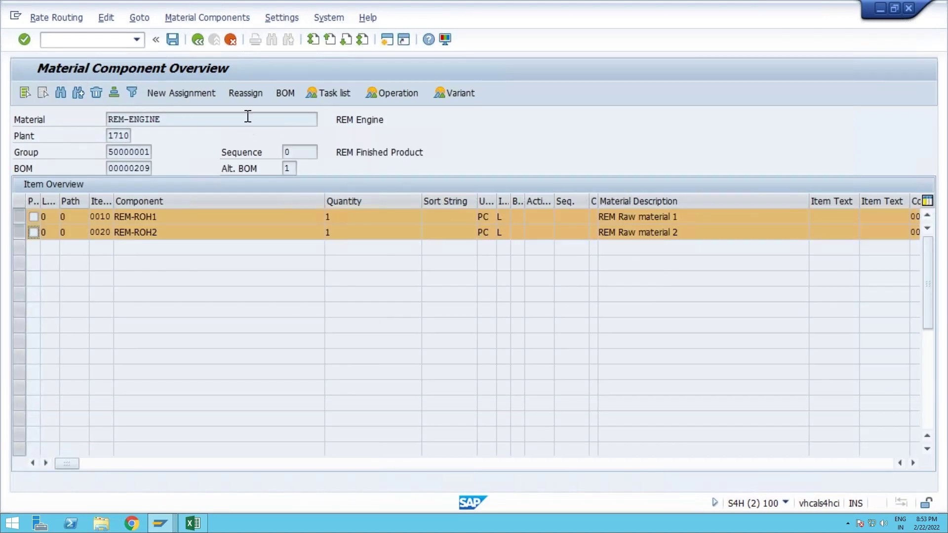
pyautogui.click(285, 94)
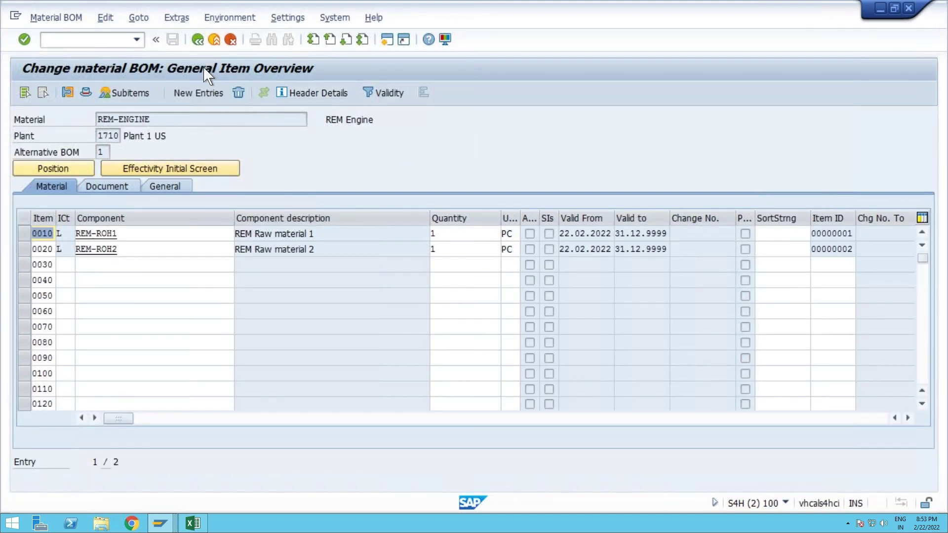
pyautogui.click(197, 40)
pyautogui.click(198, 40)
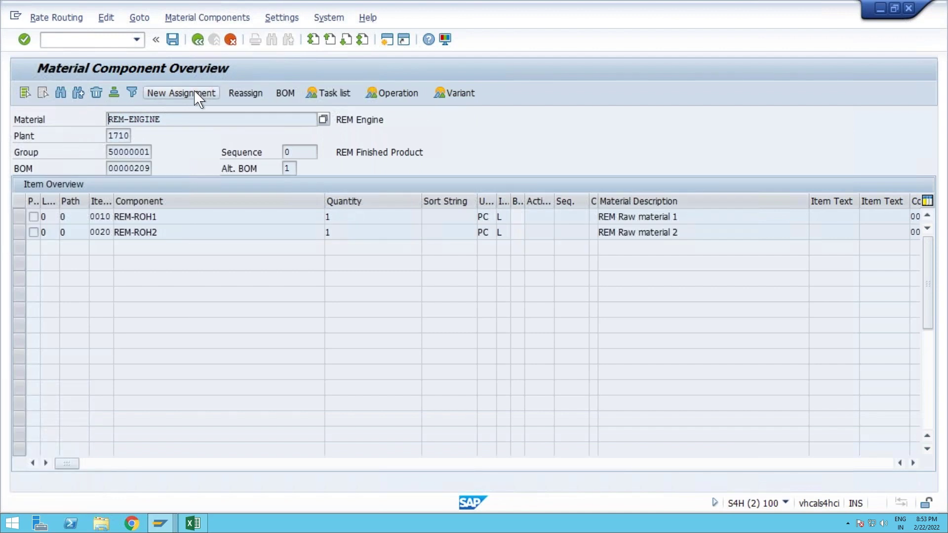
# Leave the component overview and save the new rate routing
pyautogui.click(198, 93)
pyautogui.click(197, 40)
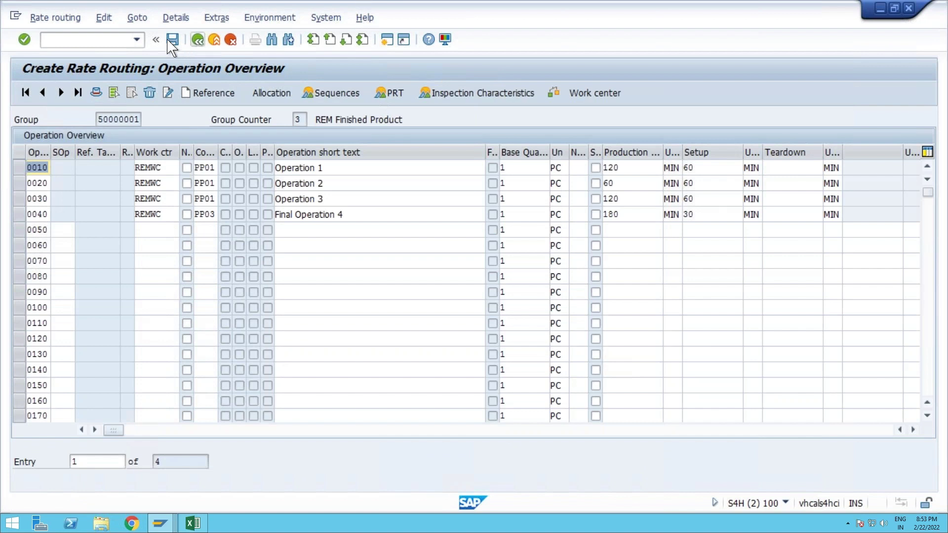
pyautogui.click(172, 40)
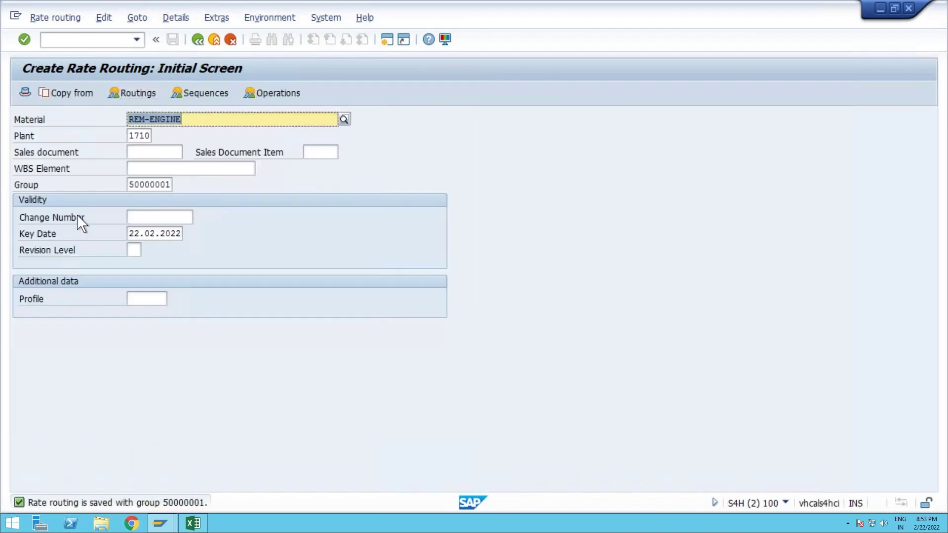
# Start transaction CA23, clear the group, and display the rate routings of REM-ENGINE in plant 1710
pyautogui.click(68, 38)
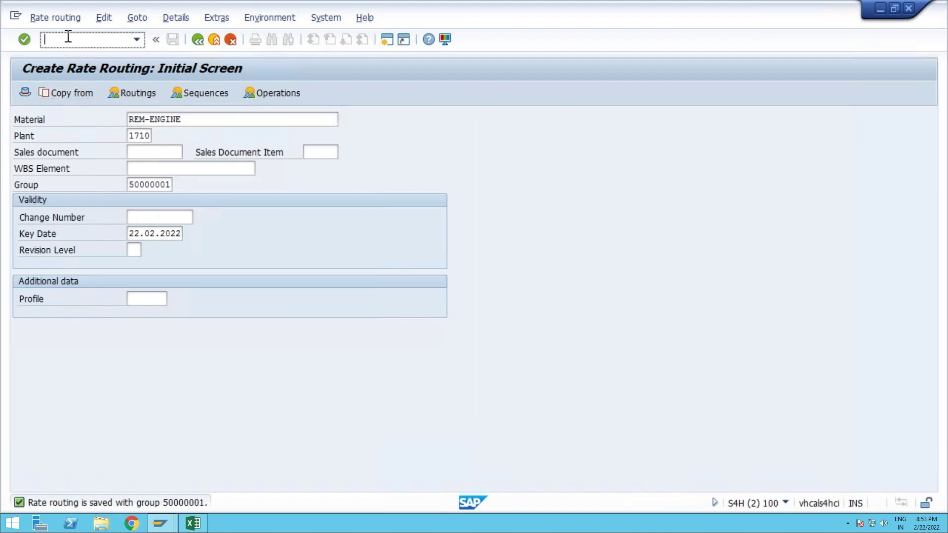
pyautogui.write('/nca23')
pyautogui.press('Return')
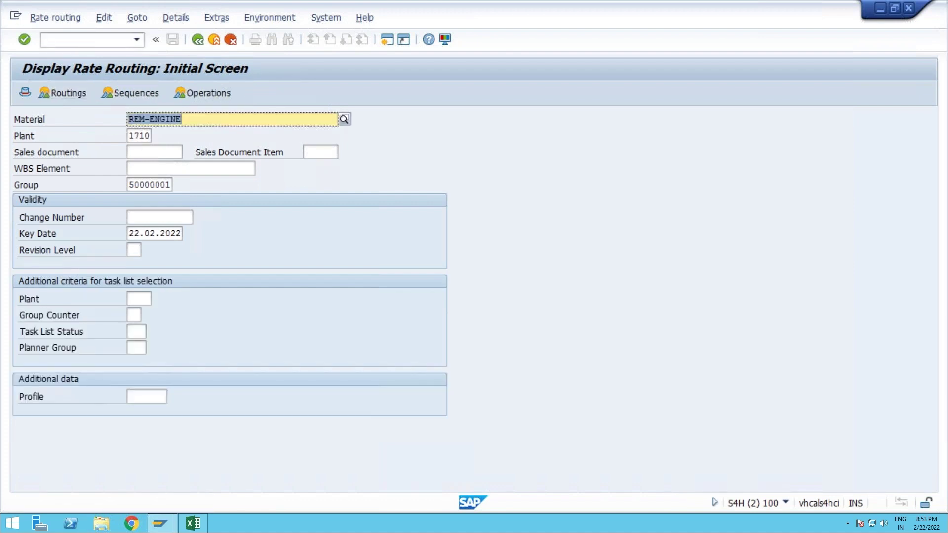
pyautogui.press('Tab')
pyautogui.press('Tab')
pyautogui.press('Tab')
pyautogui.press('Tab')
pyautogui.press('Tab')
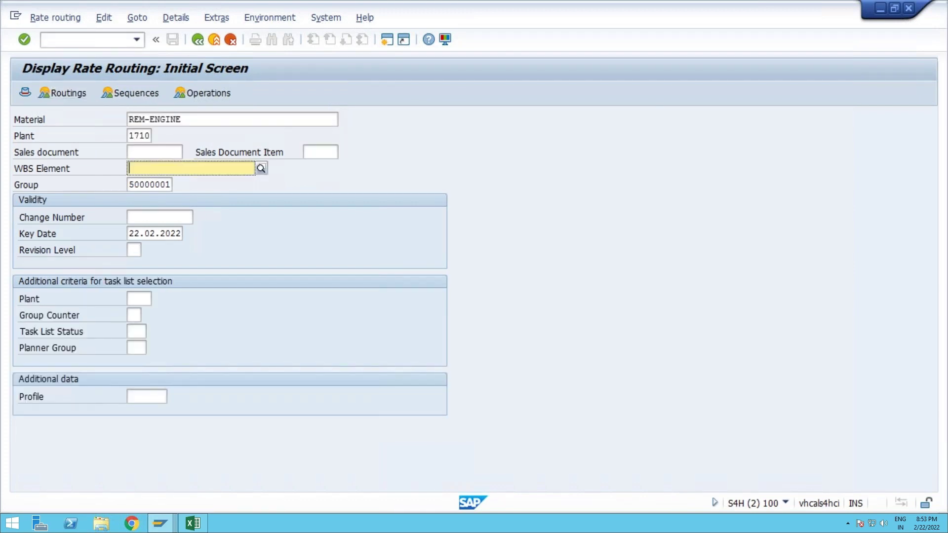
pyautogui.press('Delete')
pyautogui.press('Return')
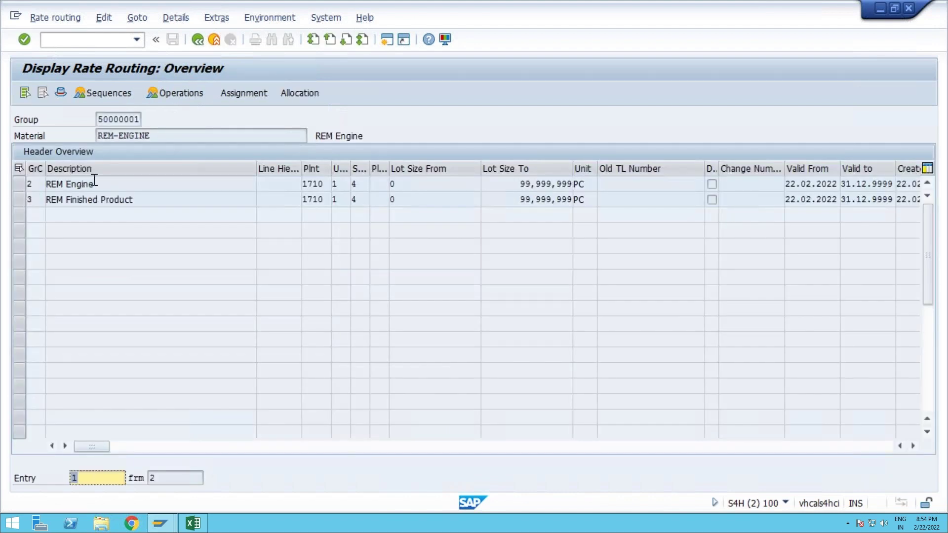
# Check the operations, sequences and header details of the REM Engine routing, group counter 2, and return to the overview
pyautogui.click(18, 184)
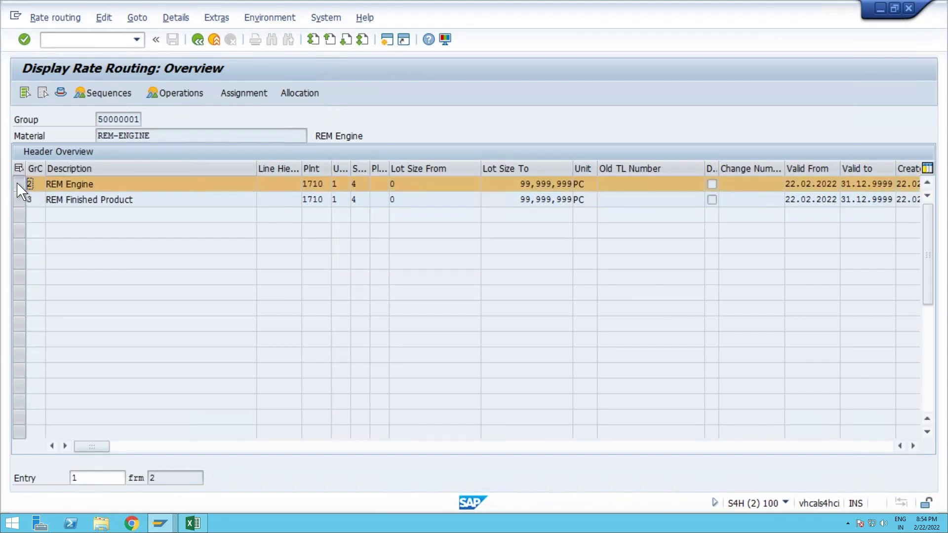
pyautogui.click(166, 94)
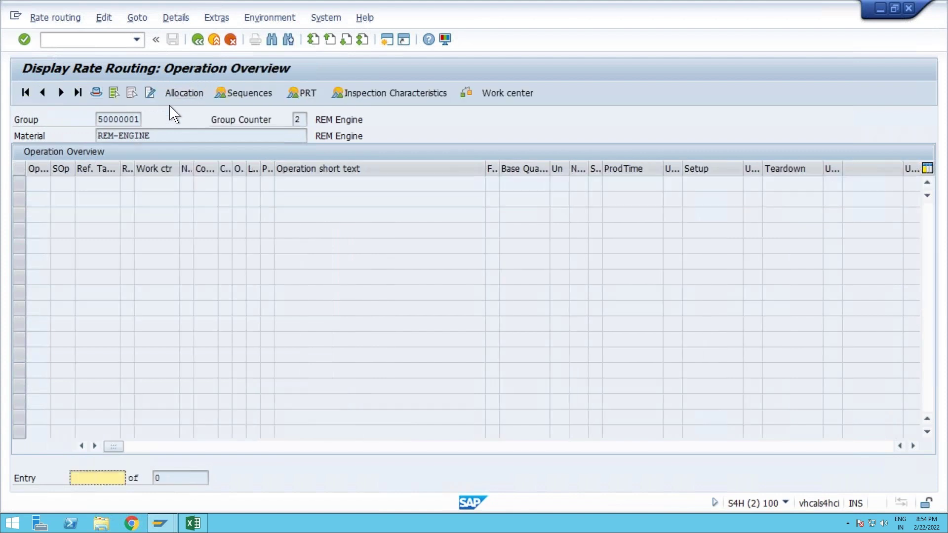
pyautogui.click(197, 44)
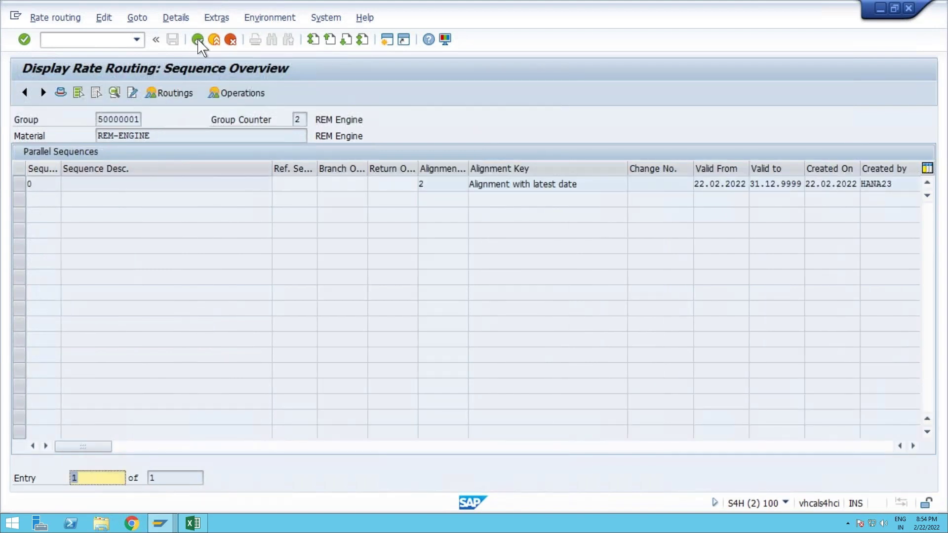
pyautogui.click(178, 93)
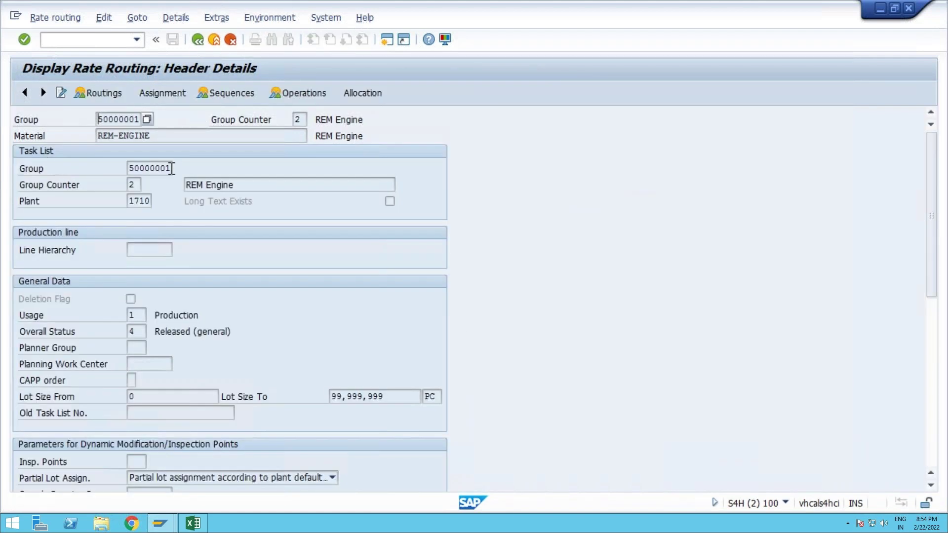
pyautogui.click(197, 42)
# Check the operations, sequences and header details of the REM Finished Product routing, group counter 3, and return to the overview
pyautogui.click(19, 185)
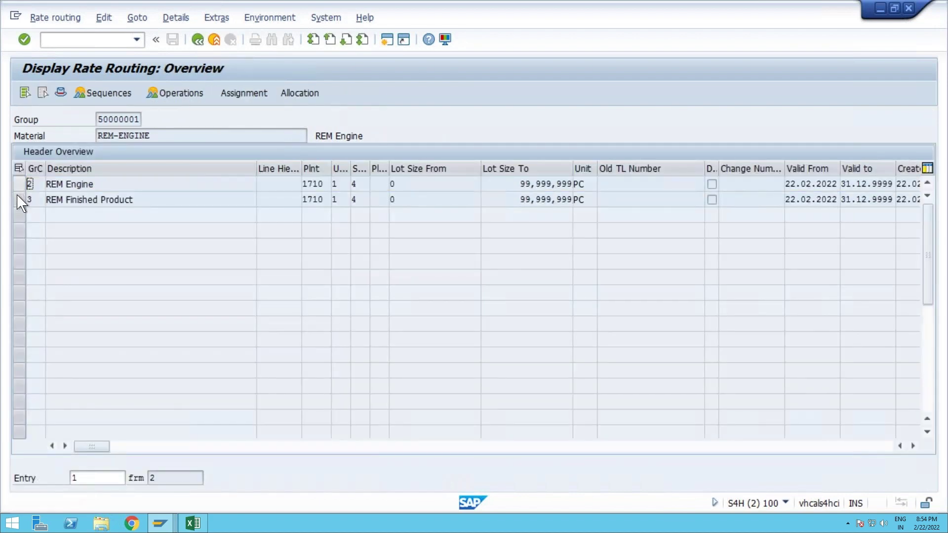
pyautogui.click(18, 199)
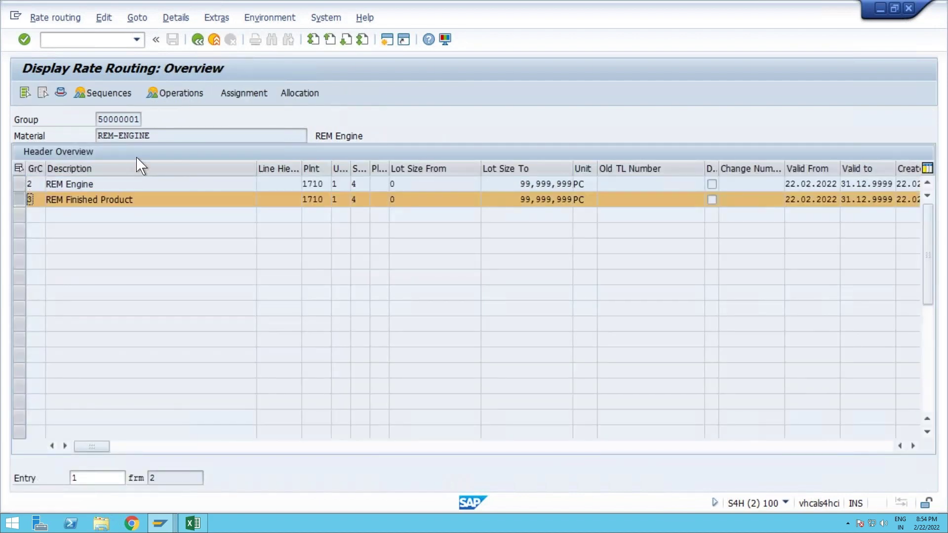
pyautogui.click(169, 93)
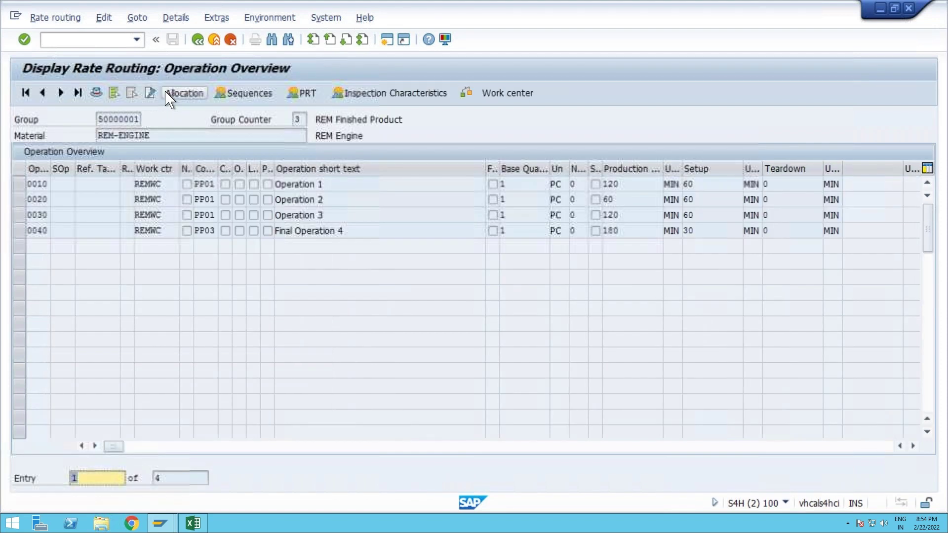
pyautogui.click(198, 40)
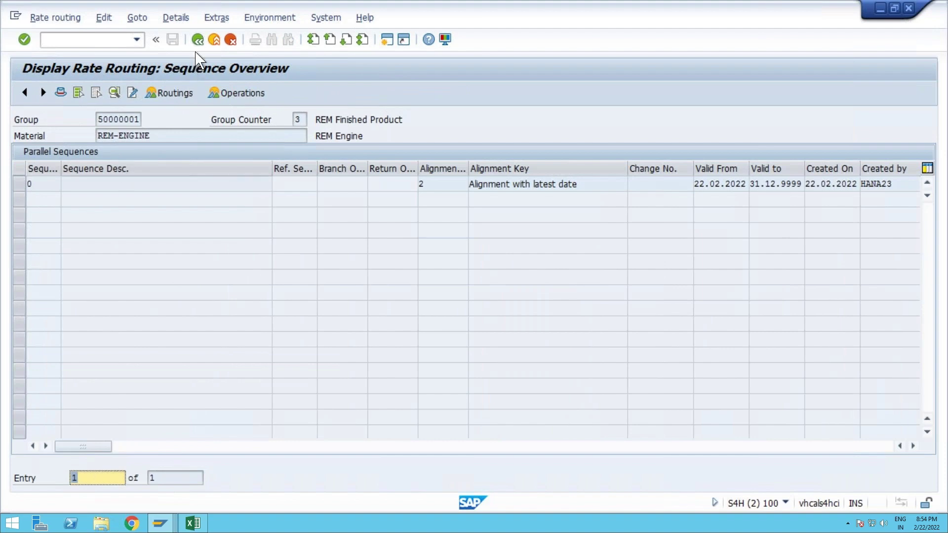
pyautogui.click(184, 93)
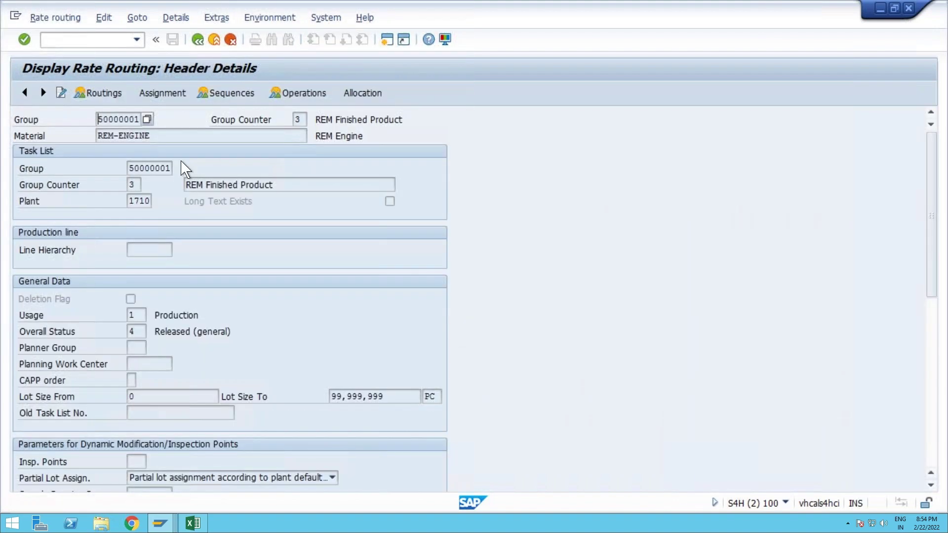
pyautogui.click(198, 40)
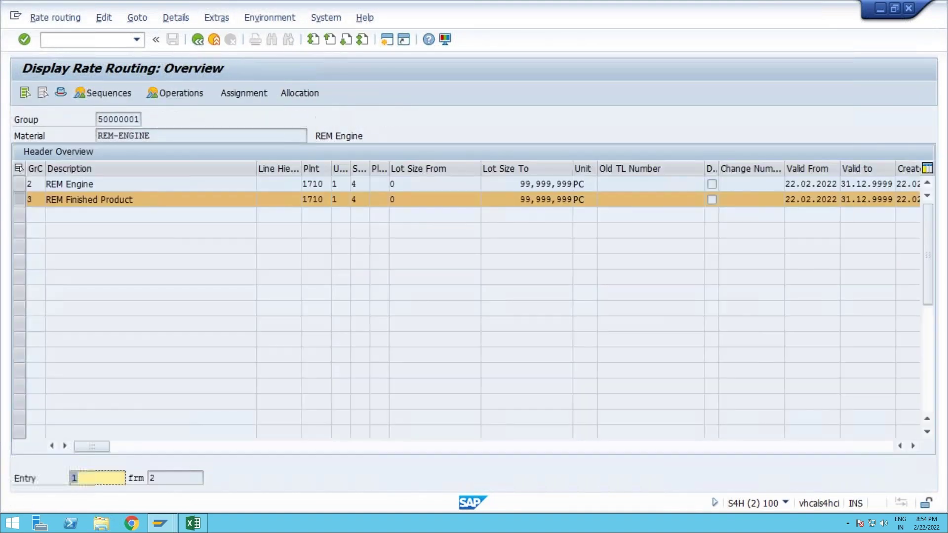
# Start transaction CA22 and open all rate routings of group 50000001 in plant 1710 for changing
pyautogui.click(89, 39)
pyautogui.write('/nca')
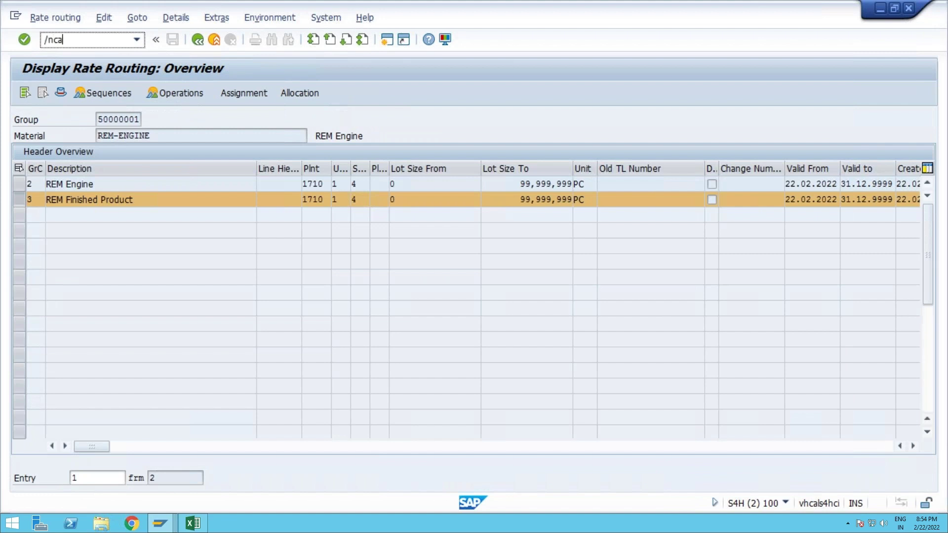
pyautogui.write('02')
pyautogui.press('Return')
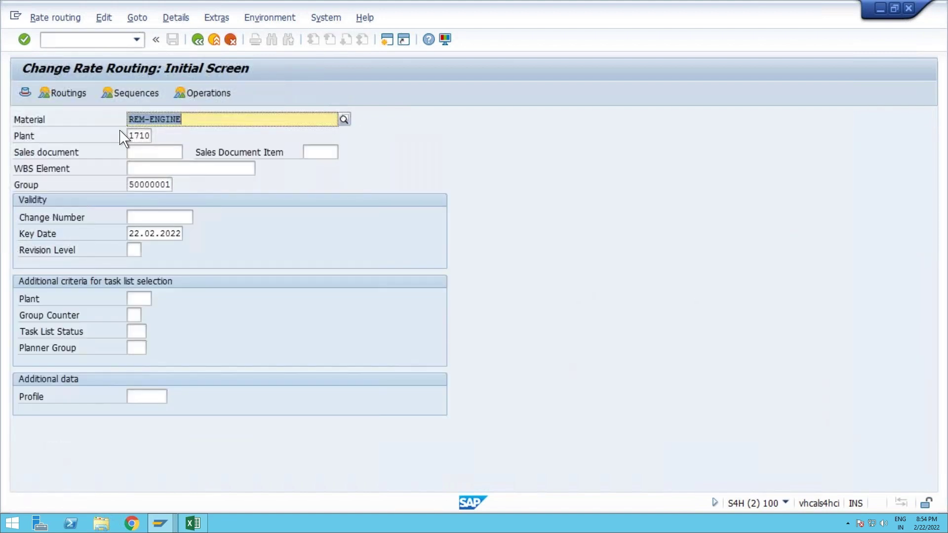
pyautogui.press('Tab')
pyautogui.press('Return')
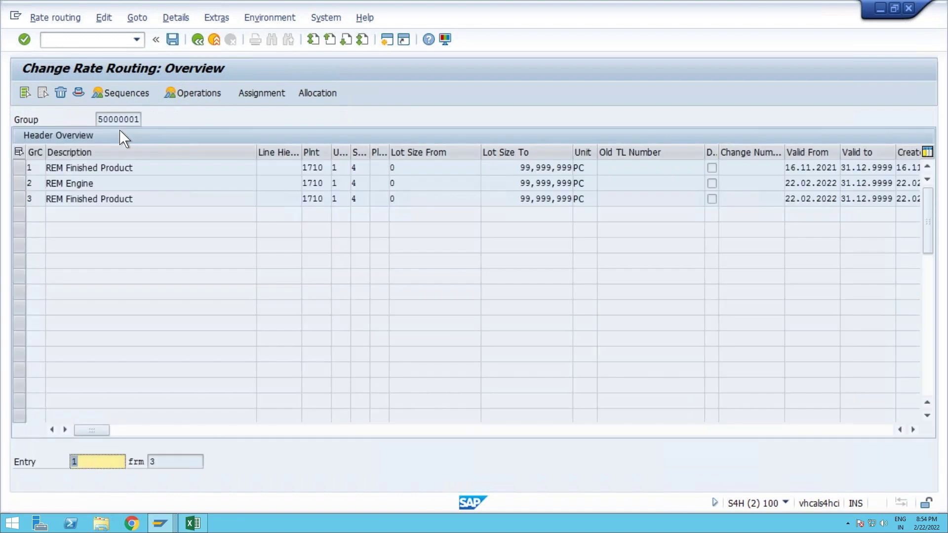
# Delete the rate routings with group counters 2 and 3 from group 50000001 and save the change
pyautogui.click(19, 184)
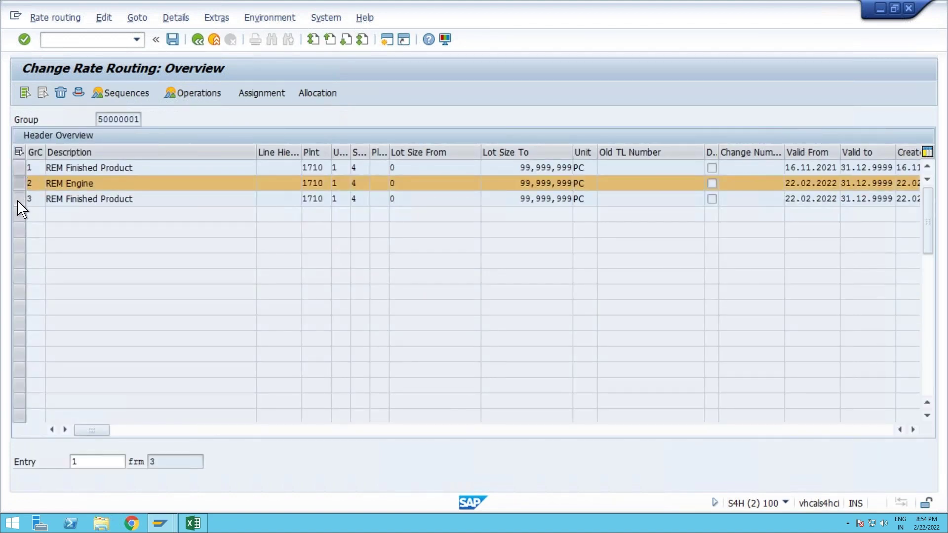
pyautogui.click(18, 199)
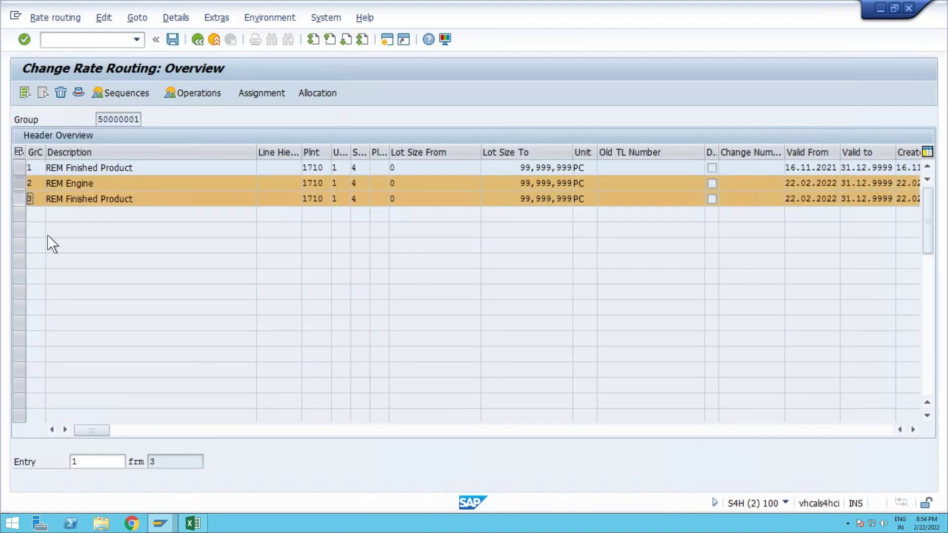
pyautogui.click(62, 90)
pyautogui.click(215, 273)
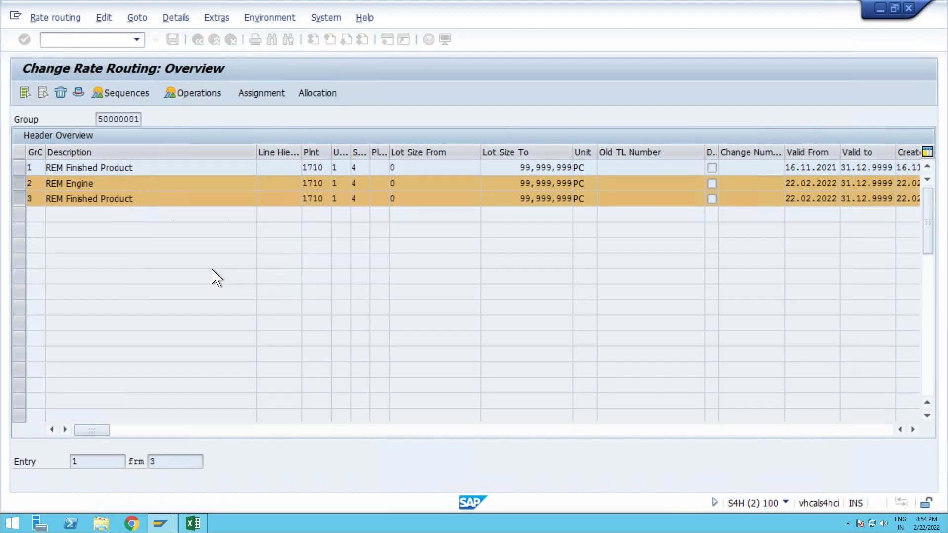
pyautogui.click(172, 39)
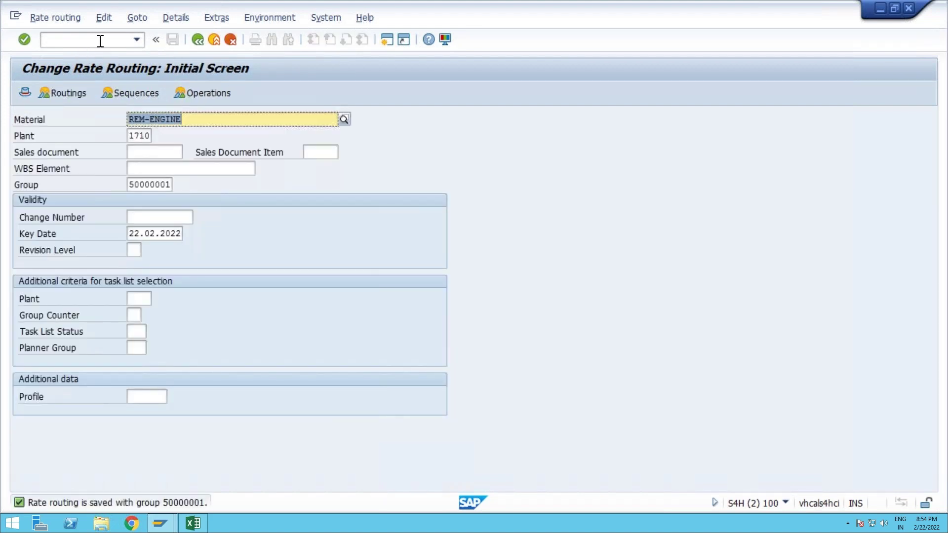
# Start transaction CA21, clear the group, and begin a new rate routing for REM-ENGINE in plant 1710
pyautogui.click(100, 41)
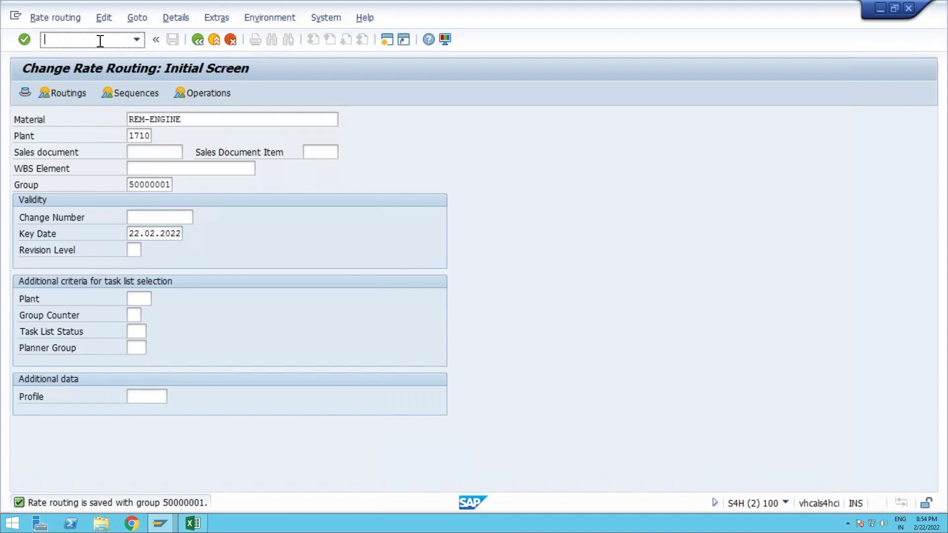
pyautogui.write('/nca21')
pyautogui.press('Return')
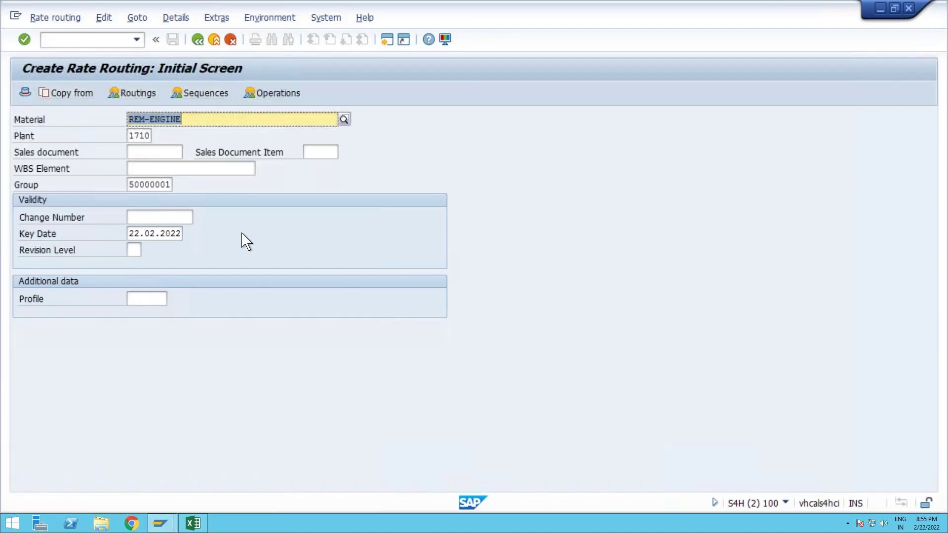
pyautogui.press('Tab')
pyautogui.press('Tab')
pyautogui.press('Tab')
pyautogui.press('Tab')
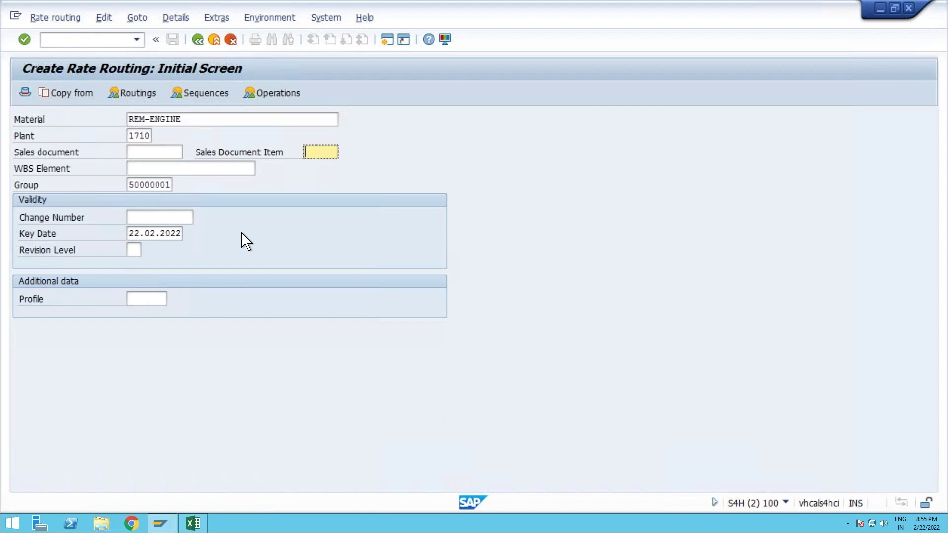
pyautogui.press('Delete')
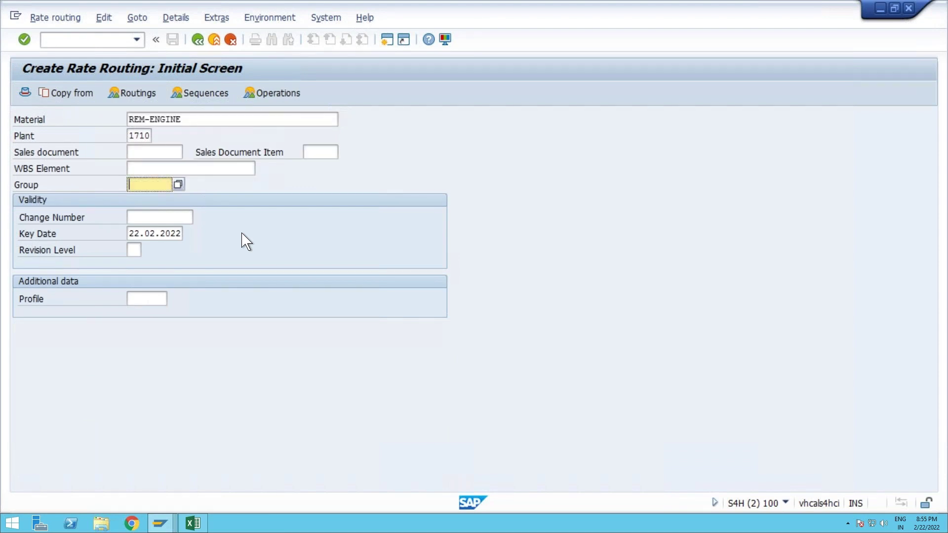
pyautogui.press('Return')
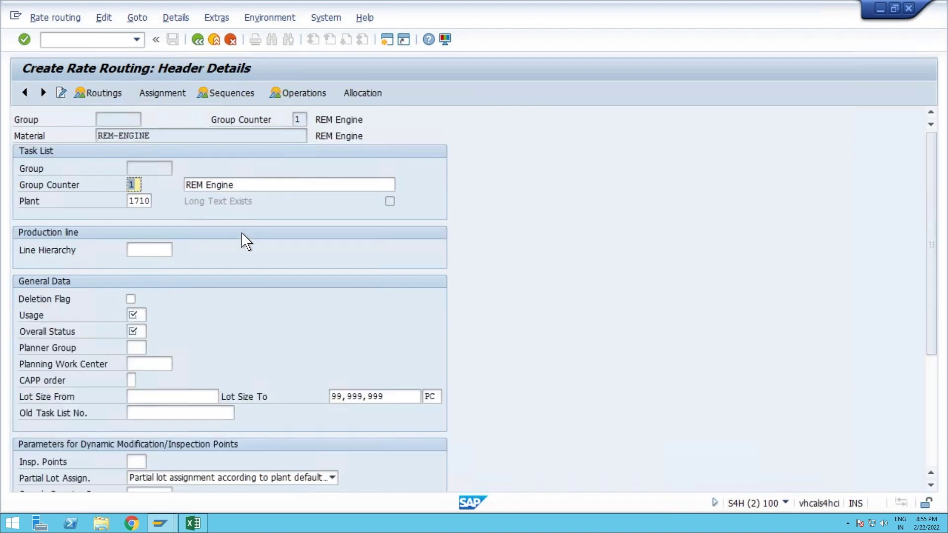
# Set the routing's usage to 1 and overall status to 4, and open its operation overview
pyautogui.click(140, 316)
pyautogui.write('1')
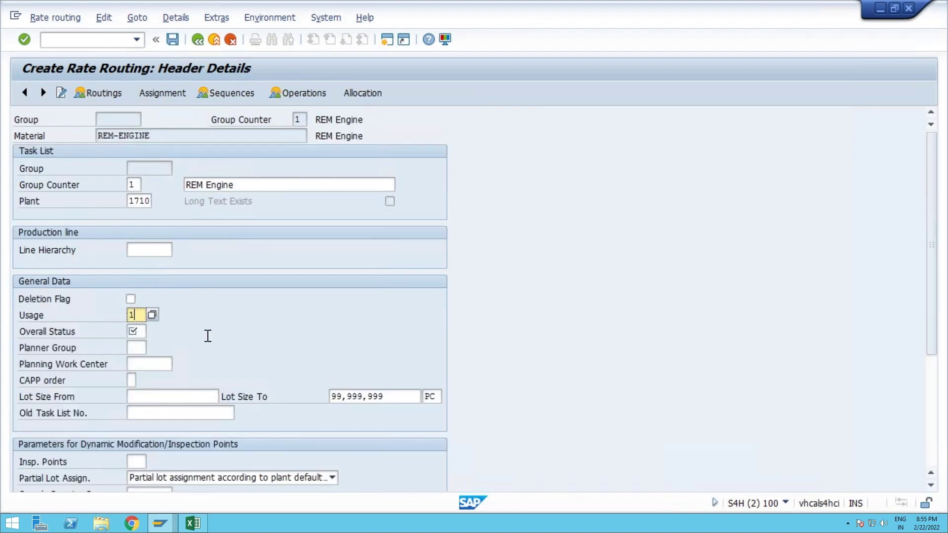
pyautogui.press('Tab')
pyautogui.write('4')
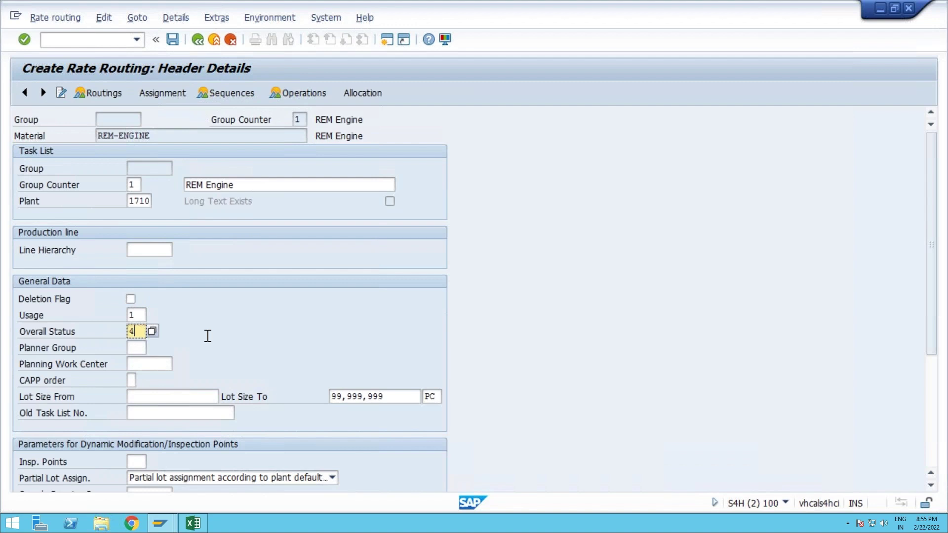
pyautogui.press('Return')
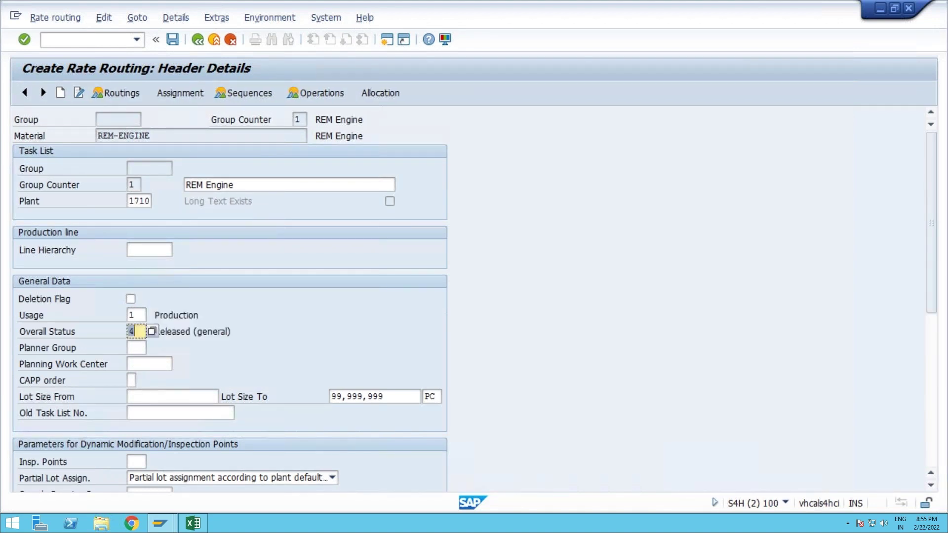
pyautogui.click(319, 98)
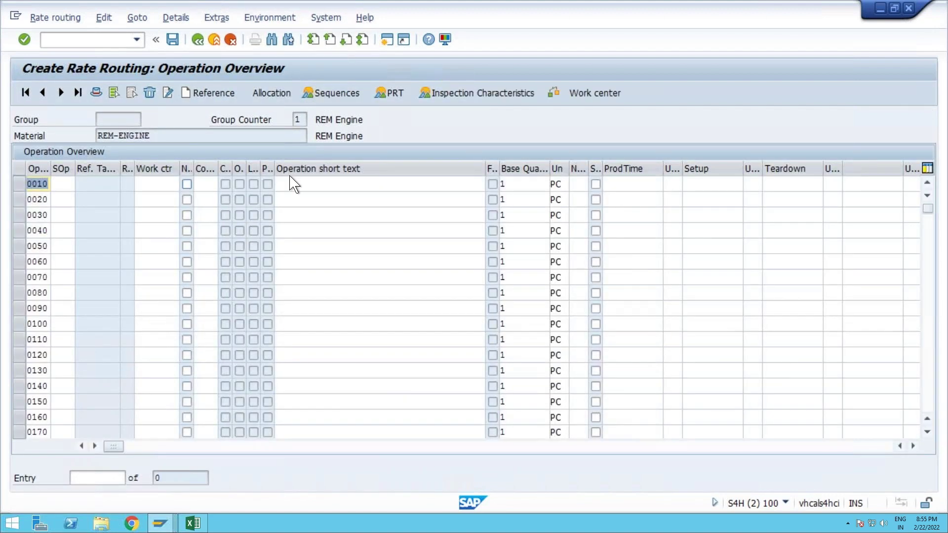
# Open transaction CA23 in a new session and display the operations of the REM-FG rate routing in plant 1710
pyautogui.click(111, 40)
pyautogui.write('/o')
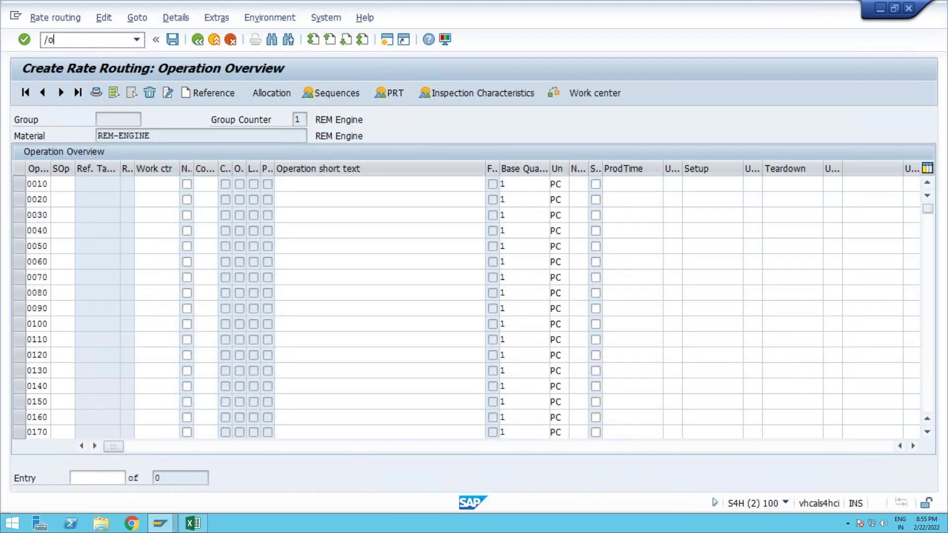
pyautogui.write('ca23')
pyautogui.press('Return')
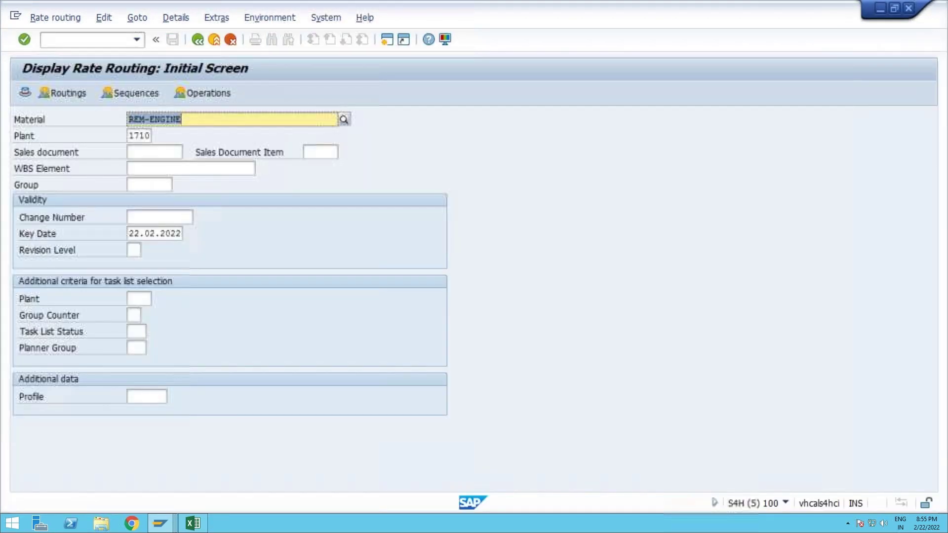
pyautogui.press('BackSpace')
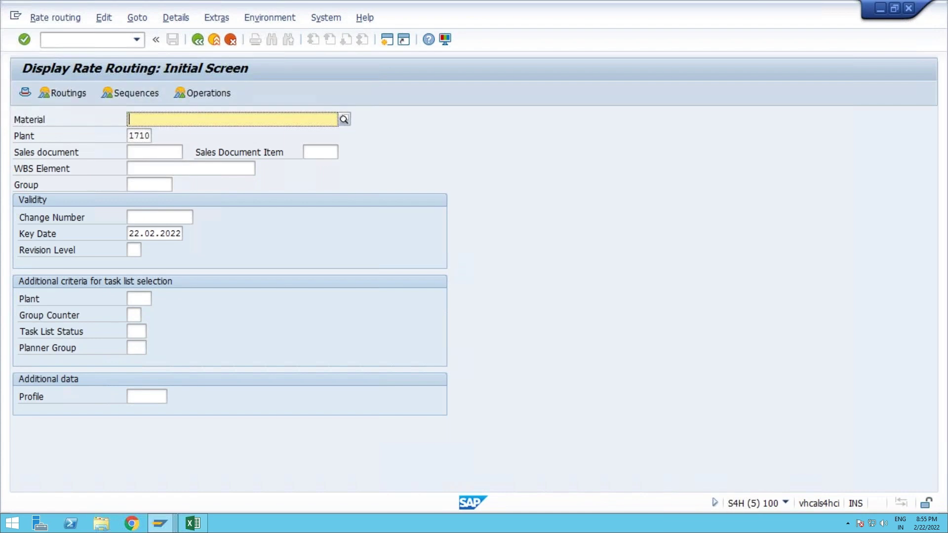
pyautogui.write('rem')
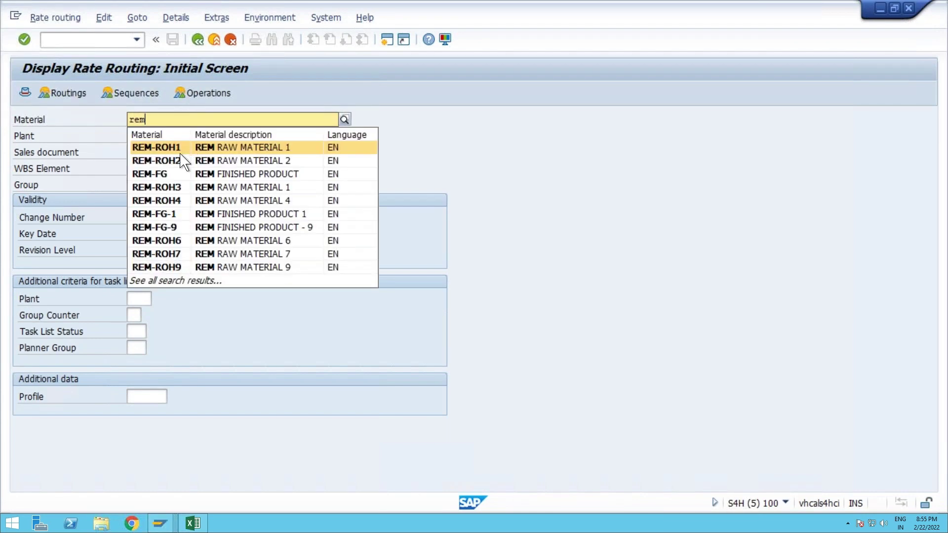
pyautogui.click(176, 176)
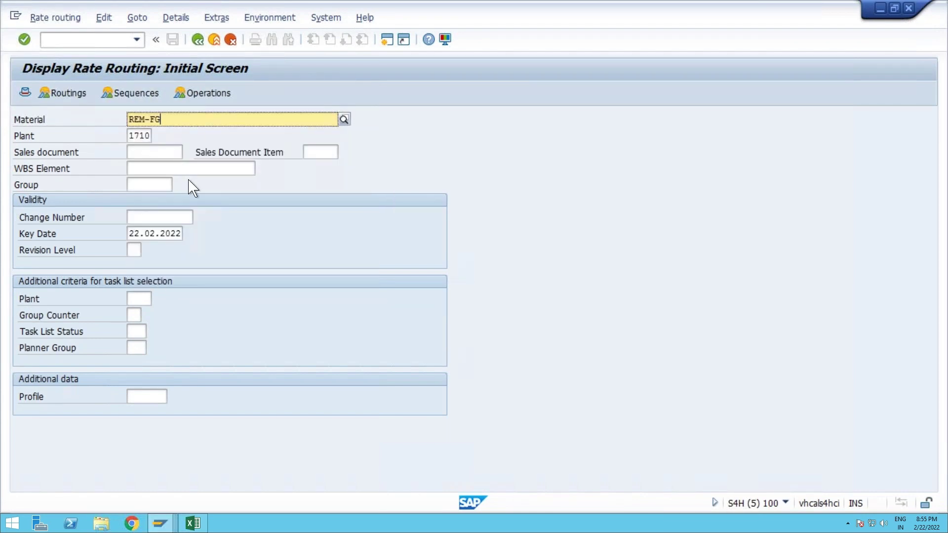
pyautogui.press('Return')
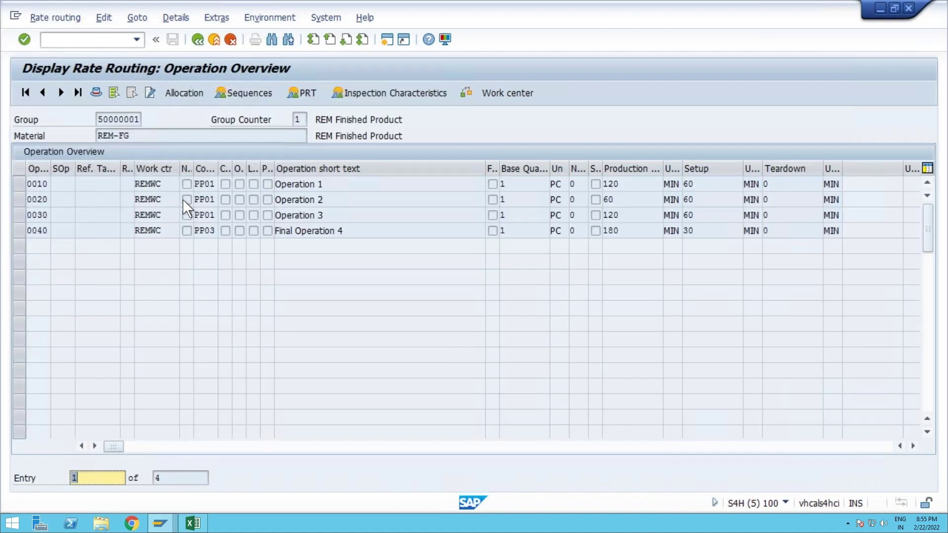
# Copy the four REM-FG operations, from work center through setup time, into the new REM-ENGINE routing and save it
pyautogui.moveTo(137, 179); pyautogui.dragTo(714, 237)
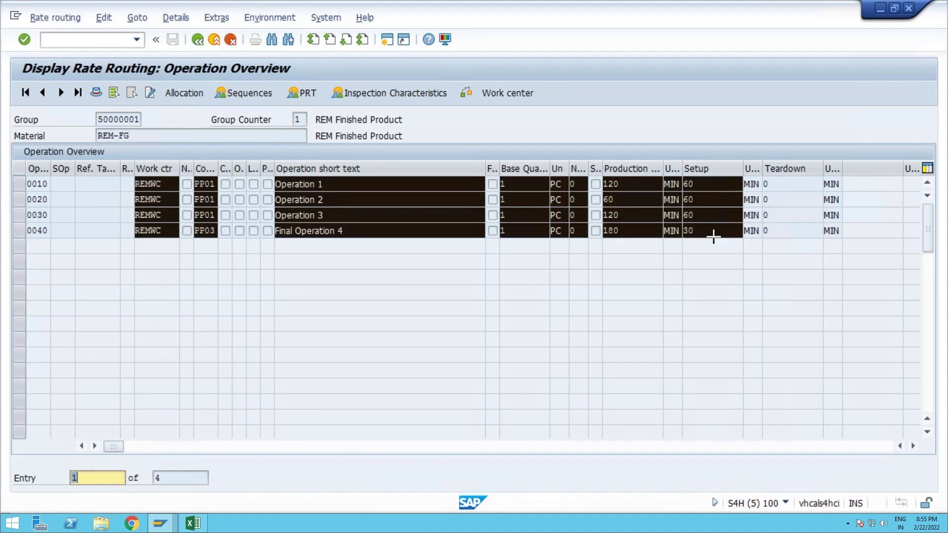
pyautogui.hotkey('ctrl', 'c')
pyautogui.hotkey('alt', 'Tab')
pyautogui.click(170, 184)
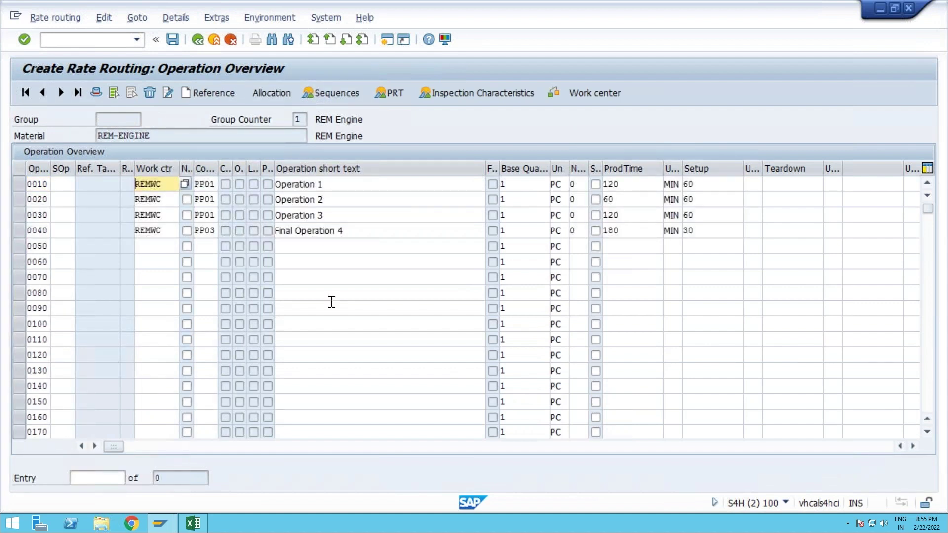
pyautogui.press('Return')
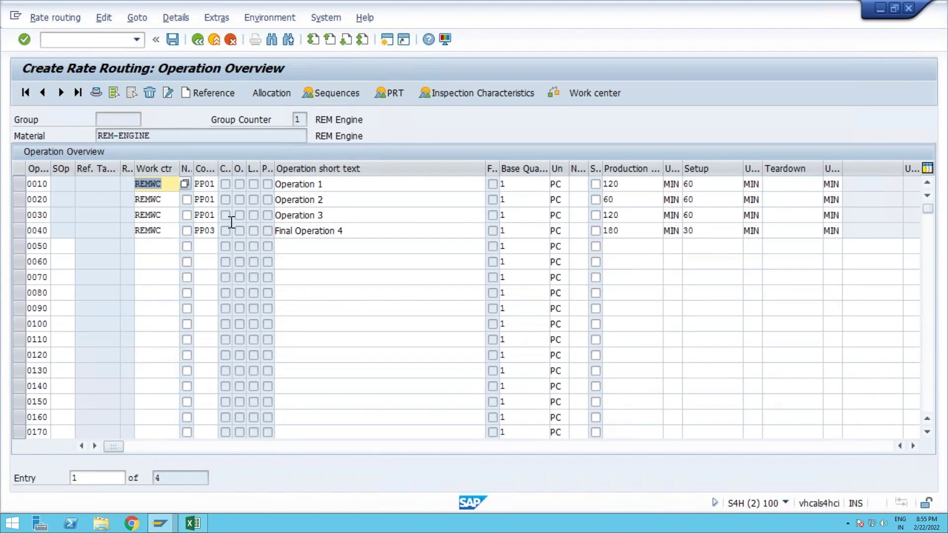
pyautogui.click(172, 40)
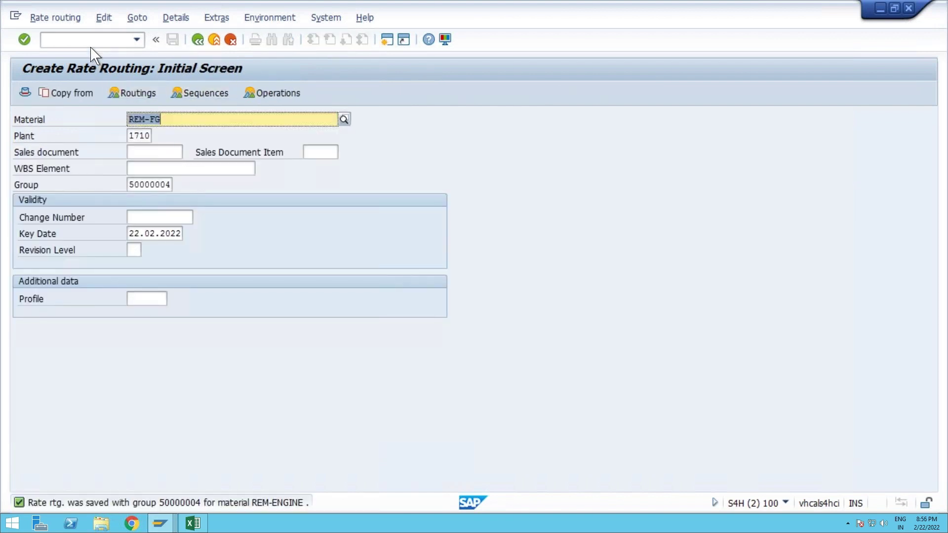
# Open transaction C223 for production version mass processing and clear its group and production line selections
pyautogui.click(89, 39)
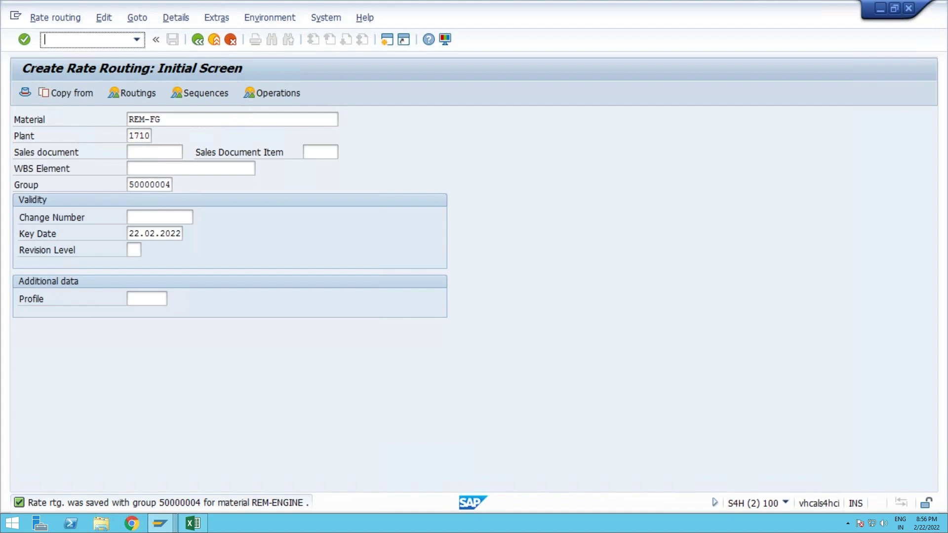
pyautogui.write('/nca223')
pyautogui.press('Return')
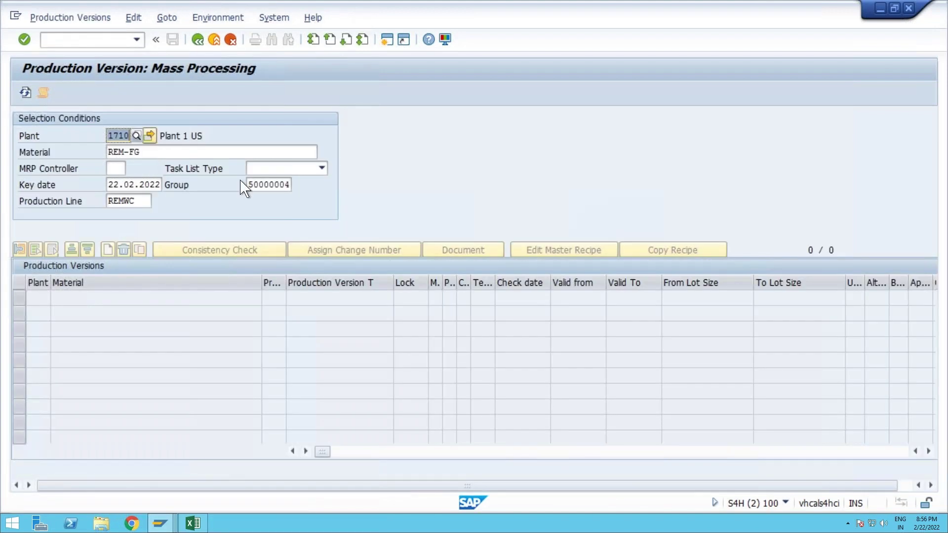
pyautogui.doubleClick(250, 184)
pyautogui.press('BackSpace')
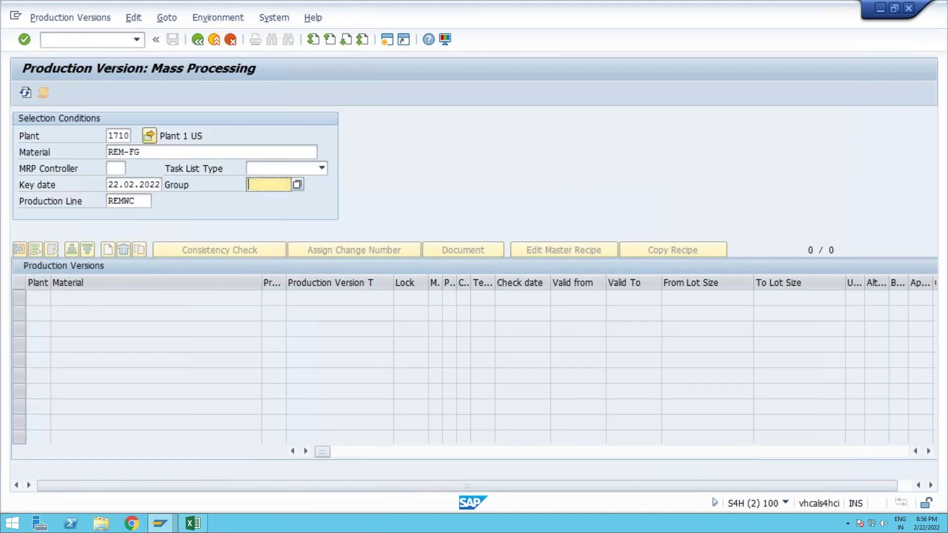
pyautogui.press('Tab')
pyautogui.press('BackSpace')
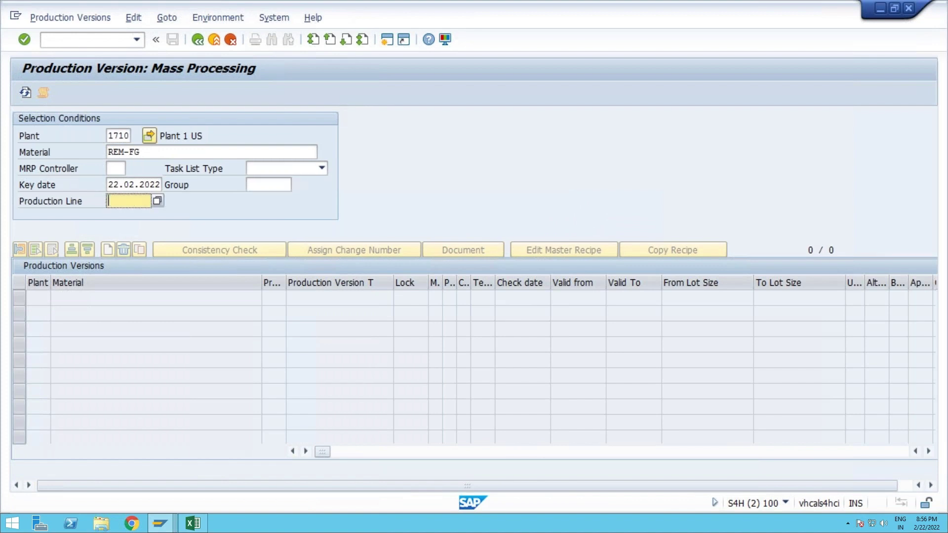
# Set the selection material to REM-ENGINE and read its production versions in plant 1710
pyautogui.click(290, 152)
pyautogui.press('BackSpace')
pyautogui.press('BackSpace')
pyautogui.write('en')
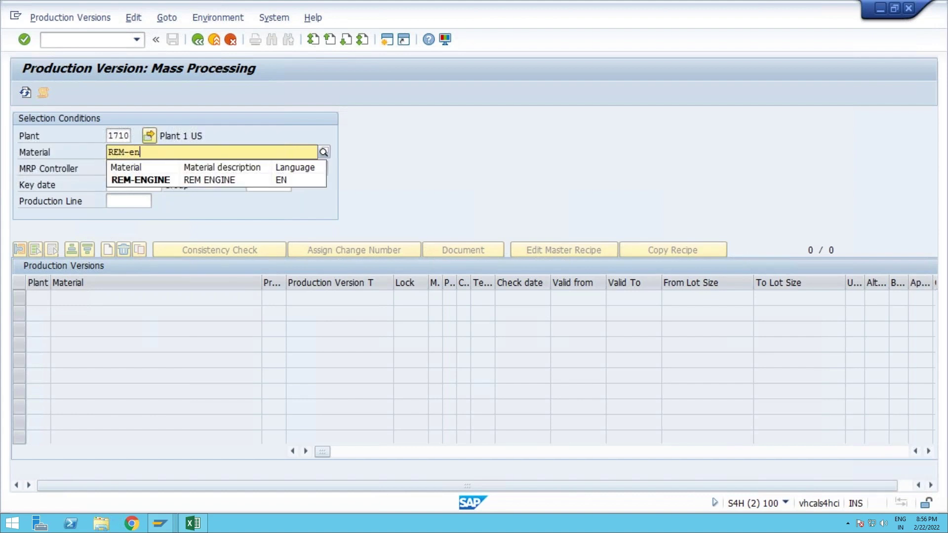
pyautogui.write('gine')
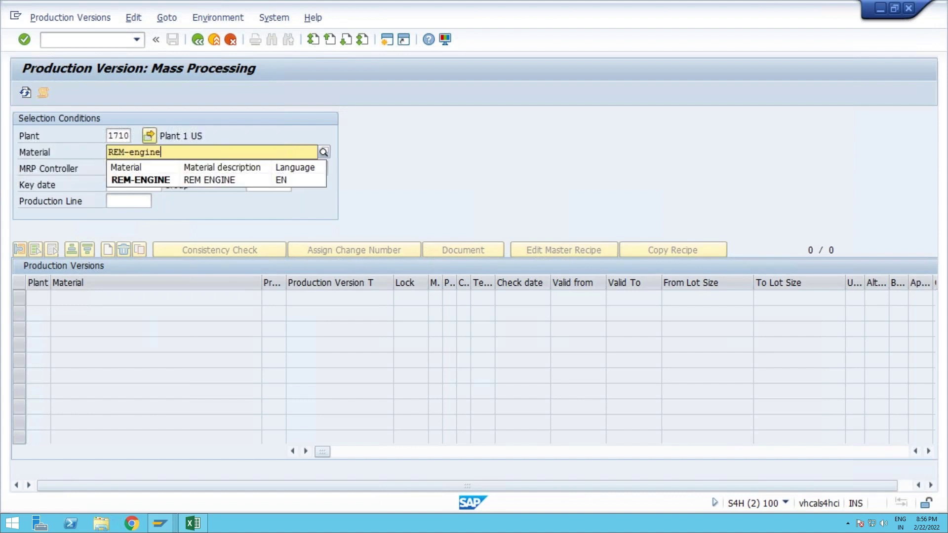
pyautogui.click(148, 181)
pyautogui.press('Return')
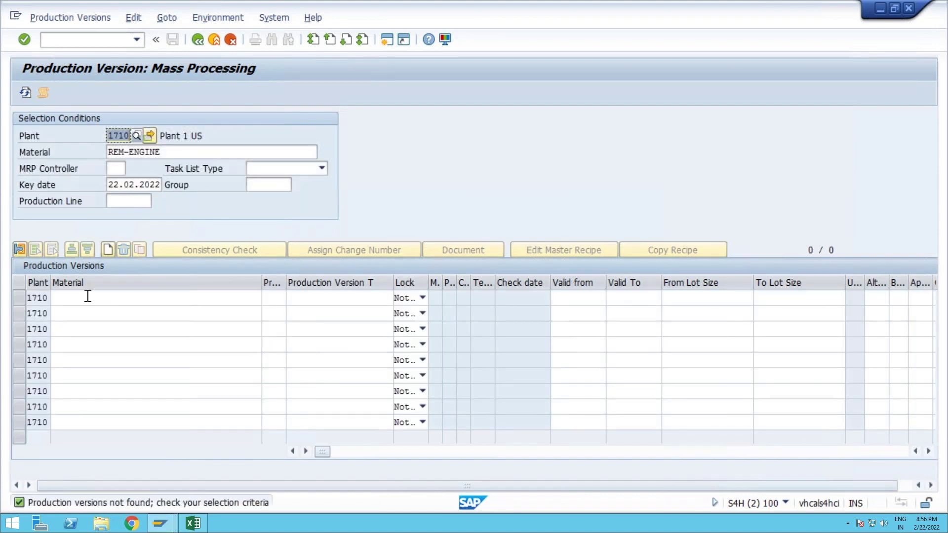
# Enter a new production version 0001 for material REM-ENGINE in the first table row
pyautogui.click(88, 296)
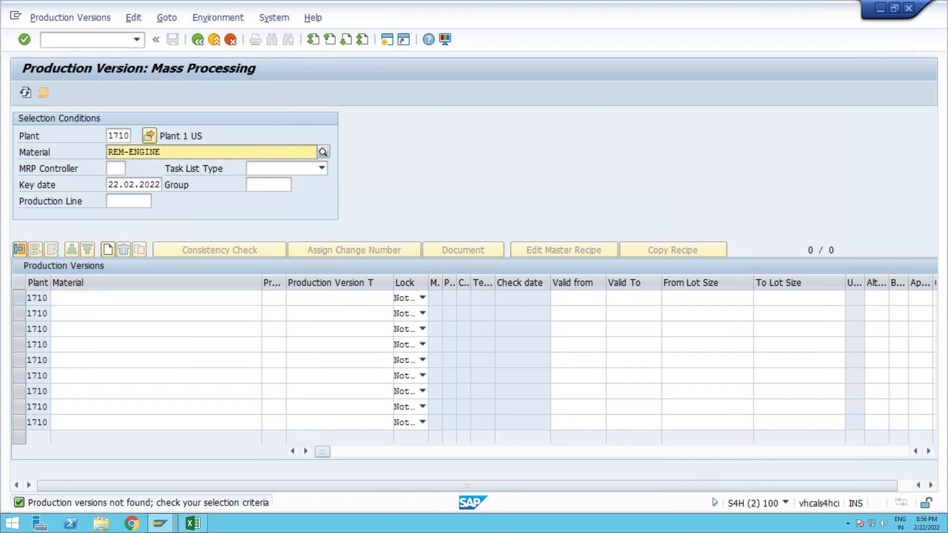
pyautogui.click(176, 153)
pyautogui.click(92, 298)
pyautogui.write('REM-ENGINE')
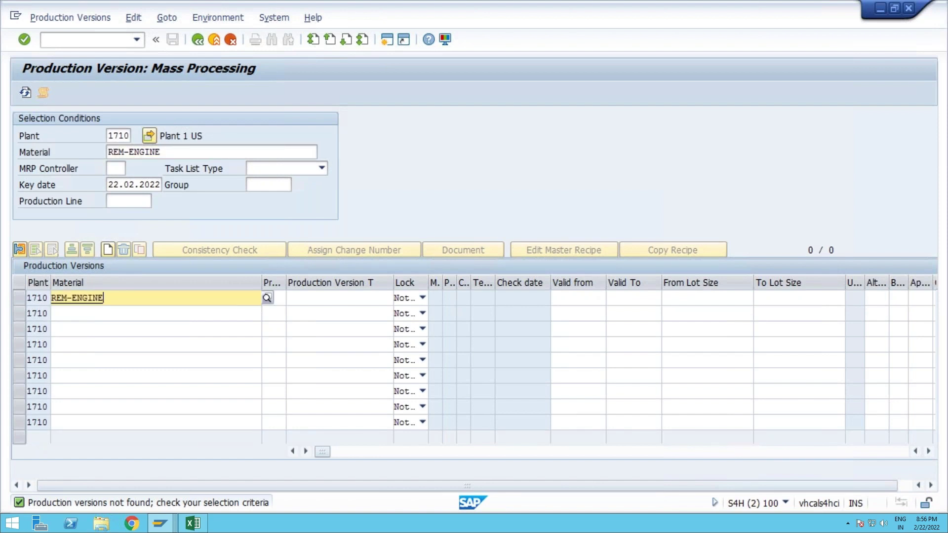
pyautogui.click(279, 298)
pyautogui.write('0001')
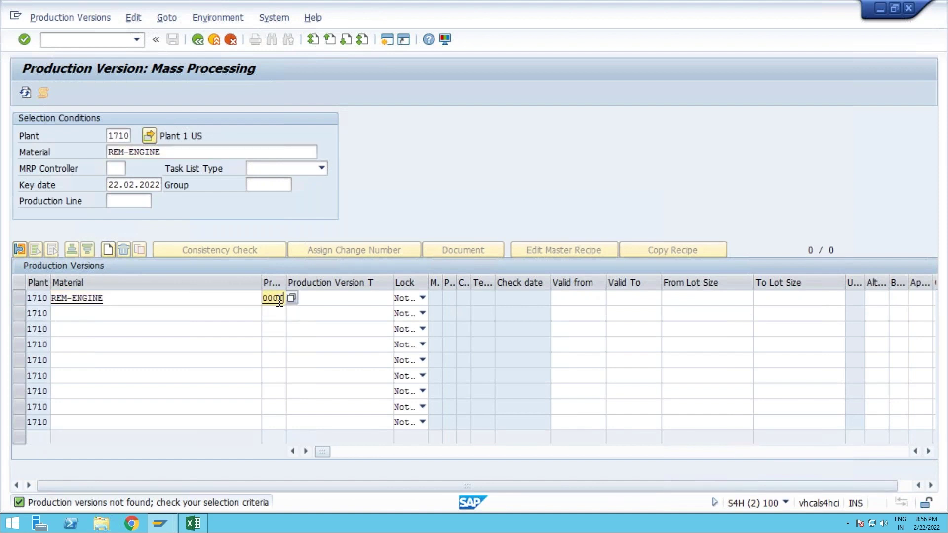
# Enter "PV for REM ENGINE" as the text of production version 0001
pyautogui.press('Tab')
pyautogui.write('REM ')
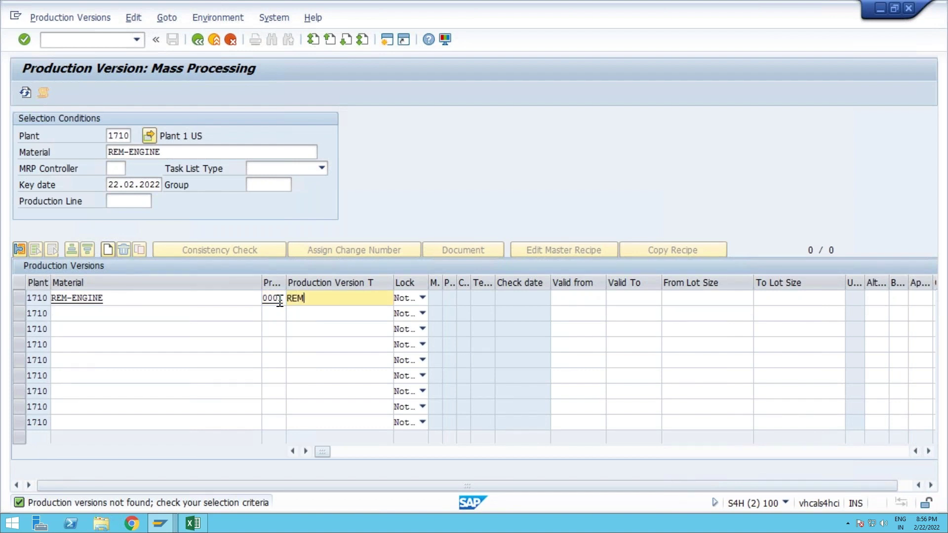
pyautogui.write('for')
pyautogui.press('BackSpace')
pyautogui.press('BackSpace')
pyautogui.press('BackSpace')
pyautogui.press('BackSpace')
pyautogui.press('BackSpace')
pyautogui.press('BackSpace')
pyautogui.write('P')
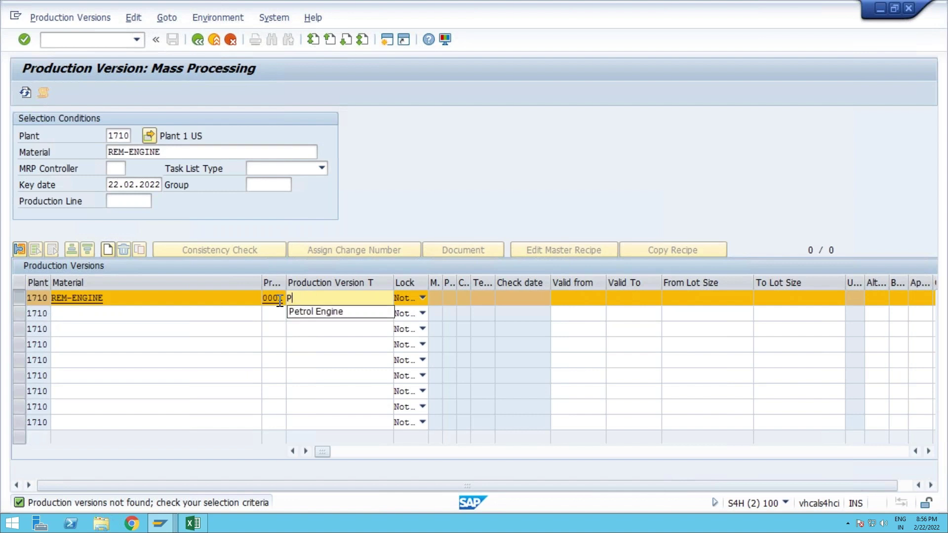
pyautogui.press('BackSpace')
pyautogui.write('PVfor')
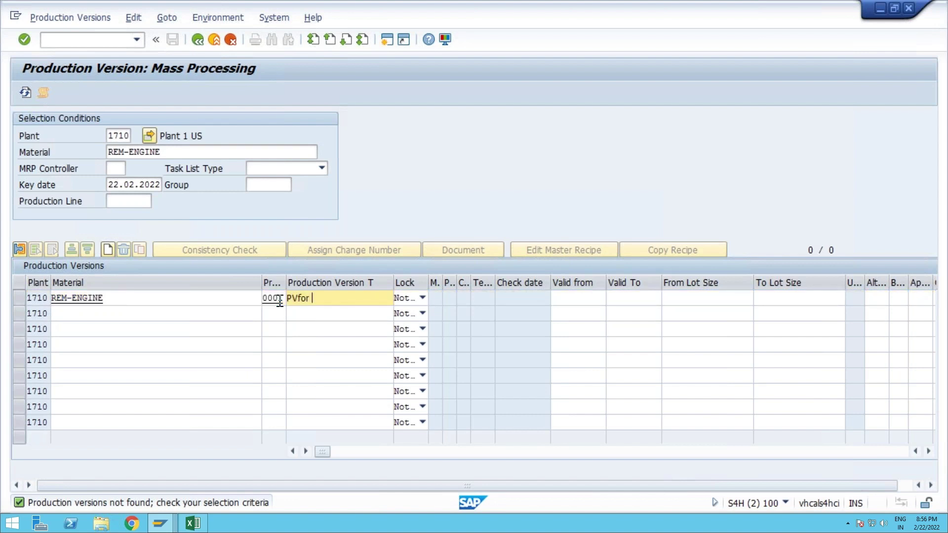
pyautogui.write(' REM ENGINE')
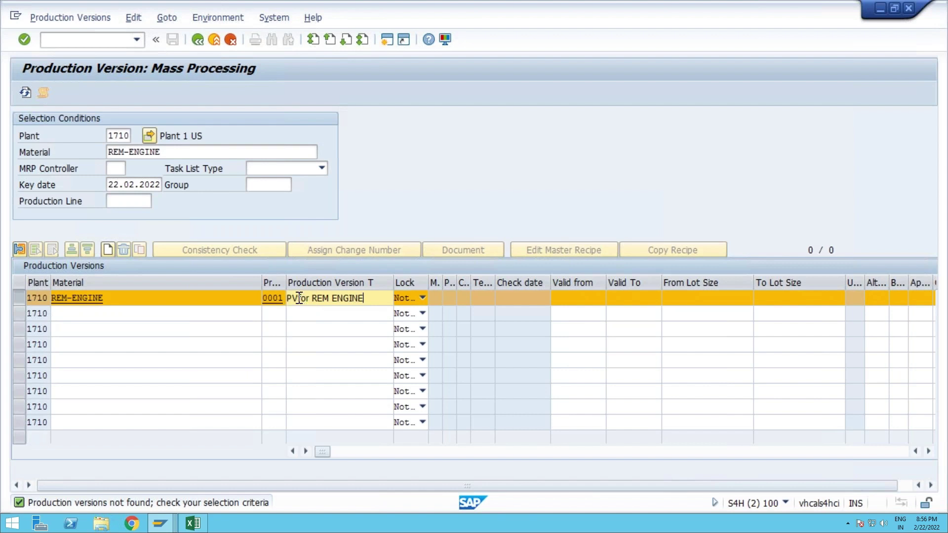
pyautogui.click(299, 298)
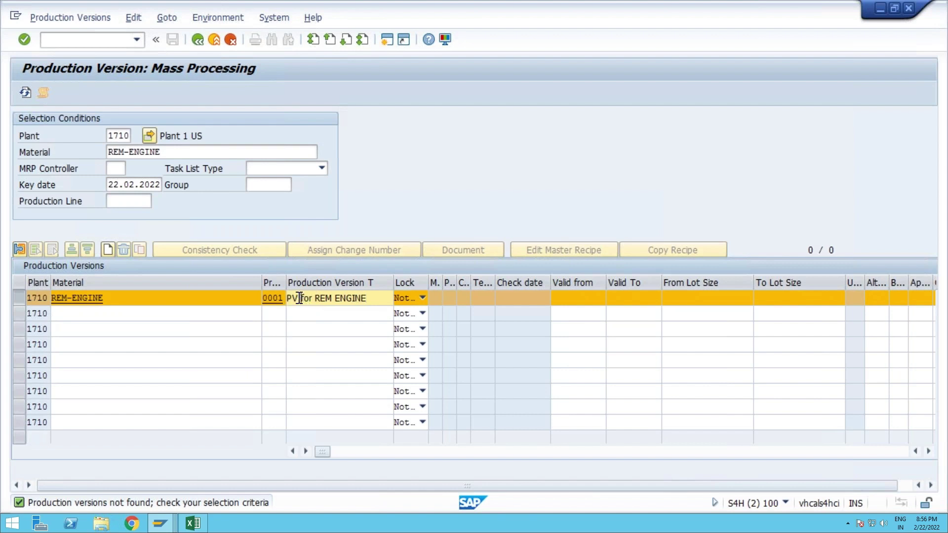
# Set the production version's validity from 22.02.2022 to 31.12.9999
pyautogui.click(595, 298)
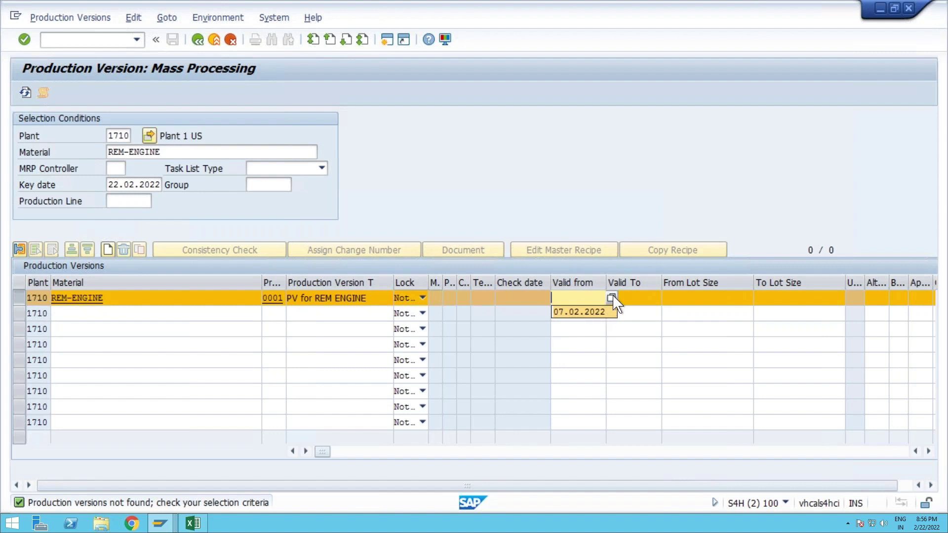
pyautogui.click(611, 298)
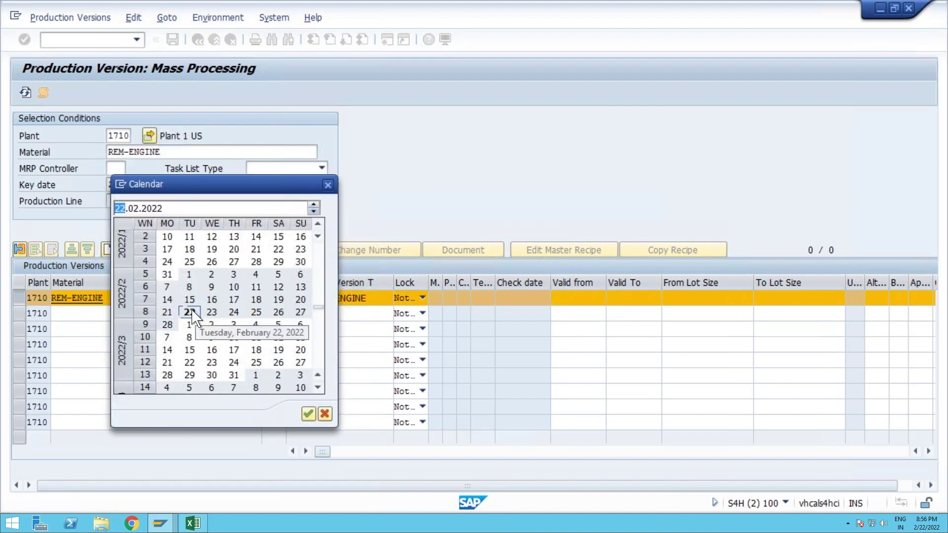
pyautogui.doubleClick(190, 313)
pyautogui.click(636, 297)
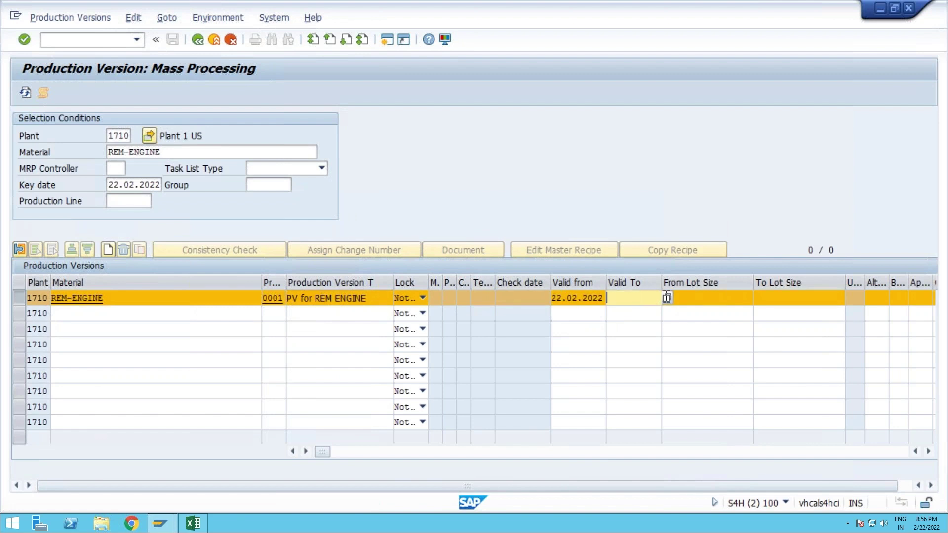
pyautogui.click(667, 296)
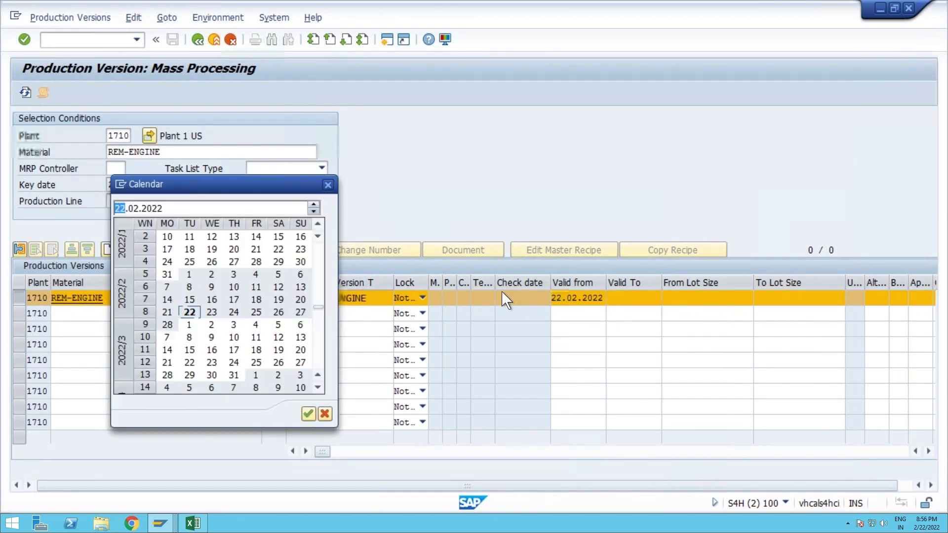
pyautogui.click(327, 185)
pyautogui.click(623, 299)
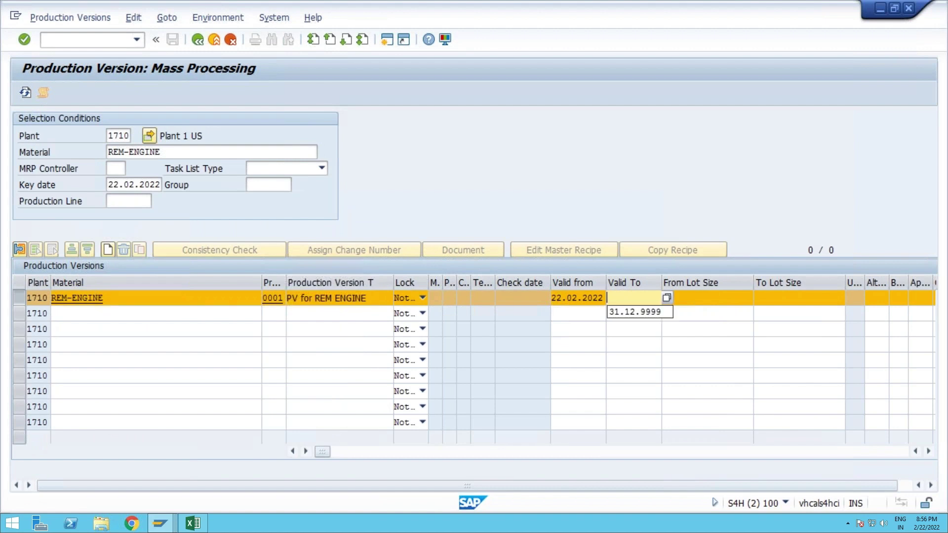
pyautogui.click(628, 315)
# Leave the lot sizes empty and set both the alternative BOM and BOM usage to 1
pyautogui.press('Tab')
pyautogui.press('Tab')
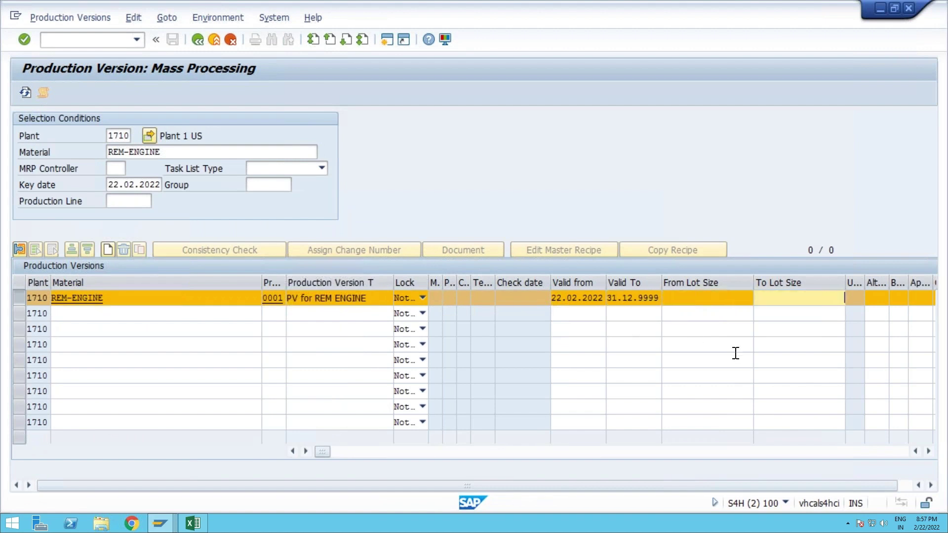
pyautogui.click(929, 452)
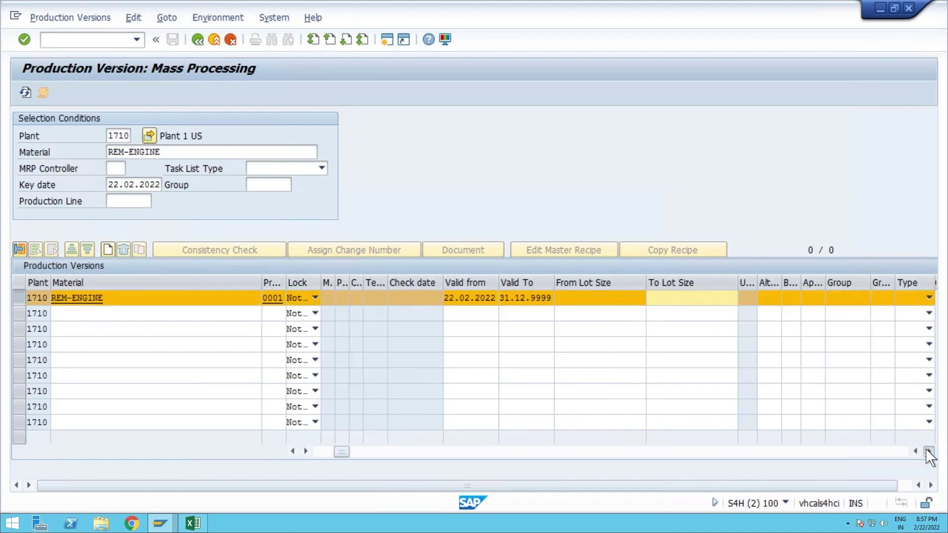
pyautogui.click(928, 451)
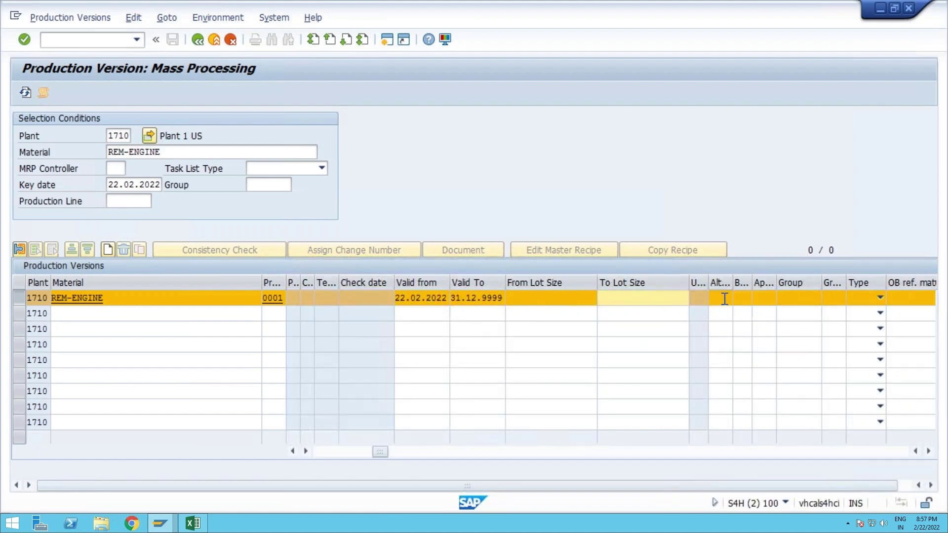
pyautogui.click(724, 298)
pyautogui.write('1')
pyautogui.press('Tab')
pyautogui.write('1')
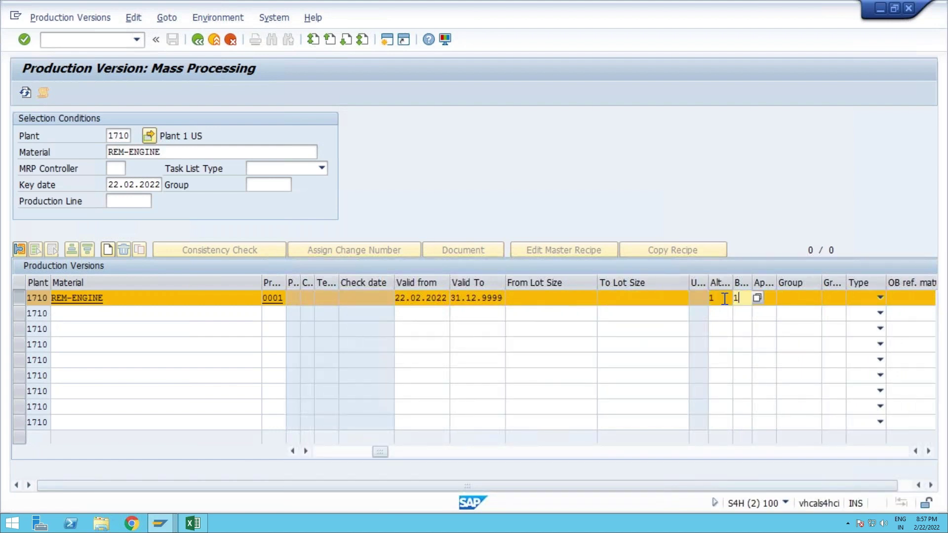
# Open the value search for the version's task list group and try the material "rem engine"
pyautogui.click(806, 298)
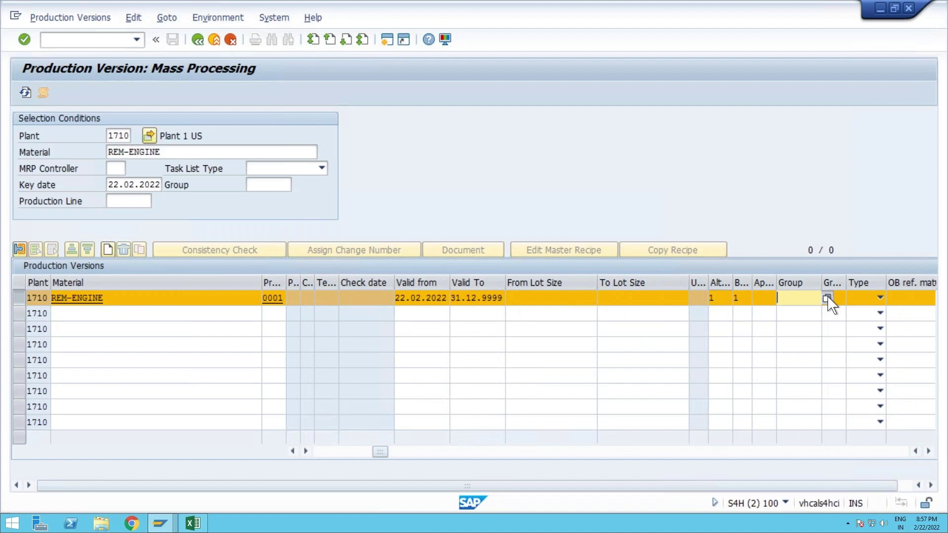
pyautogui.click(826, 299)
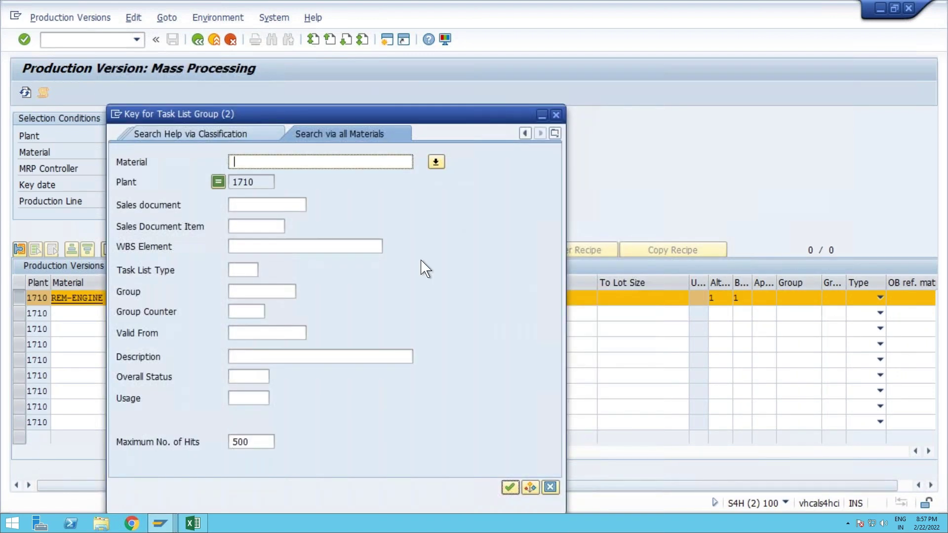
pyautogui.write('rem engine')
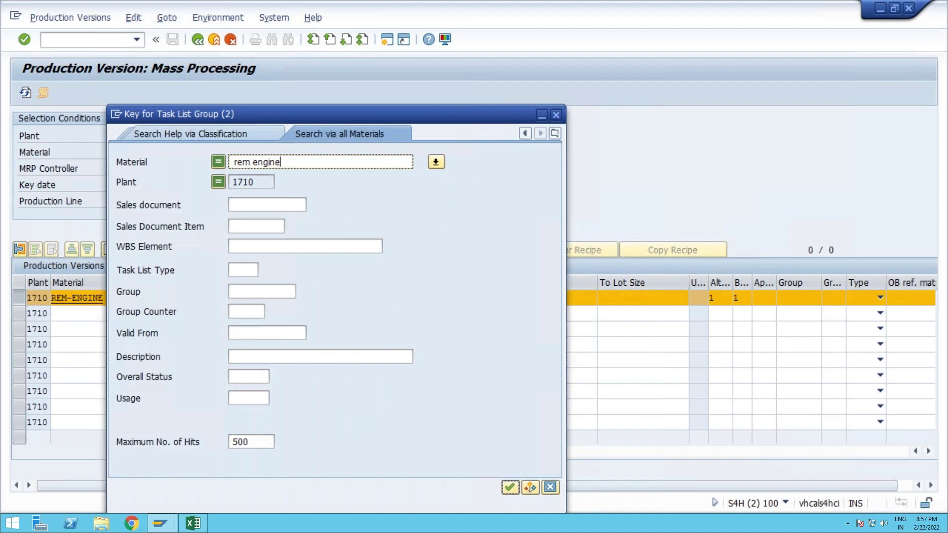
pyautogui.press('Return')
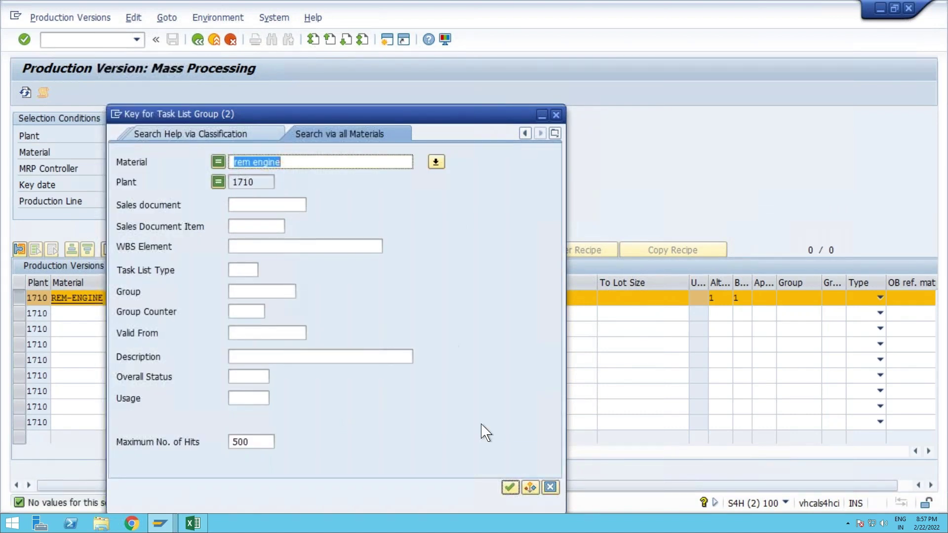
pyautogui.click(510, 487)
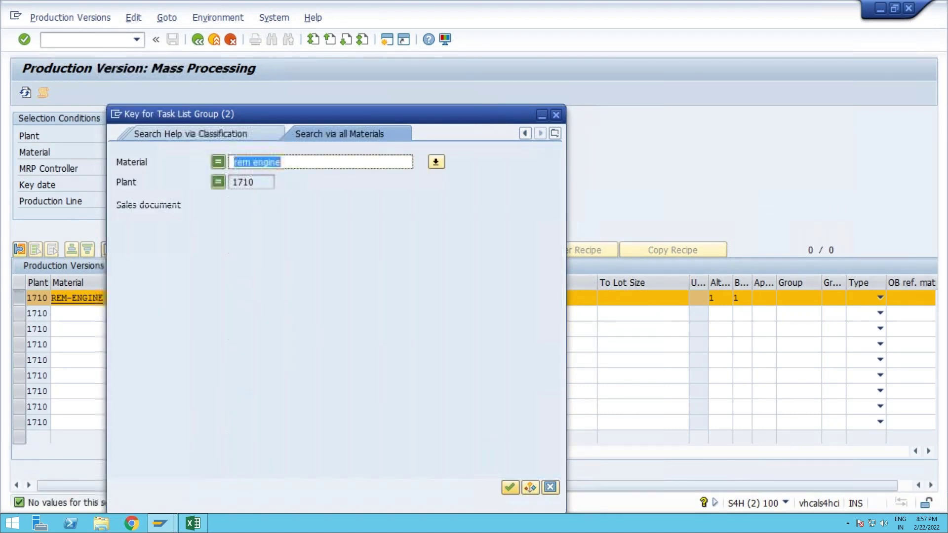
# Search the task list groups for materials matching REM* and assign REM-ENGINE's group 50000004 to the version
pyautogui.click(342, 161)
pyautogui.press('BackSpace')
pyautogui.press('BackSpace')
pyautogui.press('BackSpace')
pyautogui.press('BackSpace')
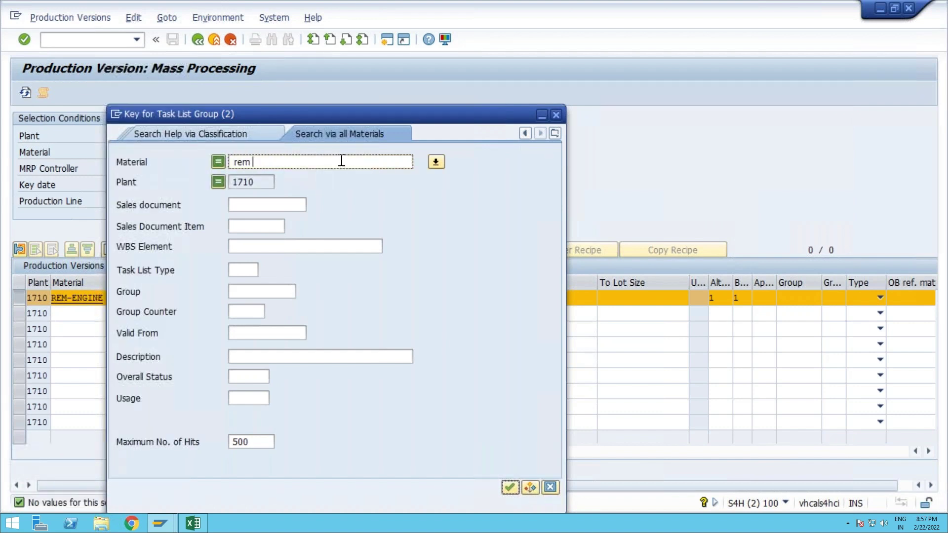
pyautogui.press('BackSpace')
pyautogui.press('BackSpace')
pyautogui.press('BackSpace')
pyautogui.write('REM *')
pyautogui.press('Return')
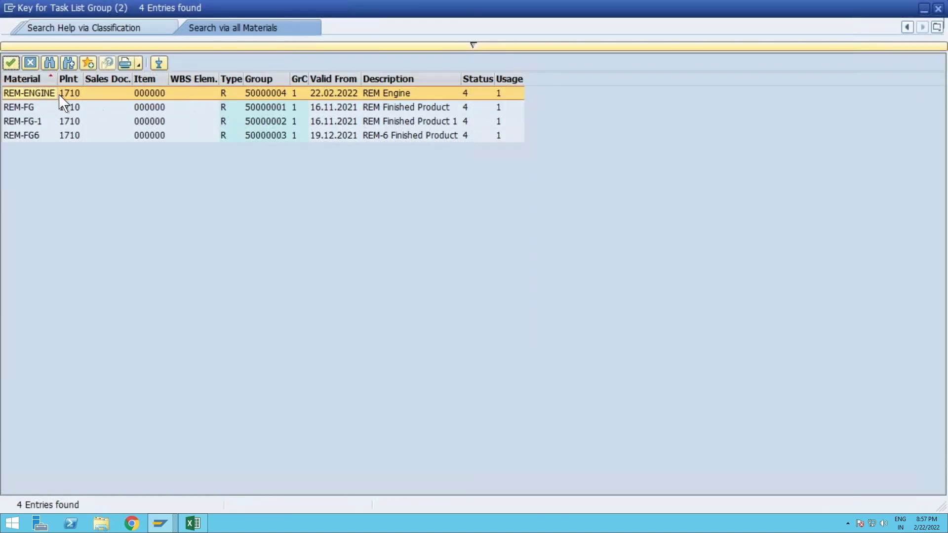
pyautogui.doubleClick(47, 96)
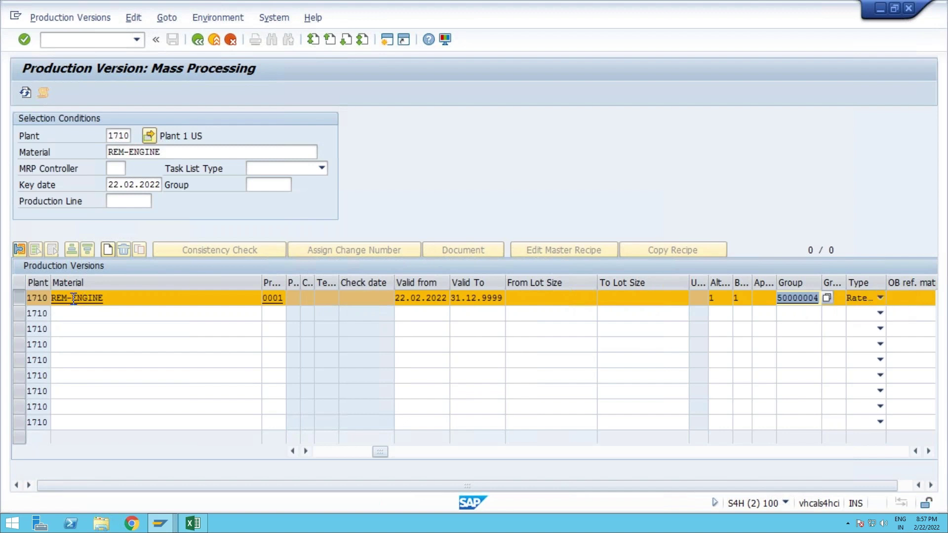
# Confirm the production version entry, run its consistency check and return to the version list
pyautogui.press('Return')
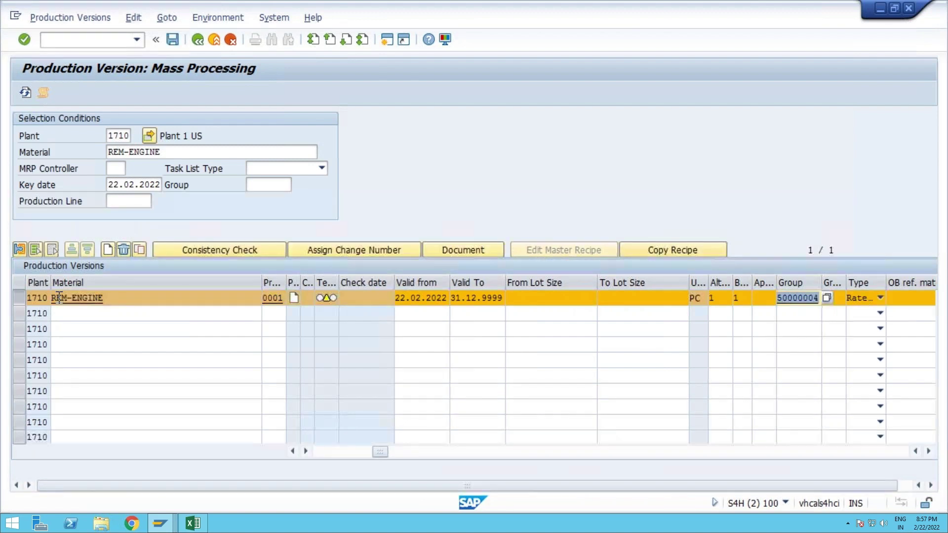
pyautogui.click(216, 251)
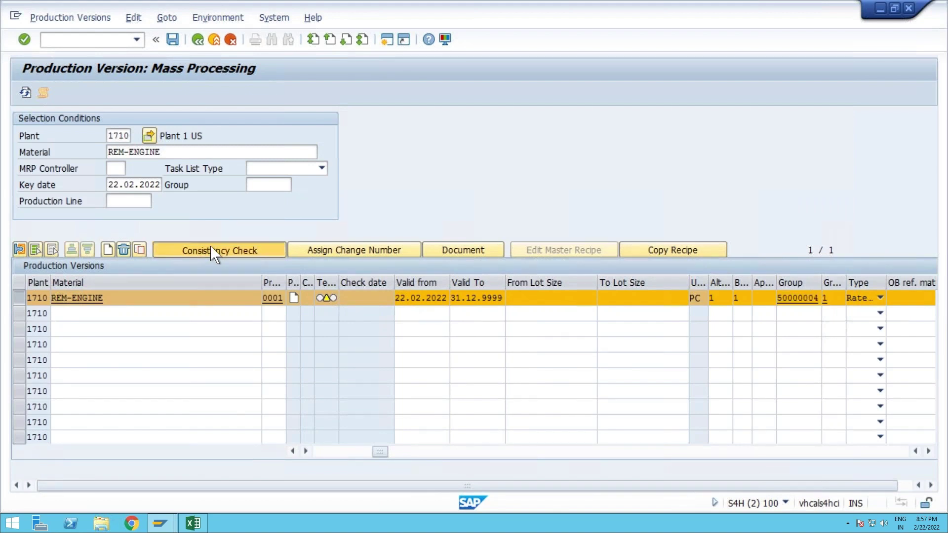
pyautogui.click(198, 39)
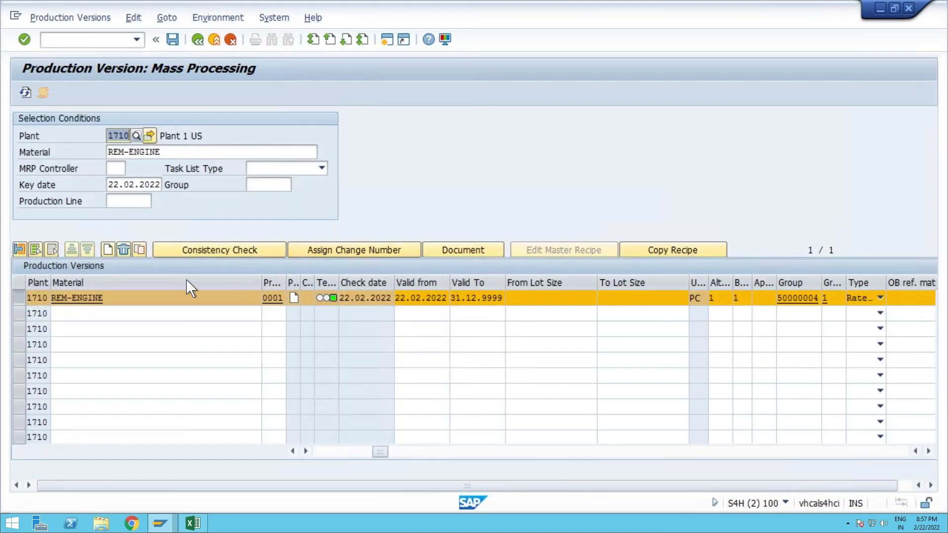
# Save the production version and open REM-ENGINE's MRP 4 view for plant 1710 in Change Material (MM02)
pyautogui.click(173, 40)
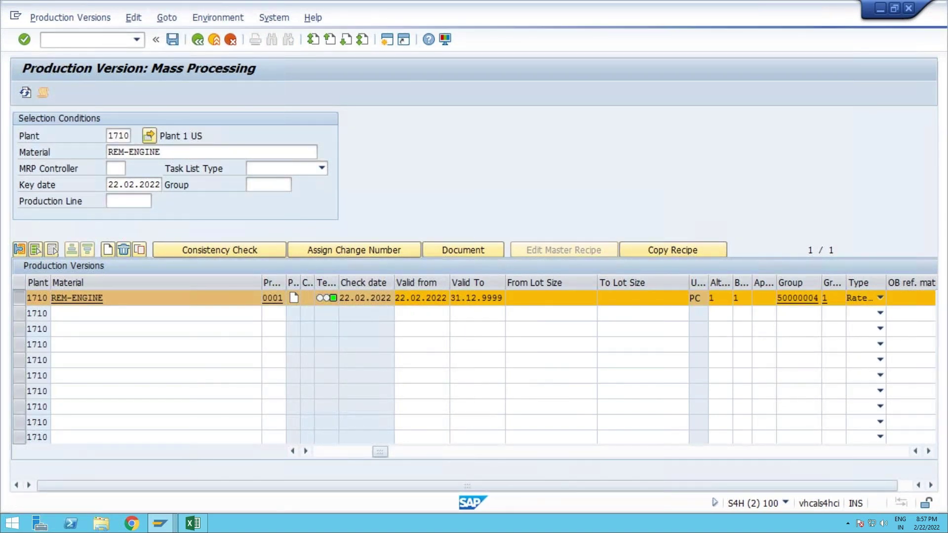
pyautogui.click(107, 39)
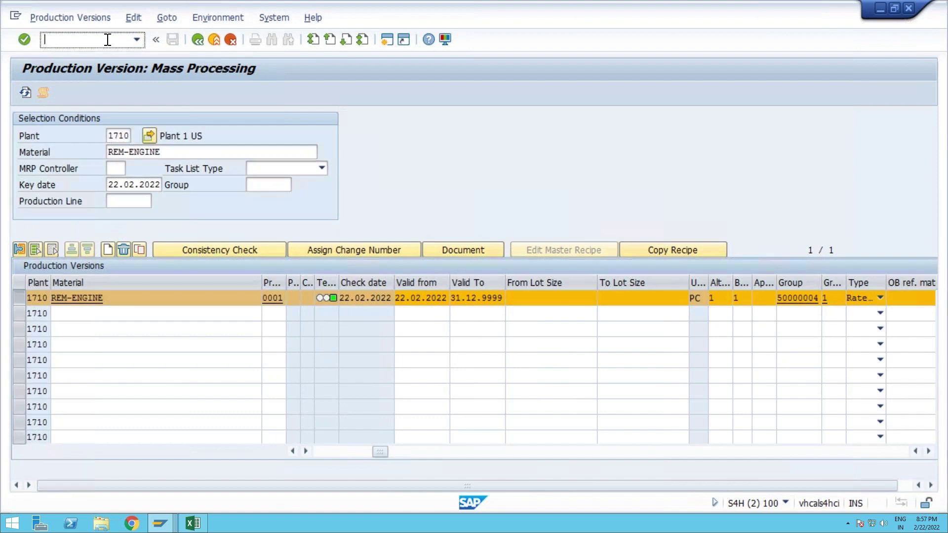
pyautogui.write('/nmm02')
pyautogui.press('Return')
pyautogui.press('Return')
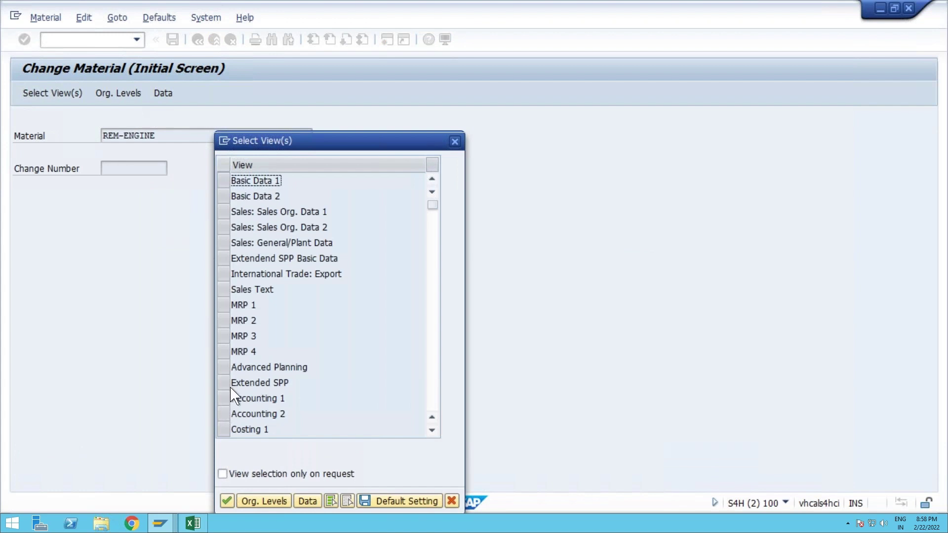
pyautogui.click(220, 349)
pyautogui.press('Return')
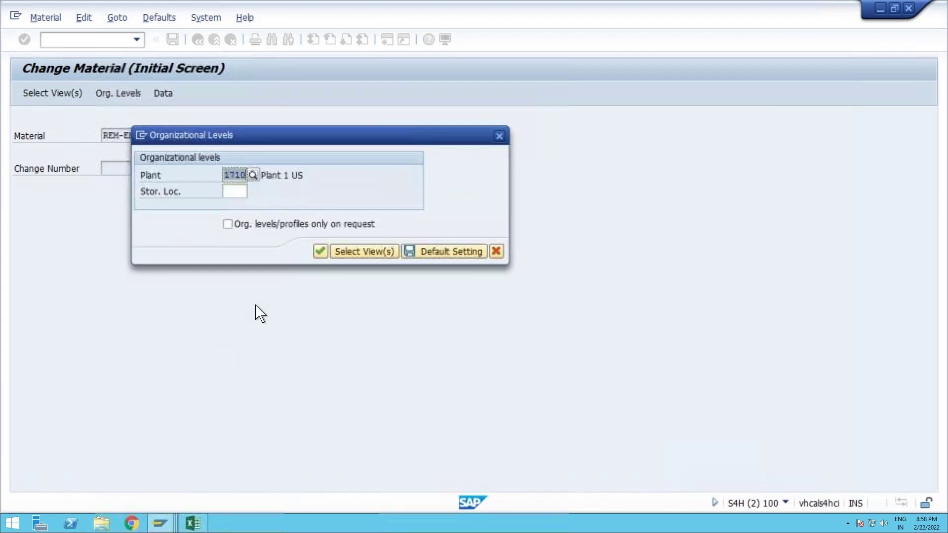
pyautogui.press('Return')
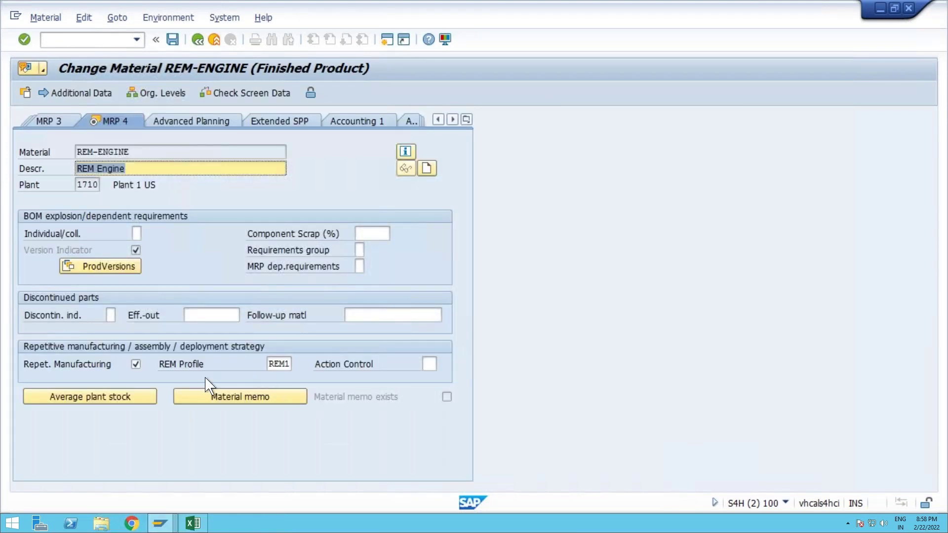
# Allow repetitive manufacturing for REM-ENGINE's production version 0001 and save the material
pyautogui.click(118, 267)
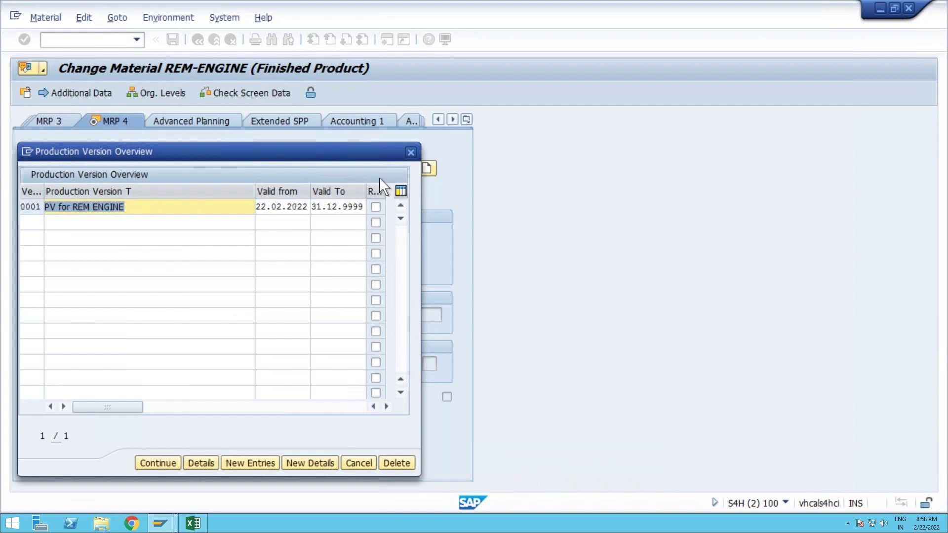
pyautogui.click(376, 208)
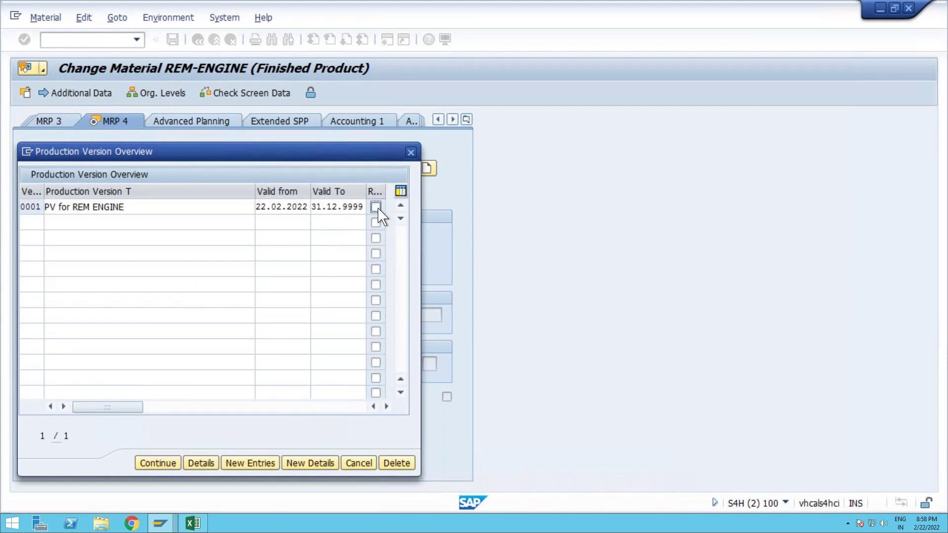
pyautogui.click(155, 465)
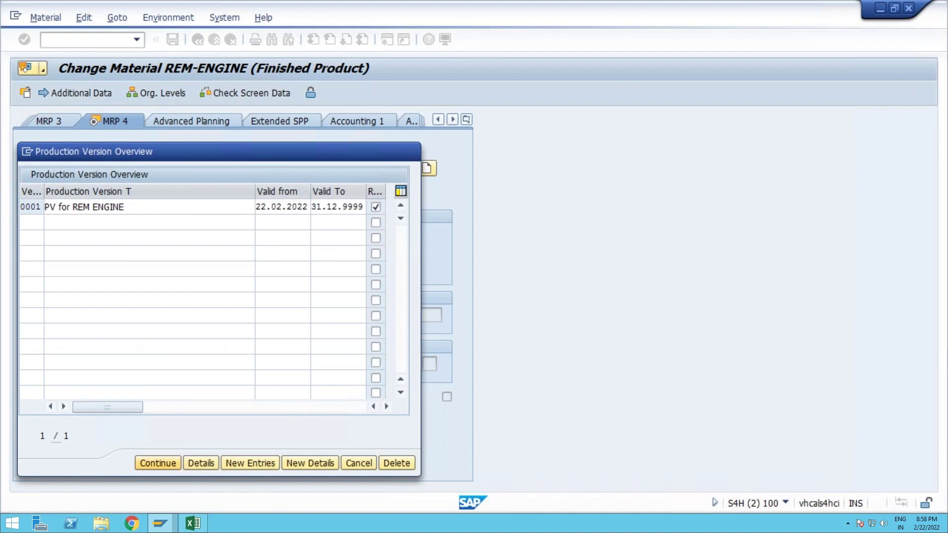
pyautogui.click(172, 39)
pyautogui.click(173, 39)
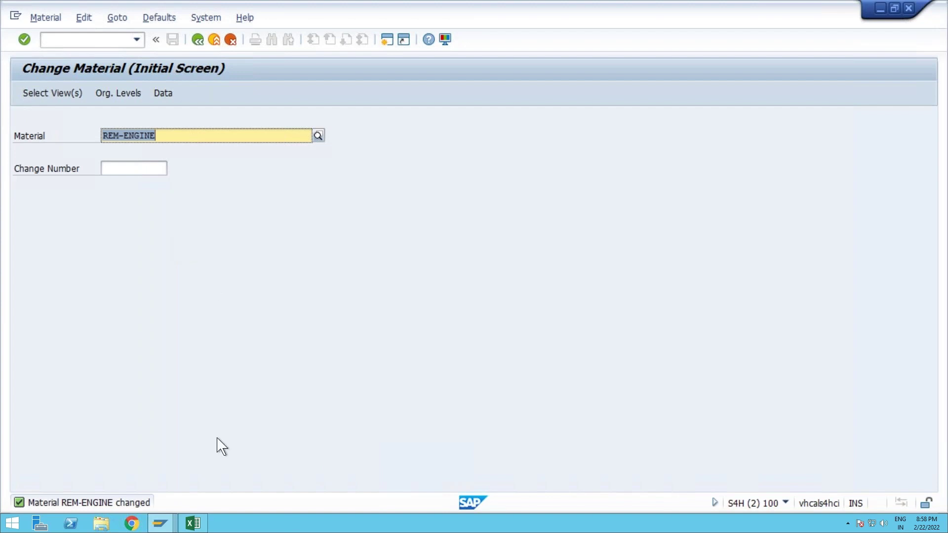
# Switch to the Feb batch data workbook in Excel and review the cost estimate entries and the remaining process steps from Enter Demand onward
pyautogui.click(193, 523)
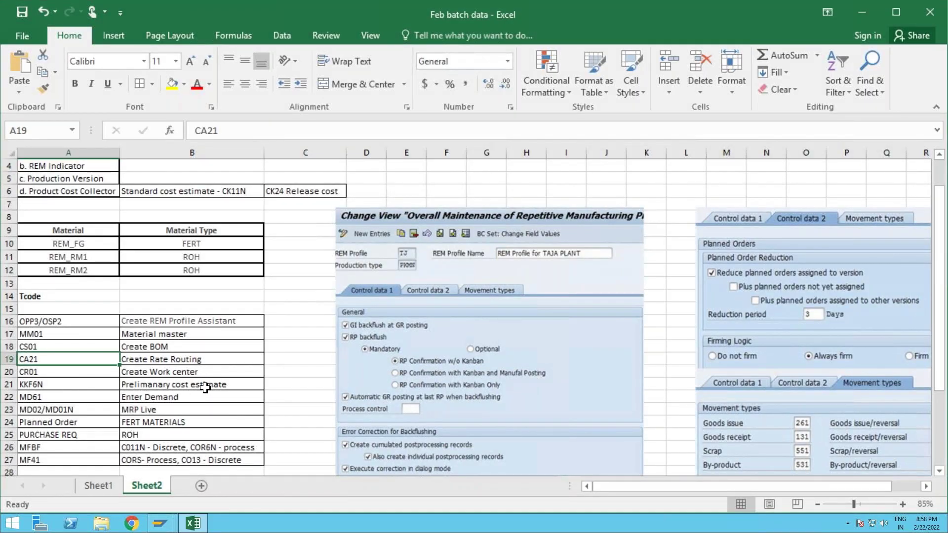
pyautogui.click(162, 384)
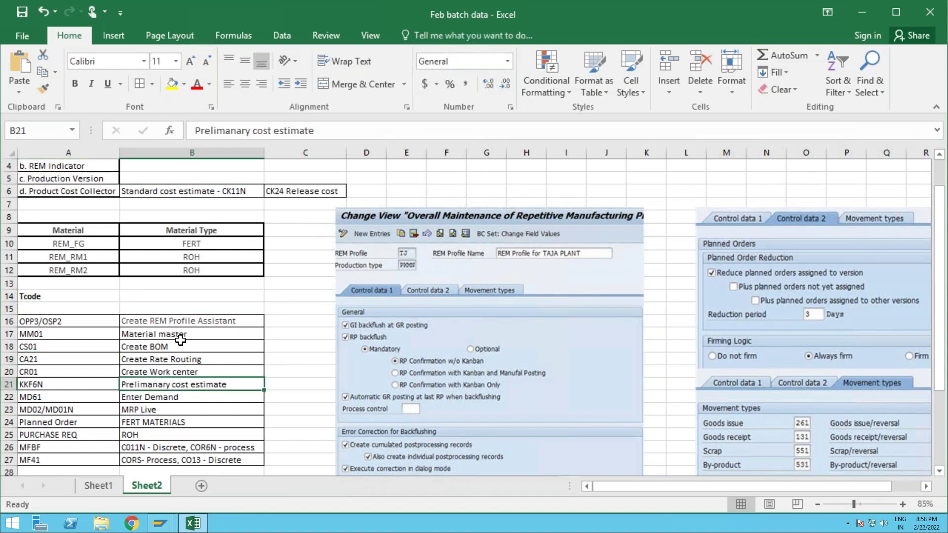
pyautogui.click(166, 194)
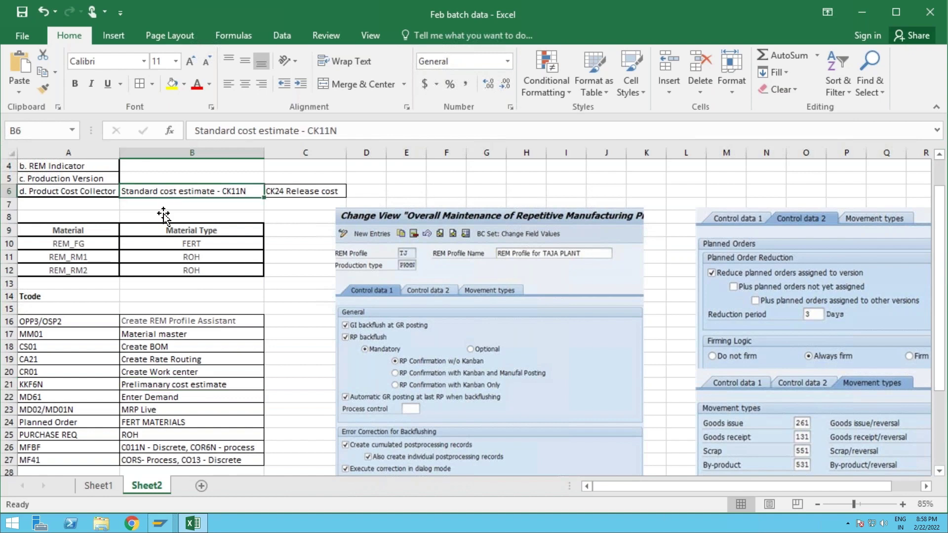
pyautogui.click(164, 387)
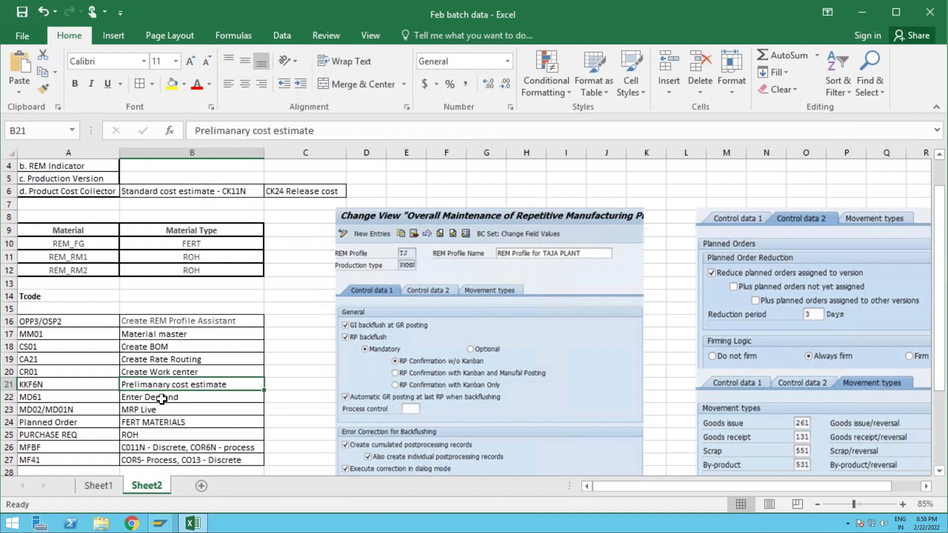
pyautogui.moveTo(162, 399); pyautogui.dragTo(162, 443)
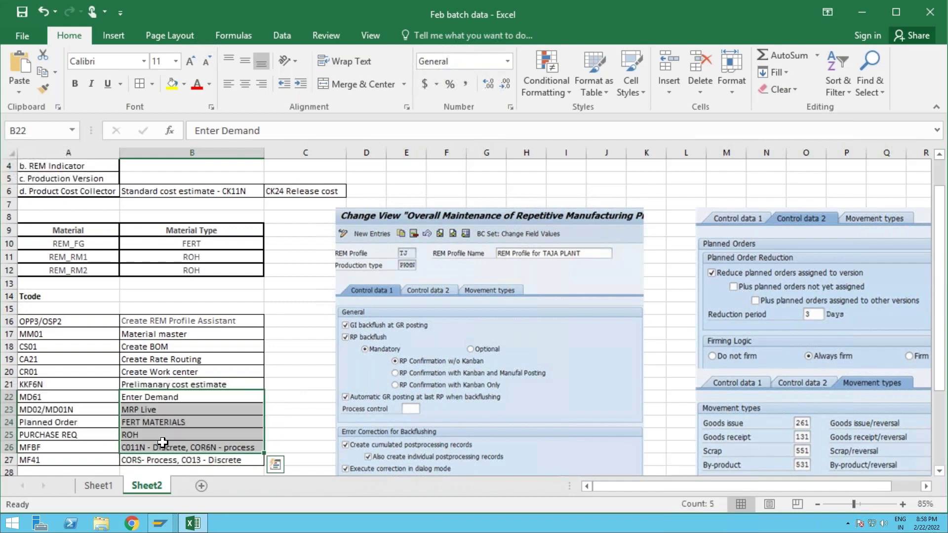